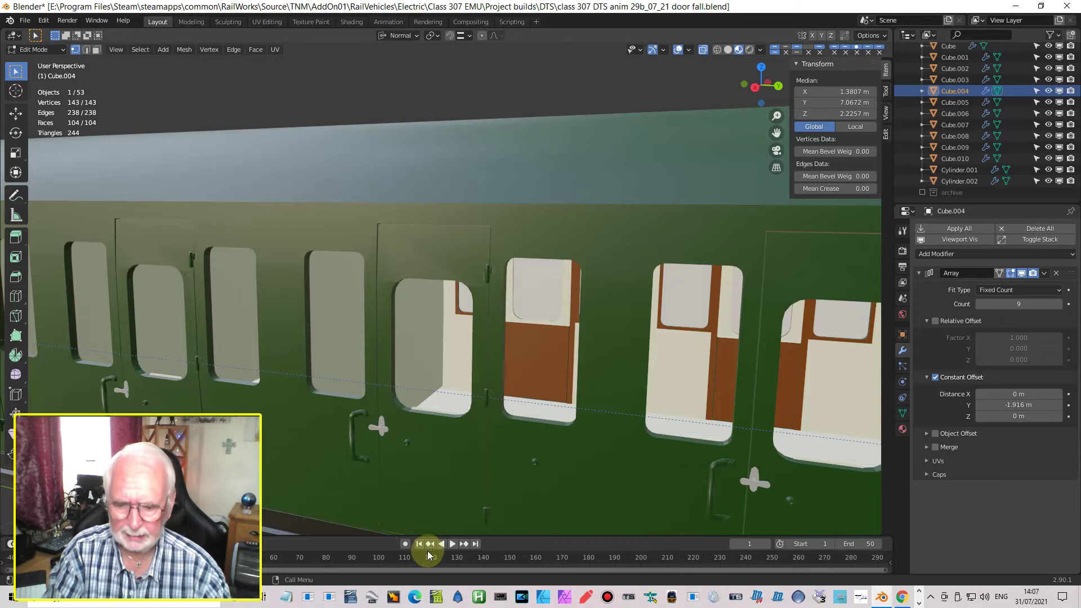
Step: Play the carriage door animation, stop it and return to the first frame
click(453, 544)
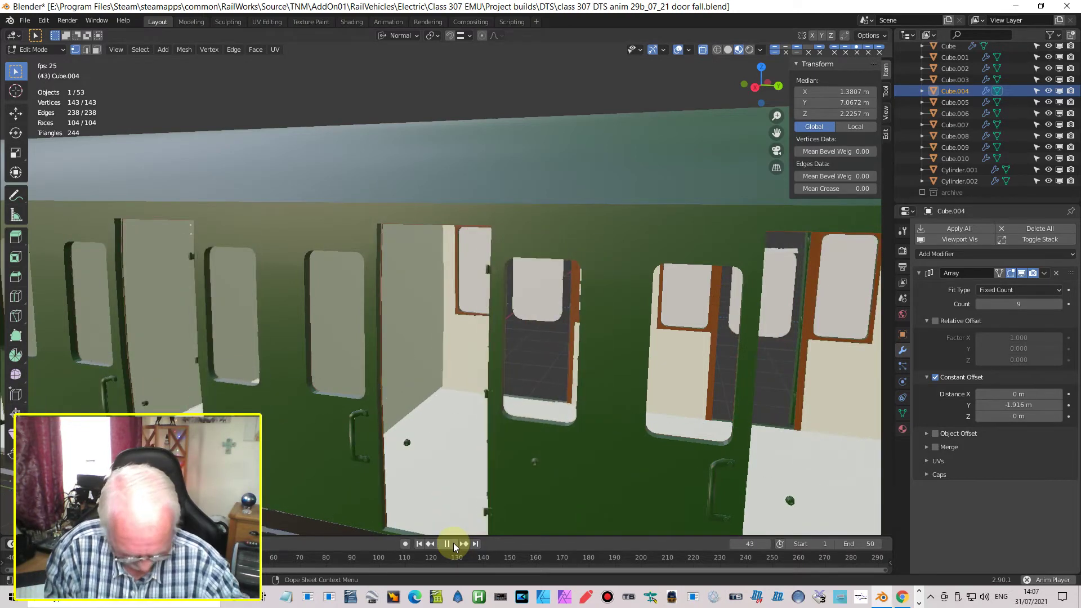
click(447, 544)
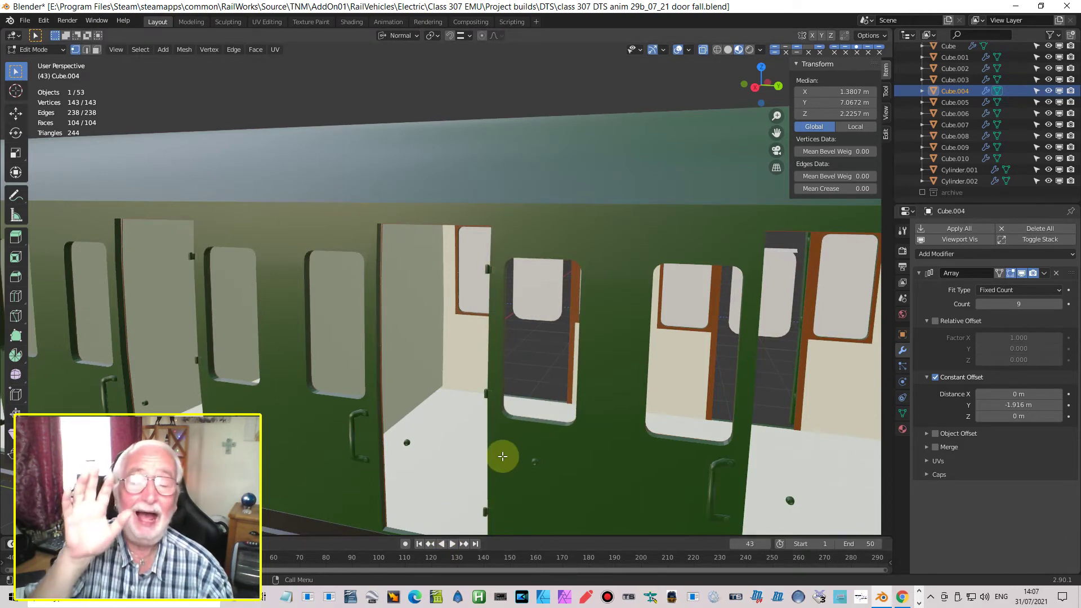
click(419, 543)
Step: Step the animation forward to frame 11 and replay it, examining the door's movement around the upper hinge up close
scroll(493, 310, up, 5)
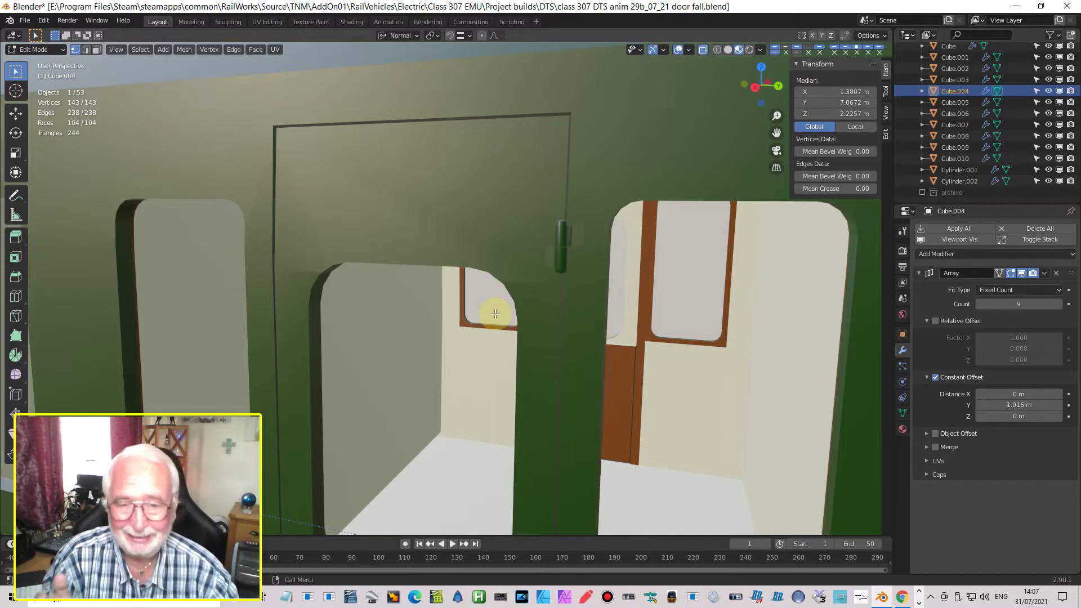
click(766, 546)
click(766, 546)
click(766, 546)
click(767, 546)
click(766, 546)
click(766, 545)
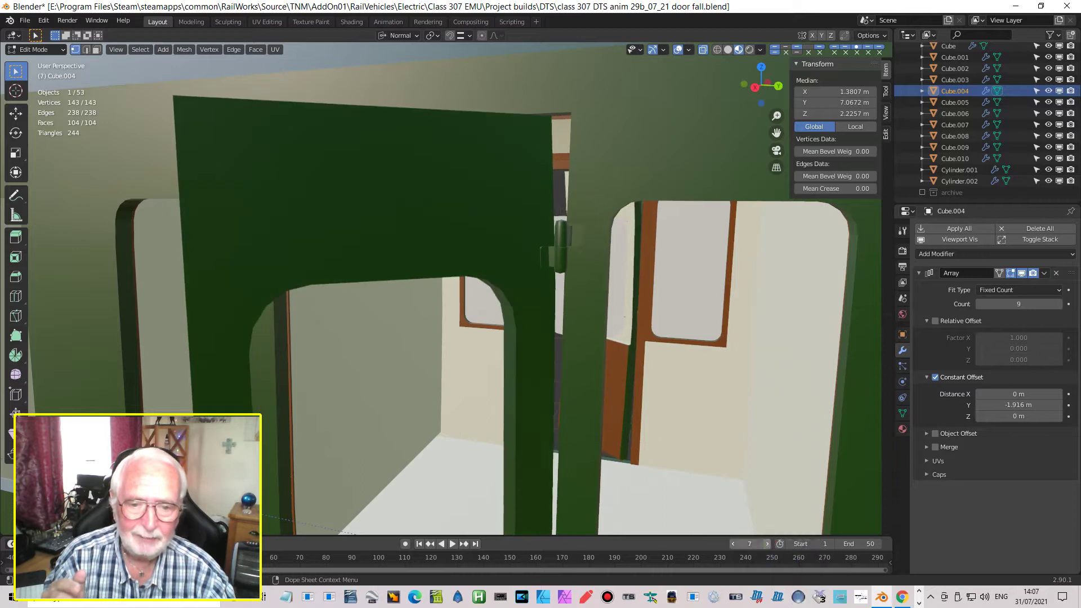
click(766, 544)
click(767, 544)
click(767, 545)
click(767, 545)
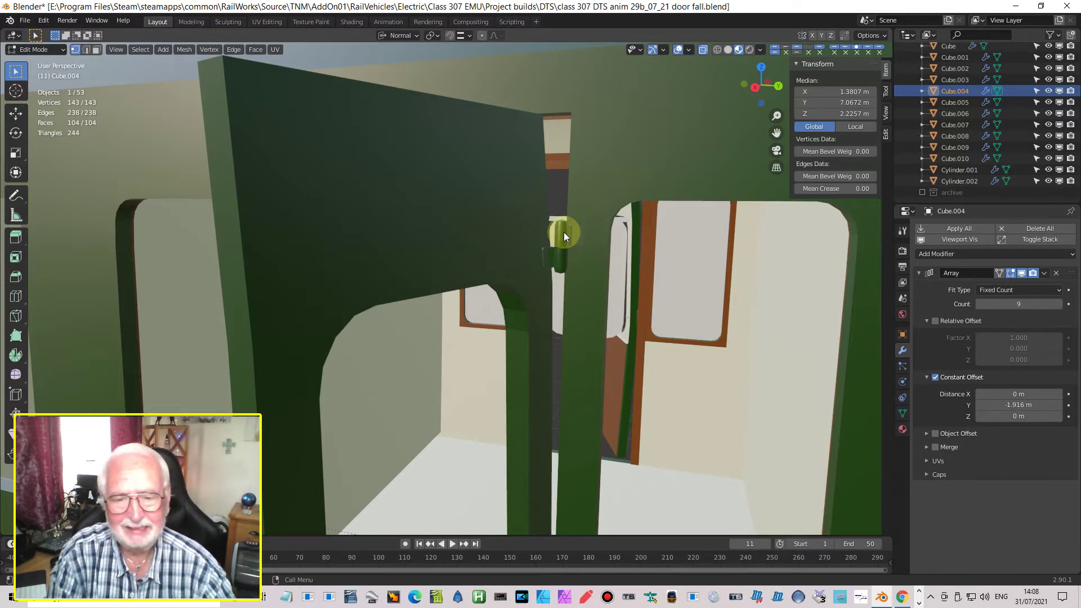
click(451, 544)
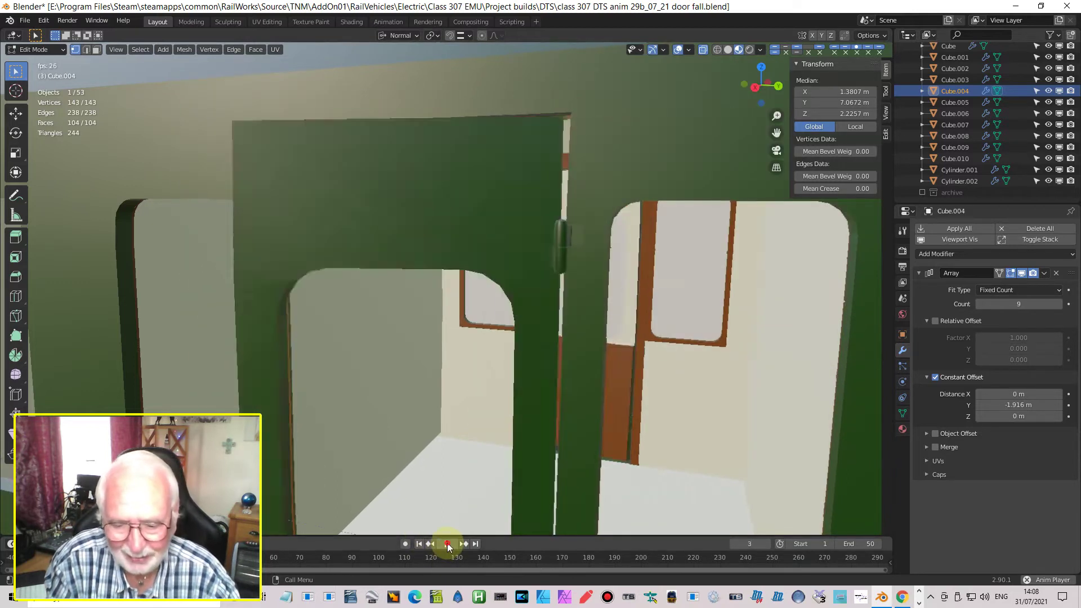
click(450, 544)
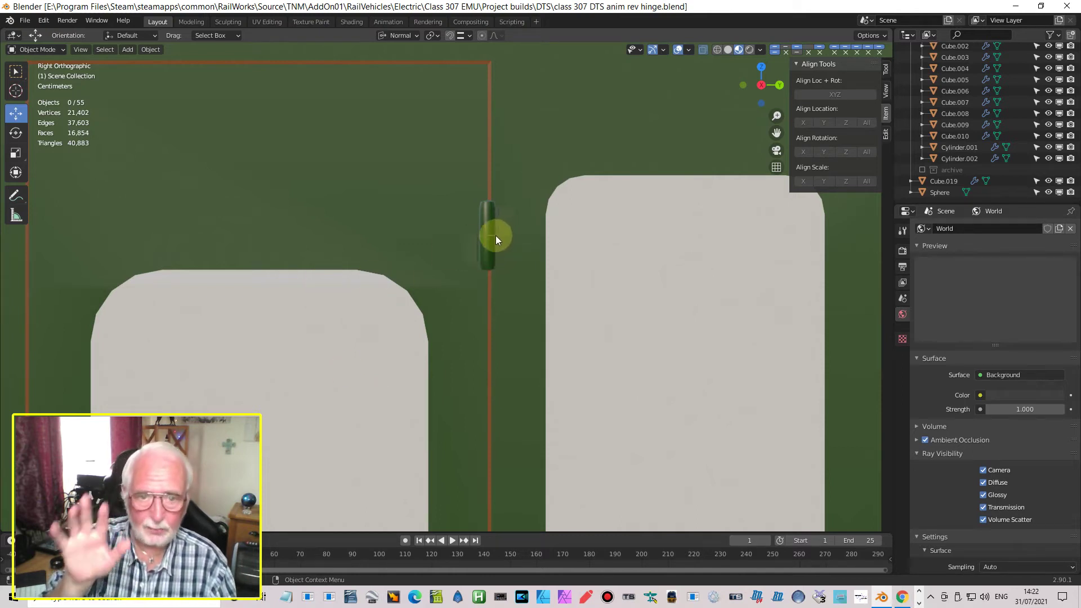
Step: Separate the whole upper half of the door's top hinge, including its side plate, from the Cube.004 mesh into its own object
scroll(495, 235, up, 4)
shift+middle_drag(490, 210, 373, 348)
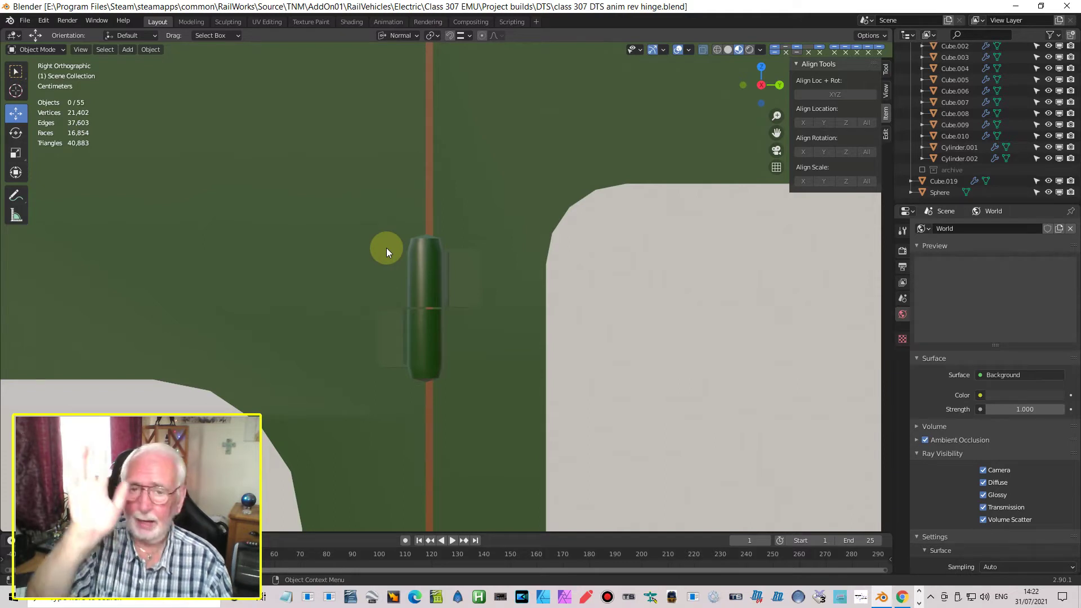
click(429, 303)
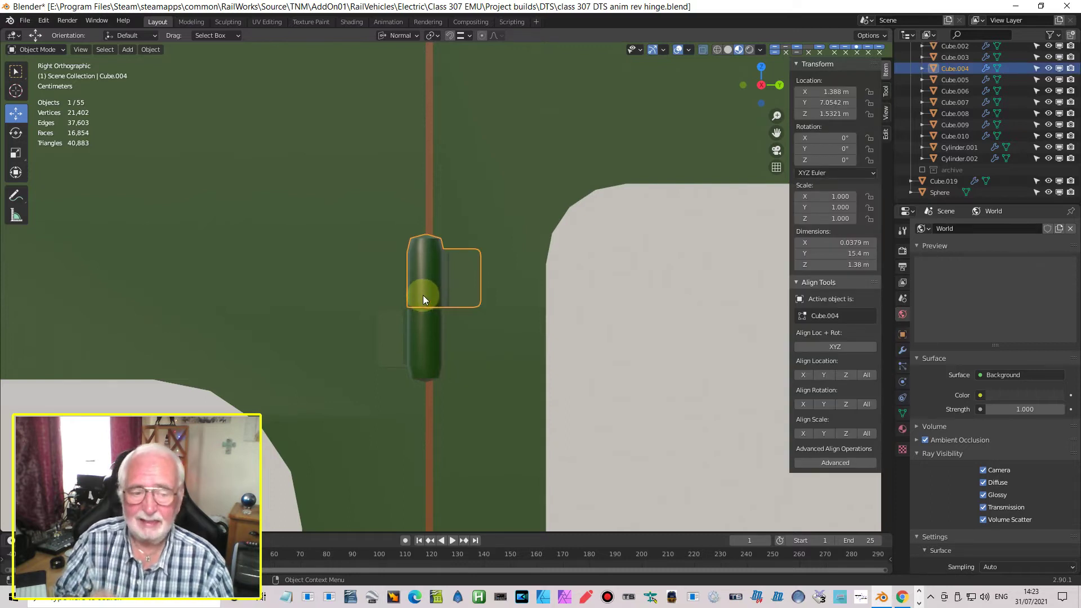
scroll(445, 374, down, 6)
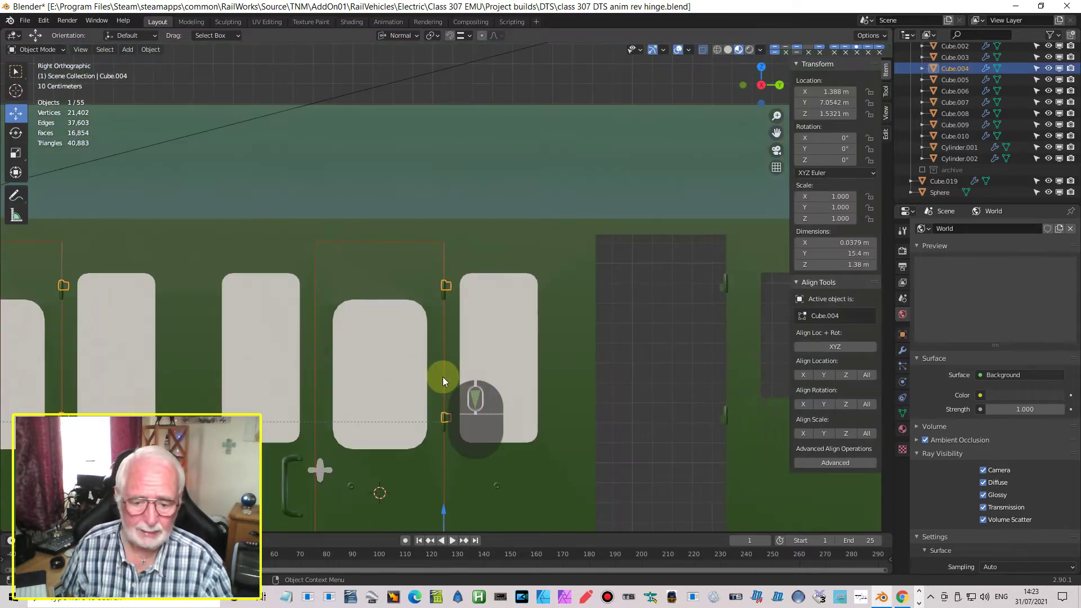
scroll(443, 376, up, 8)
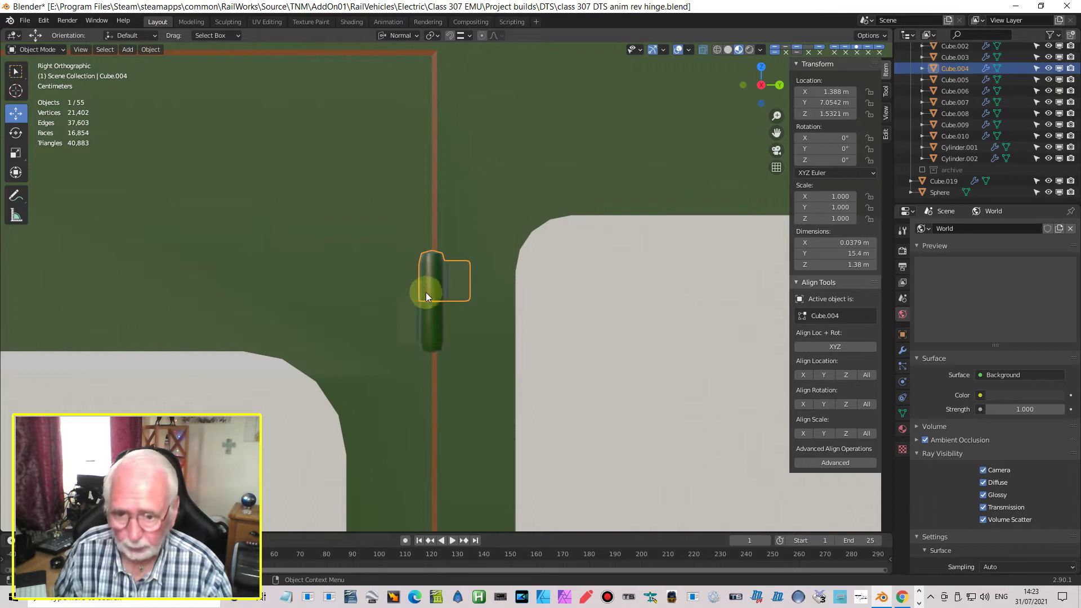
key(Tab)
click(498, 285)
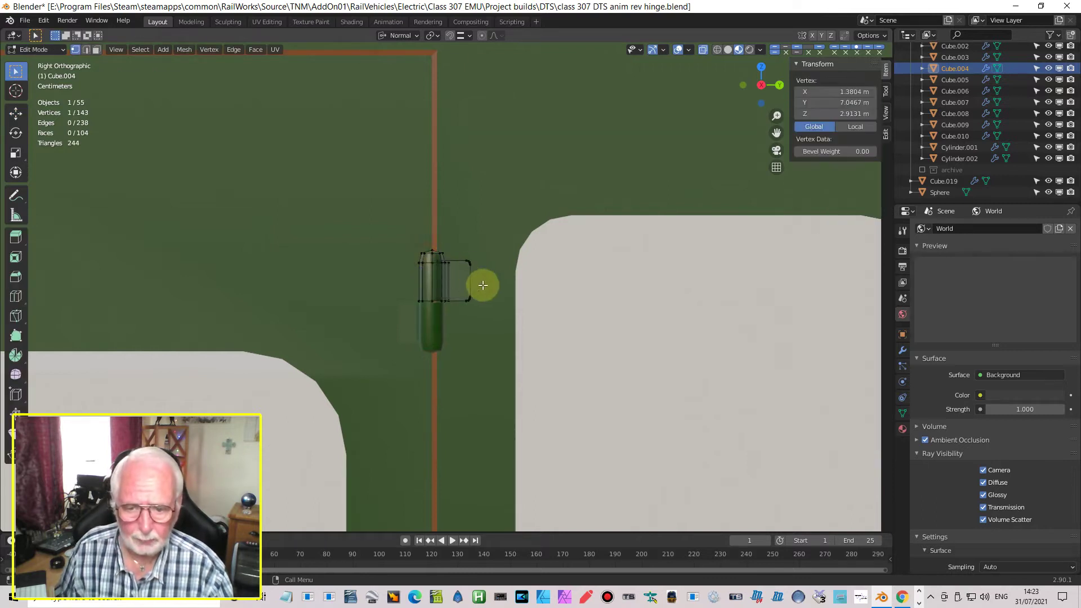
scroll(431, 285, up, 4)
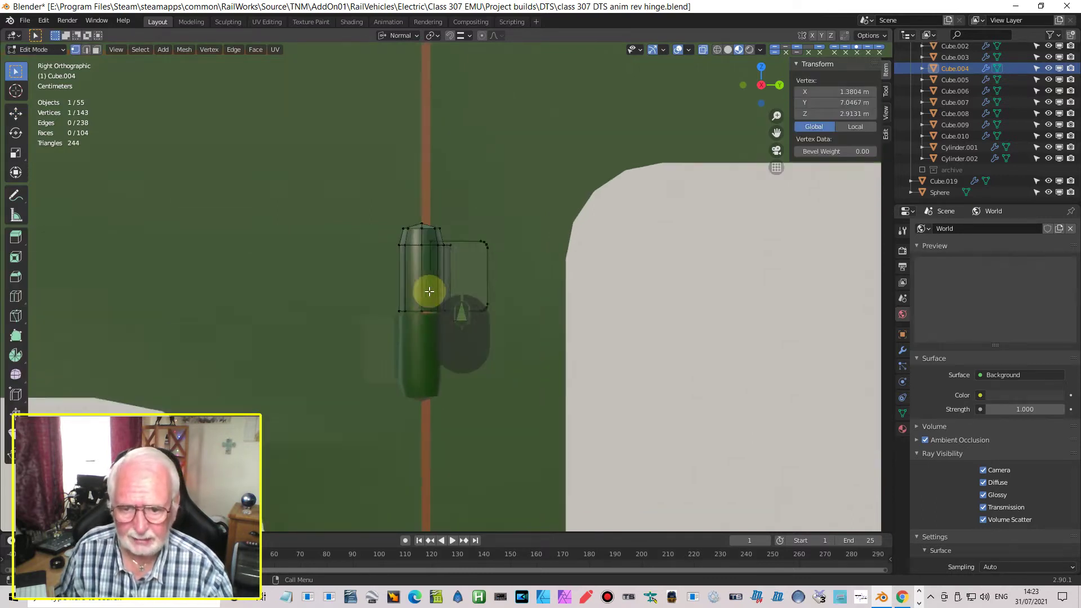
click(425, 240)
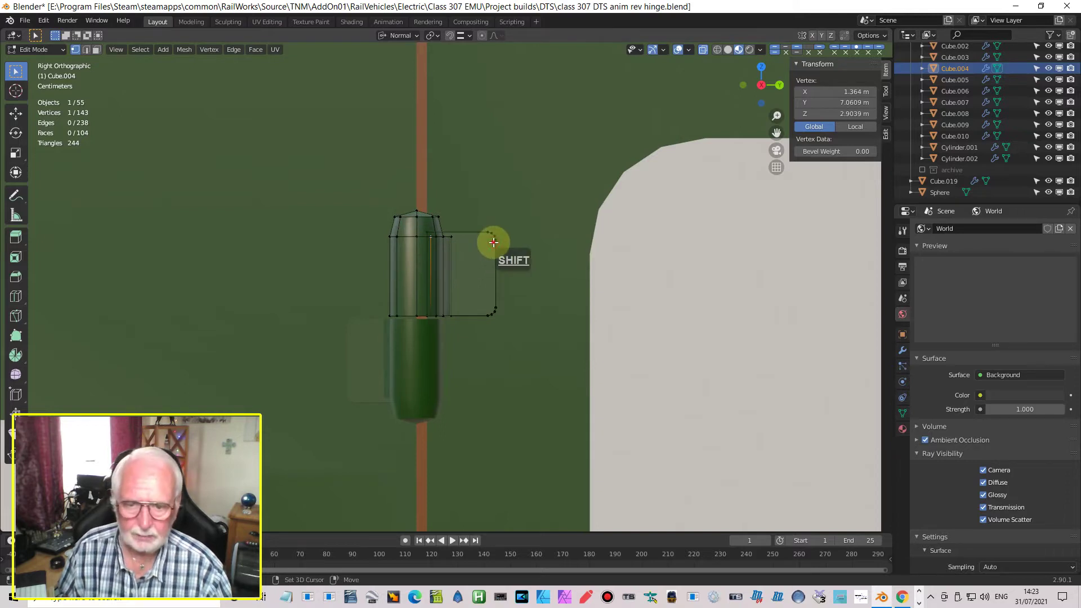
key(ctrl+KP_Add)
key(ctrl+KP_Add)
key(ctrl+KP_Add)
key(ctrl+KP_Add)
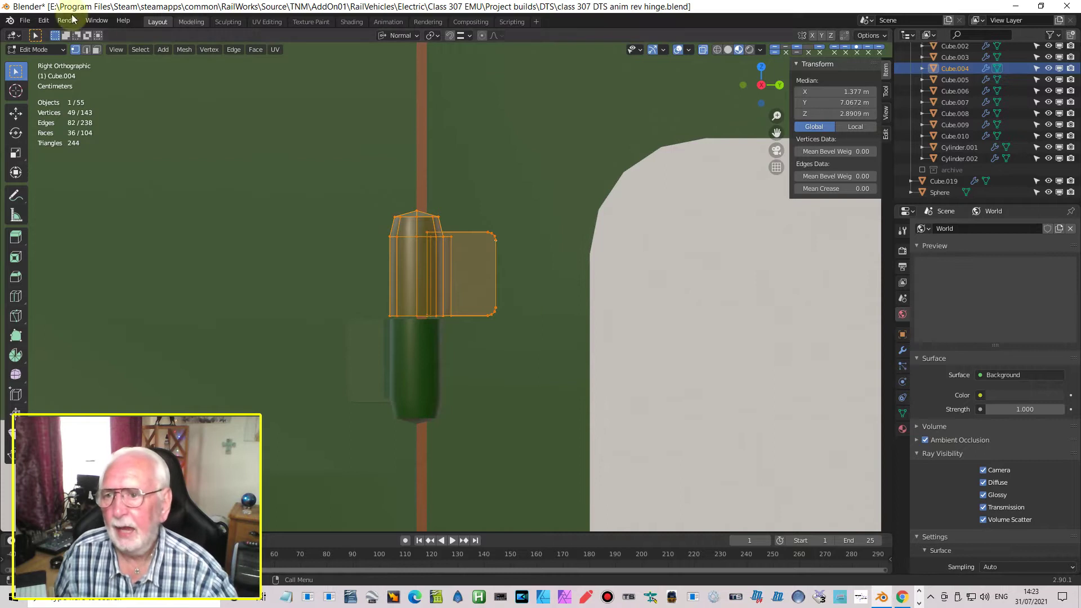
click(179, 50)
mouse_move(227, 153)
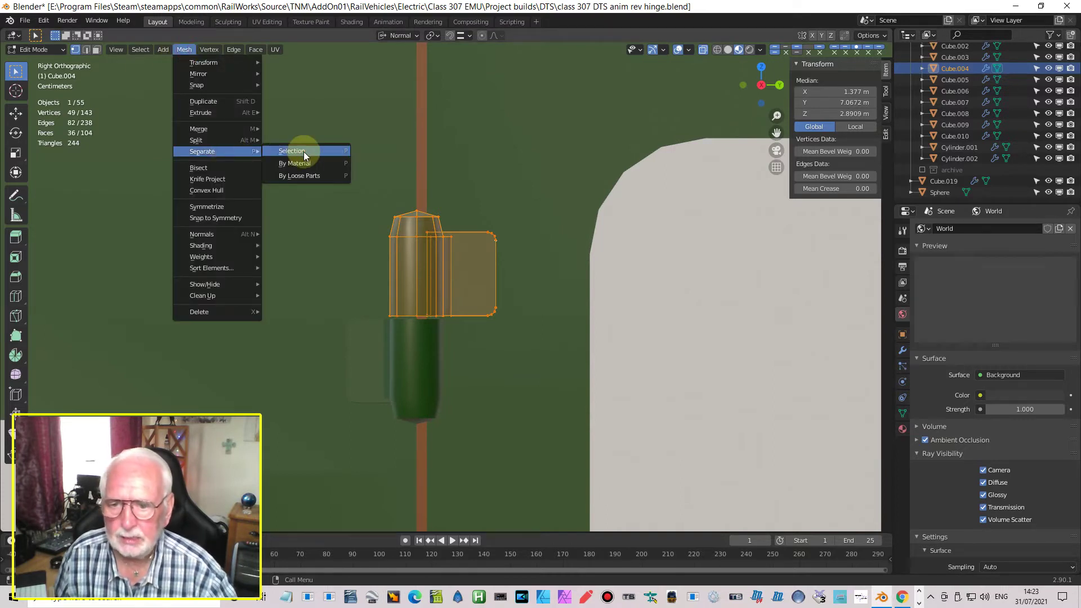
click(303, 151)
key(Tab)
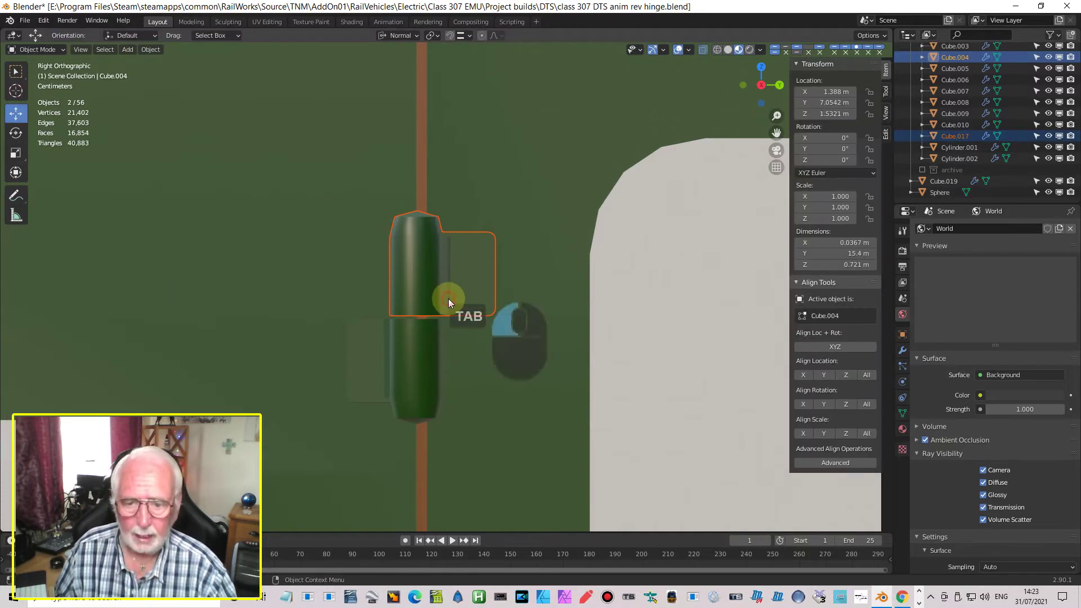
Step: Set the origin of the separated upper hinge half to its geometry
click(448, 304)
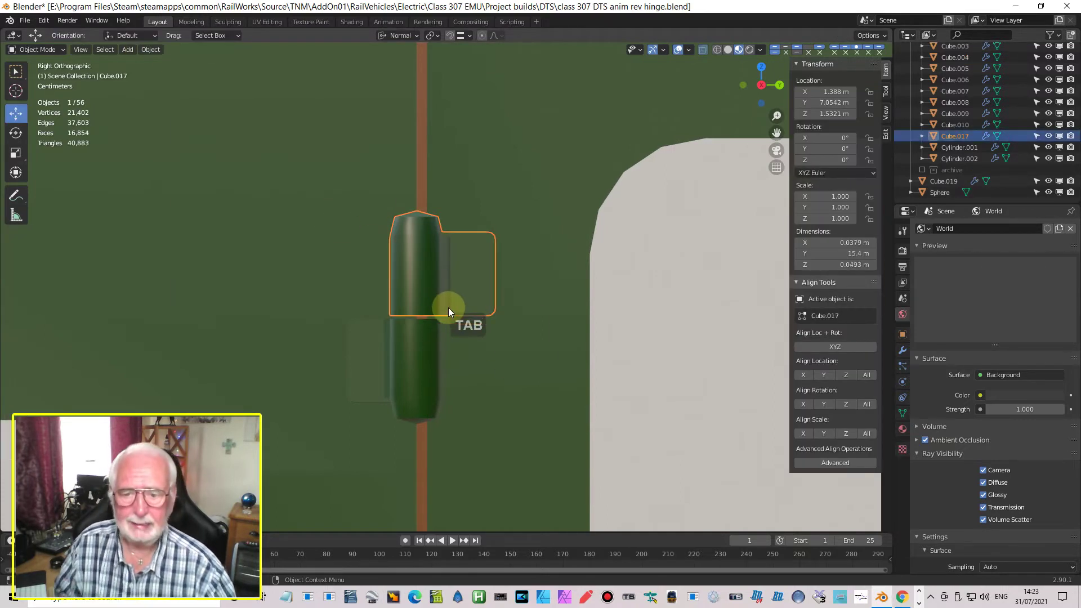
click(152, 50)
mouse_move(166, 71)
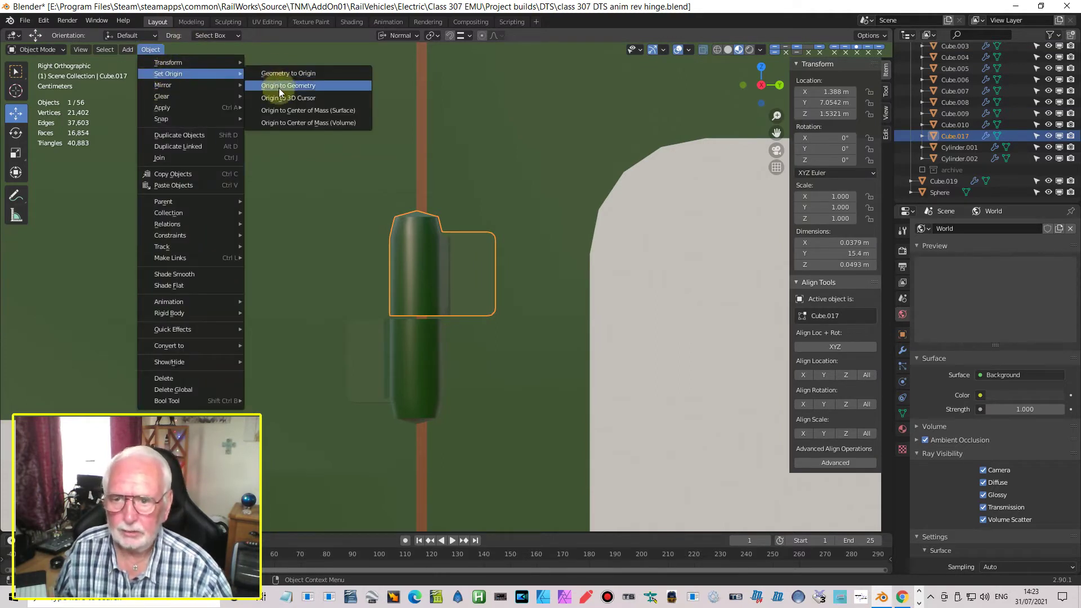
click(273, 86)
scroll(397, 302, down, 2)
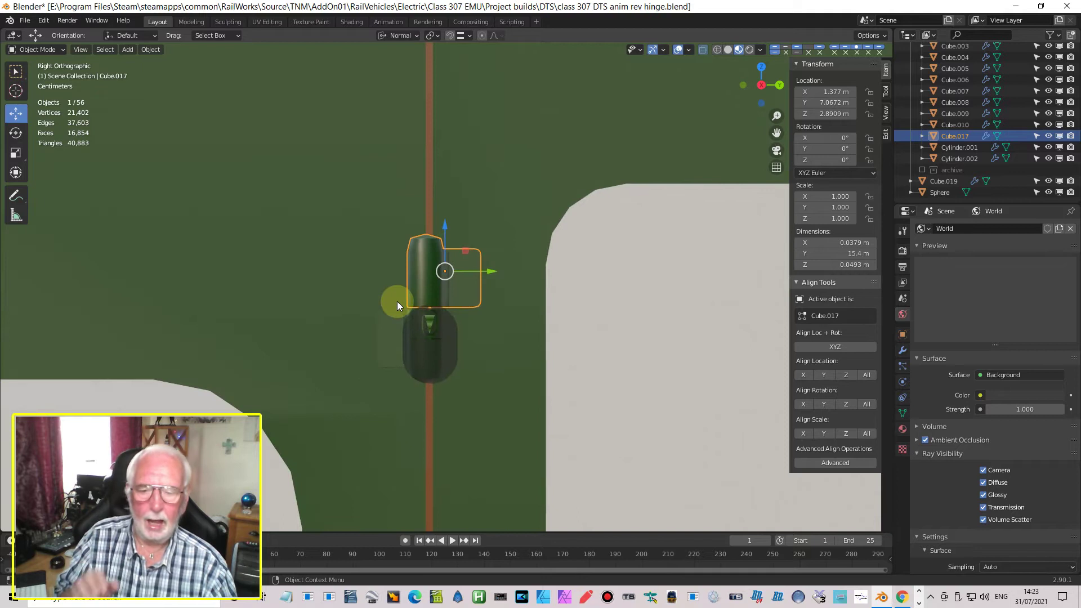
Step: Separate the lower half of the top hinge, including its side plate, from the door mesh 1_0032_drr01 into its own object
scroll(400, 300, up, 2)
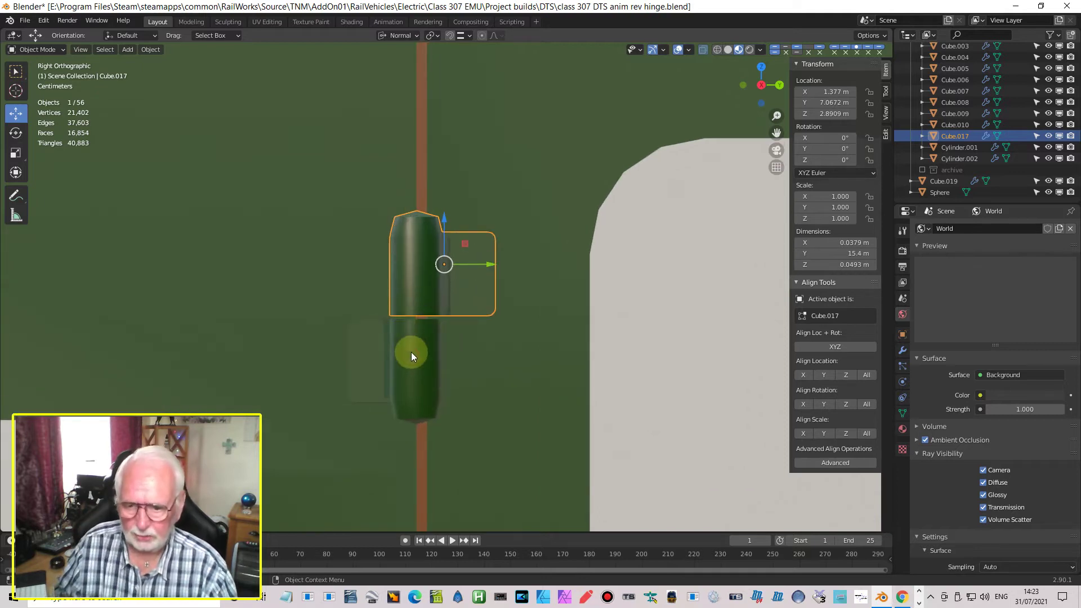
click(408, 353)
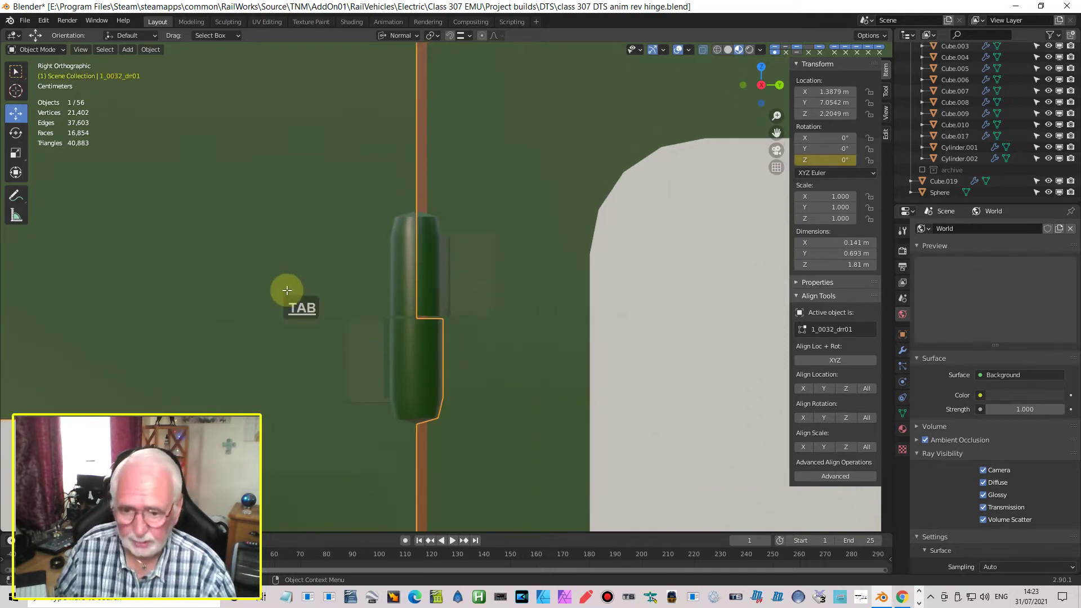
key(Tab)
click(345, 329)
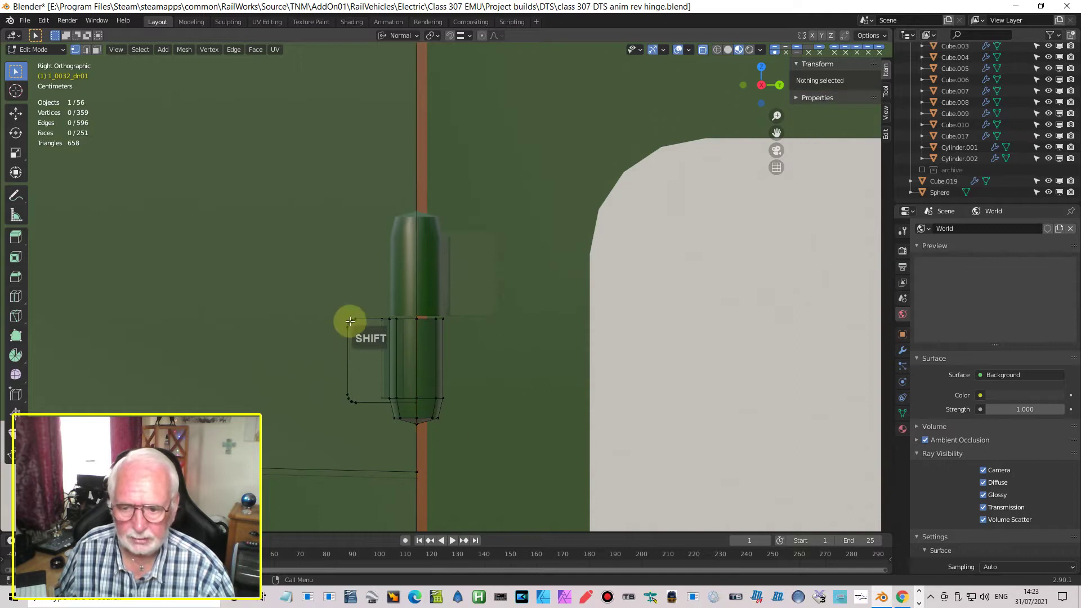
shift+click(352, 320)
shift+click(443, 399)
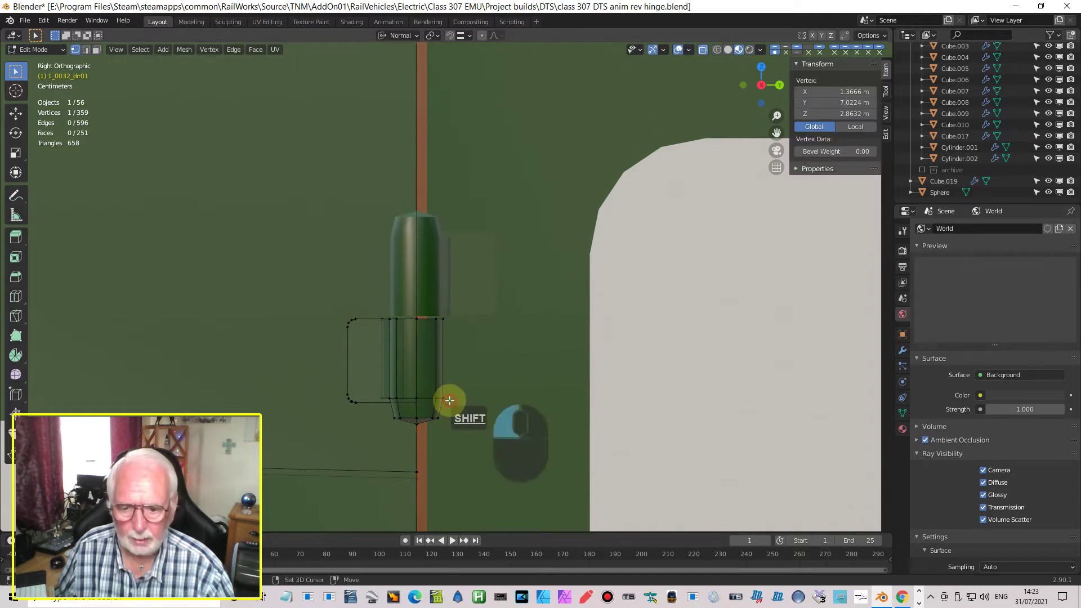
key(ctrl+KP_Add)
key(ctrl+KP_Add)
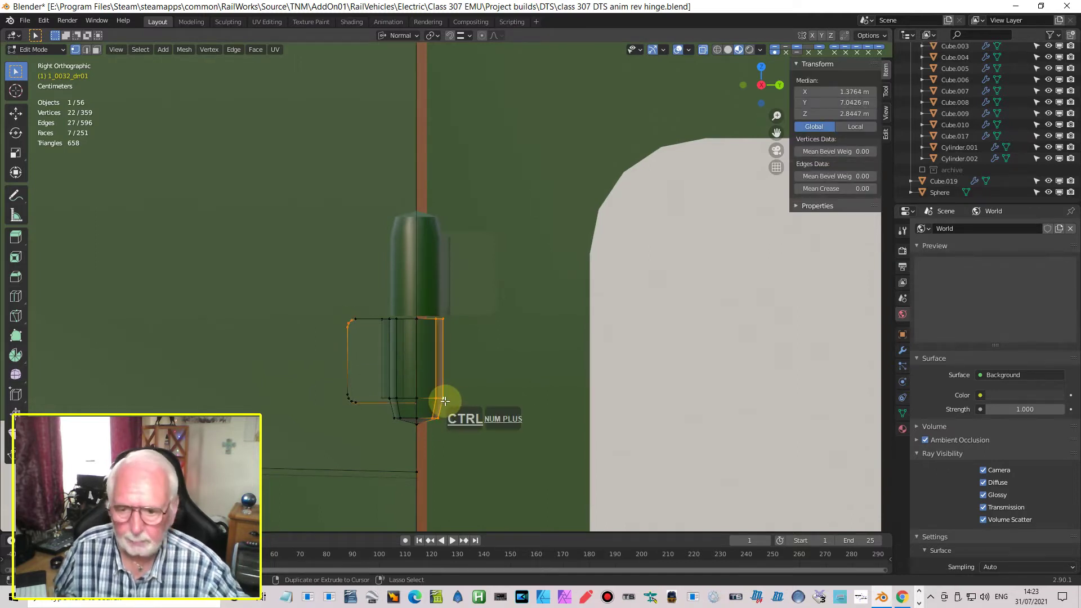
scroll(290, 369, down, 5)
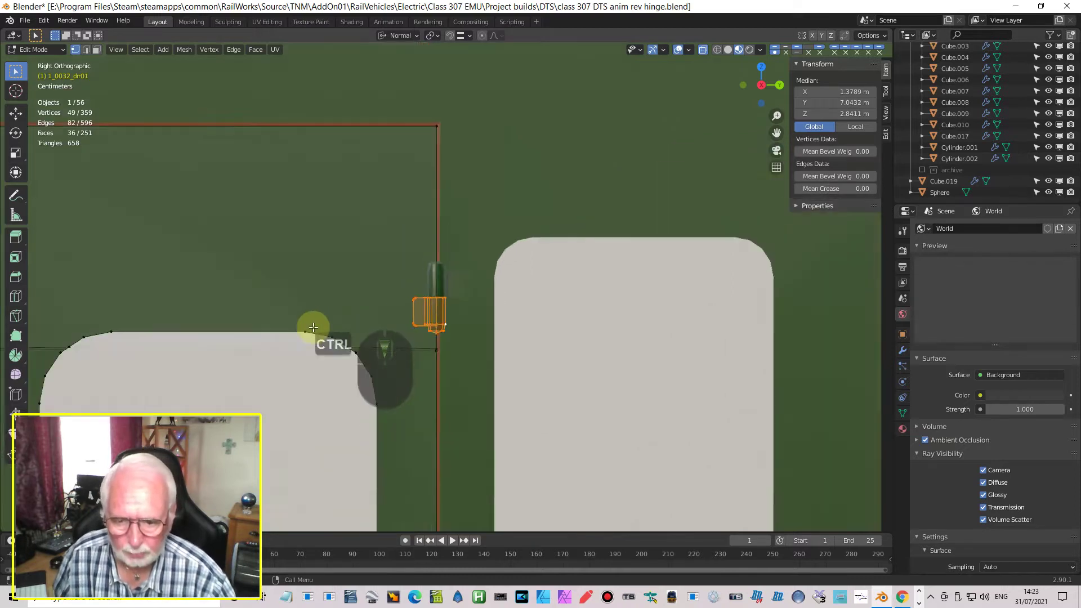
scroll(303, 358, up, 6)
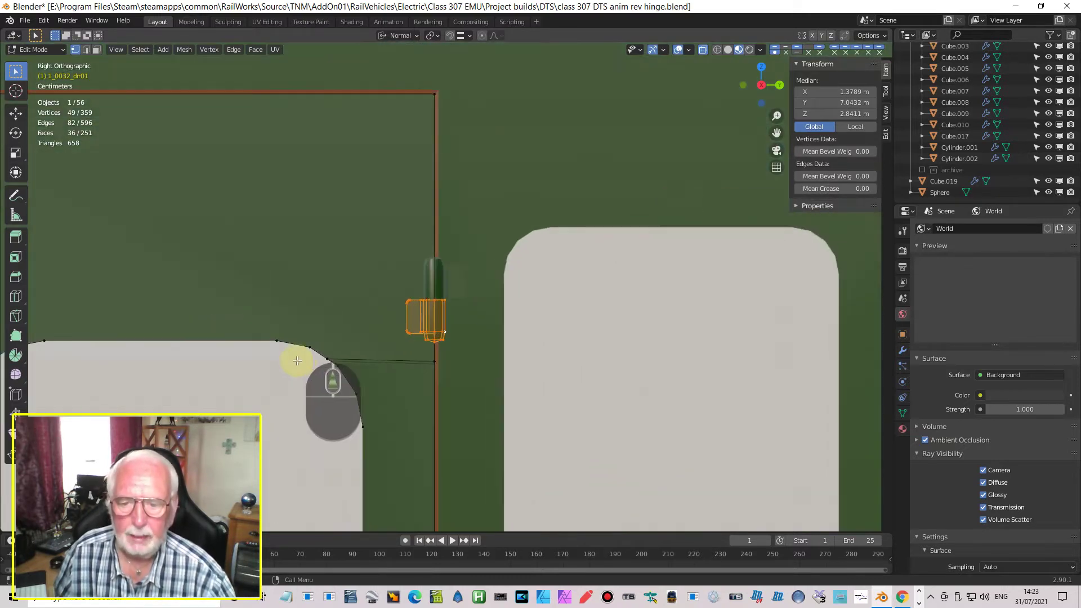
click(182, 52)
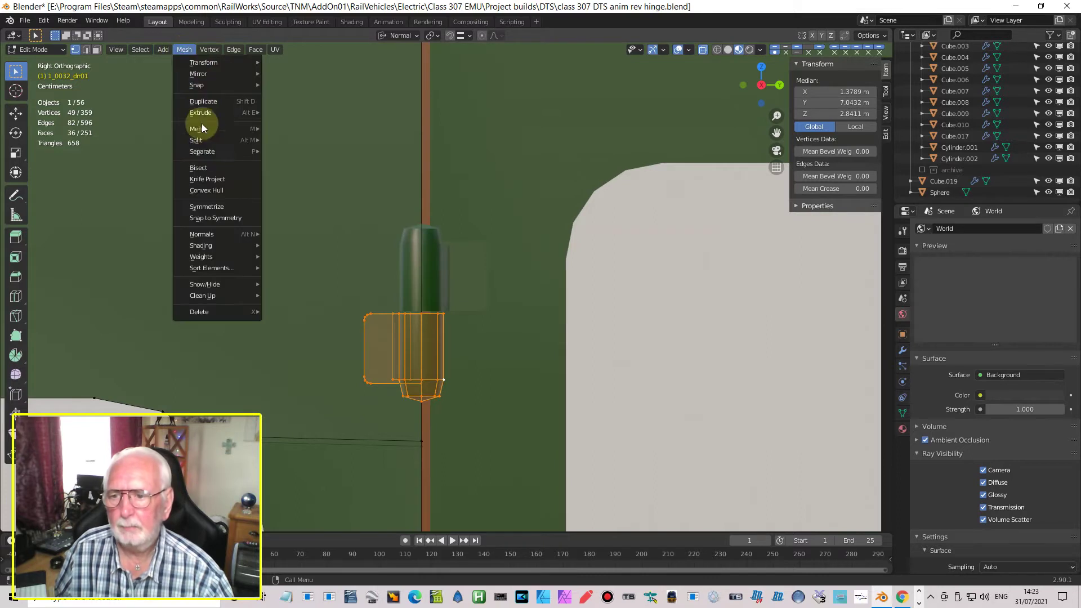
mouse_move(224, 150)
click(286, 150)
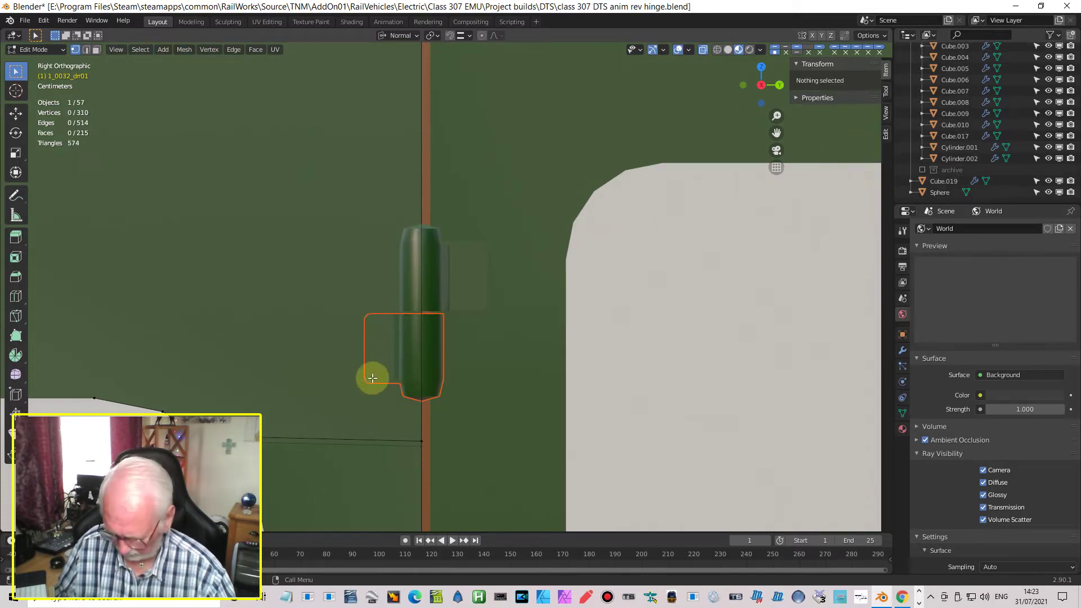
key(Tab)
Step: Set the origin of the separated lower hinge half to its geometry
click(392, 371)
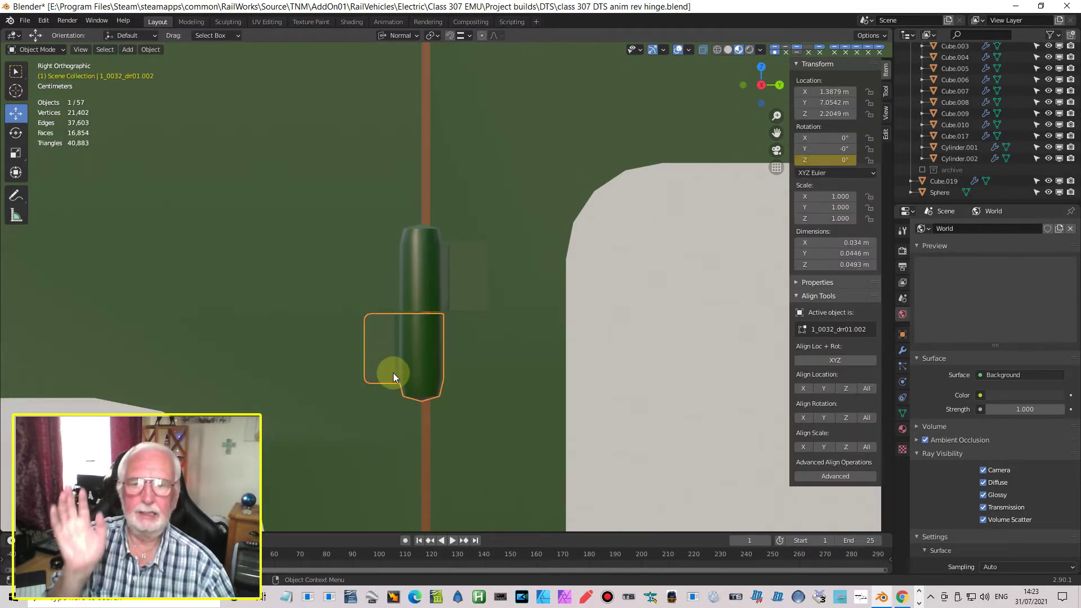
click(150, 49)
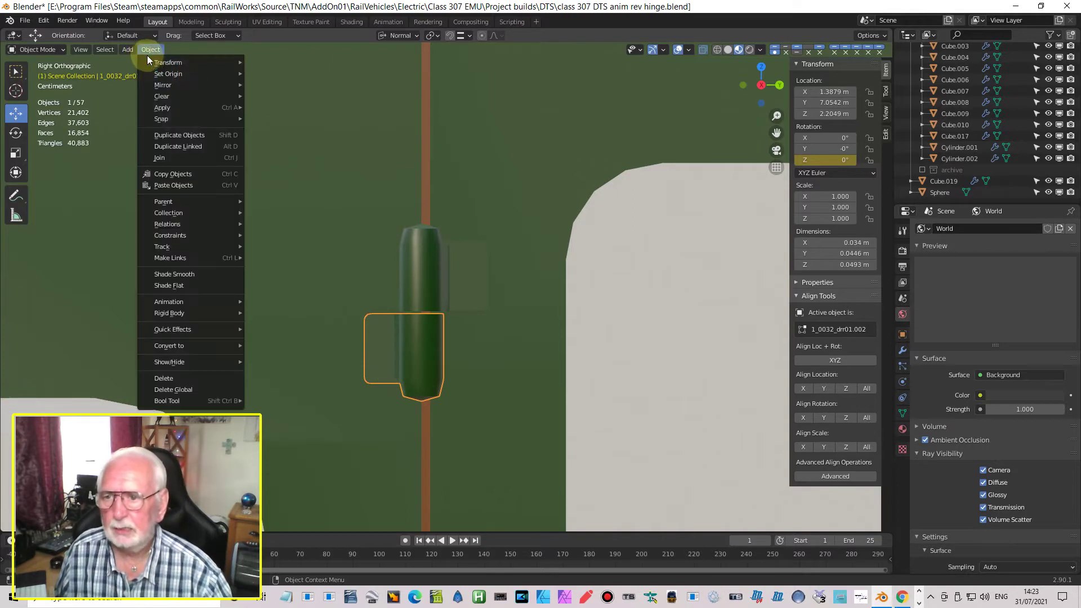
mouse_move(164, 85)
click(299, 96)
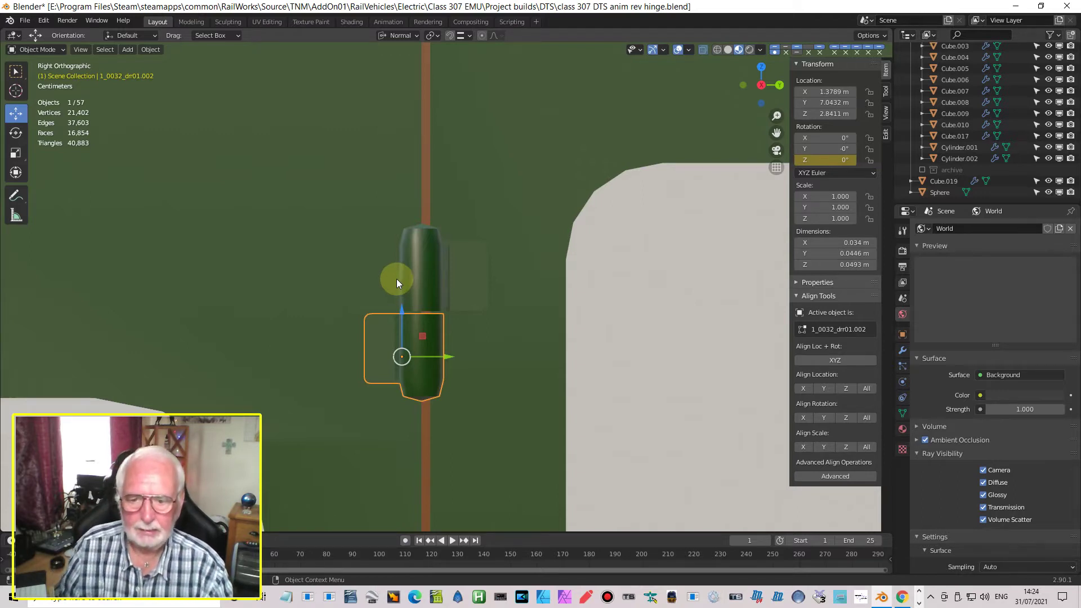
Step: Snap the 3D cursor to the outer edge of the side plate on the lower hinge half 1_0032_drr01.002
scroll(396, 279, up, 1)
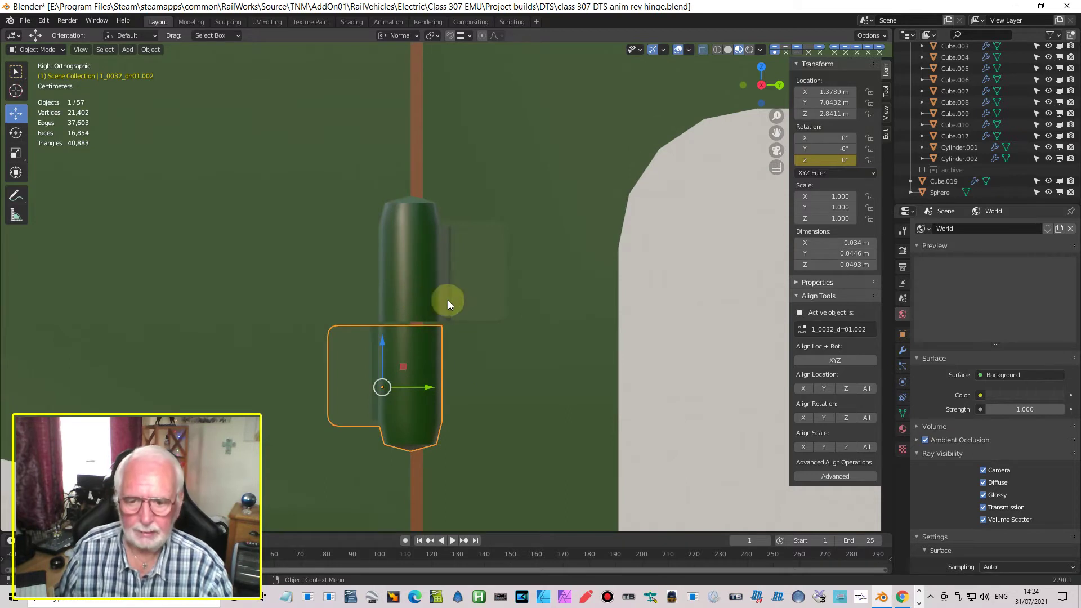
key(Tab)
key(alt+a)
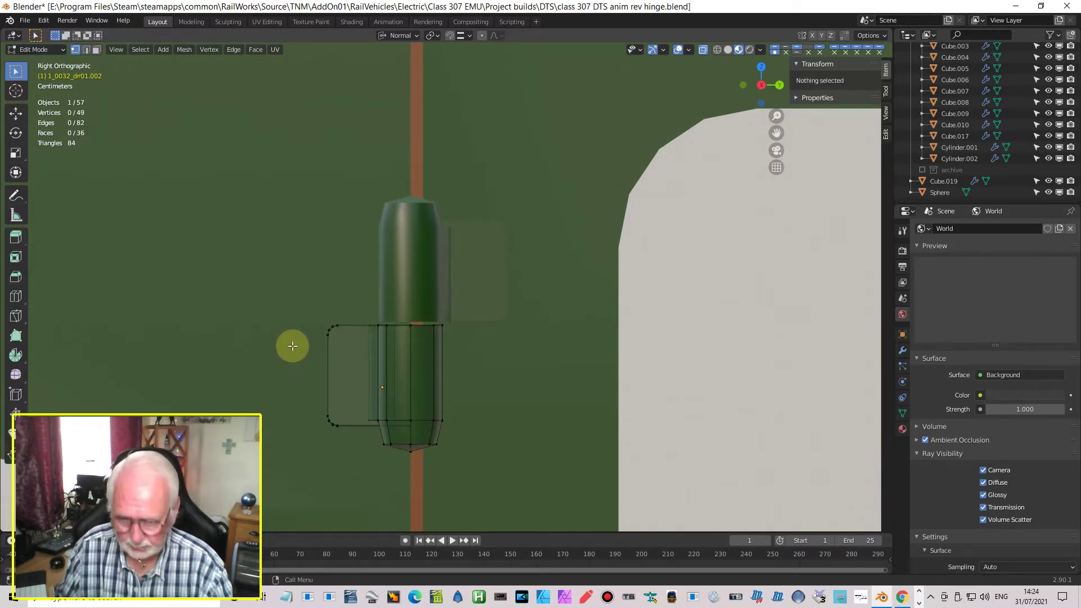
key(b)
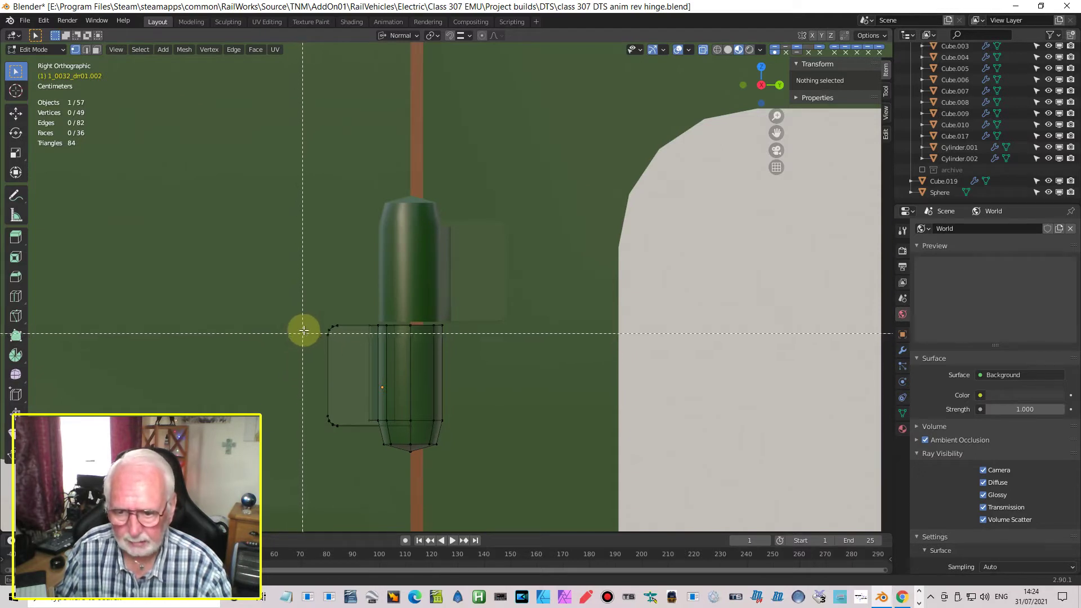
drag(305, 332, 354, 418)
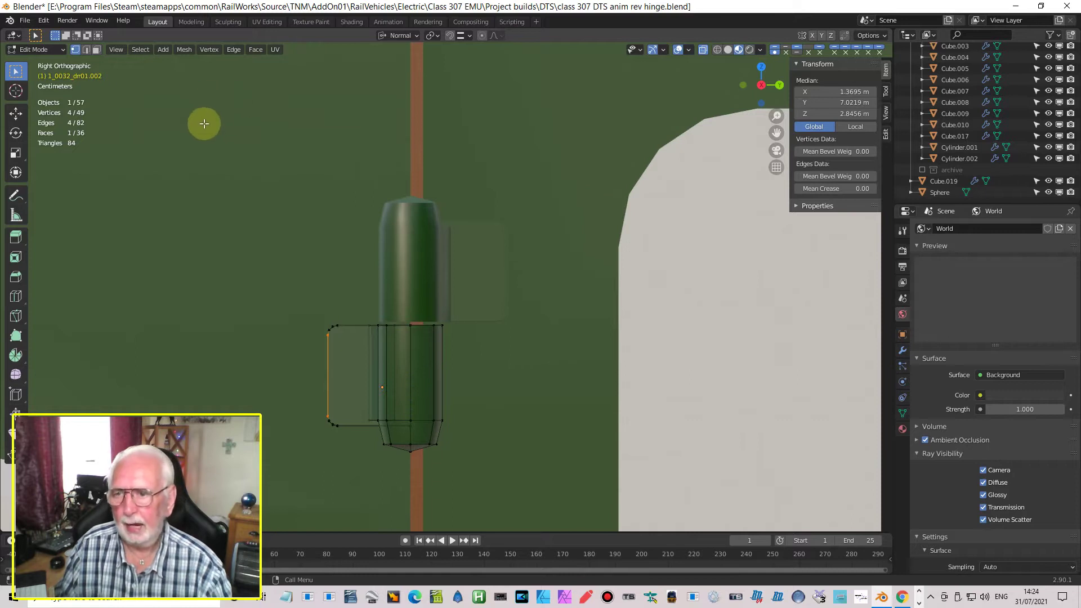
click(184, 49)
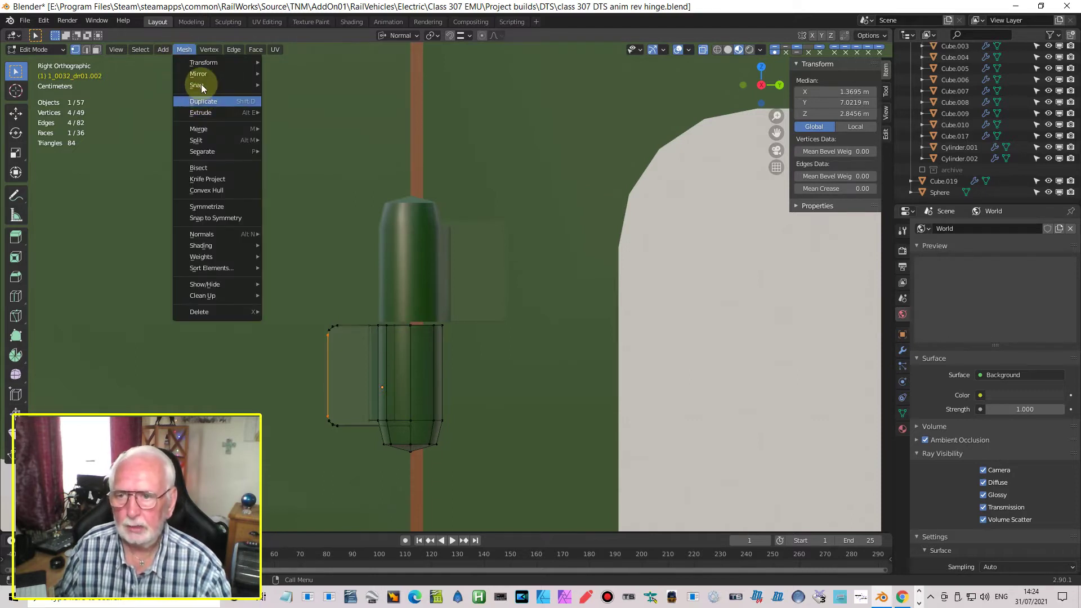
mouse_move(201, 88)
click(306, 131)
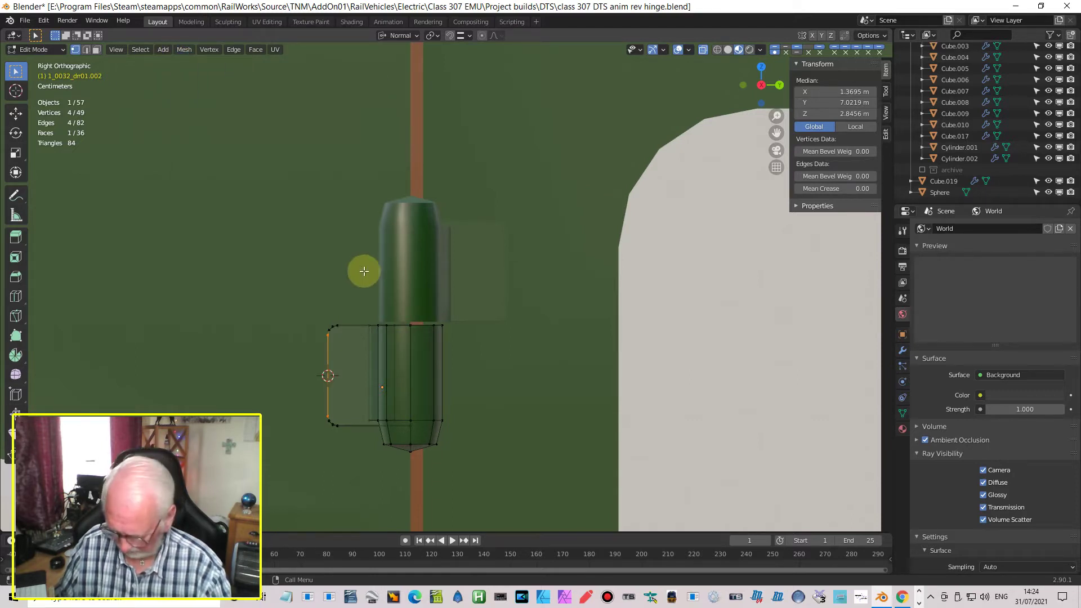
Step: Set the origin of the lower hinge half to the 3D cursor
key(Tab)
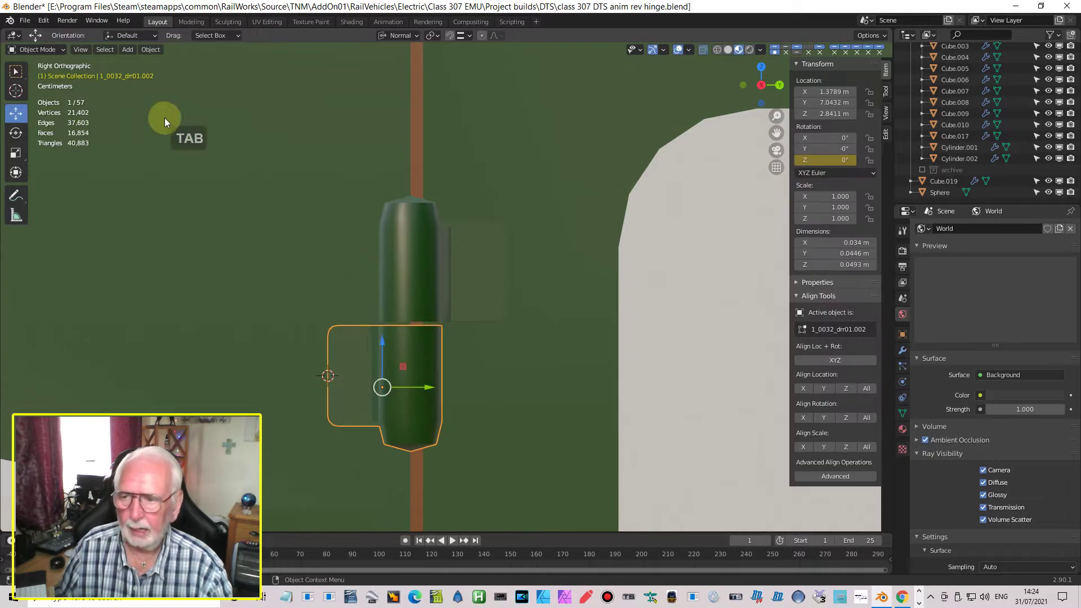
click(151, 50)
mouse_move(170, 76)
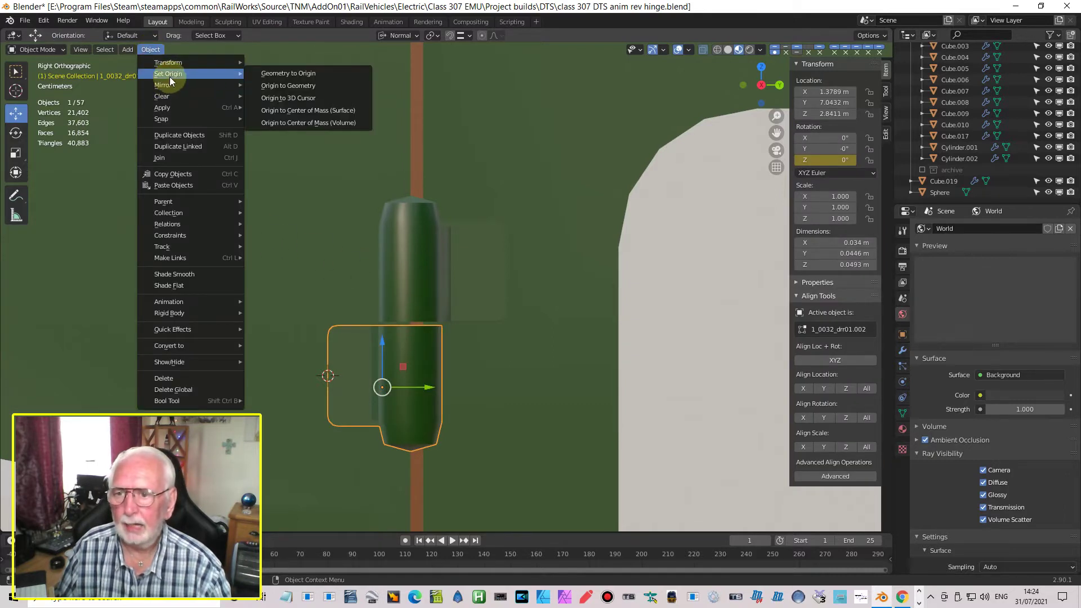
click(290, 100)
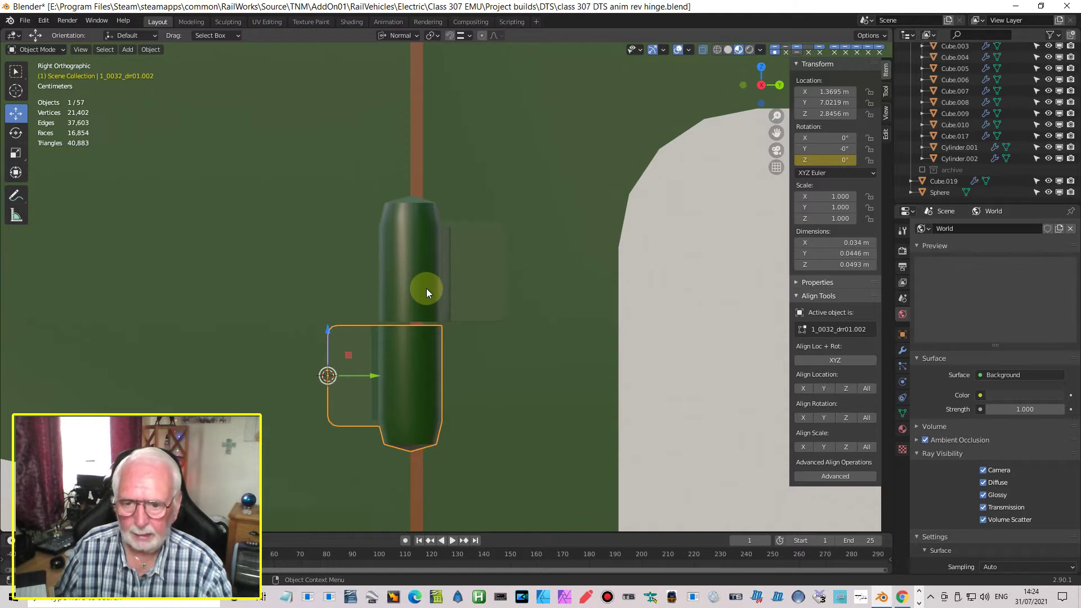
Step: Snap the 3D cursor to the outer edge of the side plate on the upper hinge half Cube.017
click(427, 288)
key(Tab)
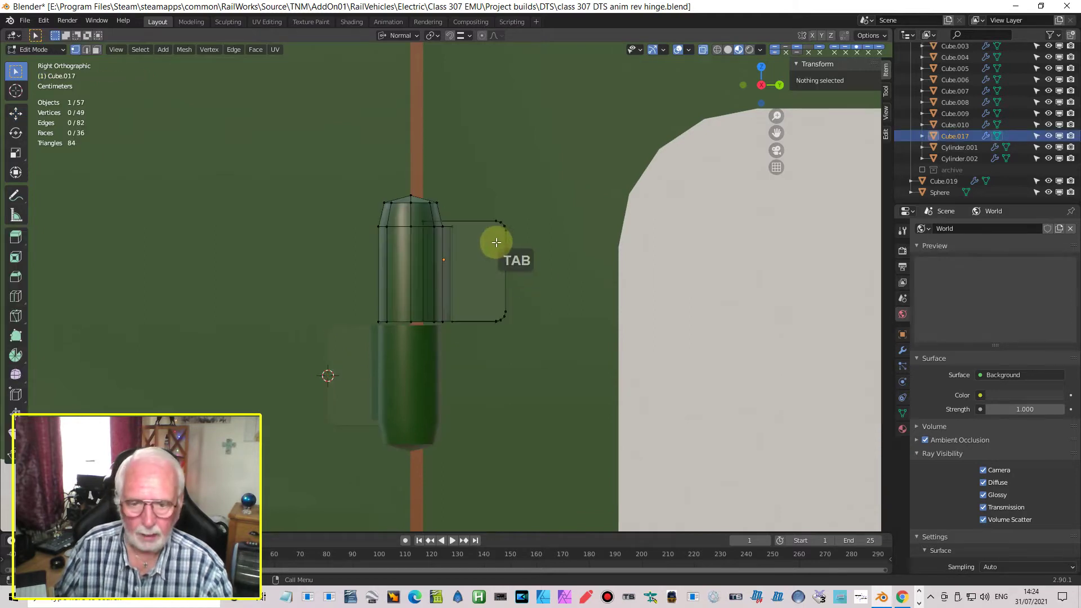
drag(493, 228, 526, 313)
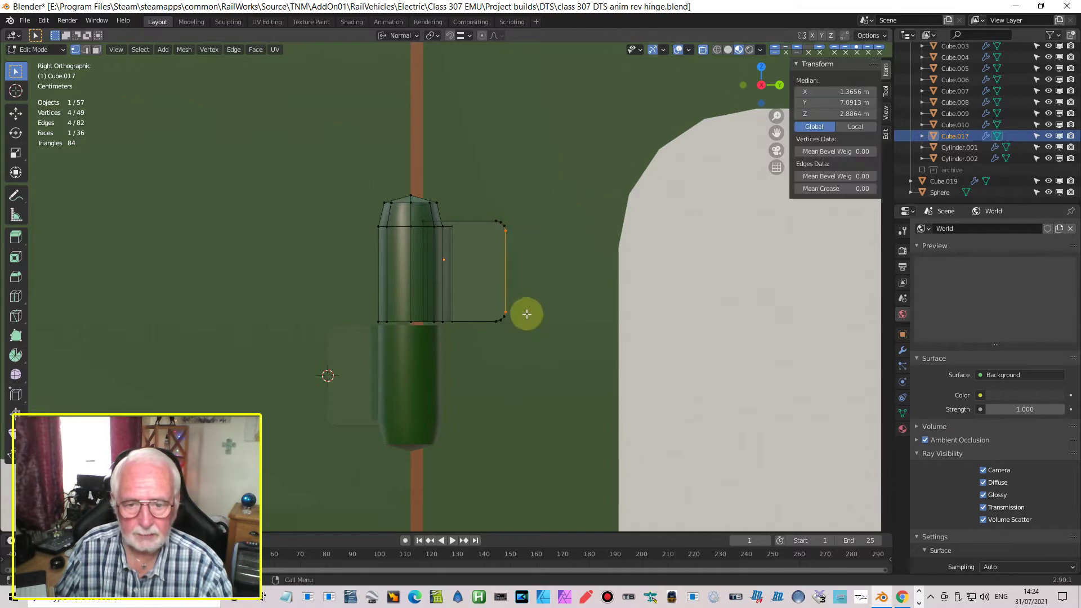
click(184, 49)
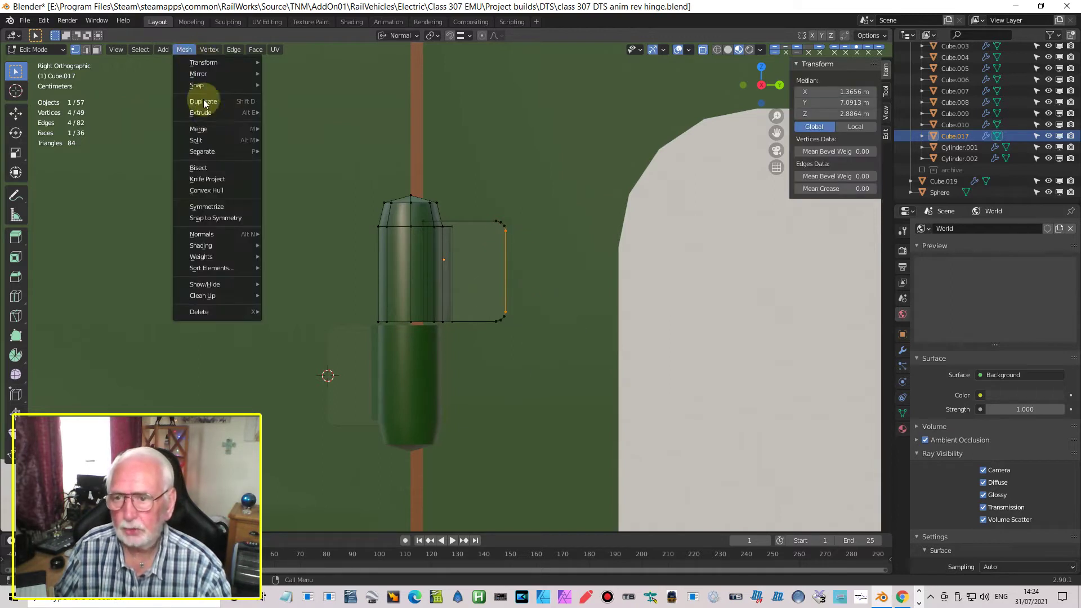
mouse_move(260, 87)
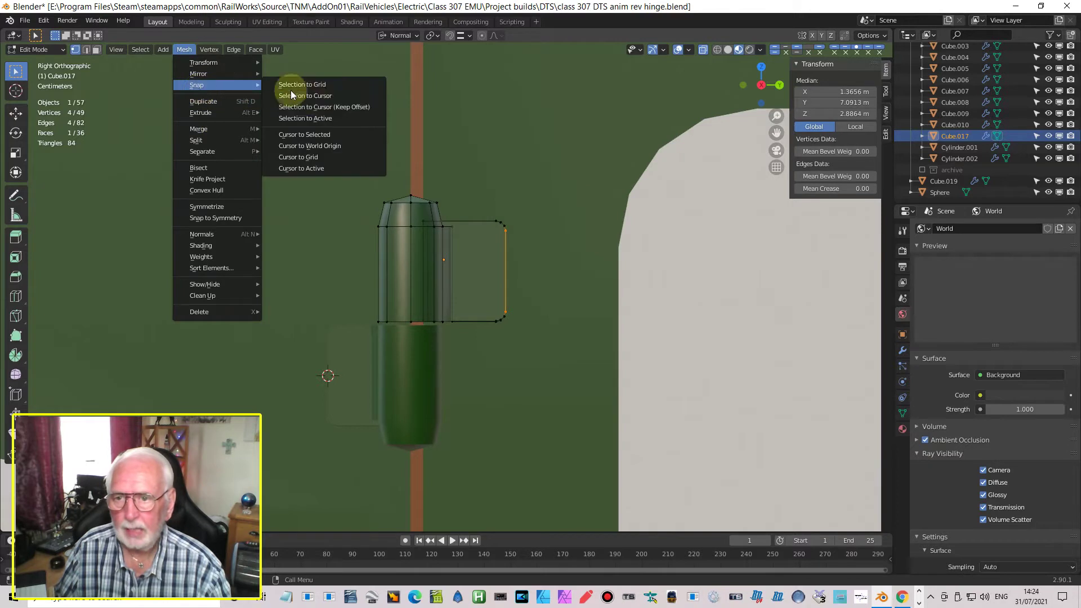
click(306, 134)
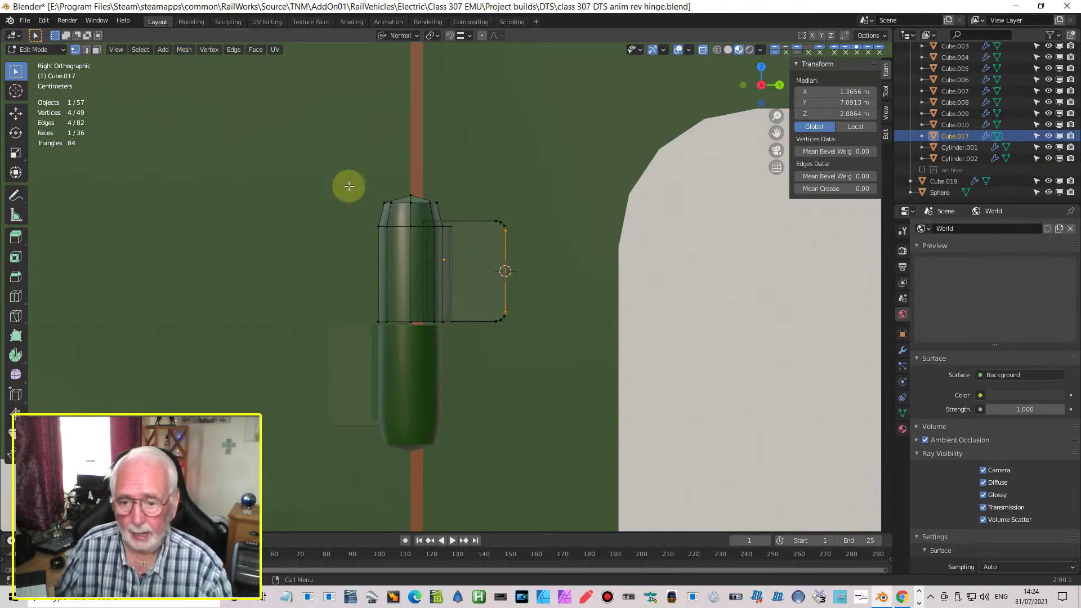
Step: Set the origin of the upper hinge half to the 3D cursor
key(Tab)
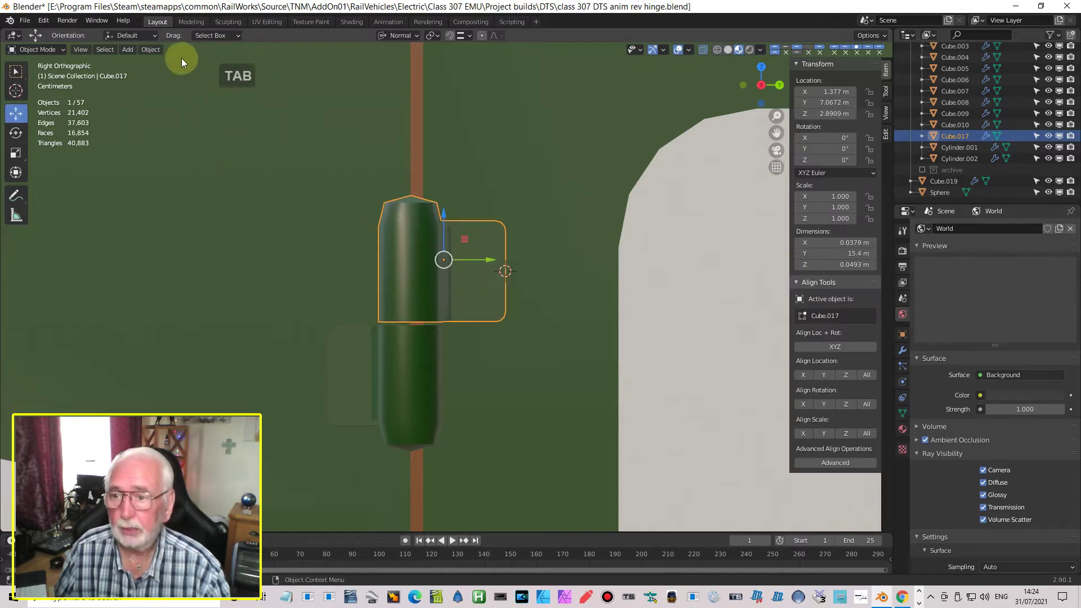
click(151, 49)
mouse_move(169, 71)
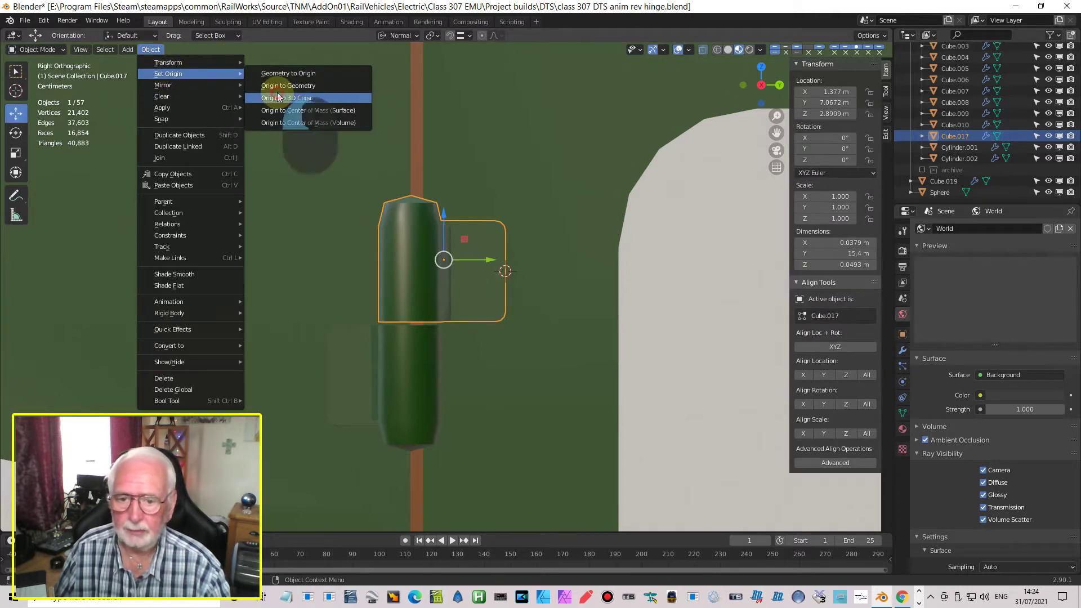
click(299, 97)
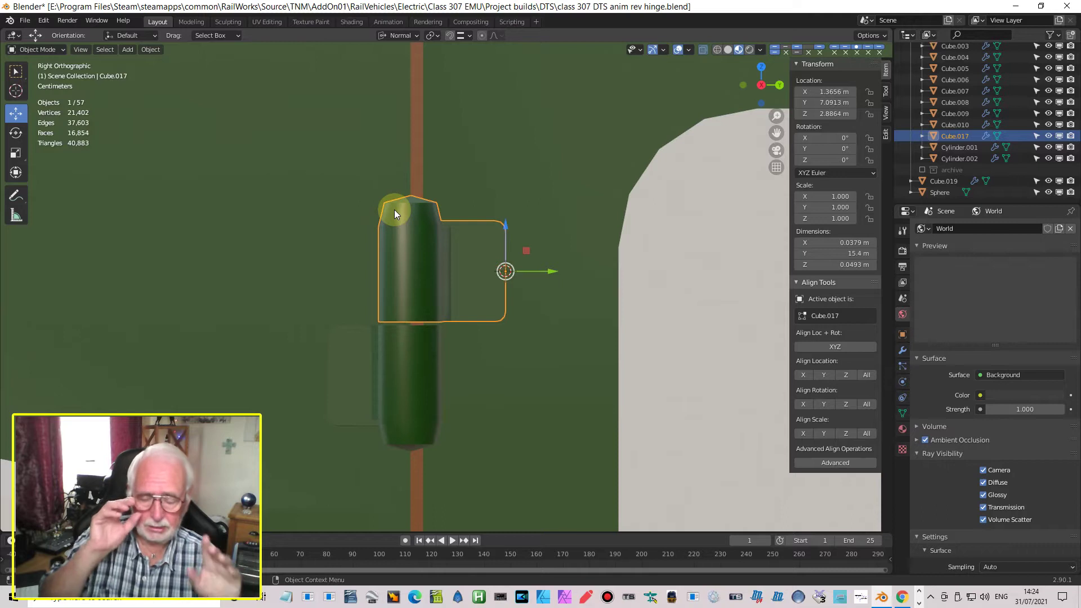
Step: Add a Mirror modifier to the lower hinge half, mirroring on the Y axis only
click(387, 368)
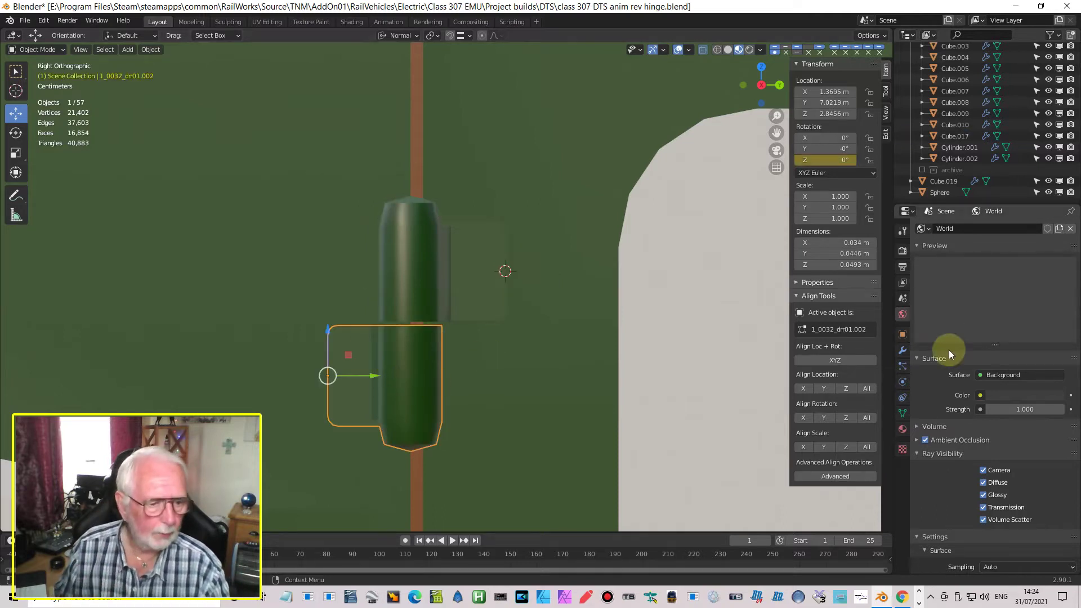
click(902, 350)
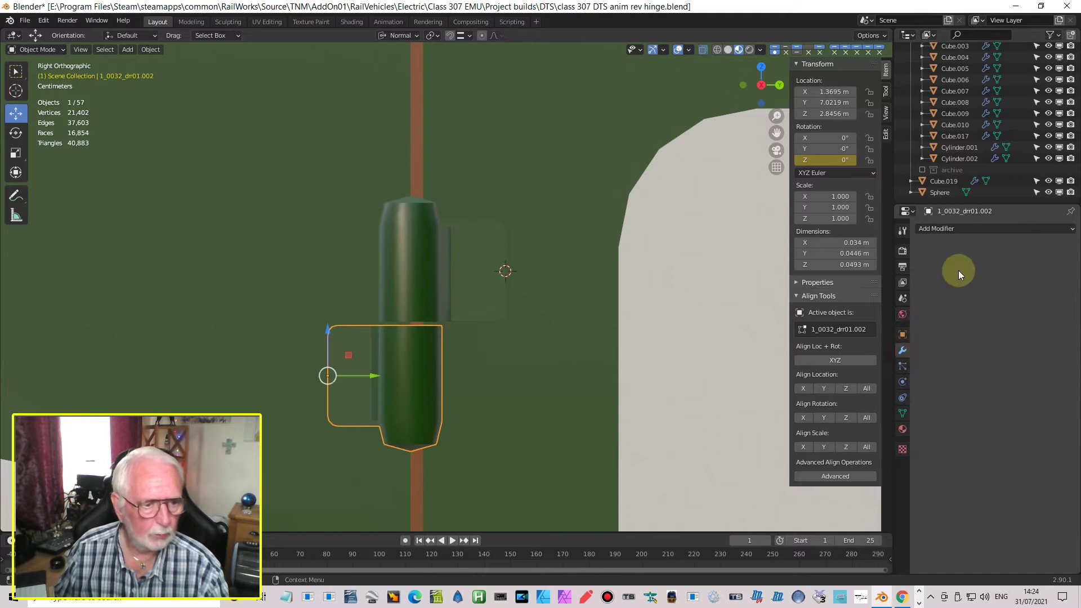
click(937, 229)
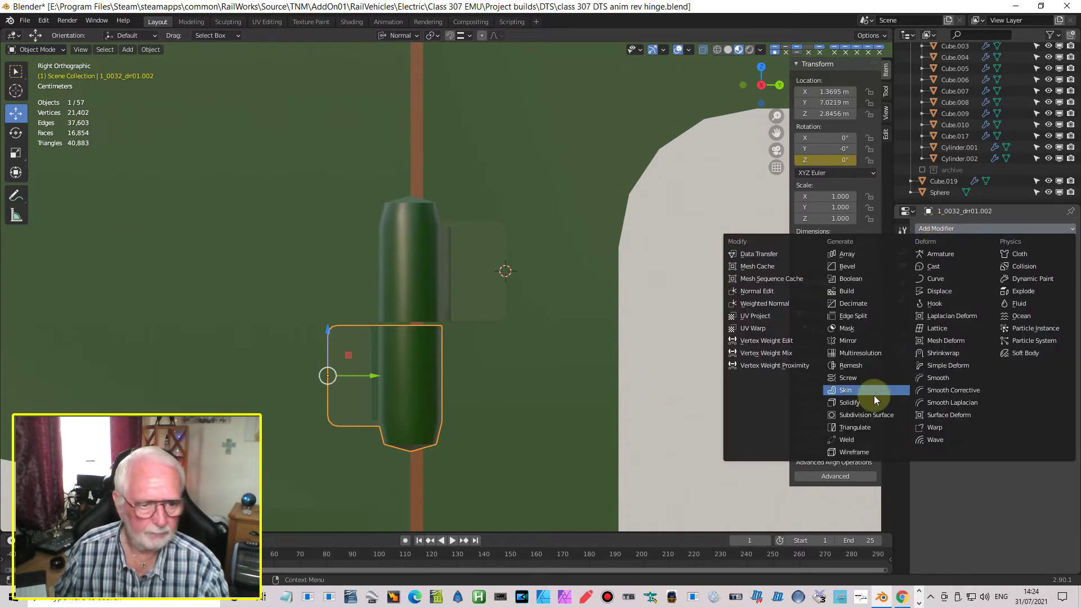
click(852, 341)
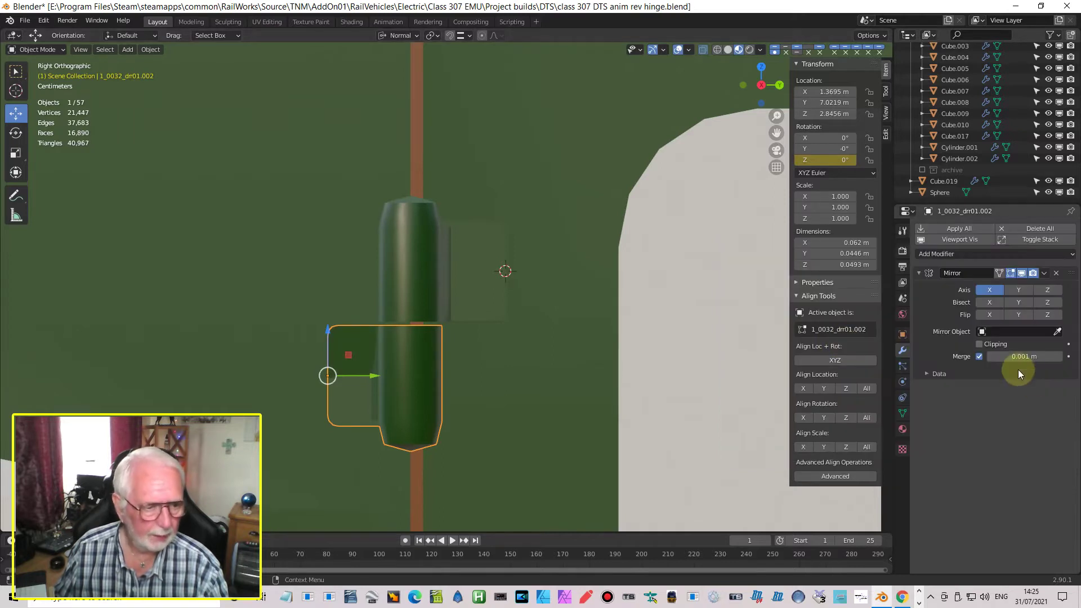
click(1021, 291)
click(992, 290)
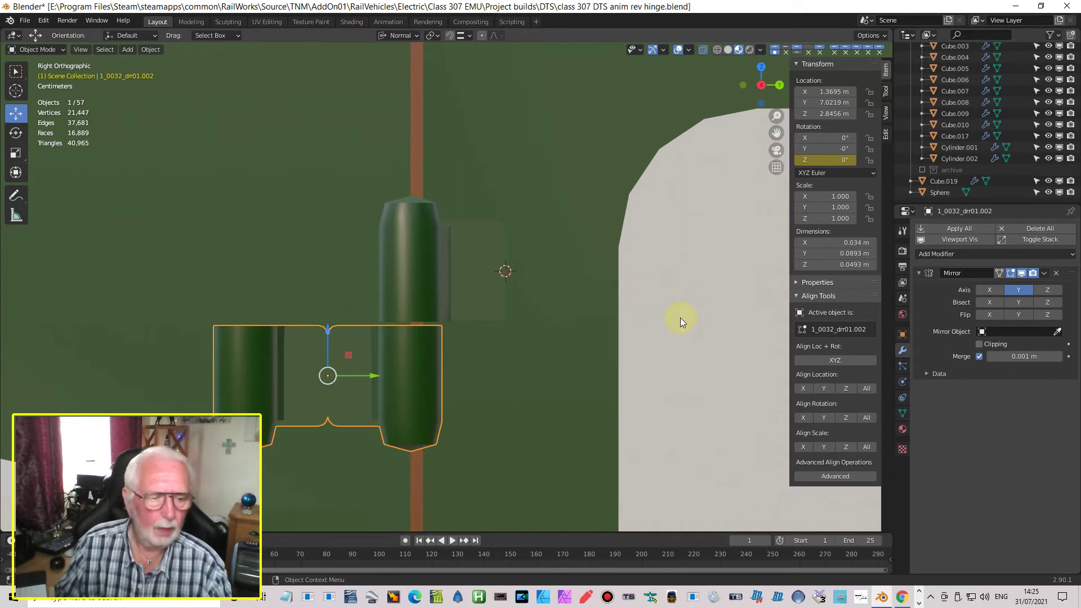
Step: Disable the Array modifier's viewport display on the upper hinge half and add a Mirror modifier on the Y axis only
click(424, 235)
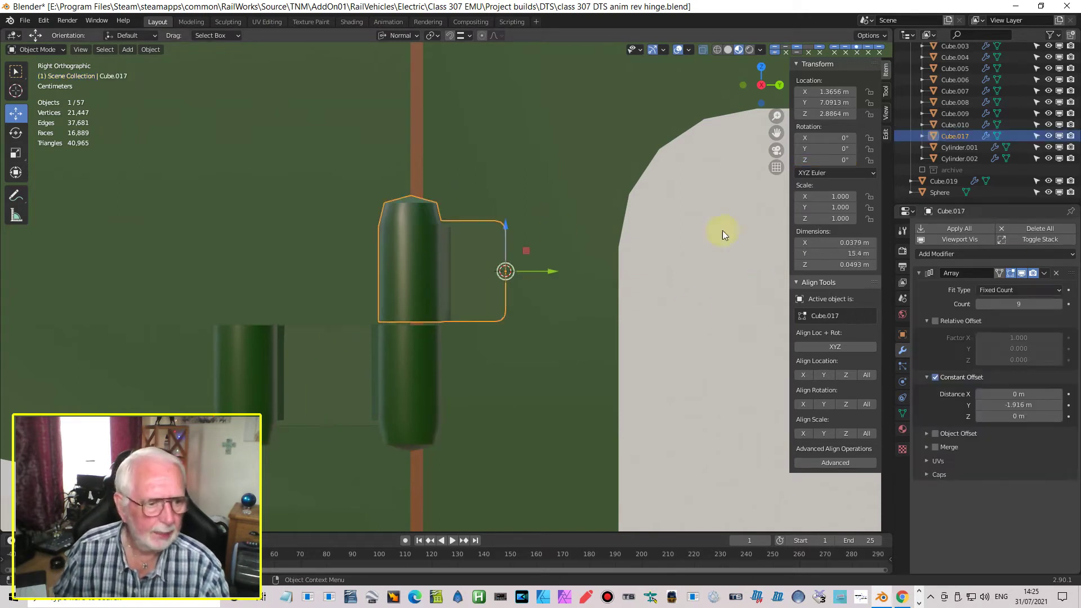
click(1022, 272)
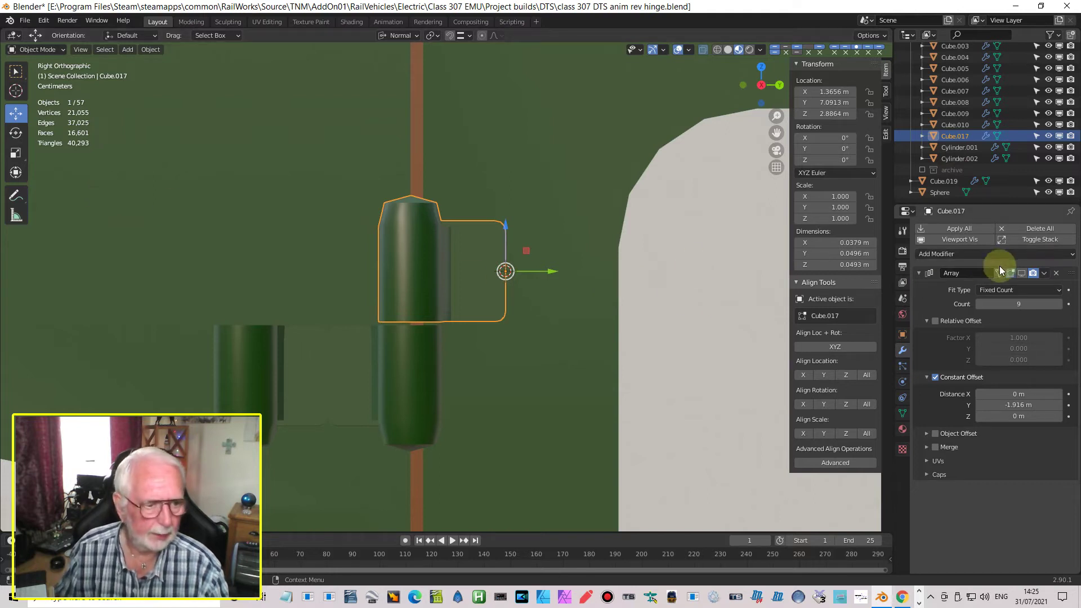
click(961, 256)
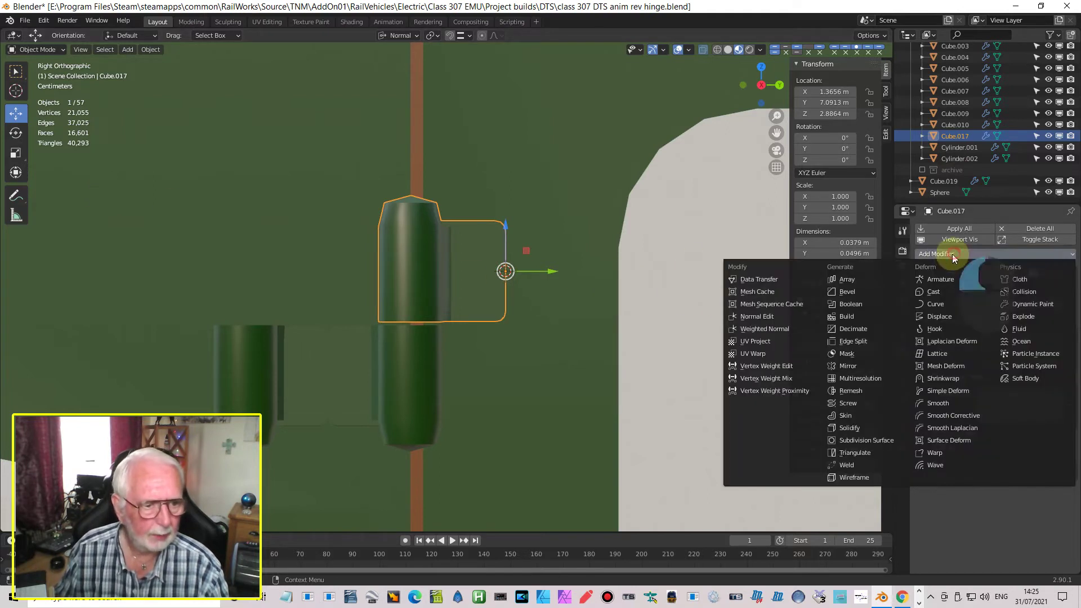
click(856, 367)
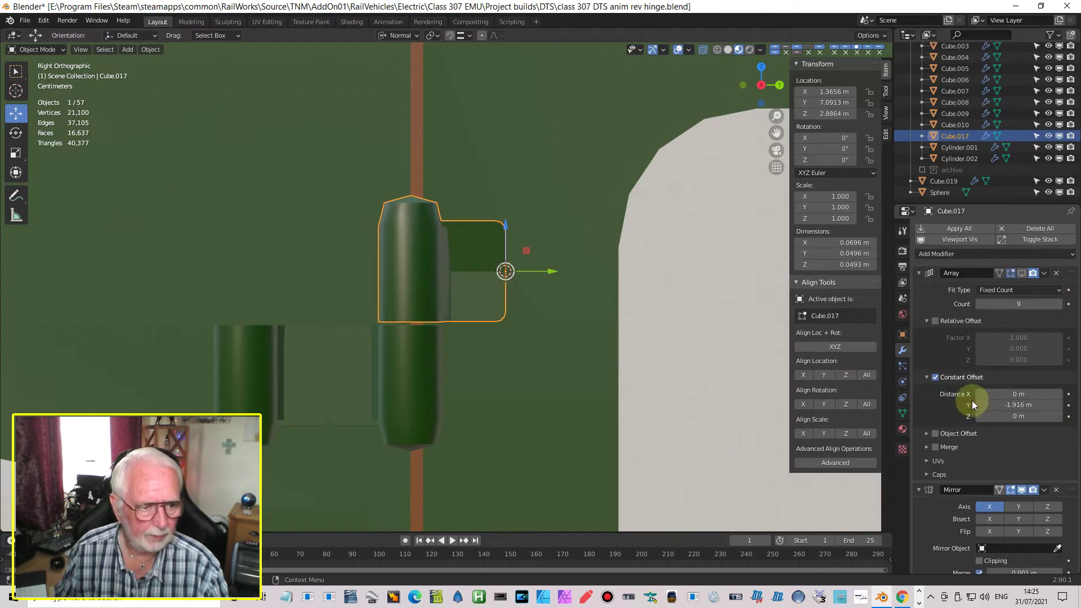
click(1017, 507)
click(991, 507)
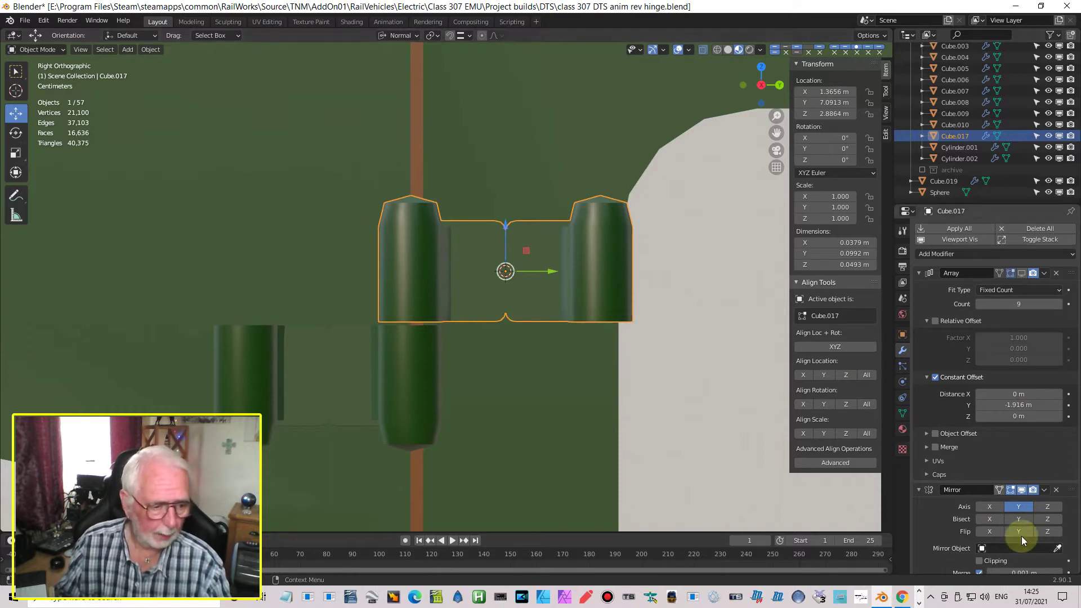
Step: Apply the Mirror modifiers on the upper and lower hinge halves
click(1045, 491)
click(1022, 503)
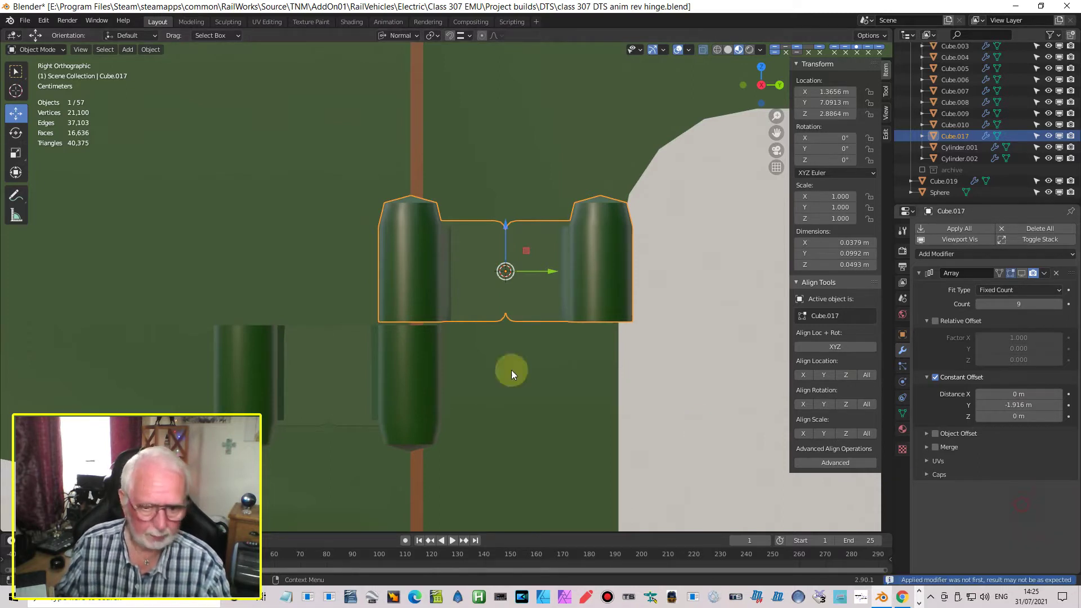
click(367, 353)
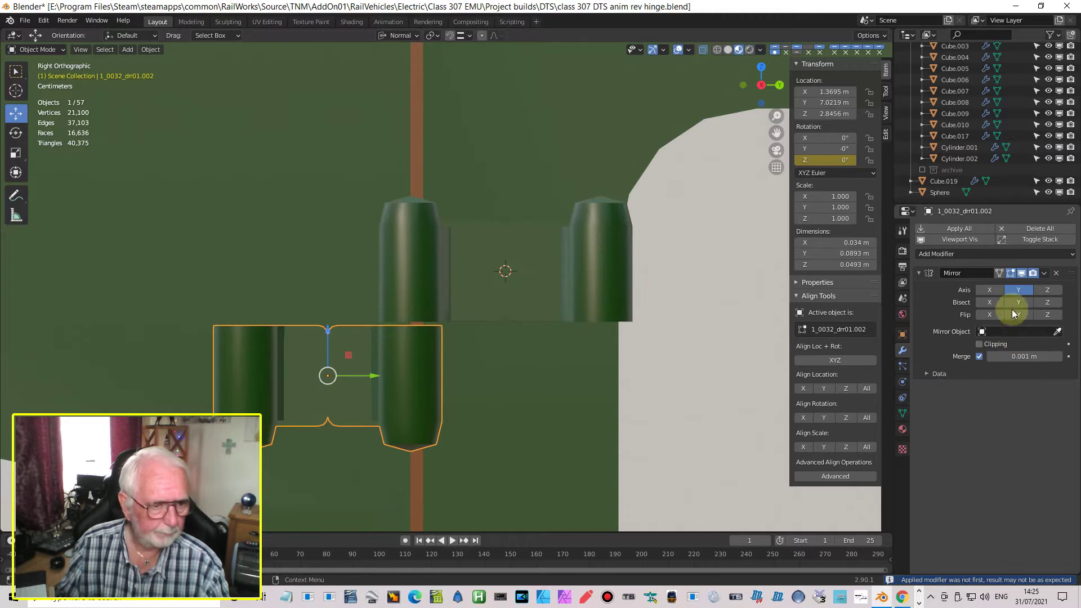
click(1044, 274)
click(1022, 285)
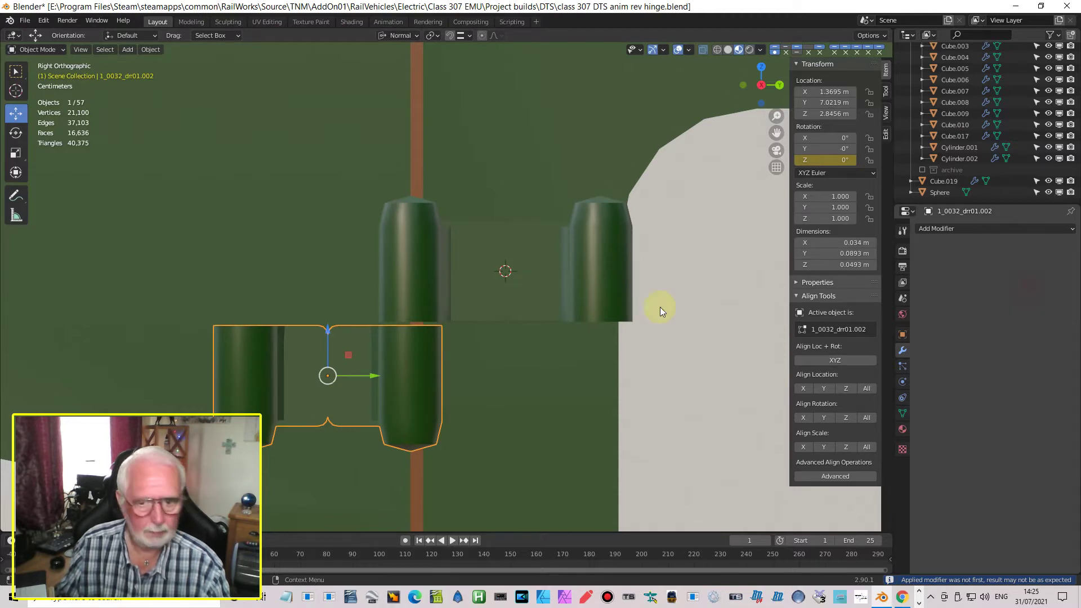
Step: Move the upper hinge half along Y to about 7.017 m, lining up its mirrored barrel with the lower half's original barrel
scroll(569, 349, up, 2)
scroll(567, 350, down, 2)
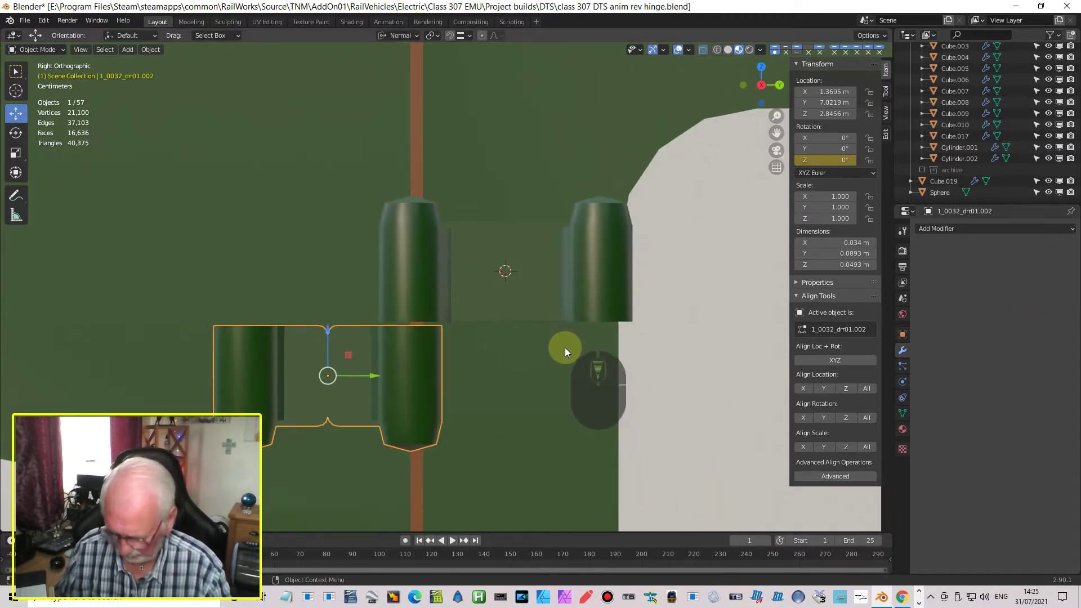
scroll(512, 363, up, 2)
shift+middle_drag(512, 363, 494, 254)
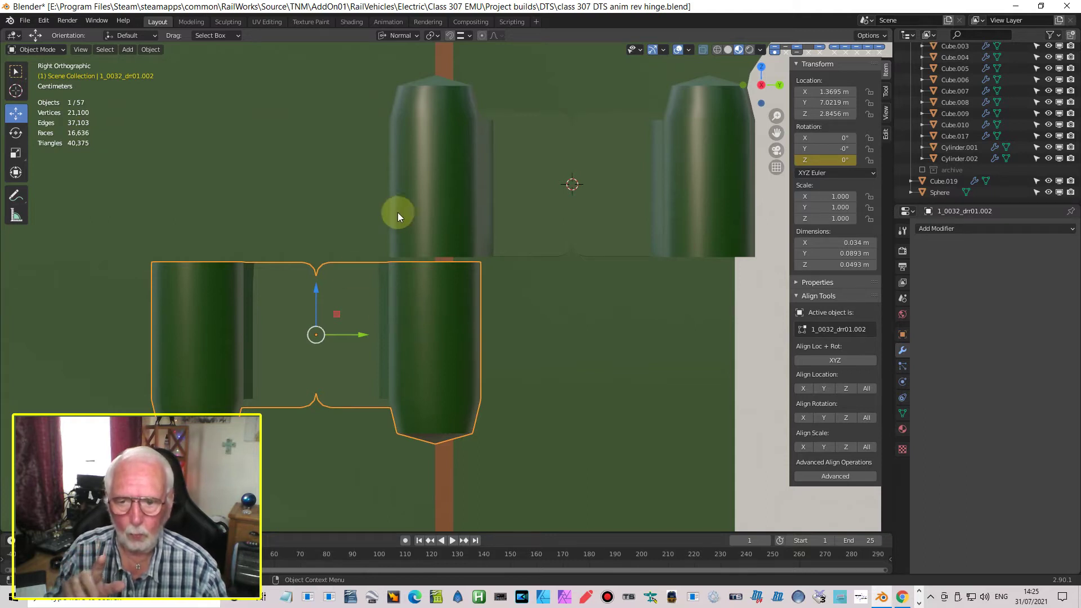
click(440, 217)
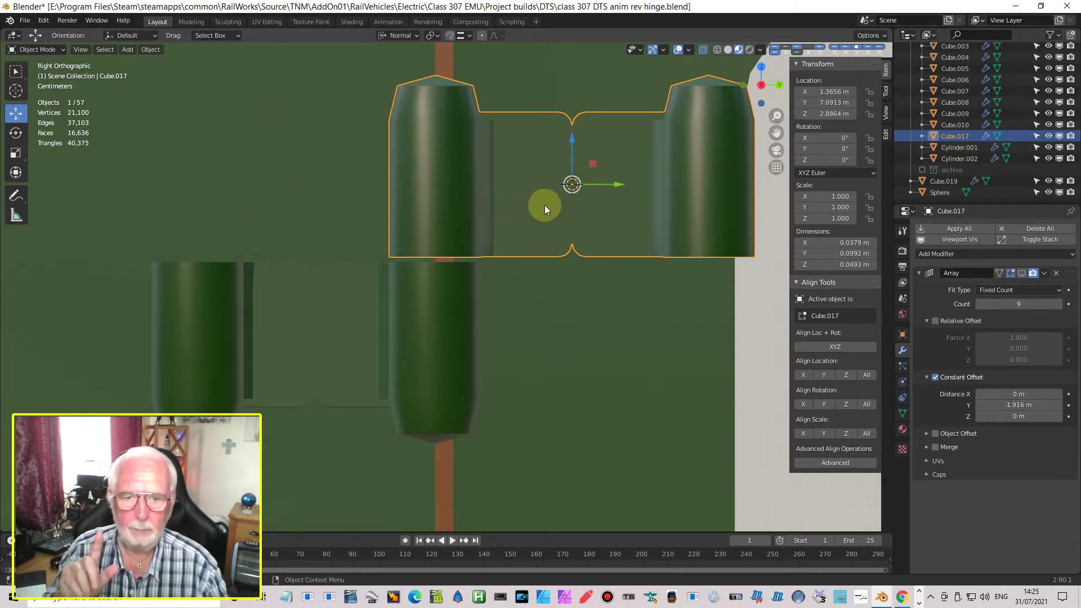
drag(615, 182, 339, 185)
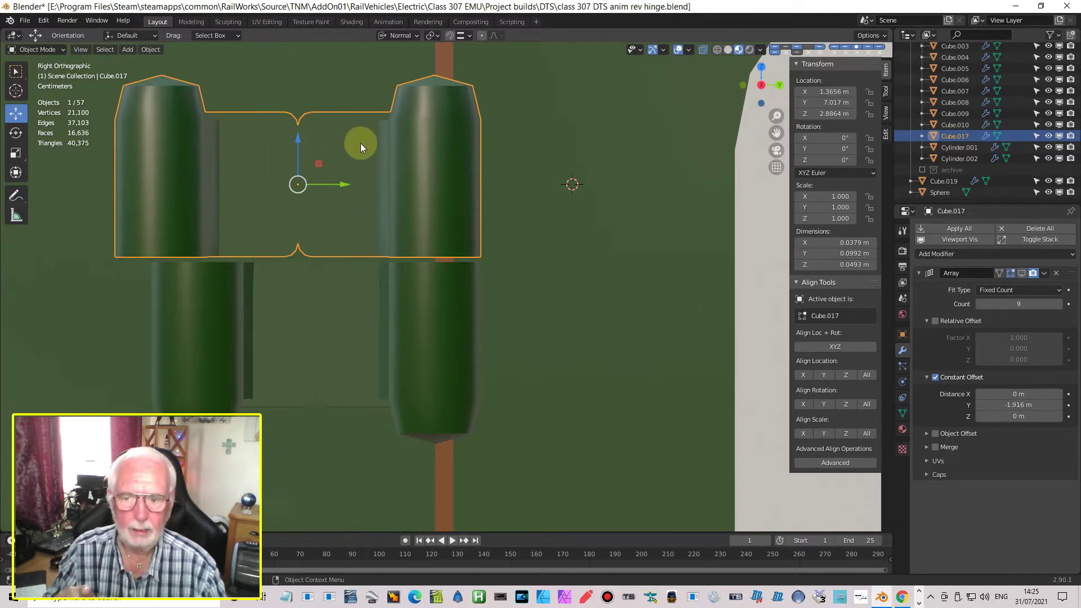
Step: Move the lower hinge half along Y to about 7.0865 m, bringing its -Y barrel under the upper half's +Y barrel
click(223, 313)
drag(353, 336, 410, 326)
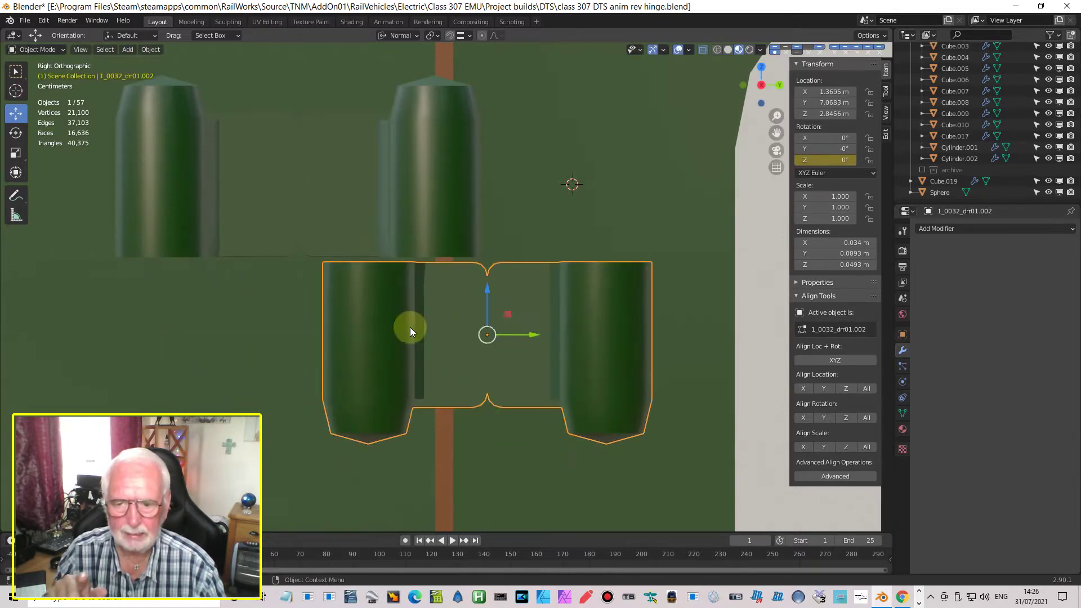
drag(536, 335, 600, 350)
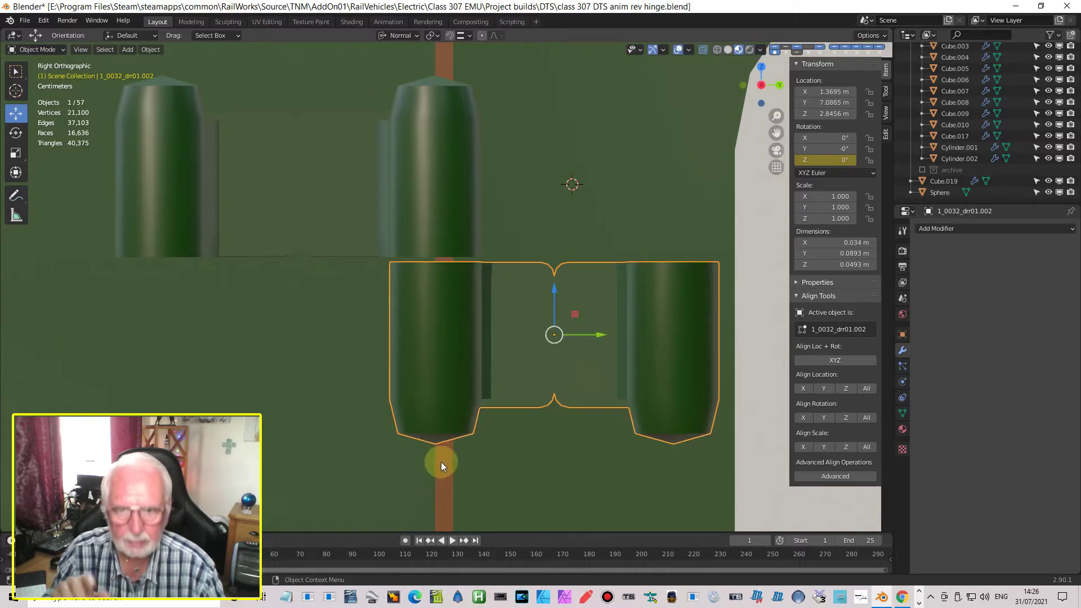
Step: In wireframe shading, fine-tune the upper hinge half along Y to about 7.0173 m, aligning its +Y barrel's peak with the door edge line
click(431, 241)
scroll(435, 128, up, 2)
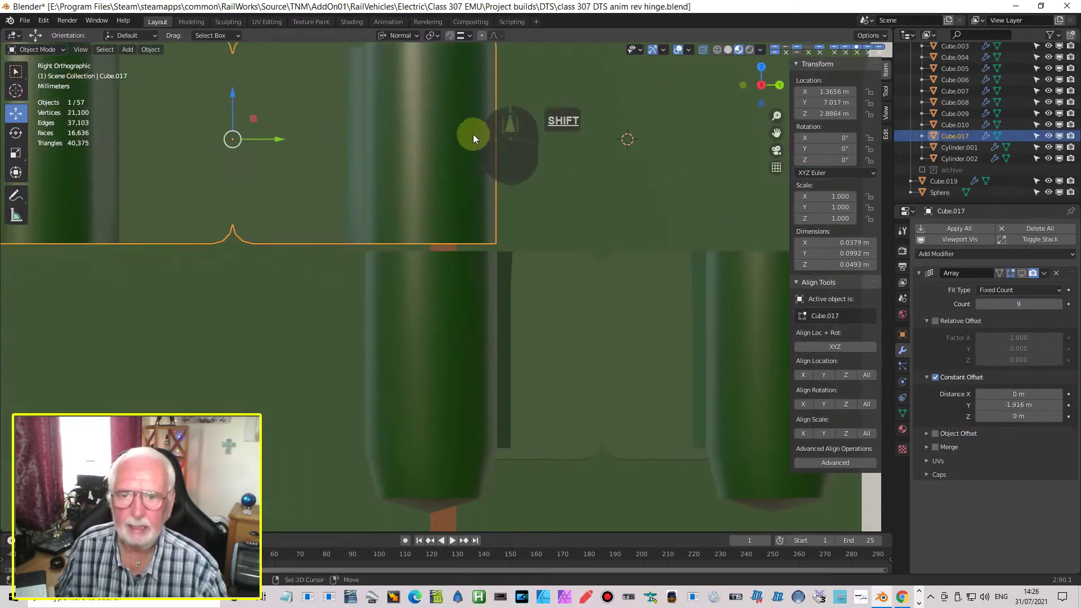
shift+middle_drag(473, 134, 479, 45)
shift+middle_drag(413, 310, 418, 88)
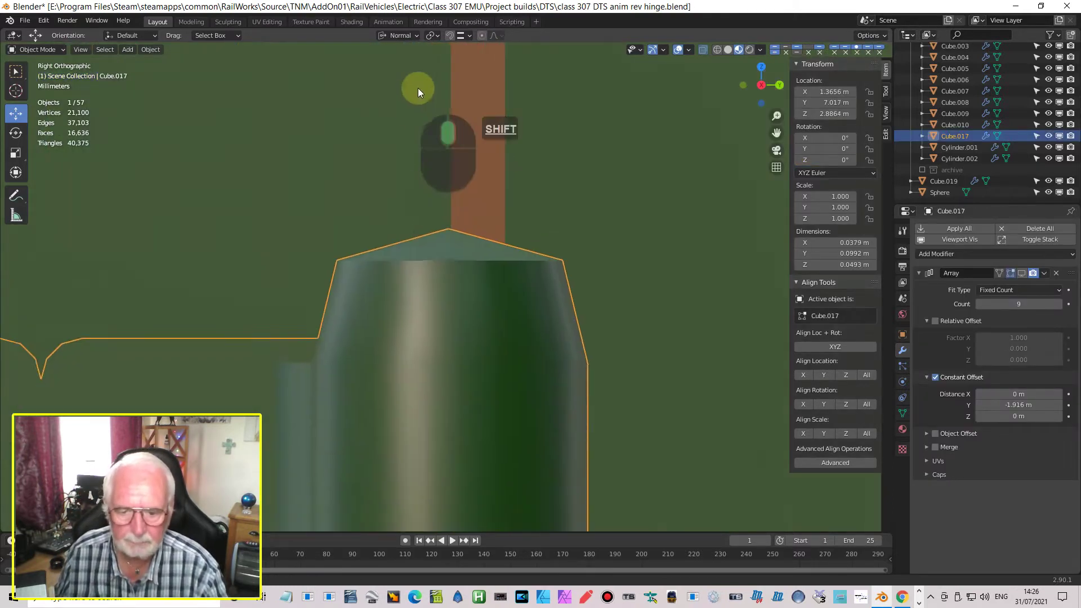
scroll(447, 218, up, 2)
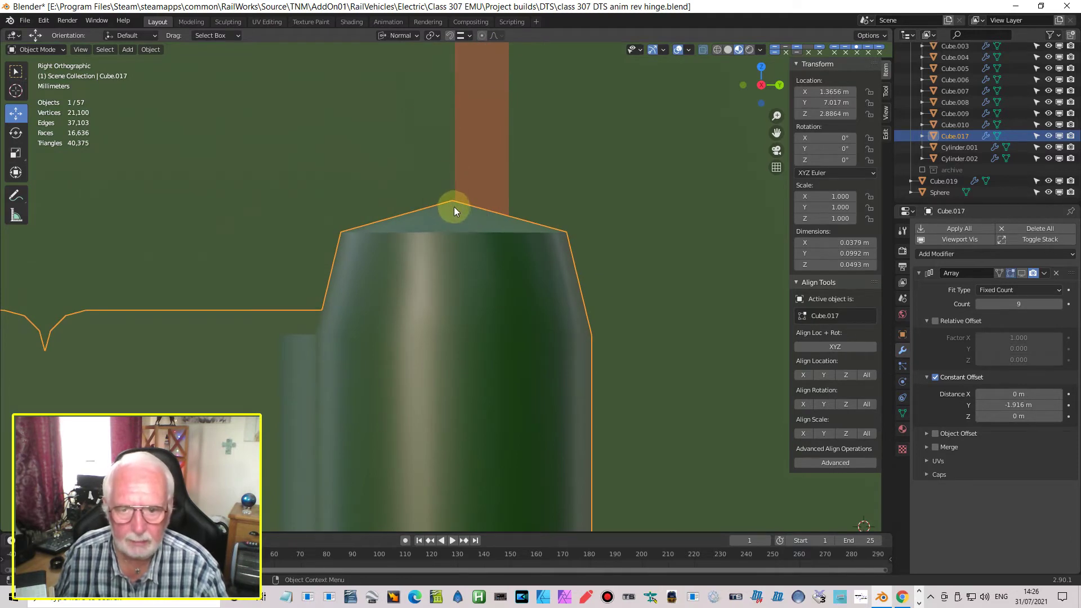
click(717, 50)
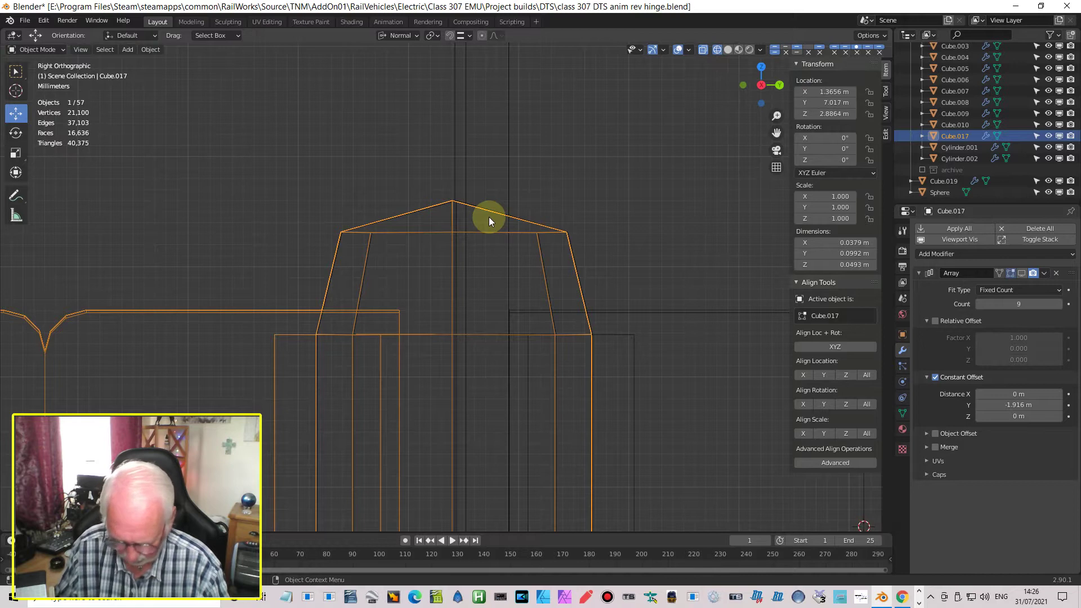
key(g)
key(y)
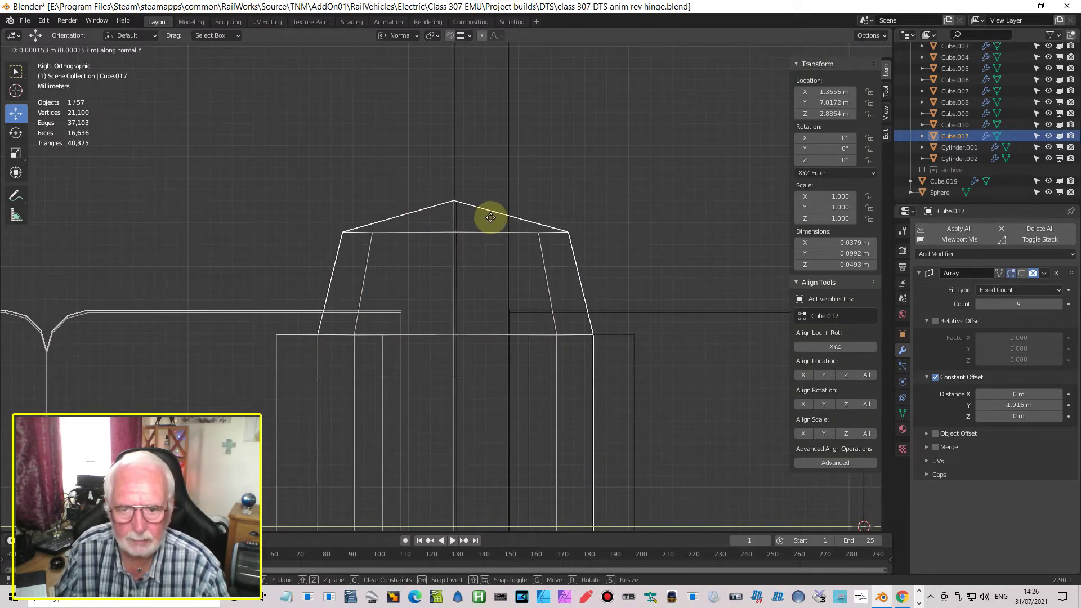
click(491, 217)
scroll(493, 218, down, 5)
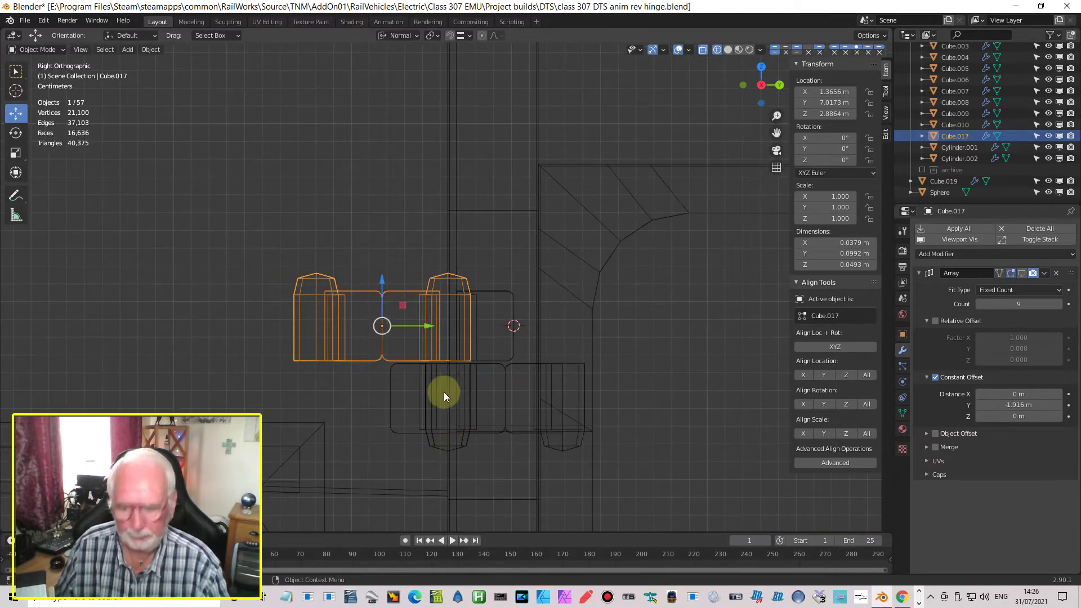
Step: In Edit Mode on the upper hinge half, select the faces of the surplus -Y barrel and its side plate in face selection
key(Tab)
scroll(435, 345, up, 4)
key(Caps_Lock)
middle_drag(297, 323, 328, 324)
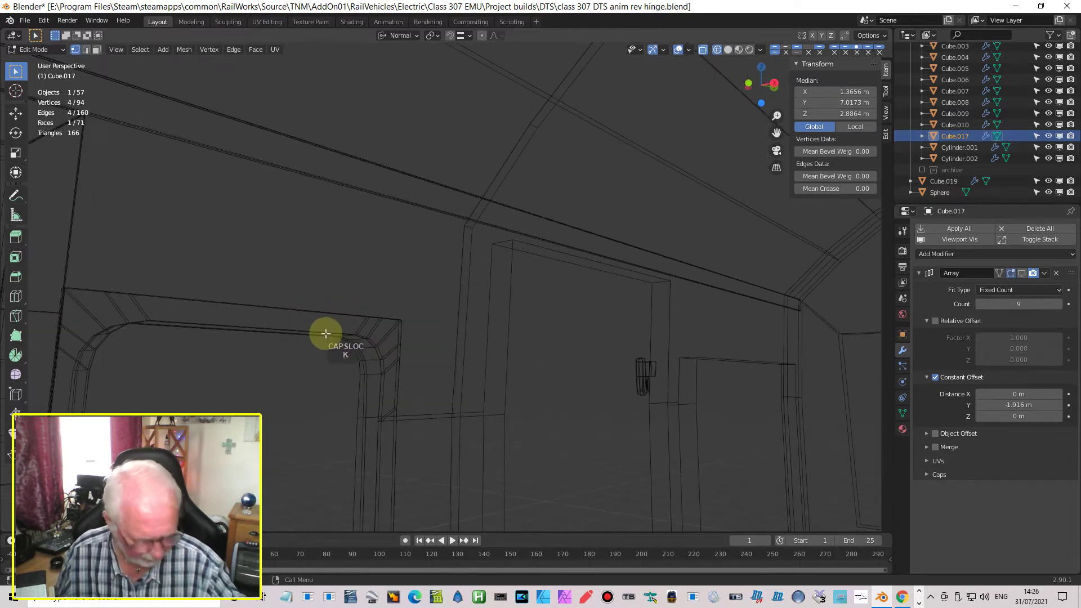
key(KP_3)
scroll(181, 291, down, 3)
shift+middle_drag(197, 290, 319, 247)
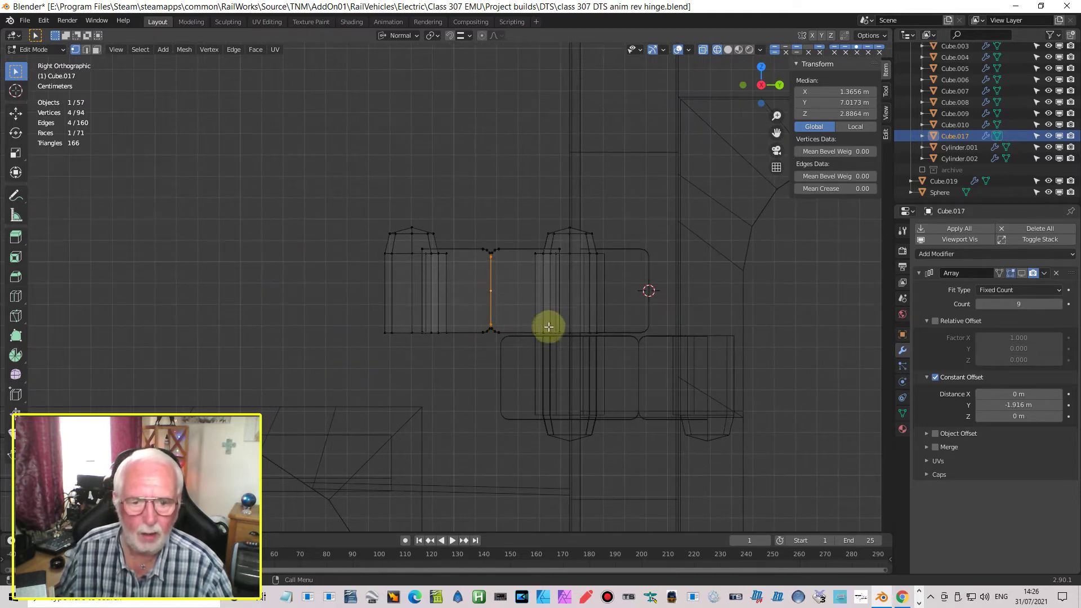
scroll(548, 327, up, 2)
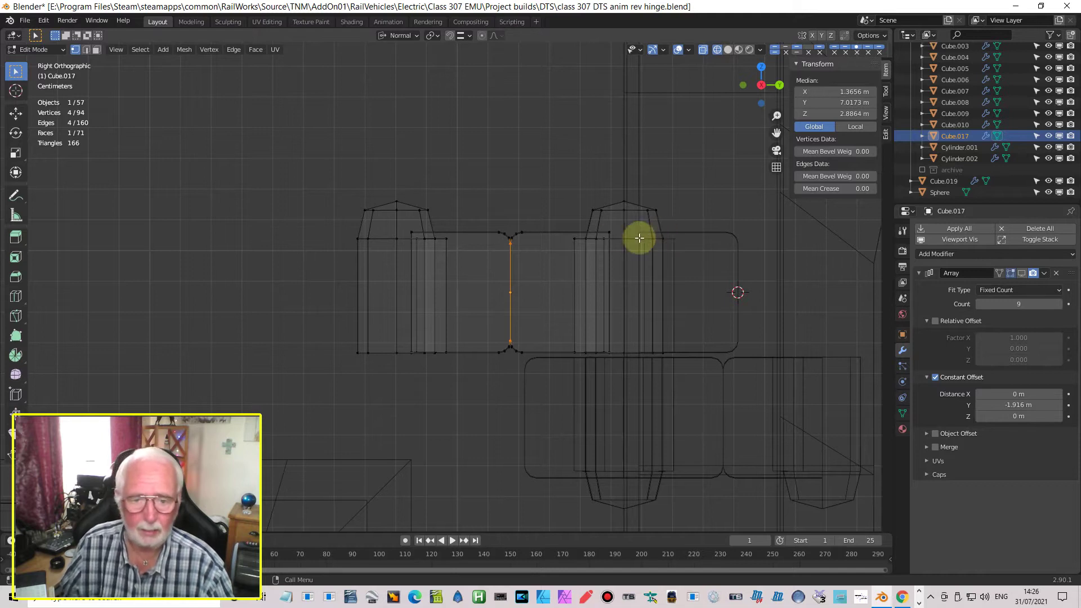
click(394, 211)
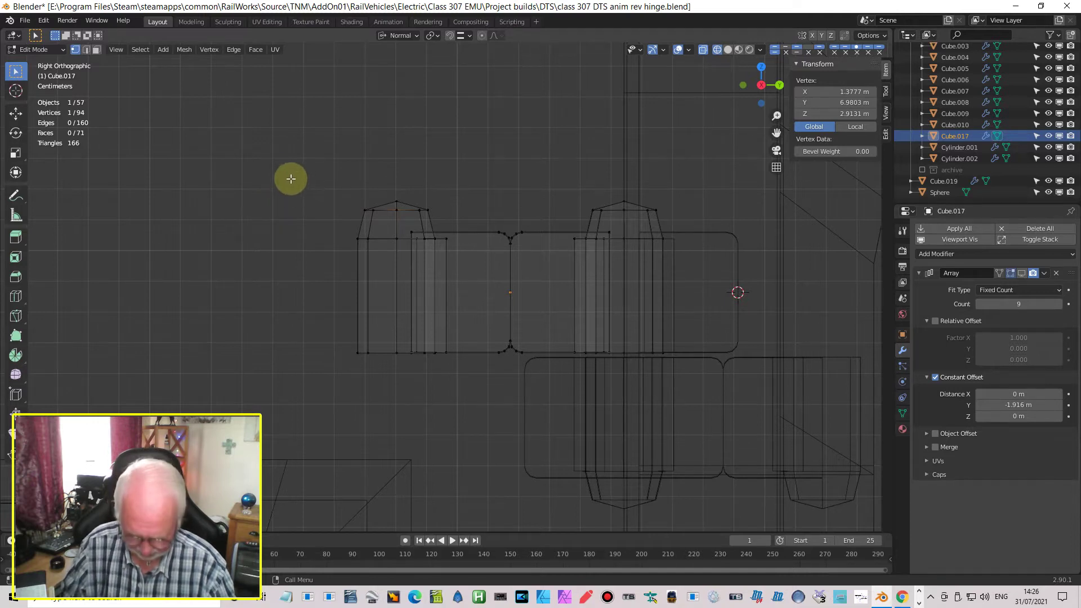
drag(297, 163, 506, 396)
scroll(549, 335, up, 6)
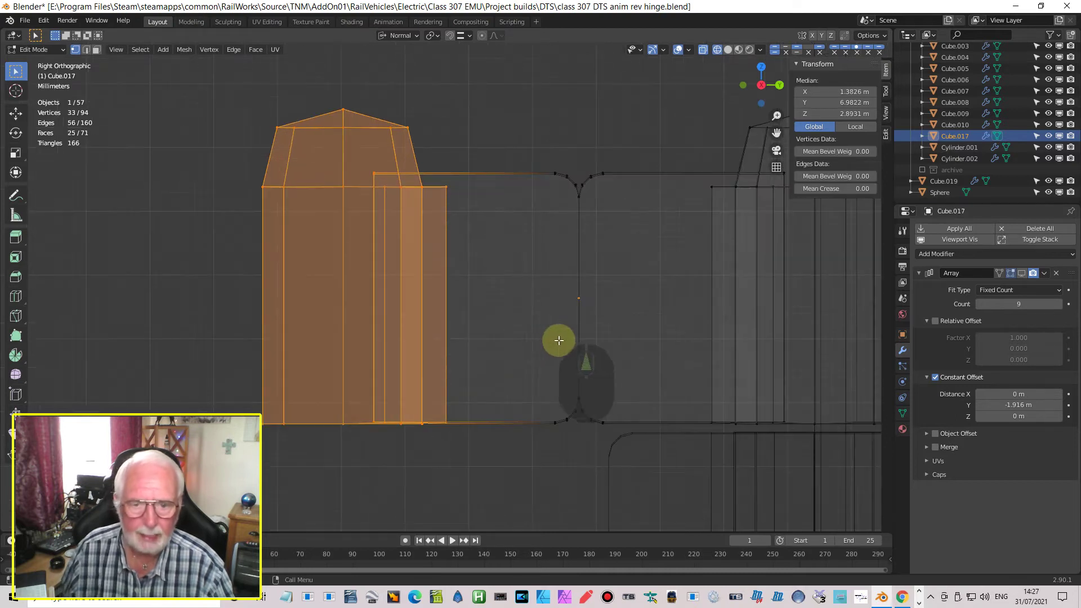
shift+middle_drag(616, 351, 514, 329)
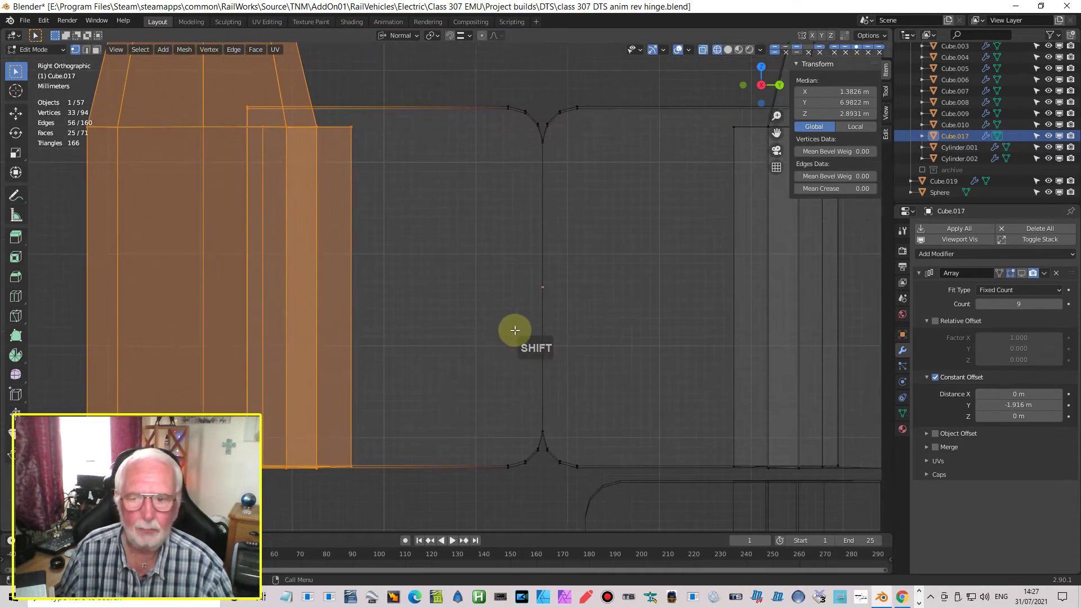
scroll(515, 328, down, 2)
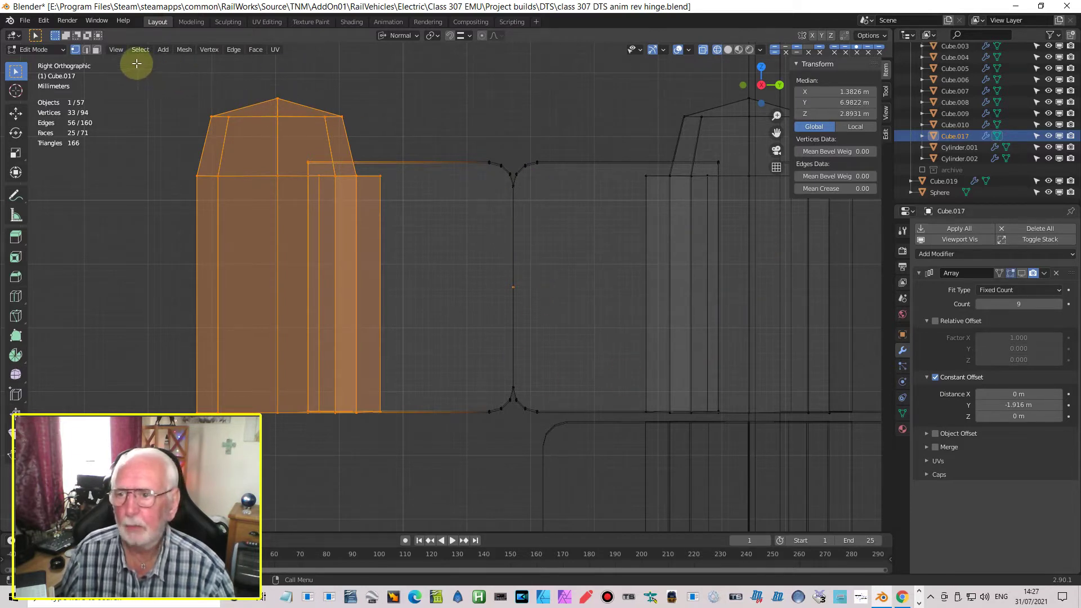
click(95, 50)
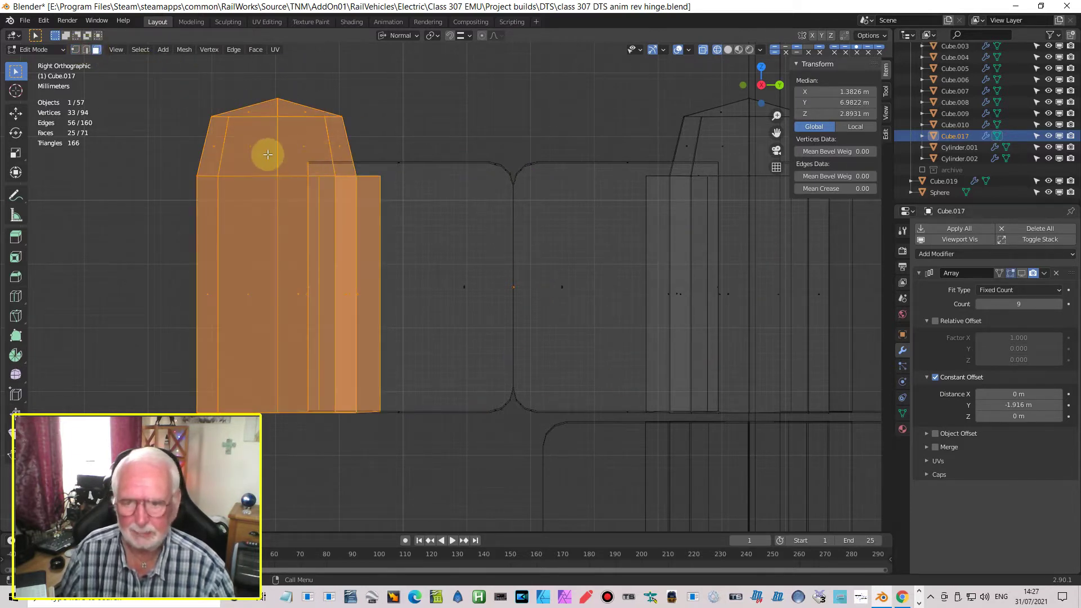
key(b)
drag(252, 134, 489, 435)
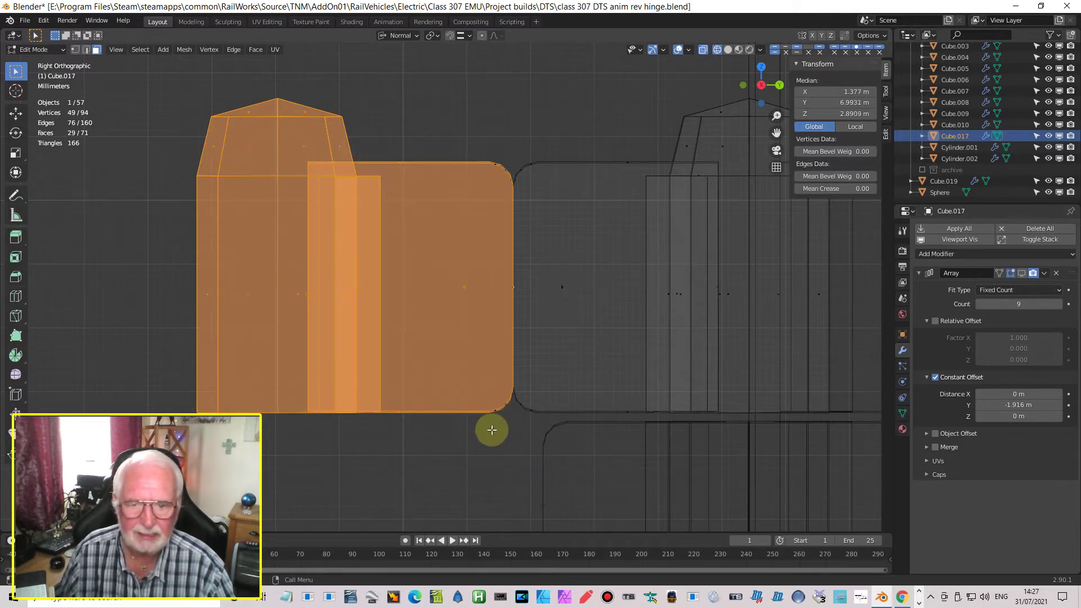
Step: Try to add the small edge faces at the -Y side plate's rounded corners to the selection
scroll(500, 394, up, 3)
middle_drag(500, 396, 536, 412)
scroll(535, 412, down, 8)
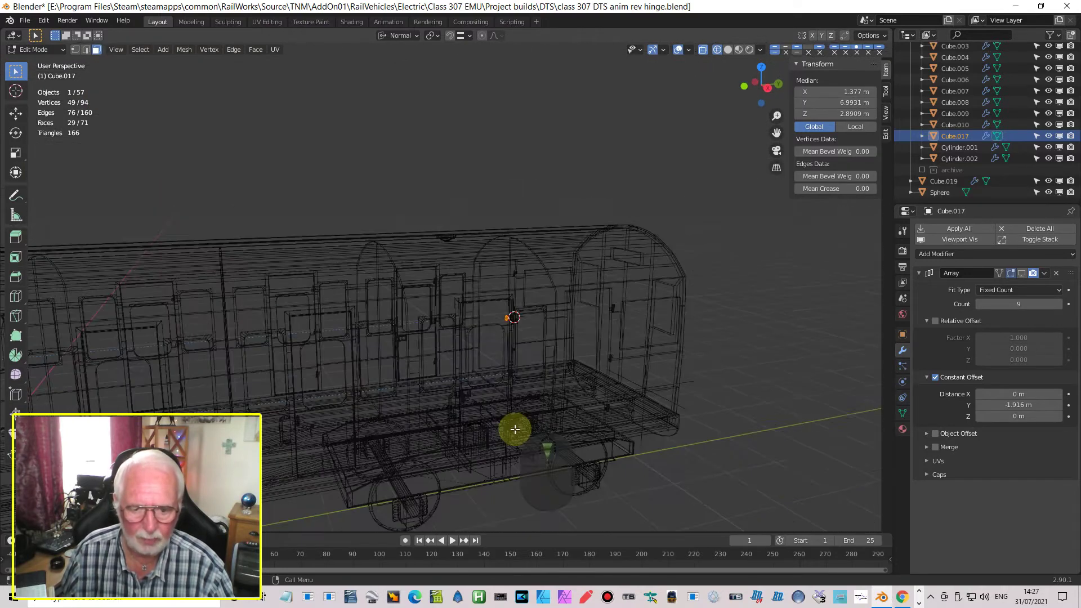
scroll(535, 393, up, 6)
shift+middle_drag(536, 394, 468, 308)
shift+scroll(463, 317, down, 2)
mouse_move(536, 276)
shift+middle_down()
mouse_move(524, 300)
mouse_move(534, 283)
shift+middle_up()
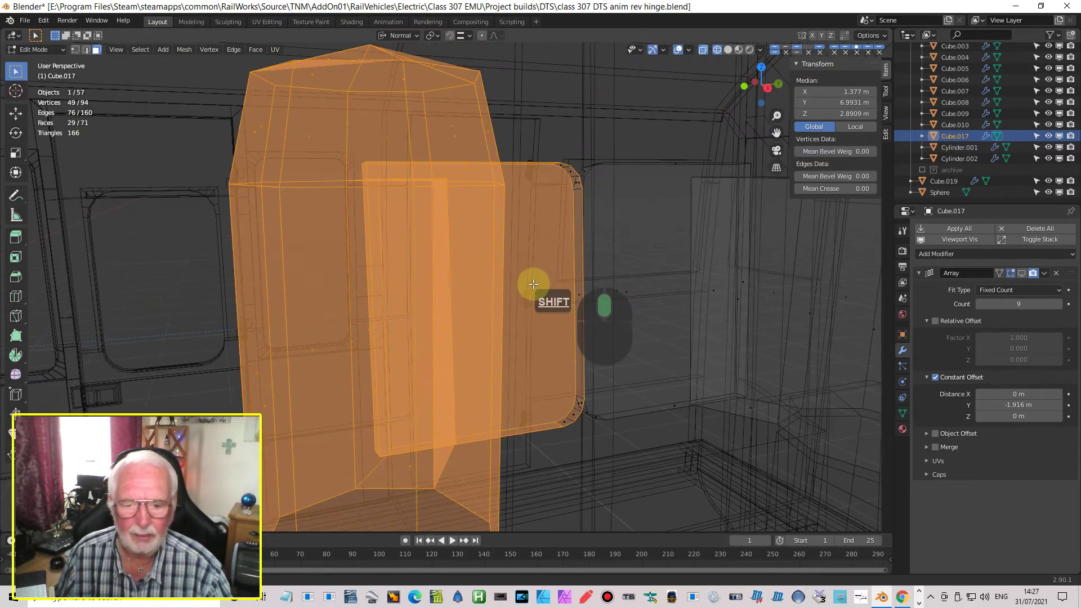
shift+click(577, 296)
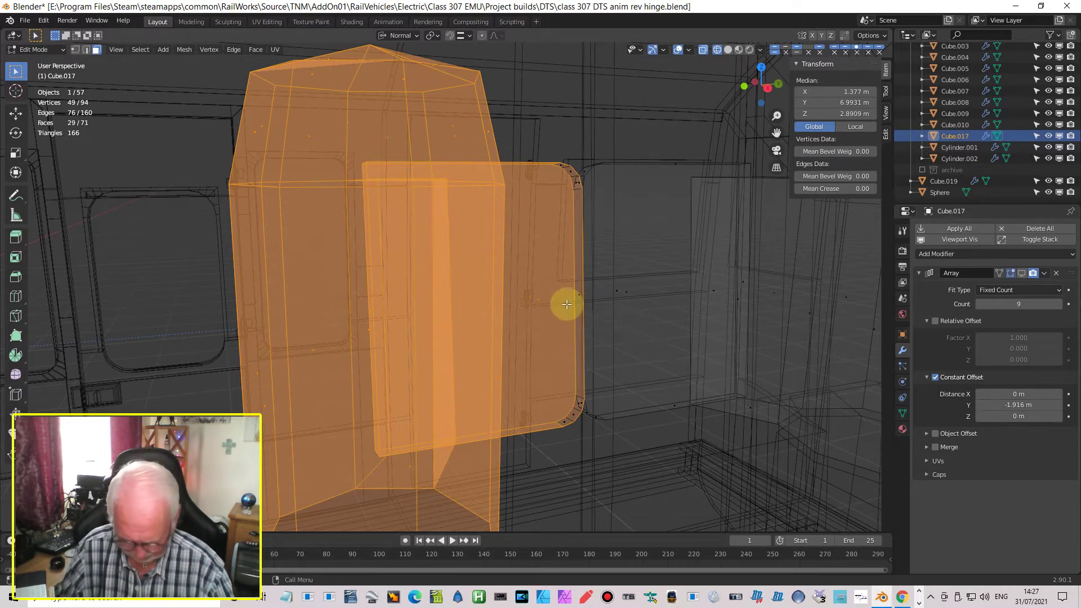
key(b)
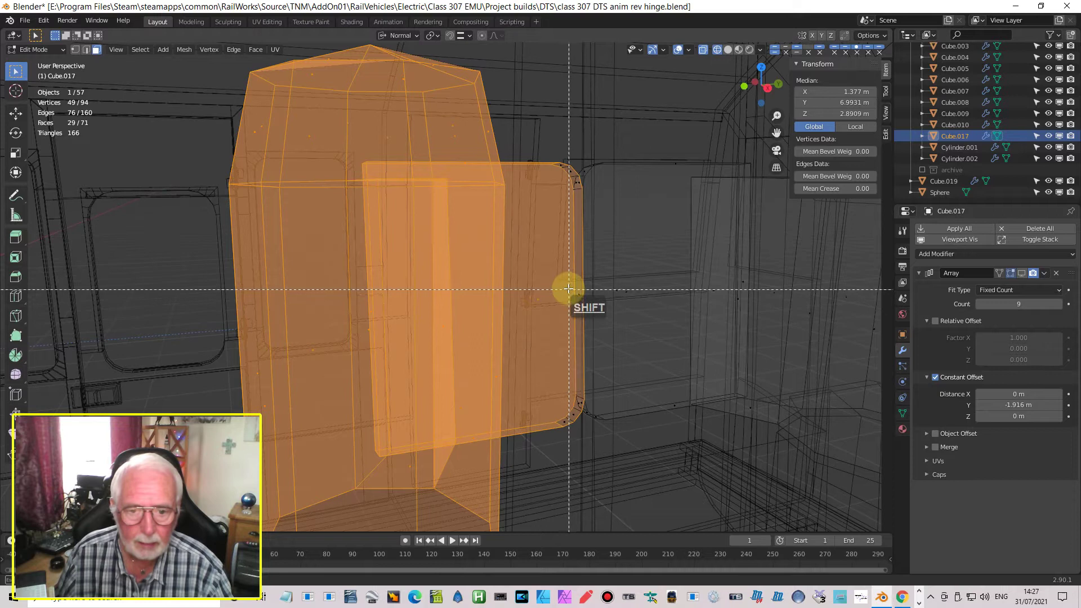
shift+right_click(586, 307)
scroll(593, 309, down, 8)
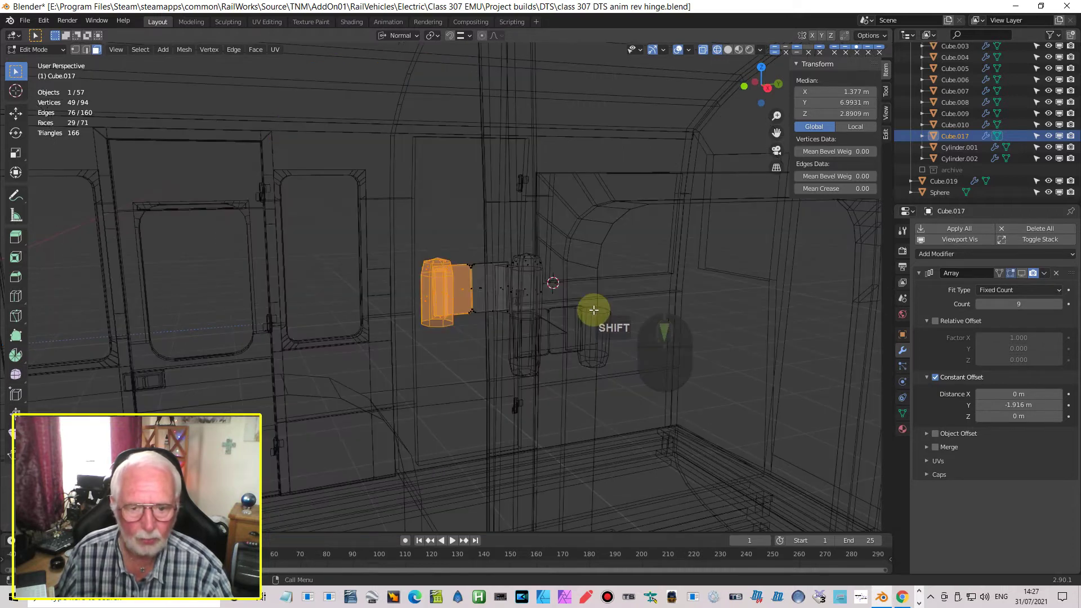
scroll(552, 305, up, 8)
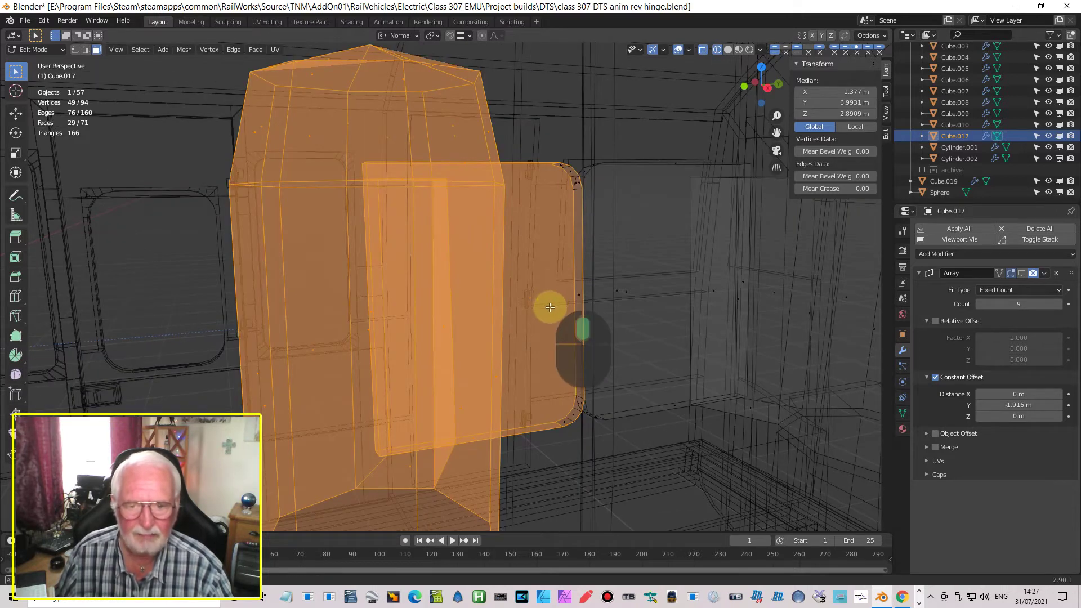
scroll(550, 307, up, 6)
scroll(550, 304, up, 8)
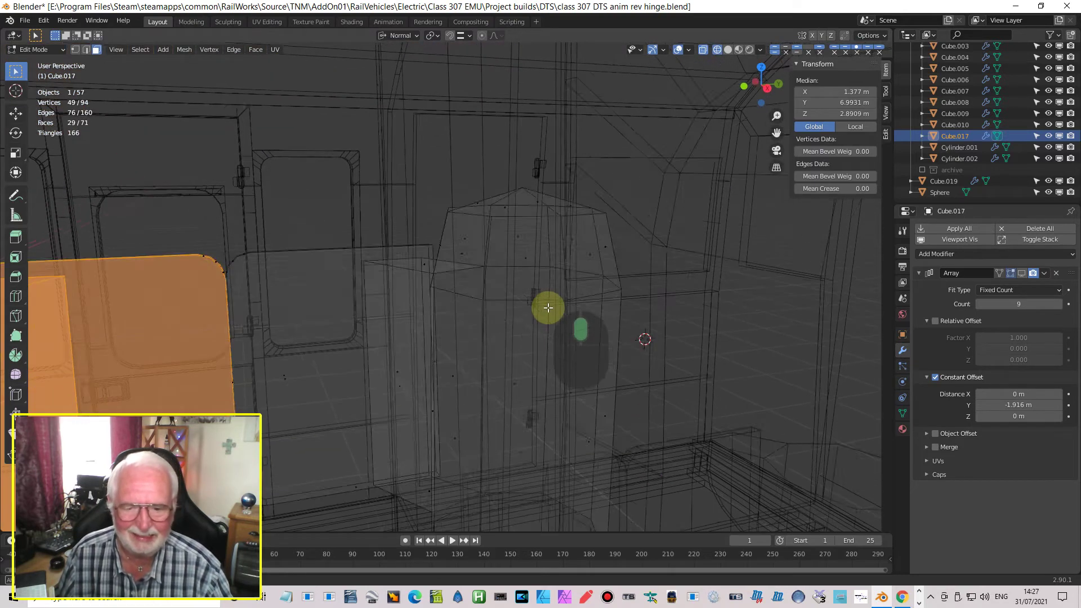
scroll(549, 307, down, 8)
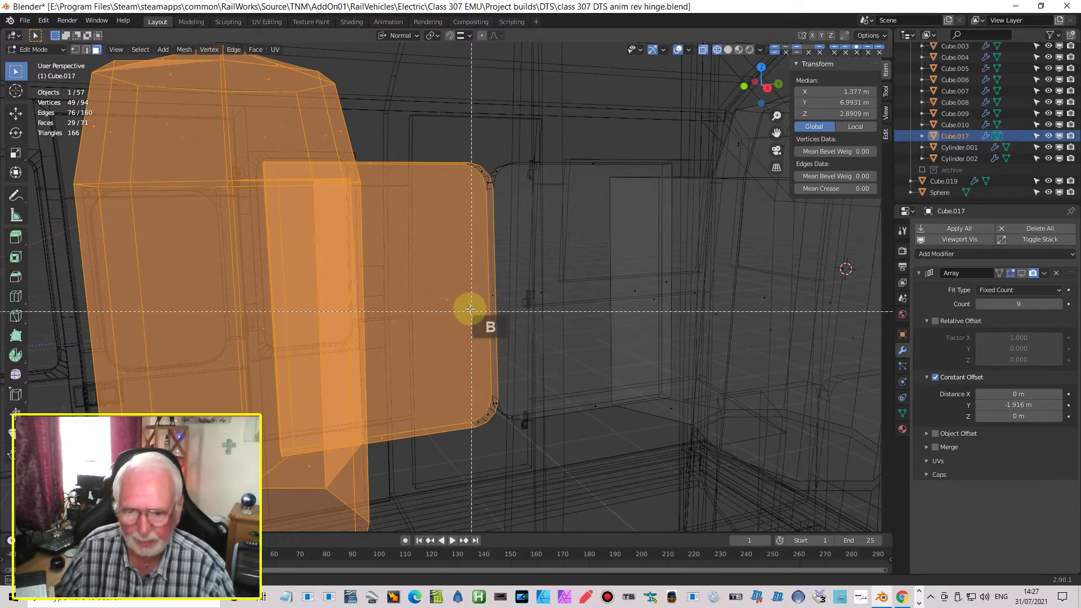
shift+click(472, 302)
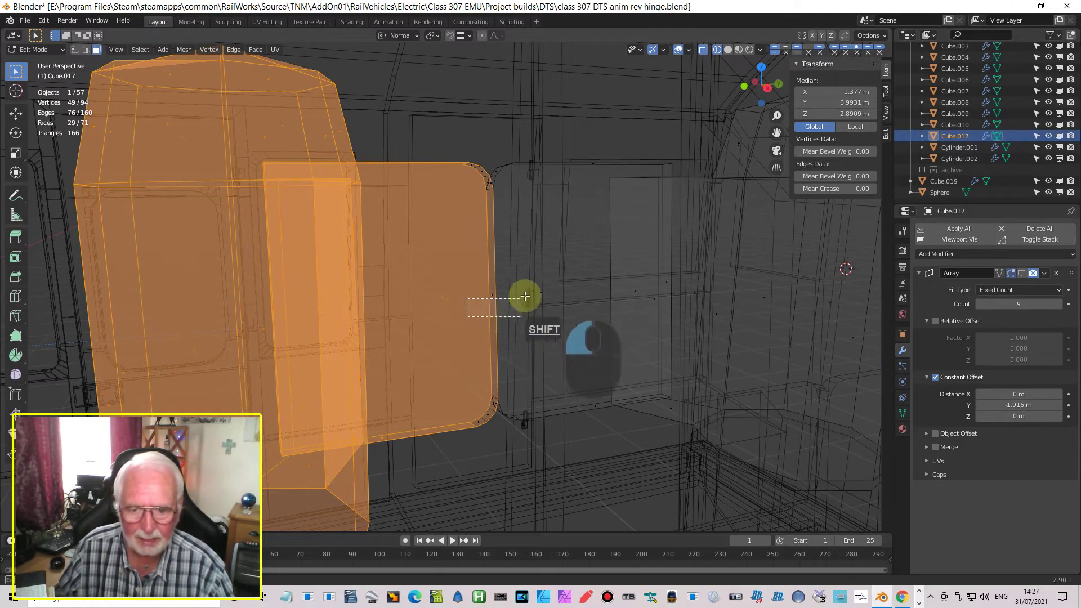
scroll(524, 293, down, 1)
scroll(524, 292, up, 1)
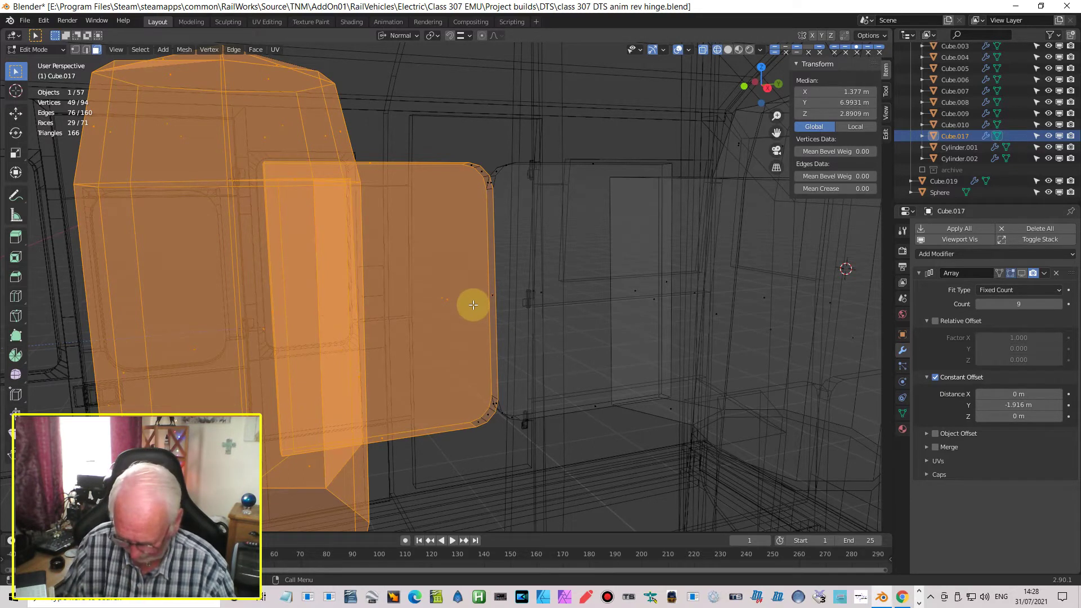
Step: Delete the selected -Y barrel and side plate faces, plus the six leftover faces along the plate's rounded corners
key(x)
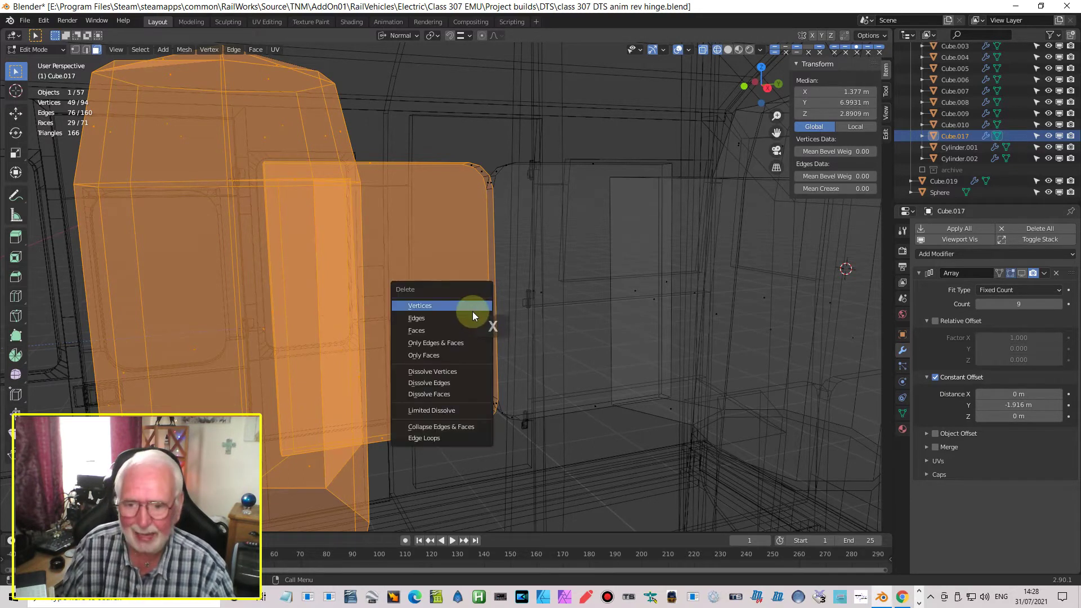
click(430, 332)
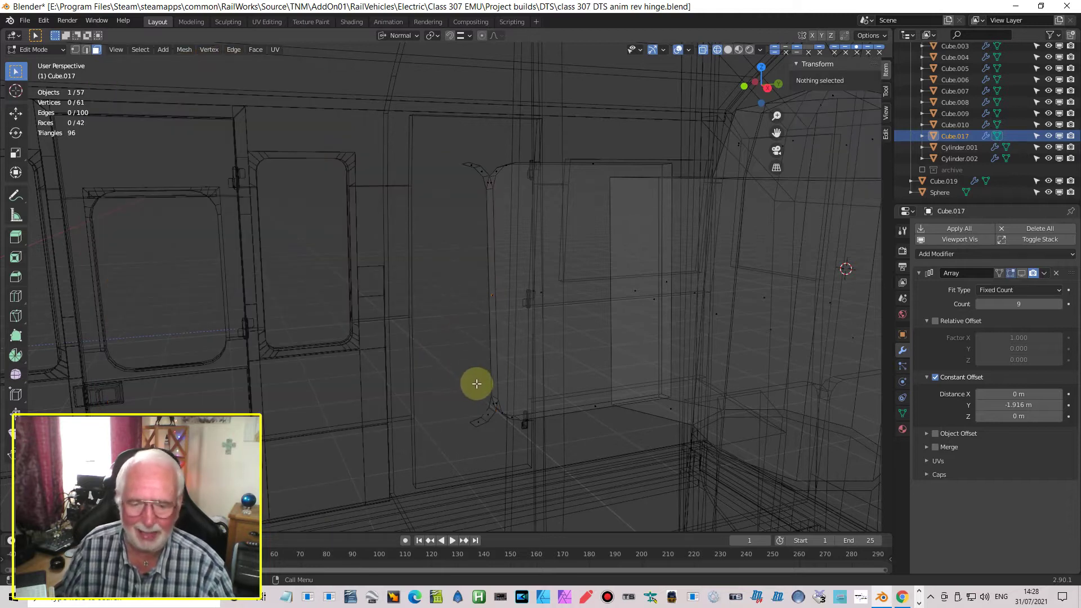
click(489, 420)
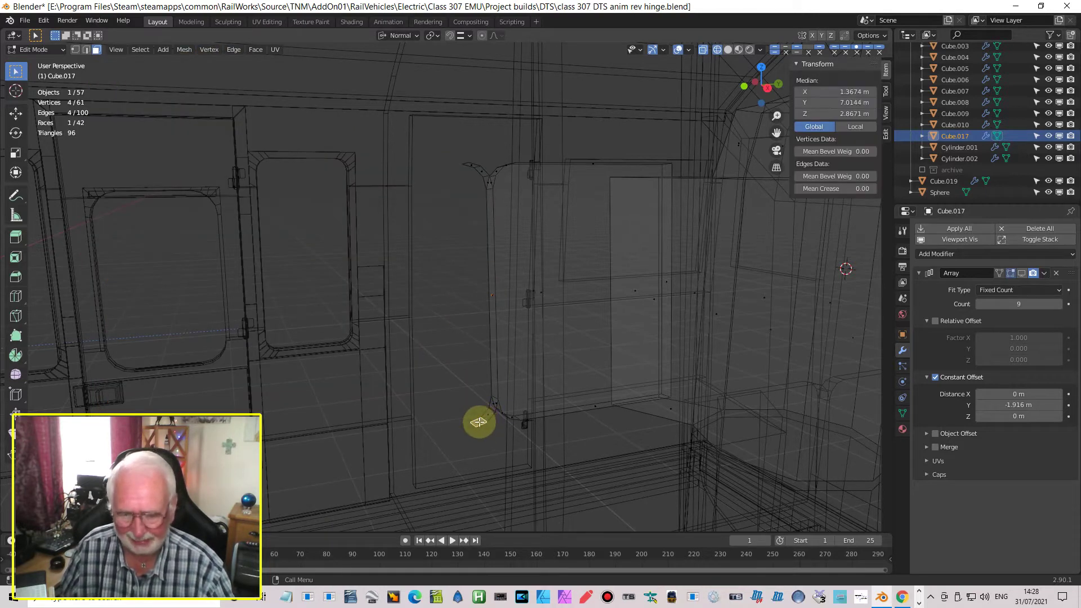
shift+click(482, 422)
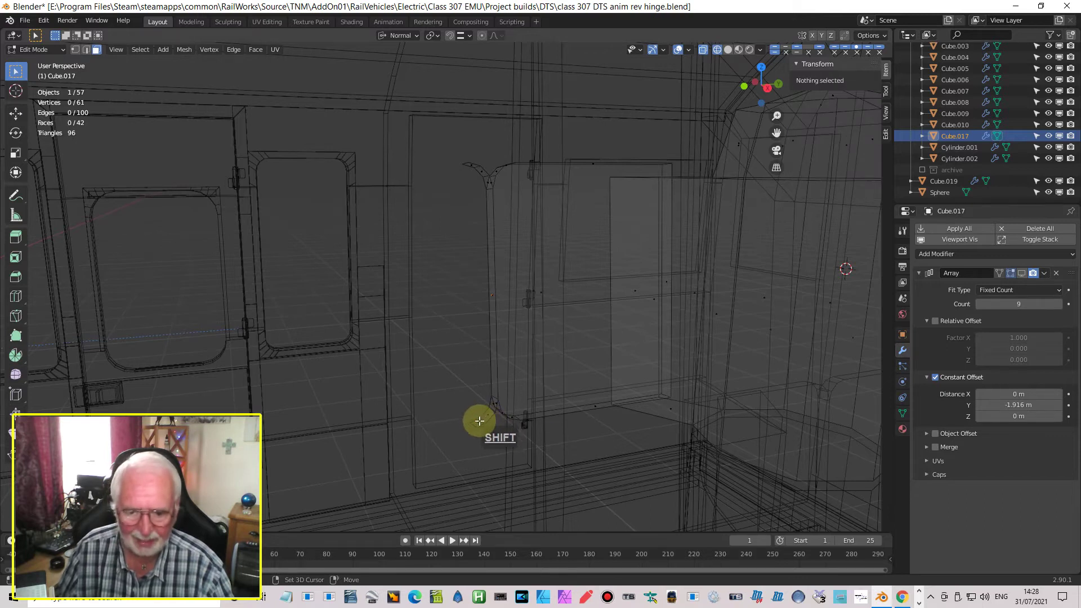
shift+click(480, 421)
shift+click(490, 403)
shift+click(471, 168)
shift+click(493, 182)
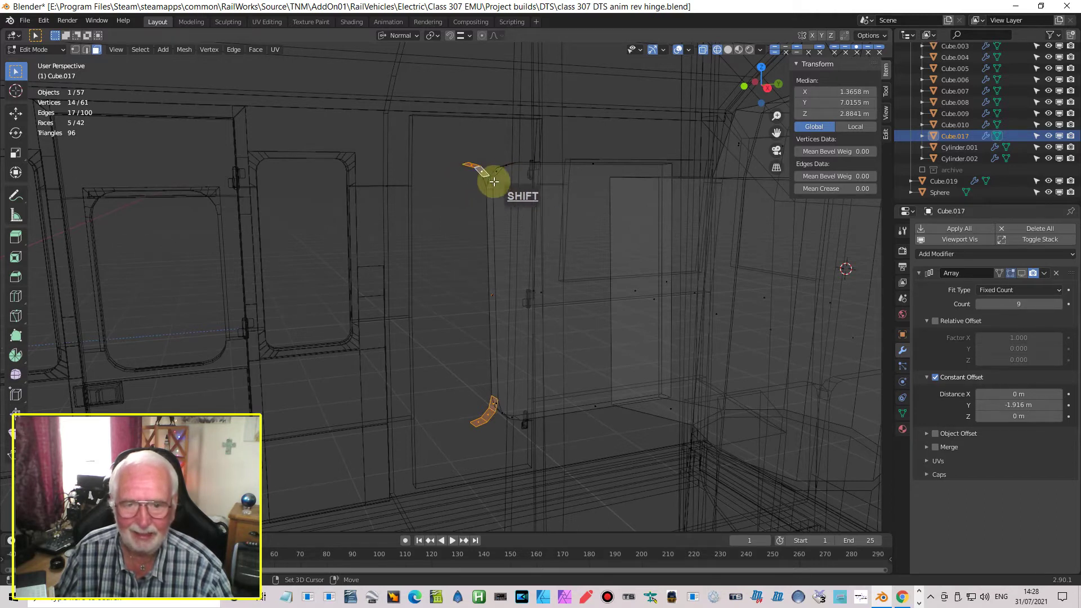
shift+click(487, 182)
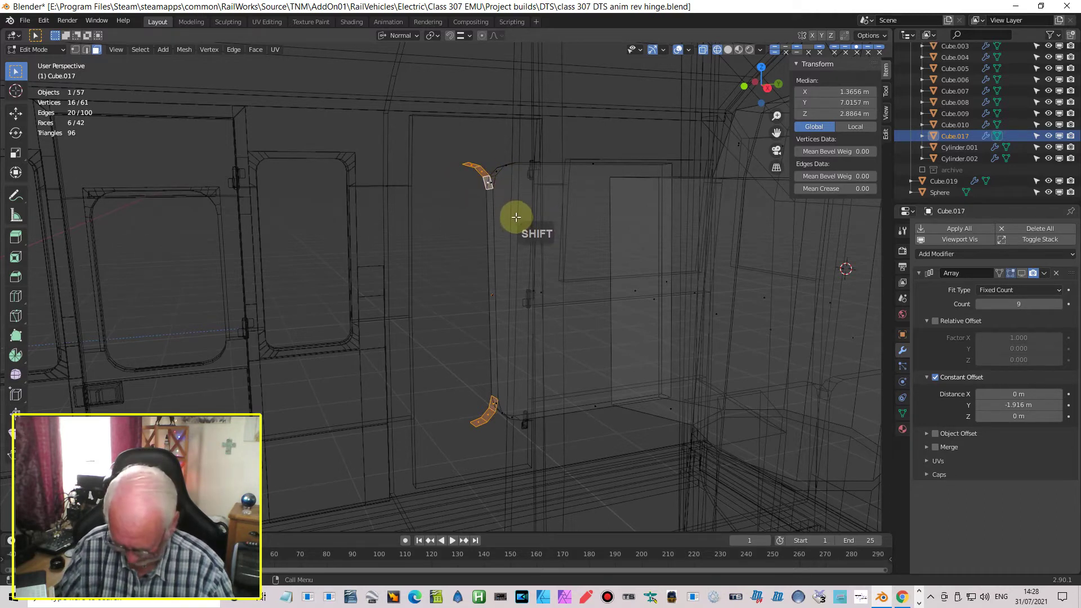
key(x)
click(514, 222)
scroll(544, 234, down, 3)
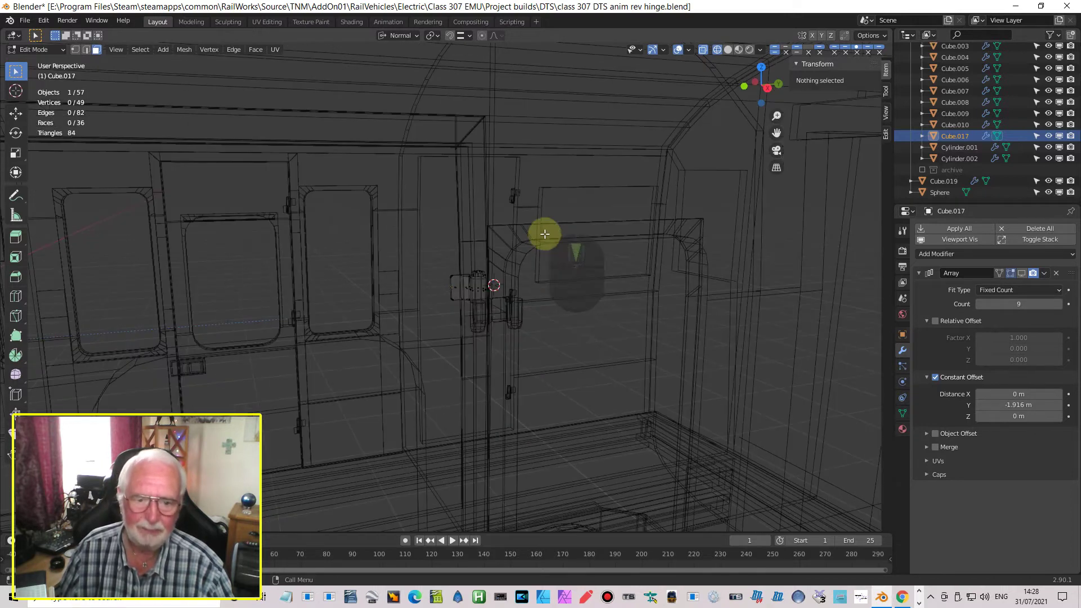
mouse_move(562, 272)
middle_down()
mouse_move(553, 263)
mouse_move(575, 271)
mouse_move(557, 275)
middle_up()
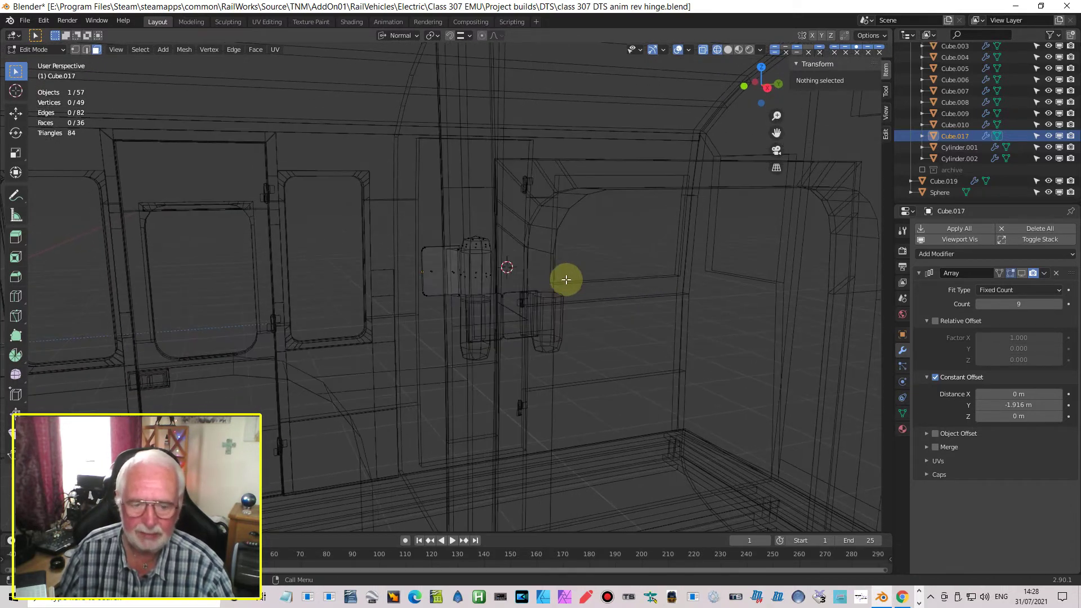
Step: Return to Material Preview shading and examine the trimmed upper hinge half from outside the carriage
click(738, 50)
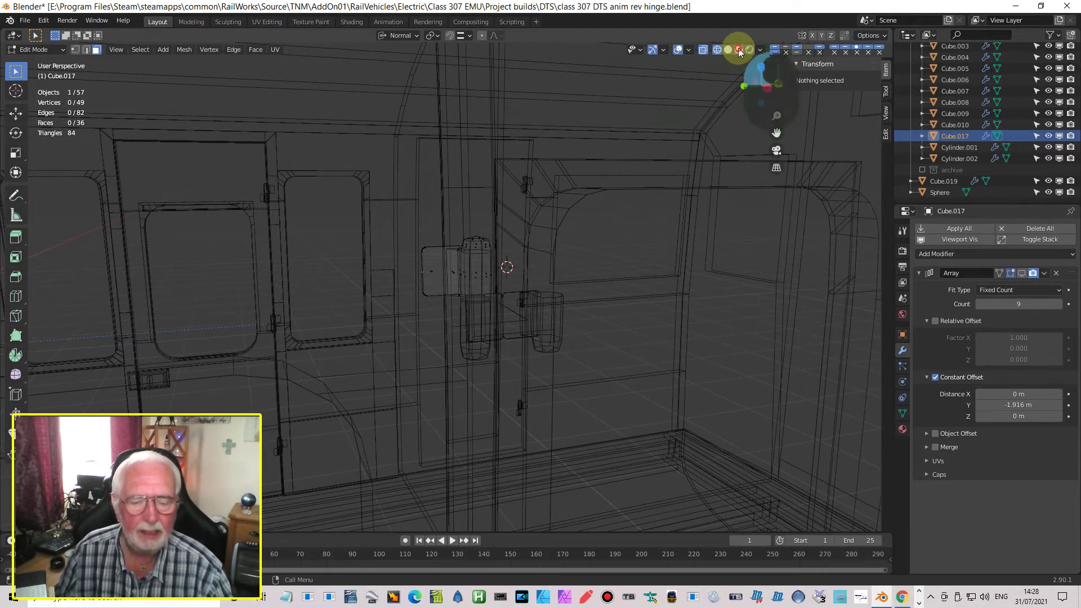
scroll(553, 309, up, 6)
scroll(554, 310, up, 6)
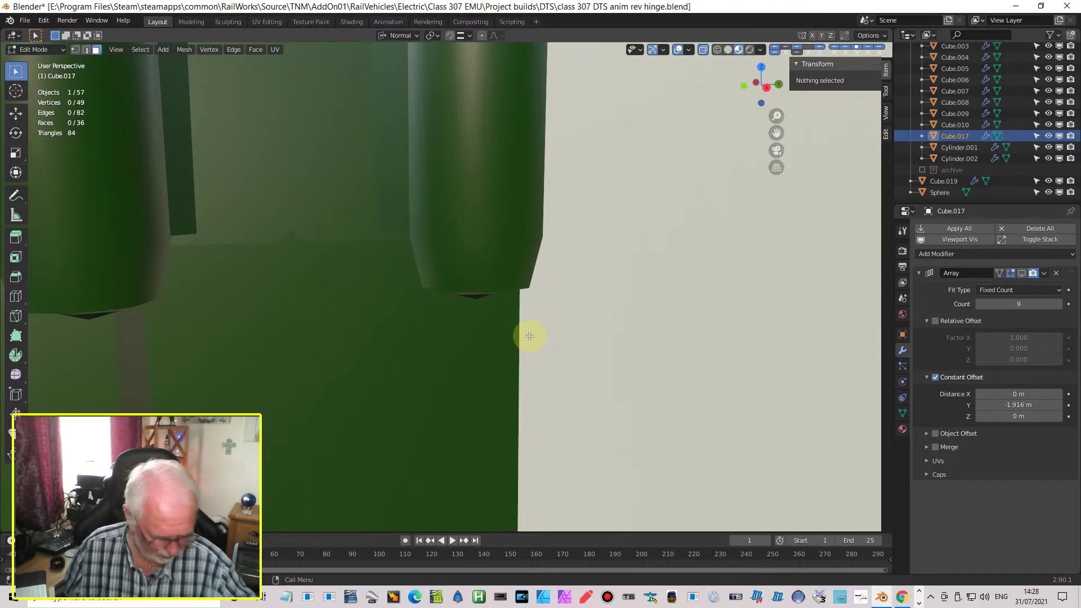
key(KP_1)
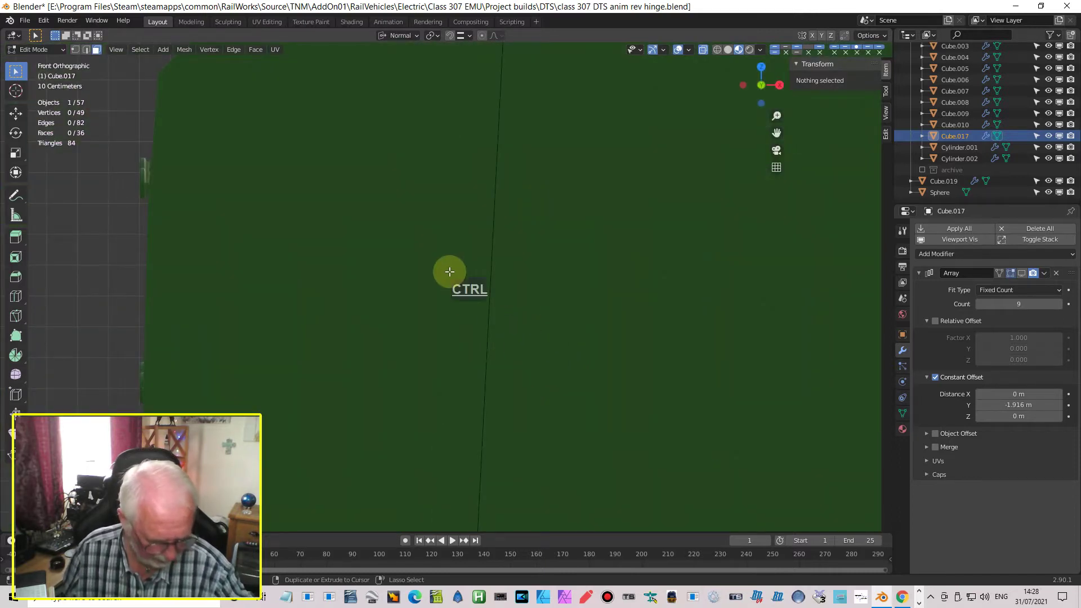
key(ctrl+KP_1)
shift+middle_drag(475, 321, 873, 326)
scroll(536, 251, up, 3)
shift+middle_drag(536, 251, 647, 391)
scroll(635, 451, up, 3)
shift+middle_drag(387, 363, 23, 400)
scroll(592, 338, up, 5)
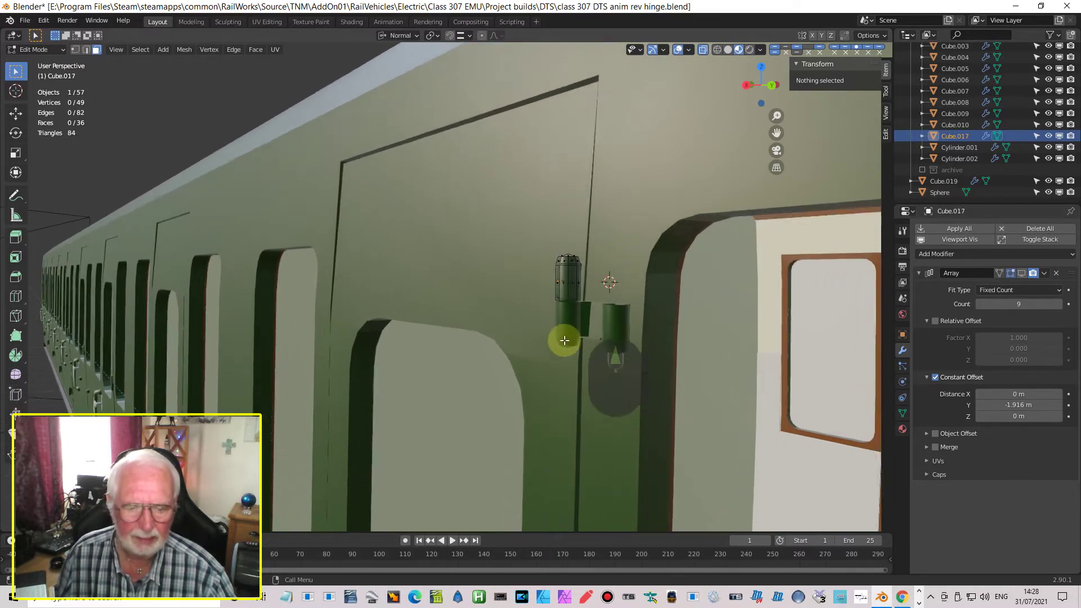
scroll(547, 347, up, 3)
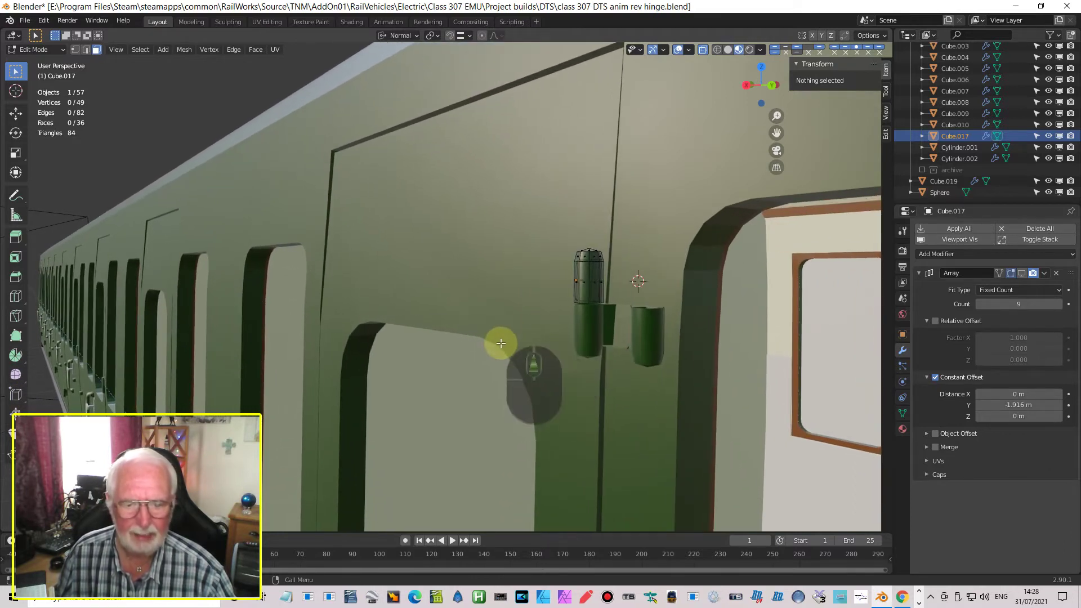
scroll(499, 346, down, 2)
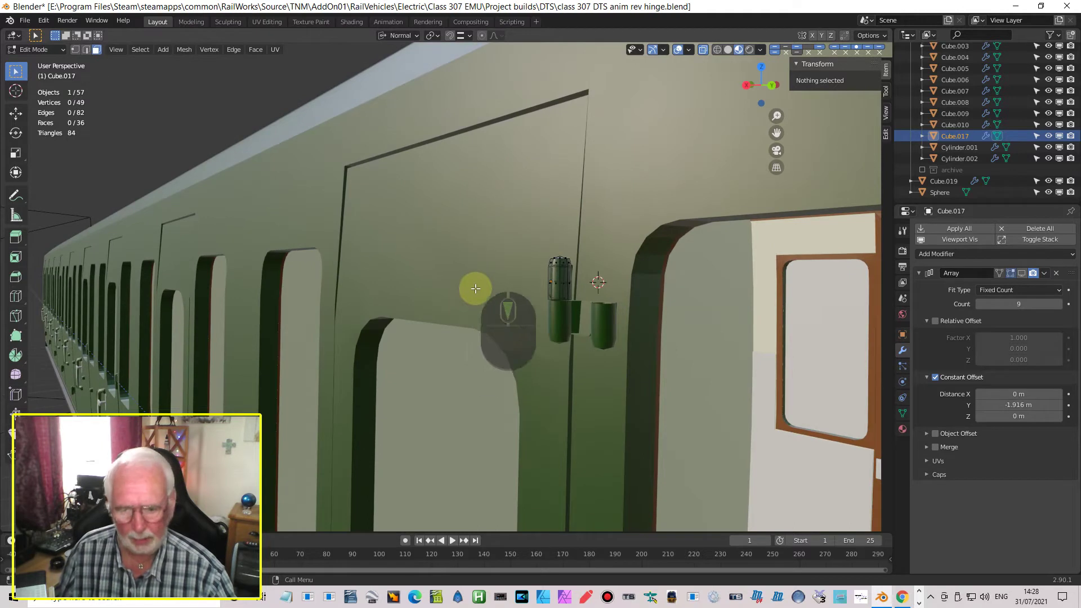
Step: In Object Mode, join the upper hinge half into the carriage door 1_0032_drr01 and scrub the door animation, finishing at frame 0
key(Tab)
click(473, 292)
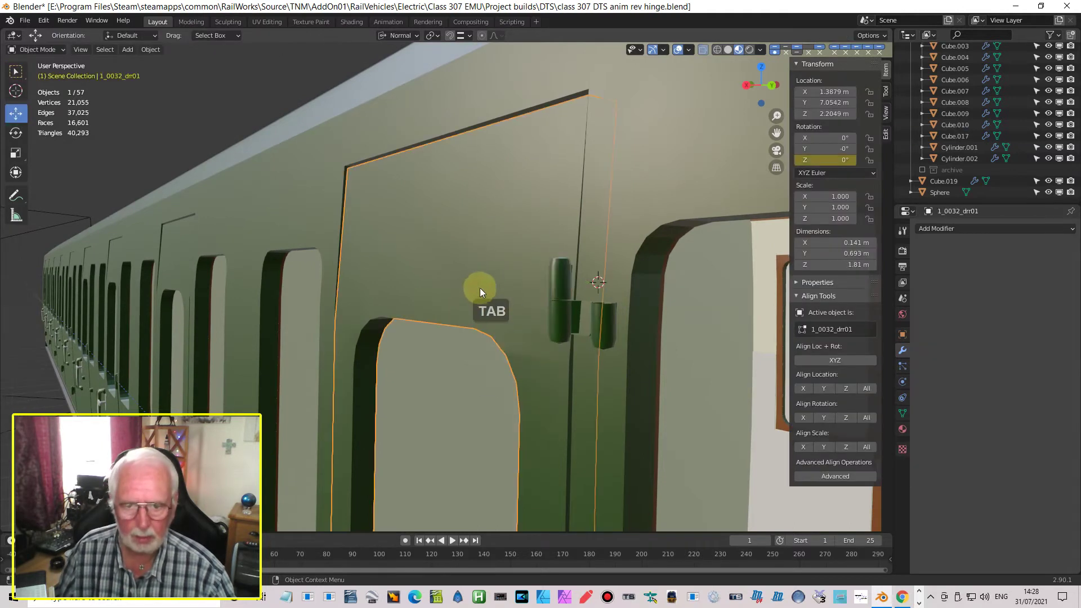
shift+click(557, 276)
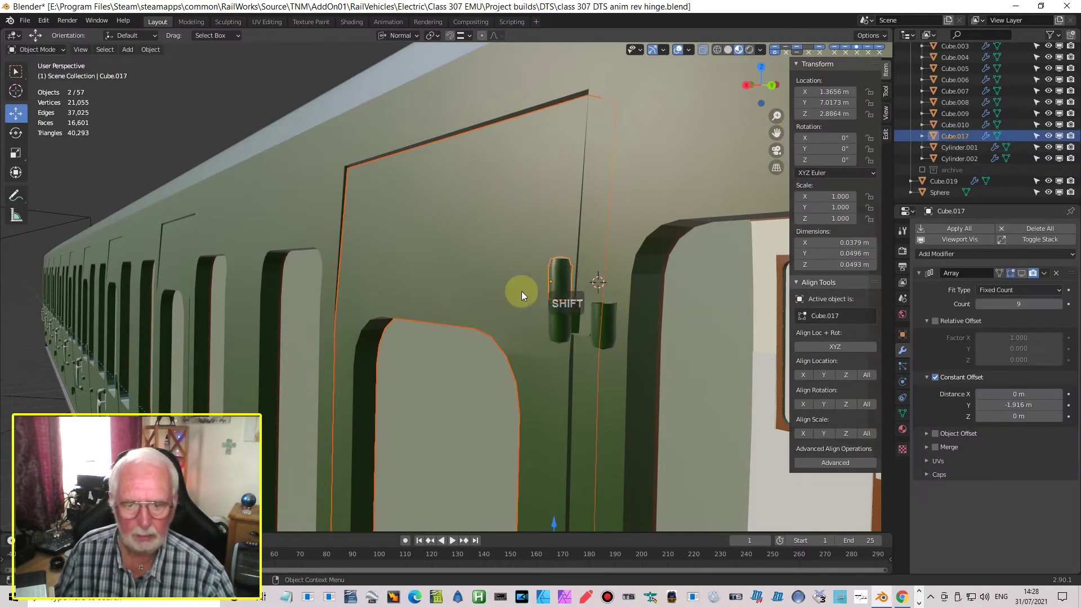
click(534, 276)
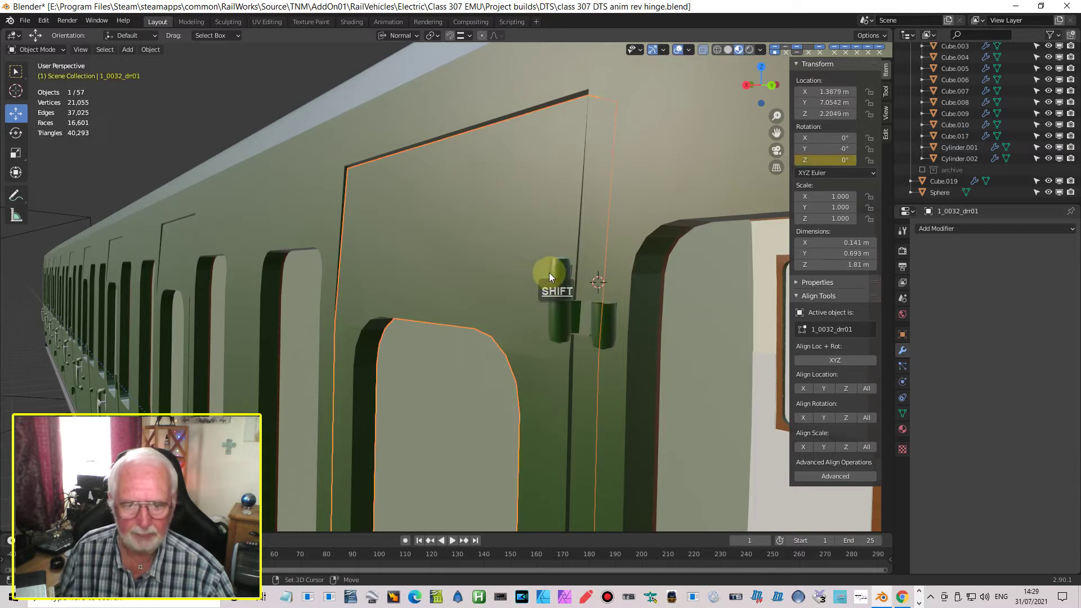
click(557, 276)
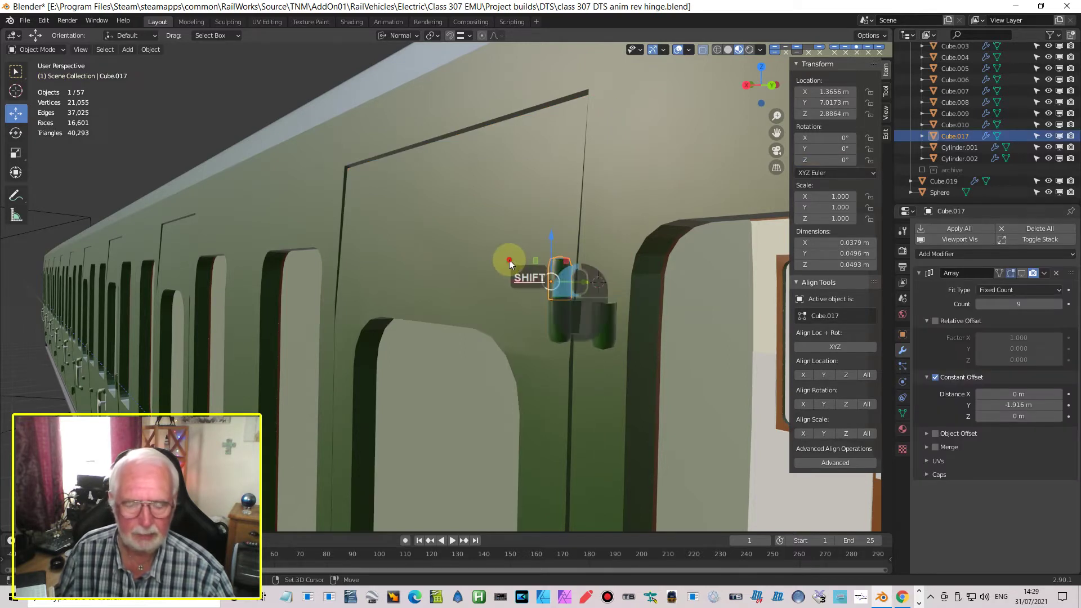
shift+click(509, 263)
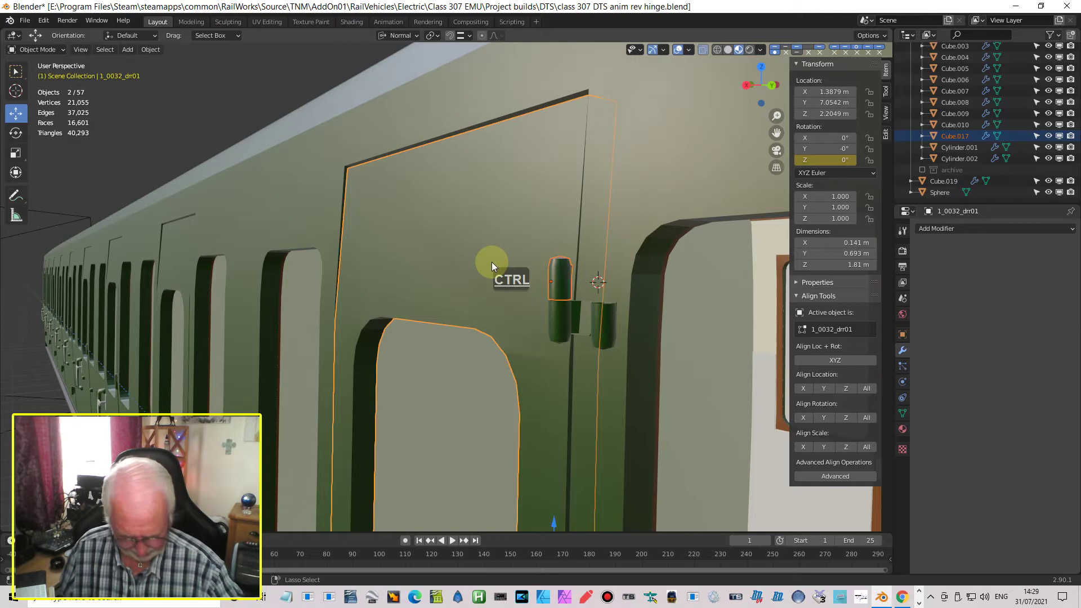
key(ctrl+j)
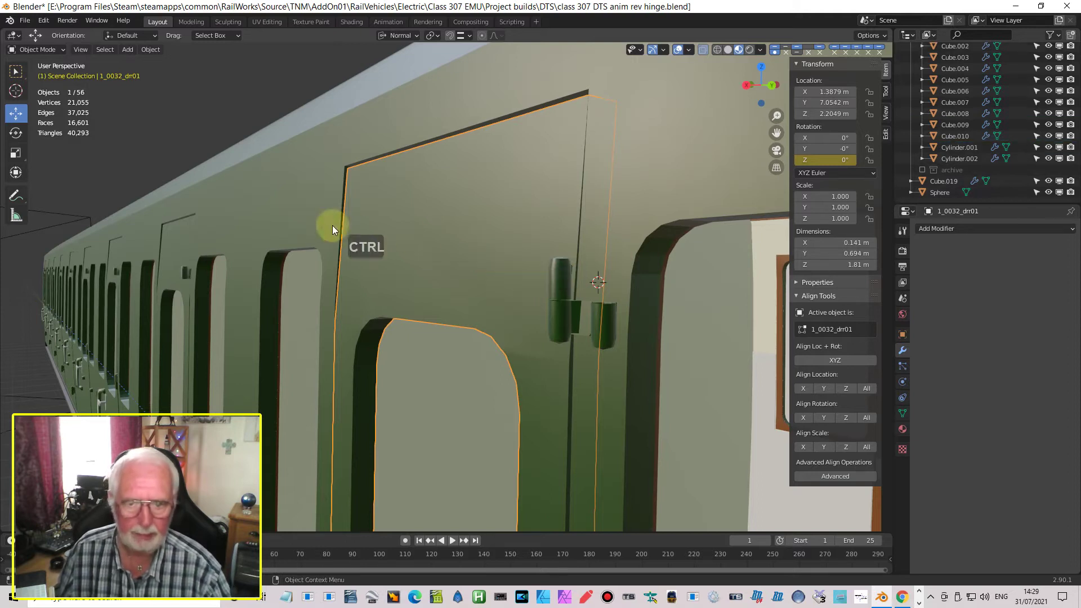
click(754, 541)
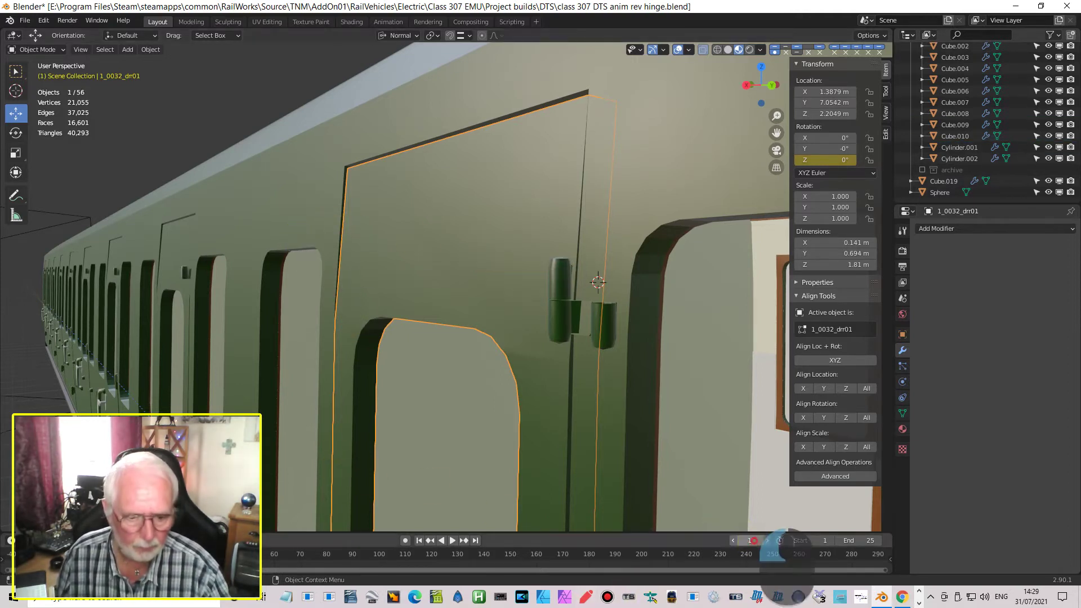
drag(754, 540, 780, 540)
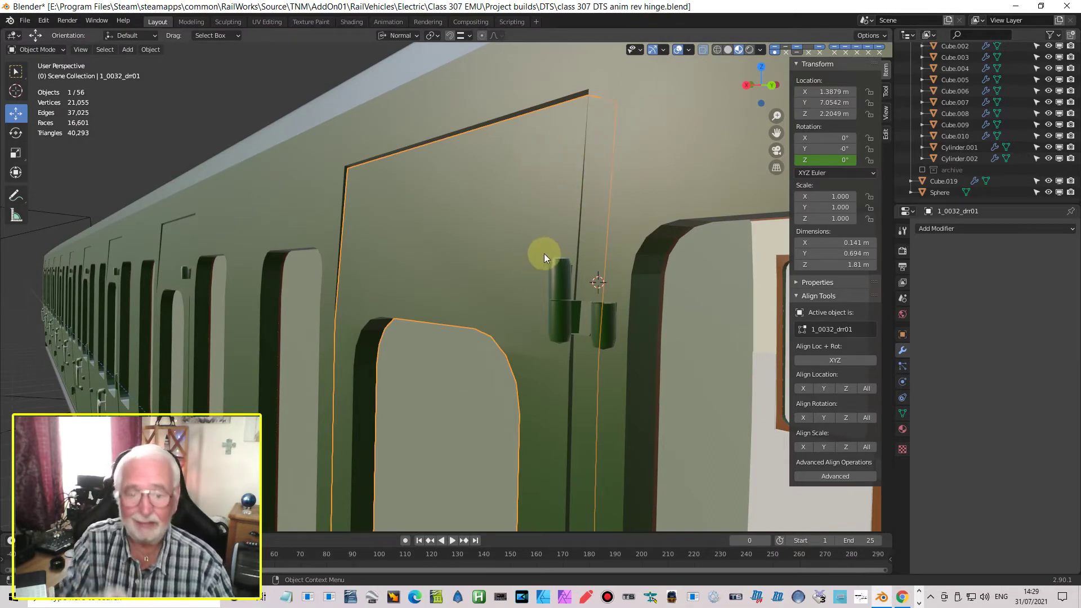
Step: Open the lower hinge half 1_0032_drr01.002 in Edit Mode in the right orthographic view with nothing selected
click(553, 319)
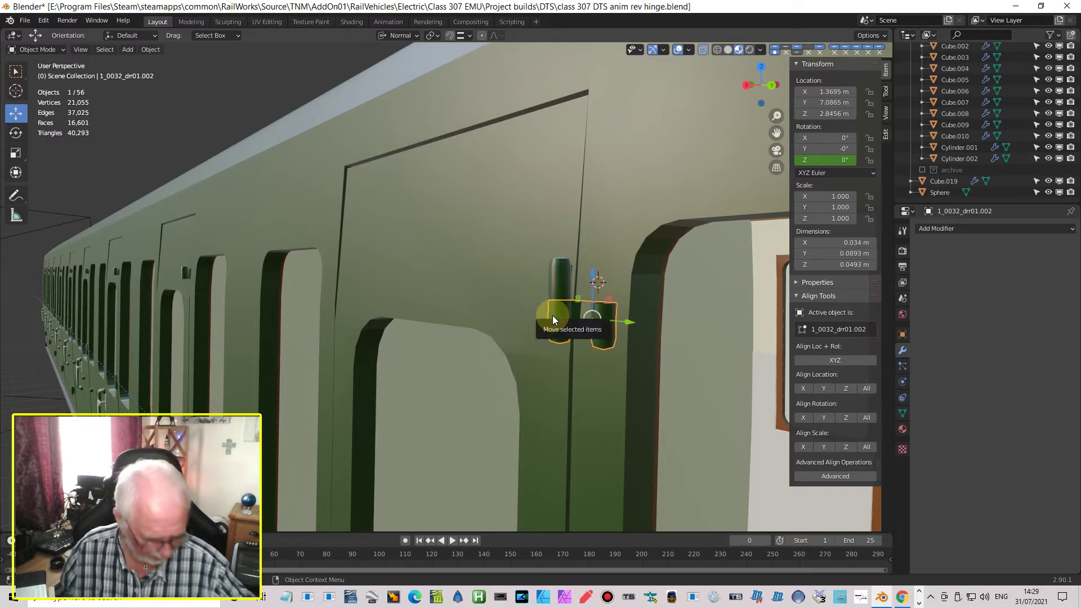
key(KP_3)
scroll(509, 305, down, 3)
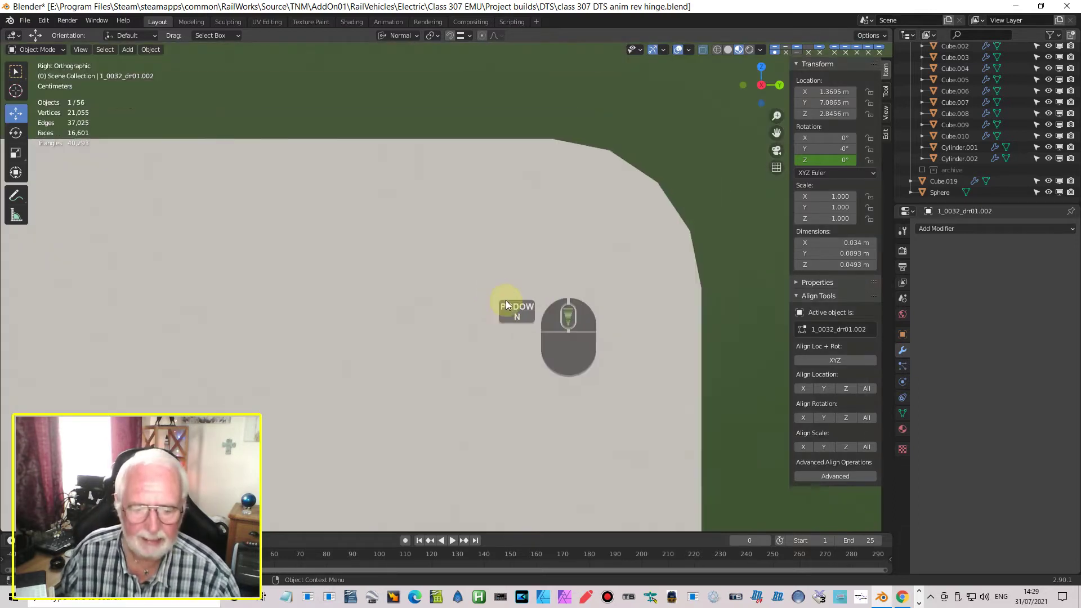
scroll(658, 393, down, 6)
shift+middle_drag(388, 317, 466, 327)
scroll(456, 302, up, 3)
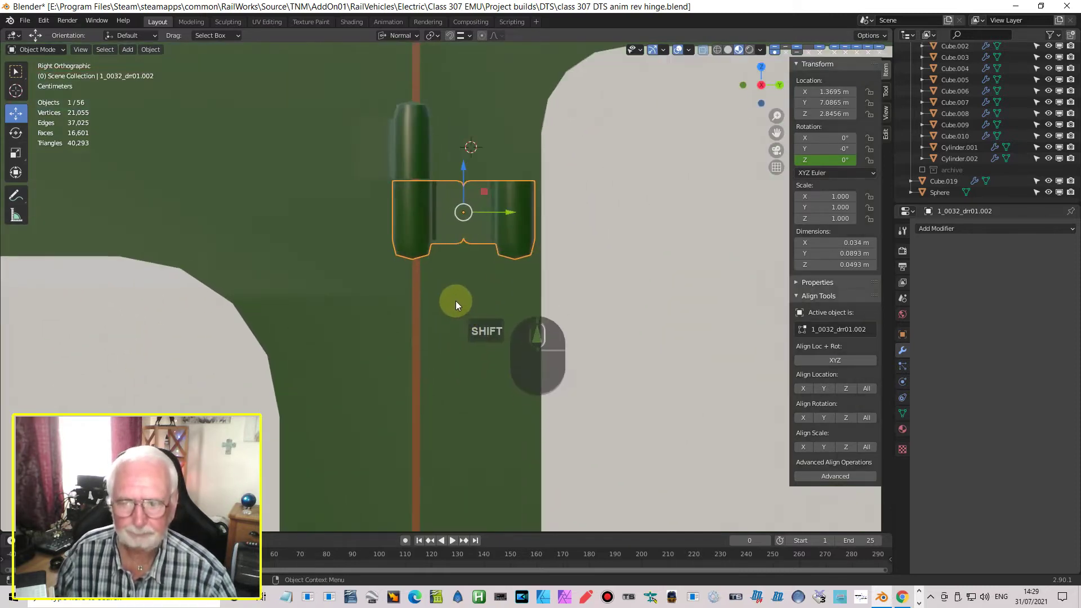
scroll(443, 298, up, 2)
shift+middle_drag(421, 277, 464, 403)
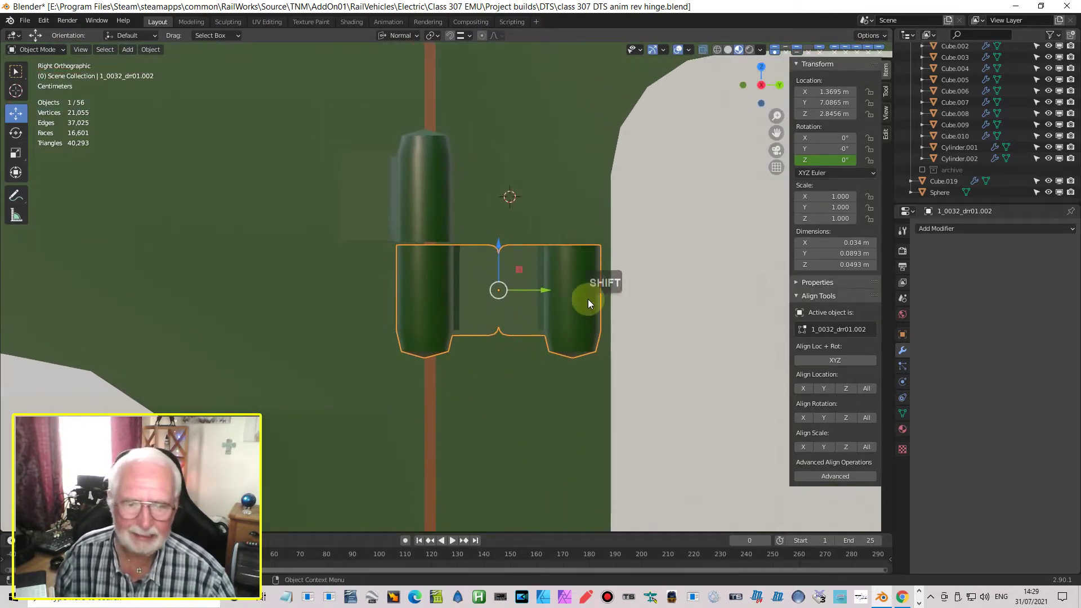
key(Tab)
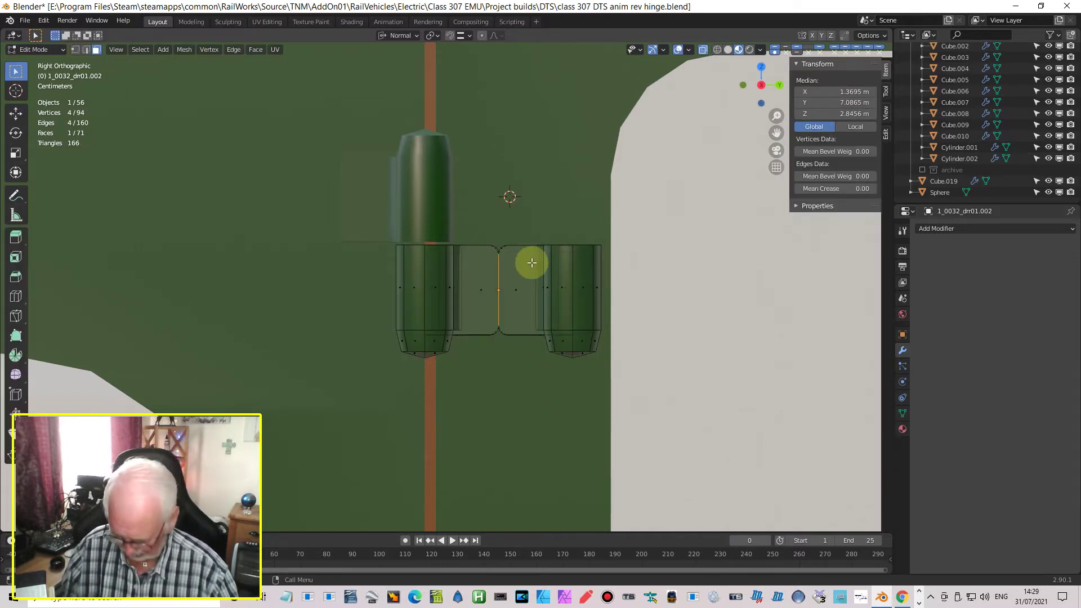
key(alt+a)
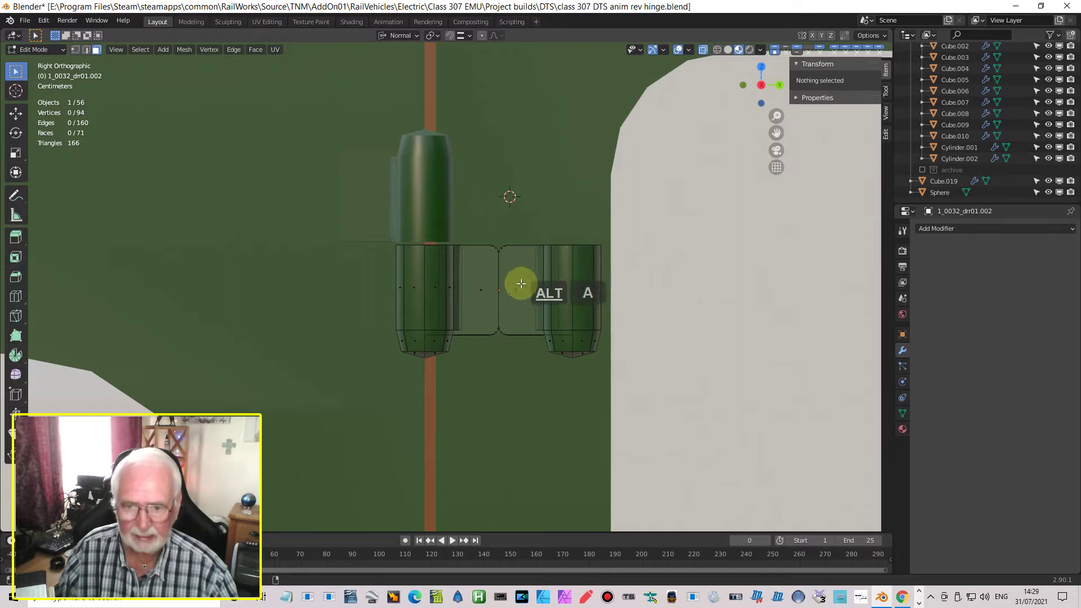
Step: Box-select the lower hinge half's surplus +Y barrel and side plate and delete their faces
key(b)
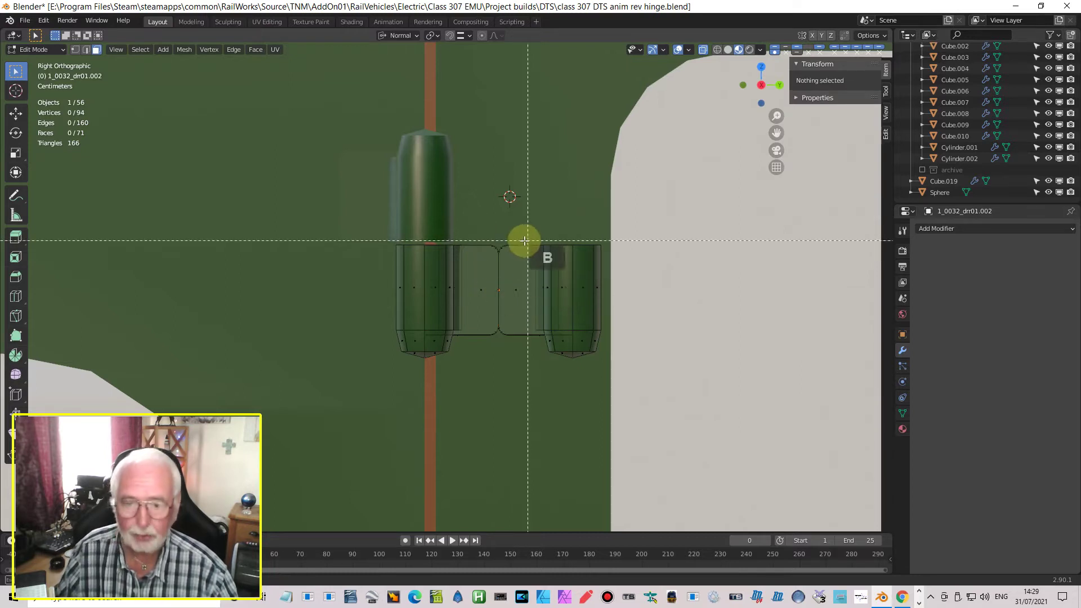
drag(500, 239, 639, 403)
scroll(551, 328, up, 1)
scroll(550, 328, up, 3)
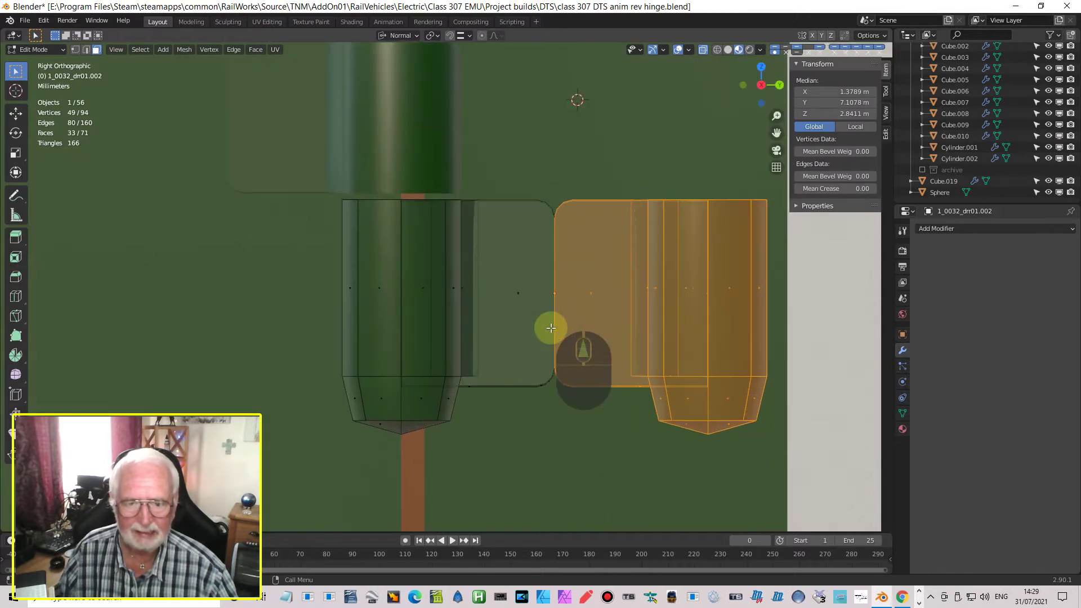
key(b)
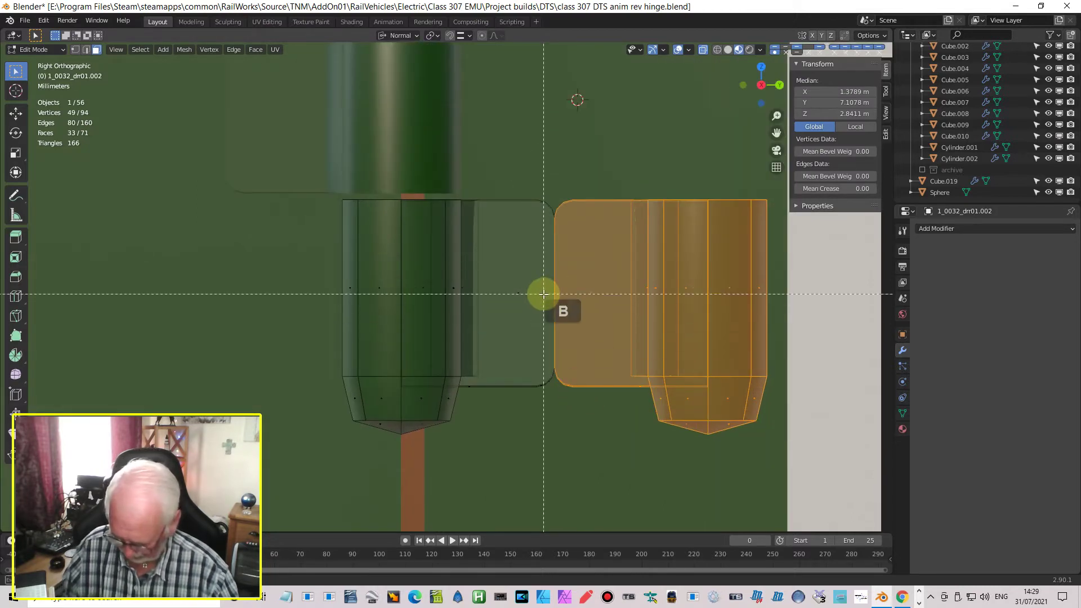
shift+drag(540, 265, 572, 310)
scroll(572, 315, down, 8)
middle_drag(572, 315, 597, 319)
scroll(356, 267, up, 2)
scroll(354, 264, up, 3)
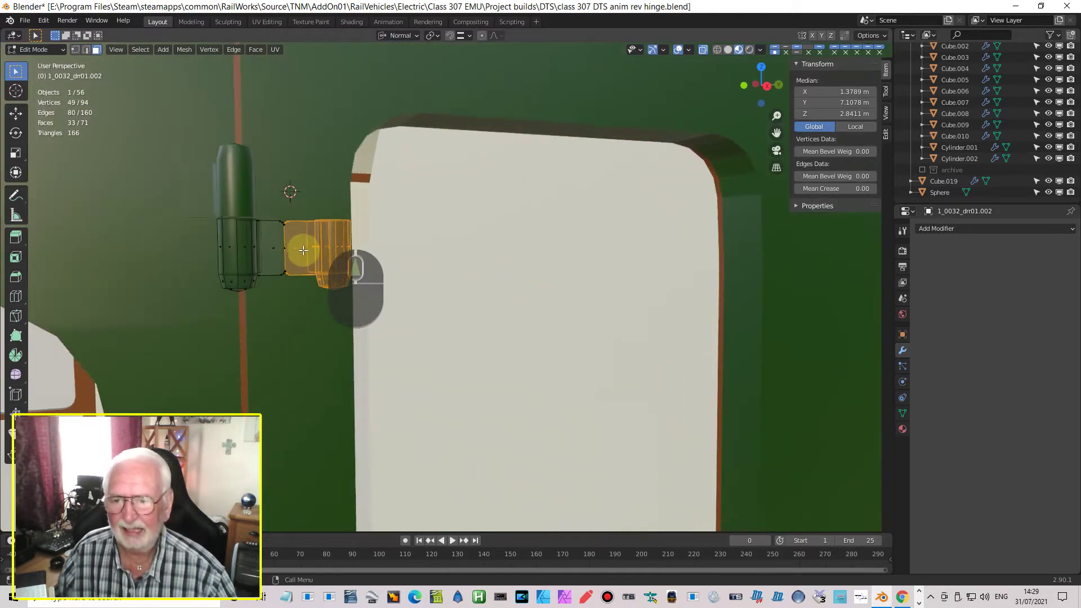
shift+middle_drag(414, 270, 420, 272)
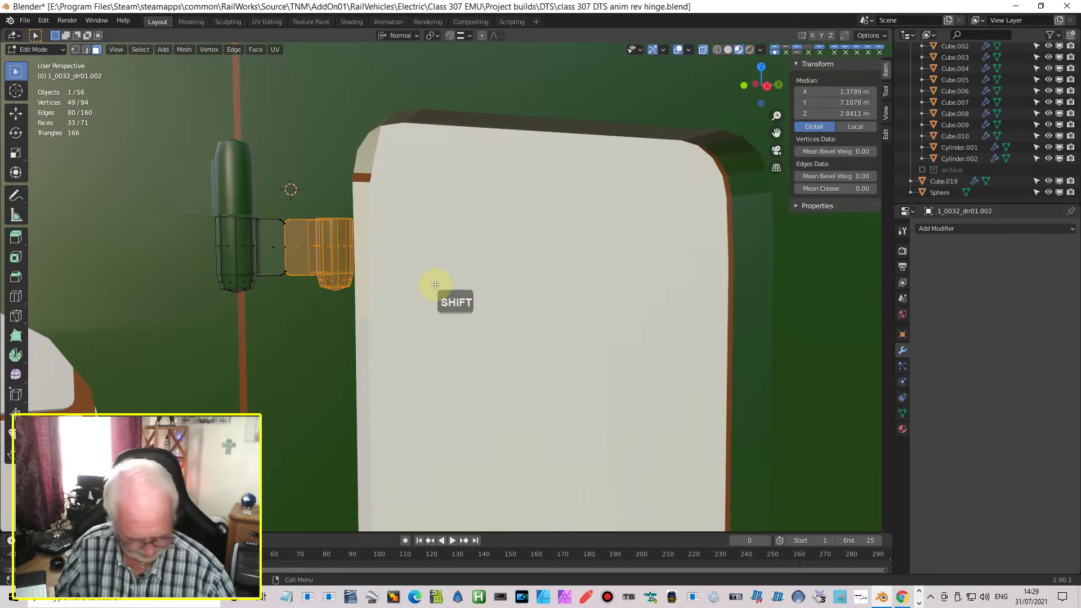
key(x)
click(406, 299)
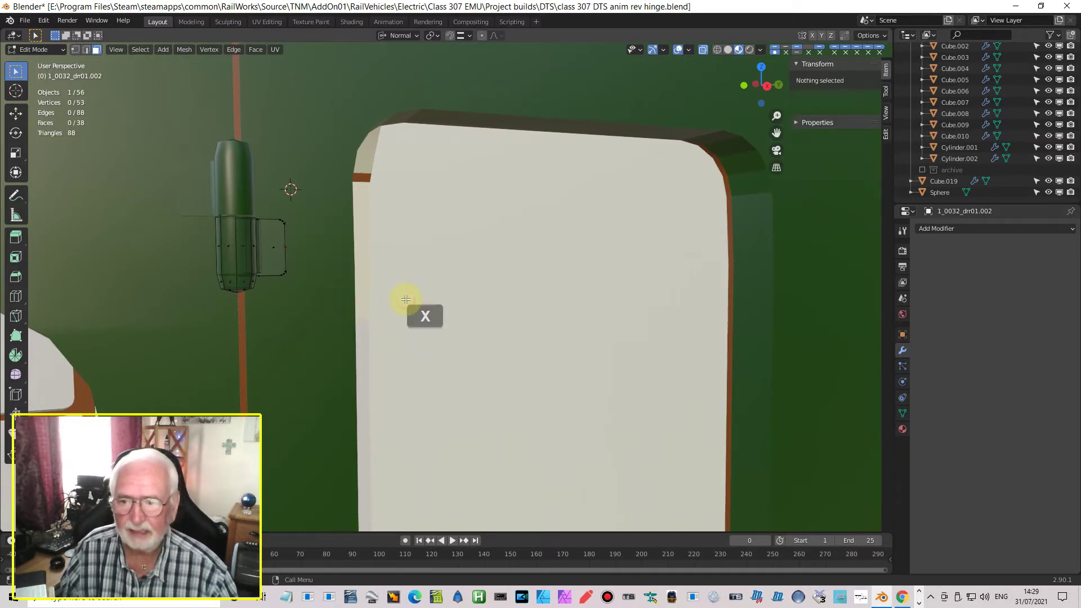
Step: Delete the two leftover faces at the rounded corners of the lower hinge half's side plate, and return to Object Mode
middle_drag(294, 253, 890, 256)
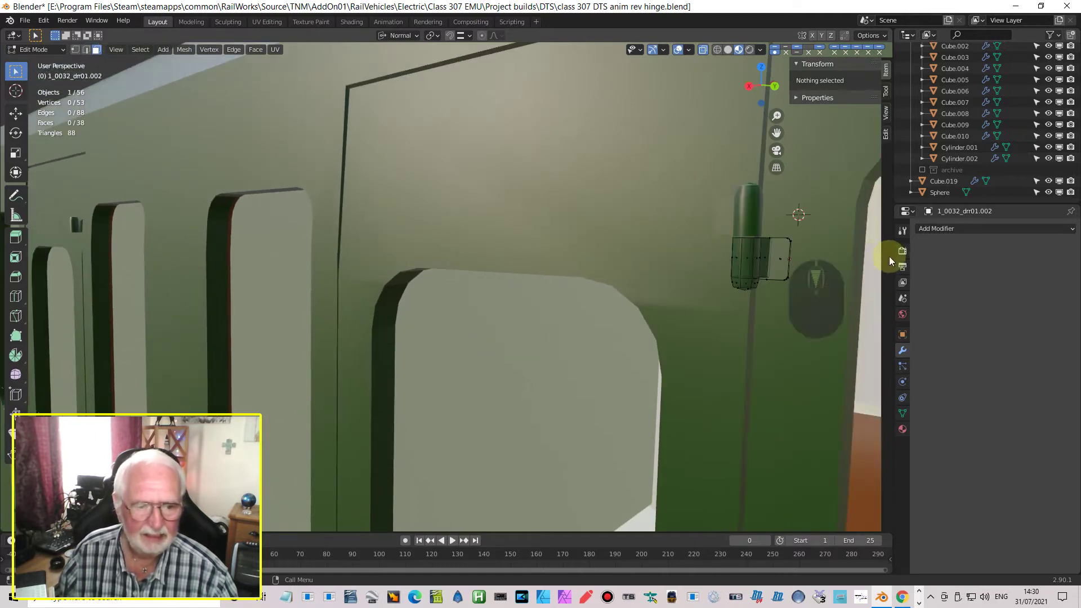
shift+middle_drag(800, 277, 525, 192)
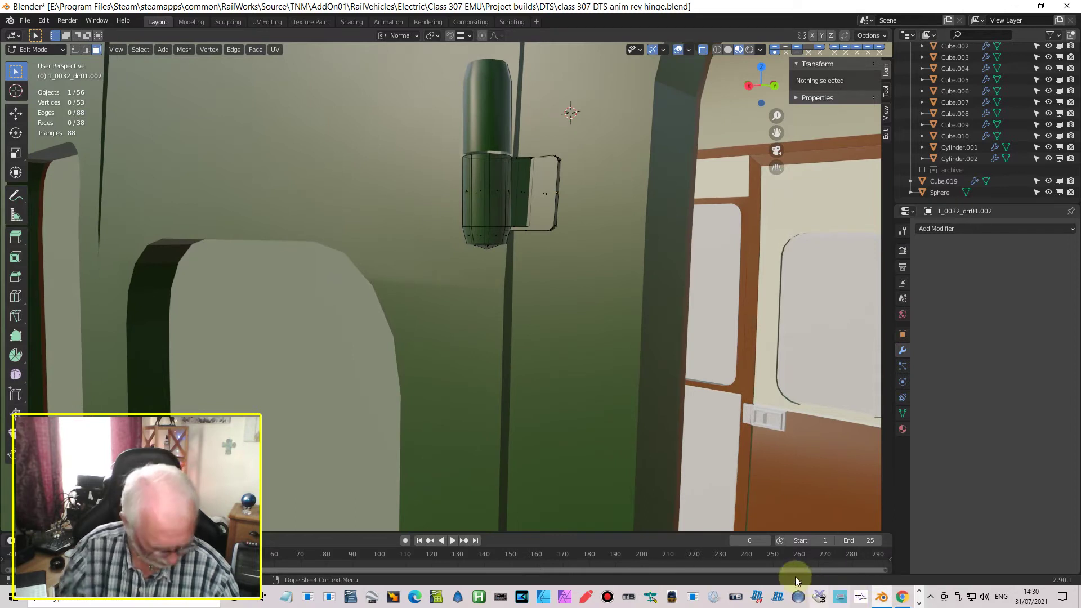
key(Delete)
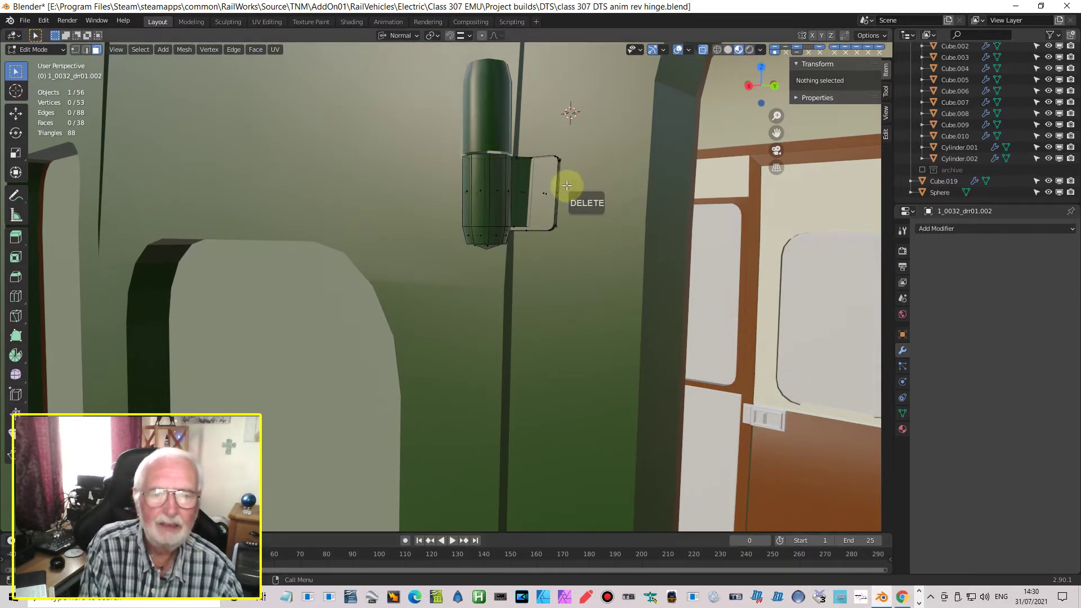
scroll(554, 149, up, 1)
middle_drag(550, 140, 521, 164)
shift+middle_drag(586, 159, 536, 217)
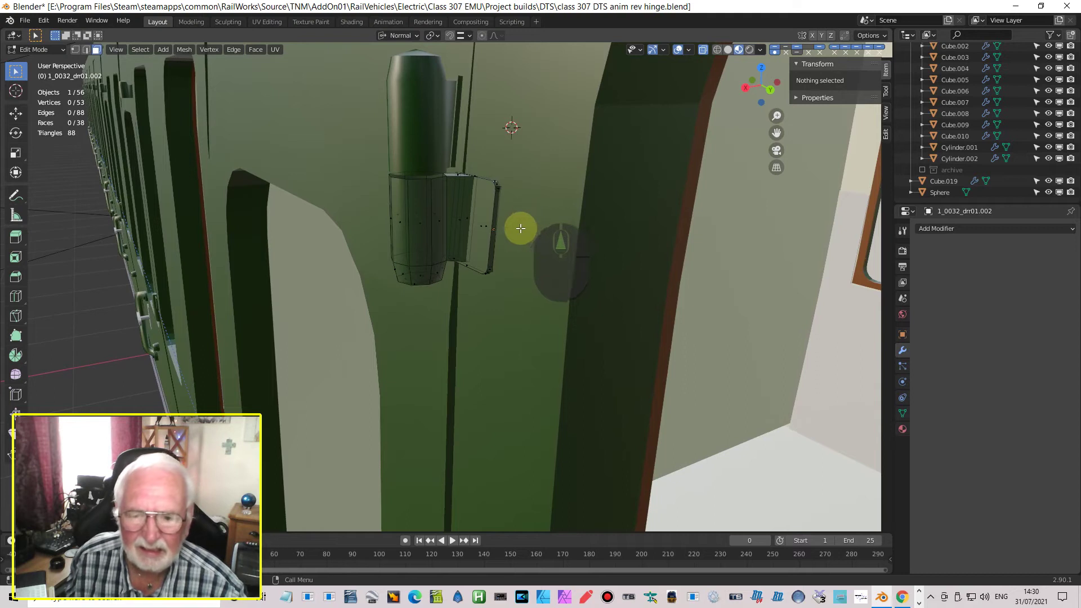
click(491, 269)
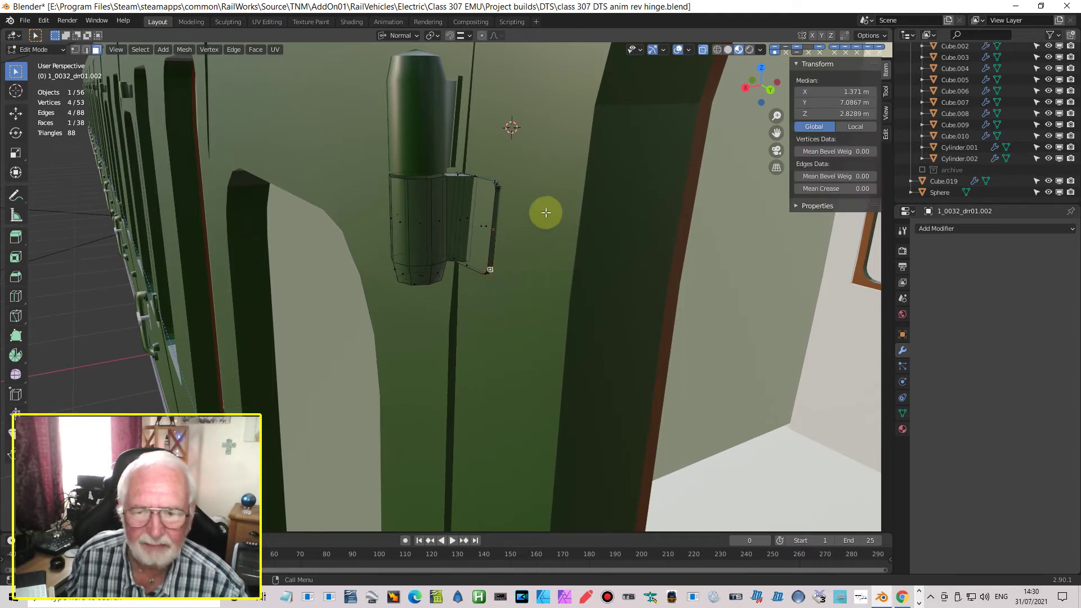
shift+click(499, 187)
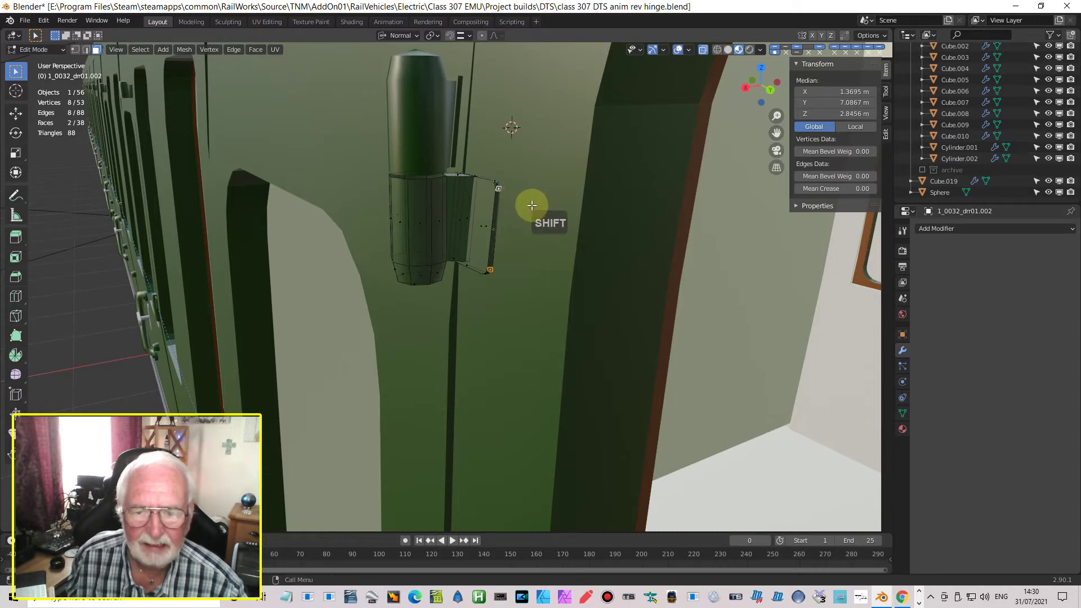
key(x)
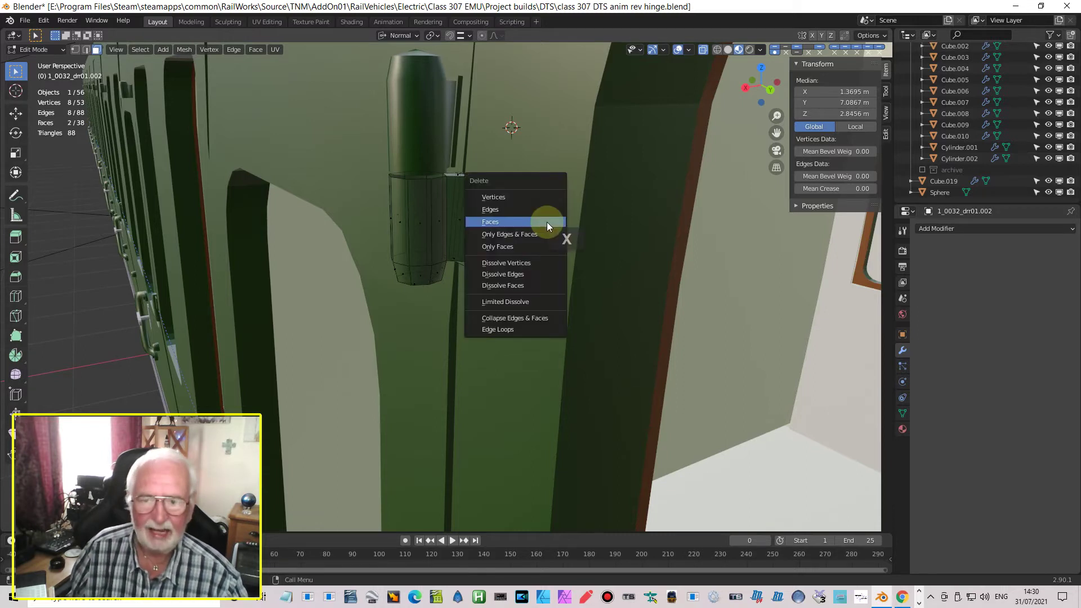
click(546, 222)
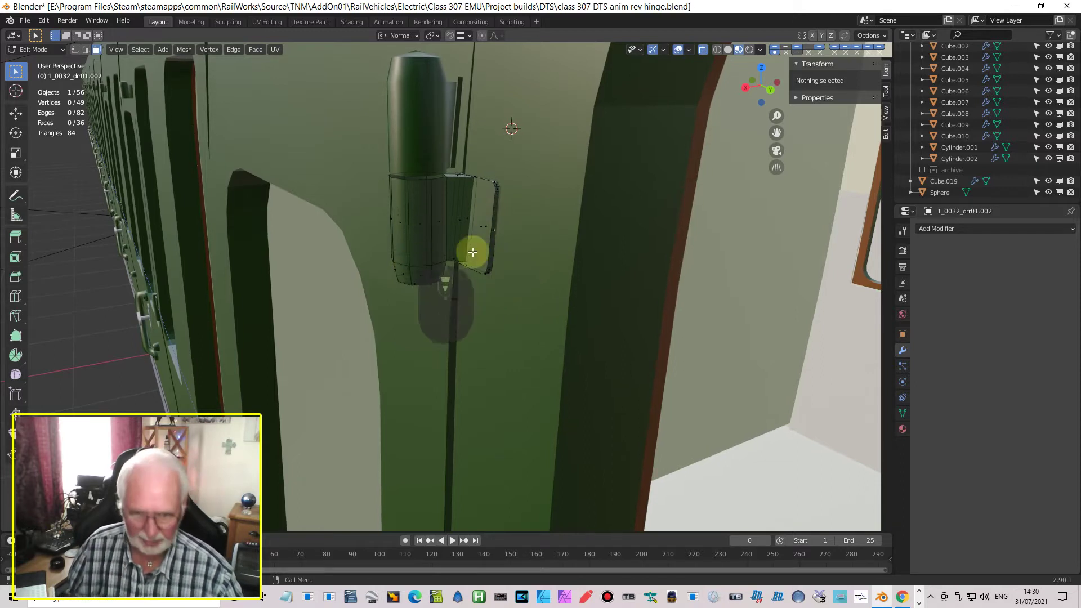
key(Tab)
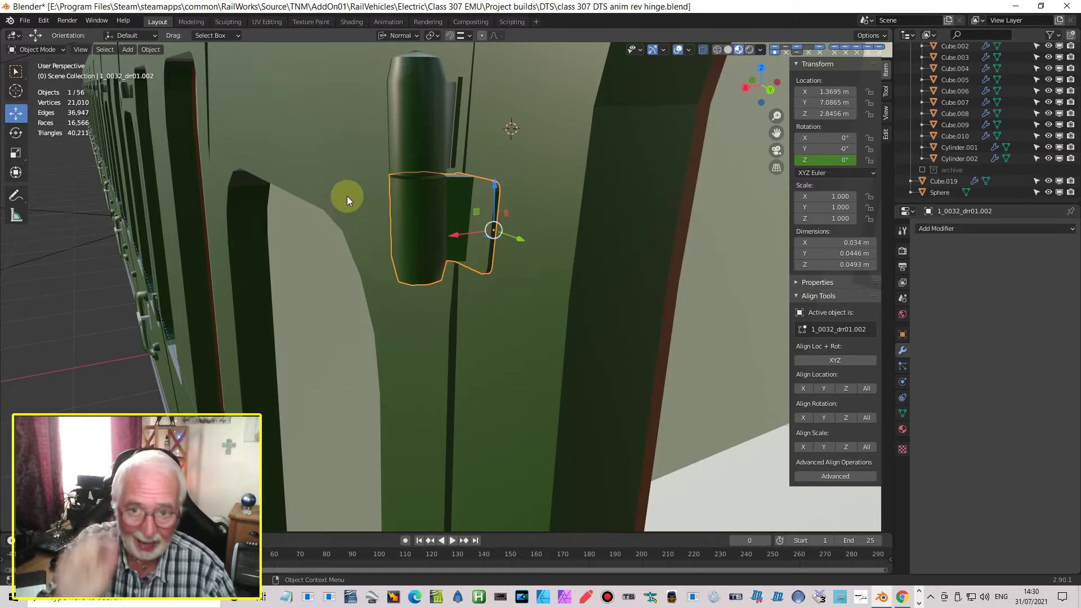
Step: Clear the single Z rotation keyframes from the lower hinge half 1_0032_drr01.002
right_click(825, 161)
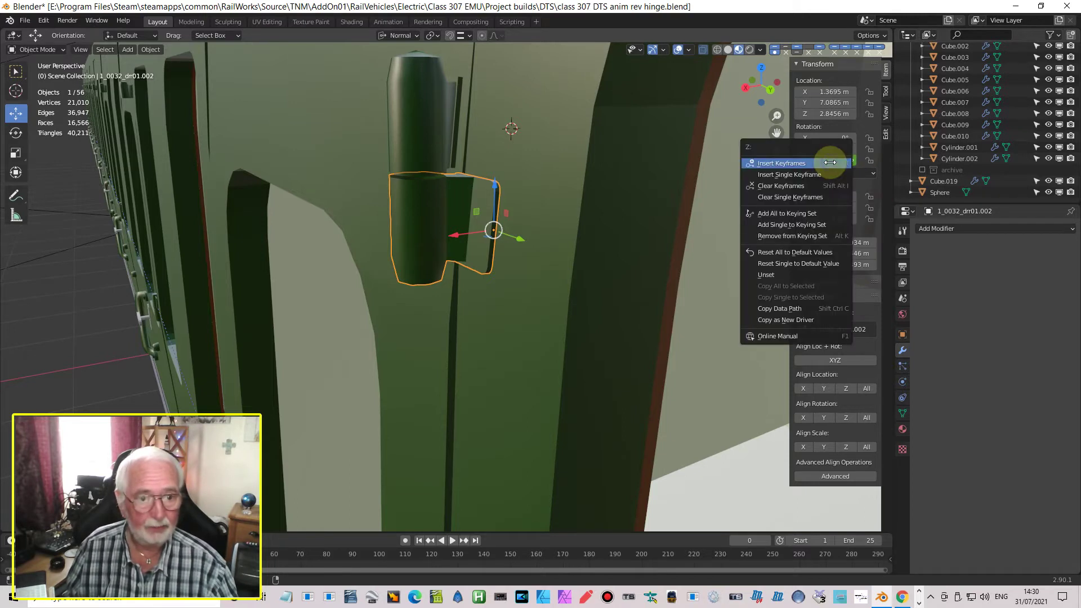
click(799, 194)
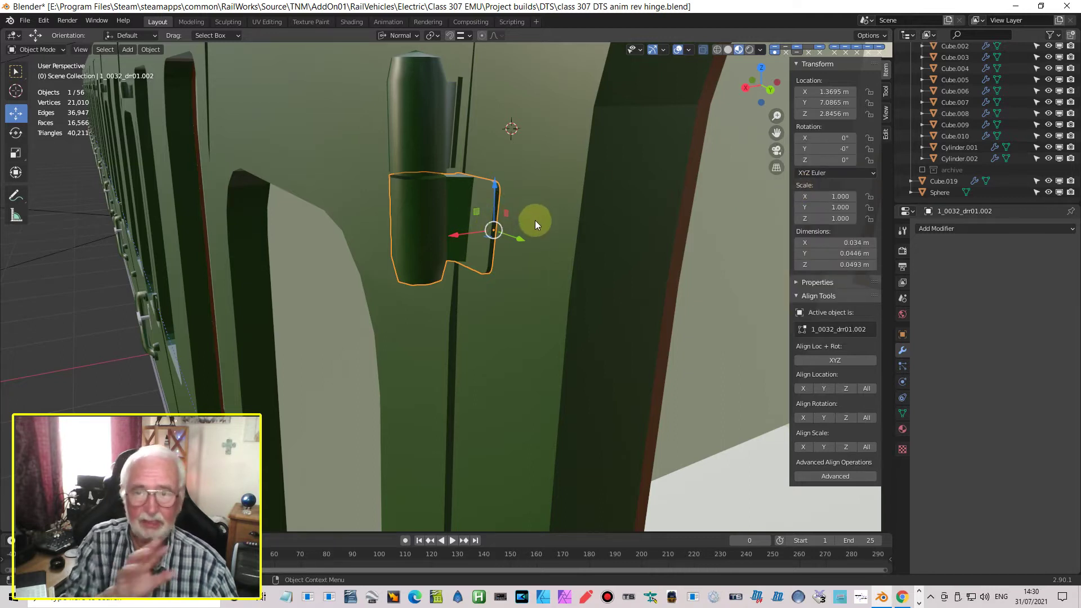
Step: Examine the lower hinge half from several angles to check how it sits against the upper half and the carriage side
scroll(541, 211, down, 2)
middle_drag(487, 233, 499, 239)
scroll(43, 272, down, 3)
middle_drag(44, 272, 89, 254)
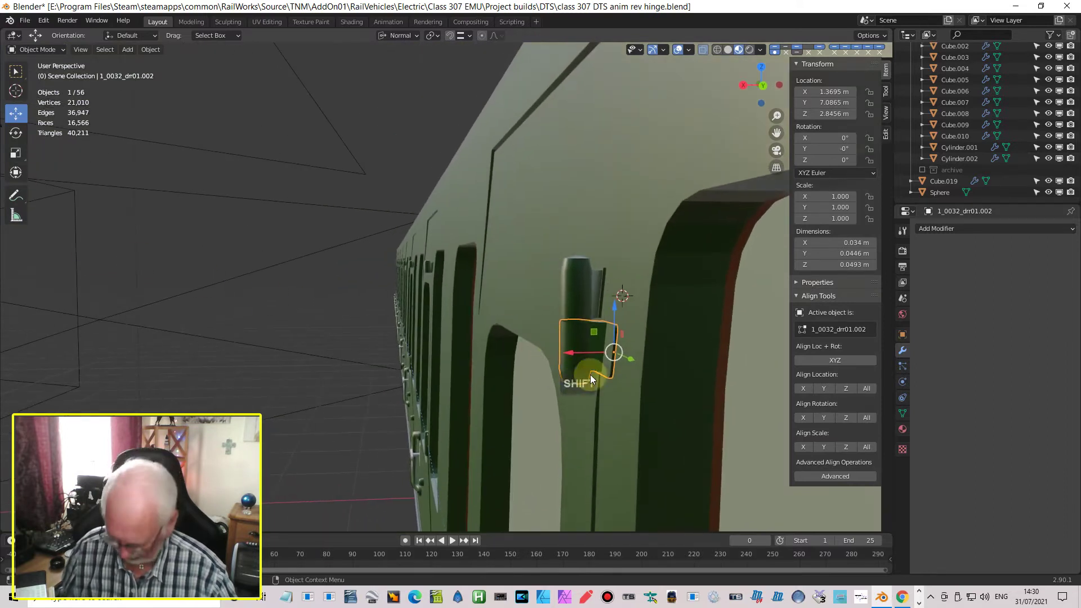
shift+middle_drag(528, 362, 260, 248)
scroll(431, 271, up, 5)
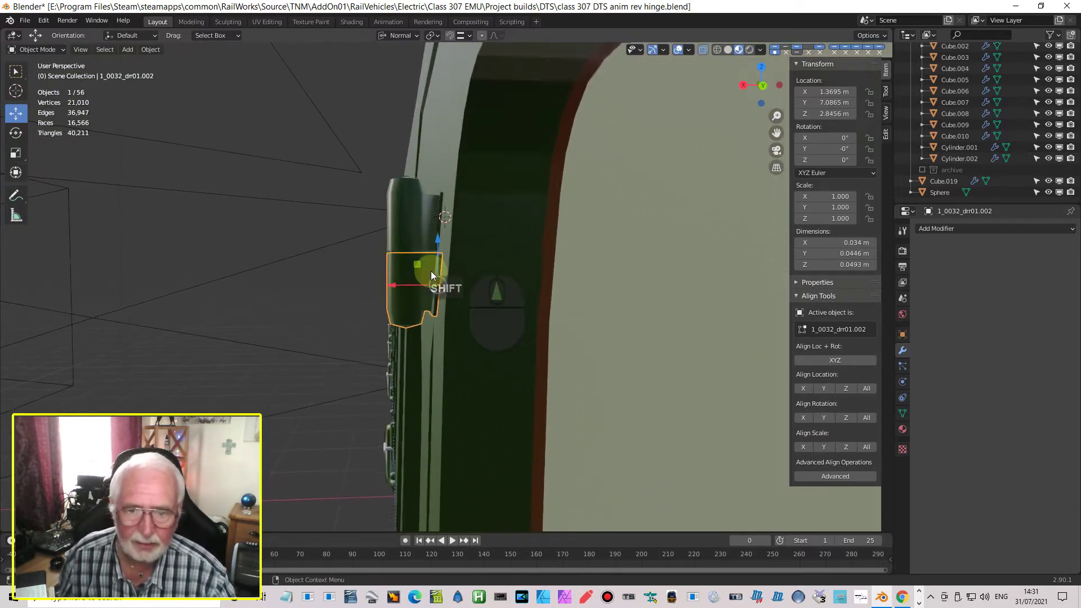
middle_drag(472, 288, 448, 292)
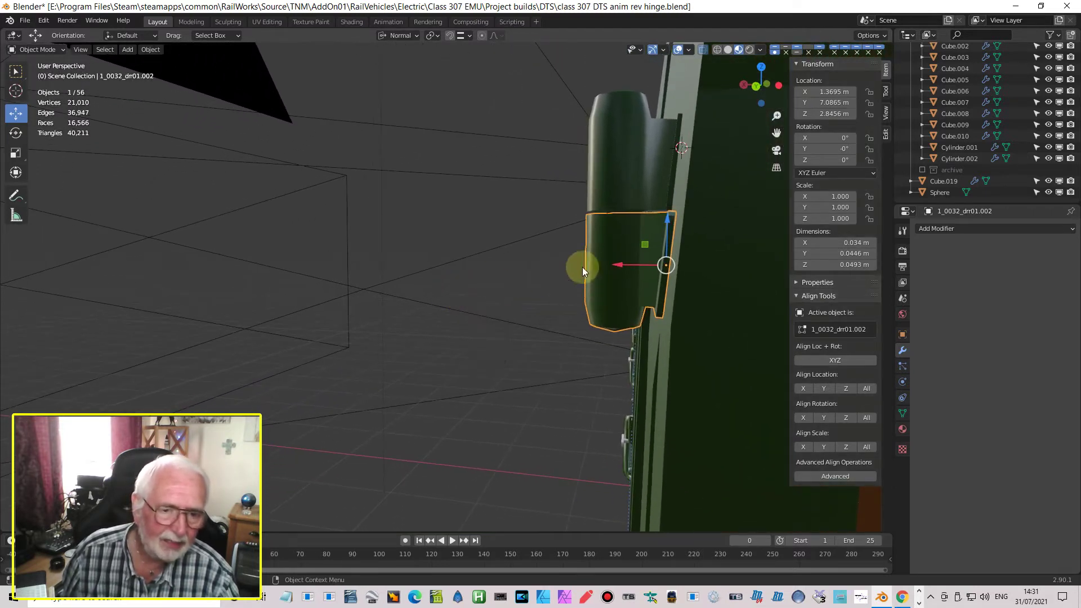
middle_drag(708, 241, 384, 177)
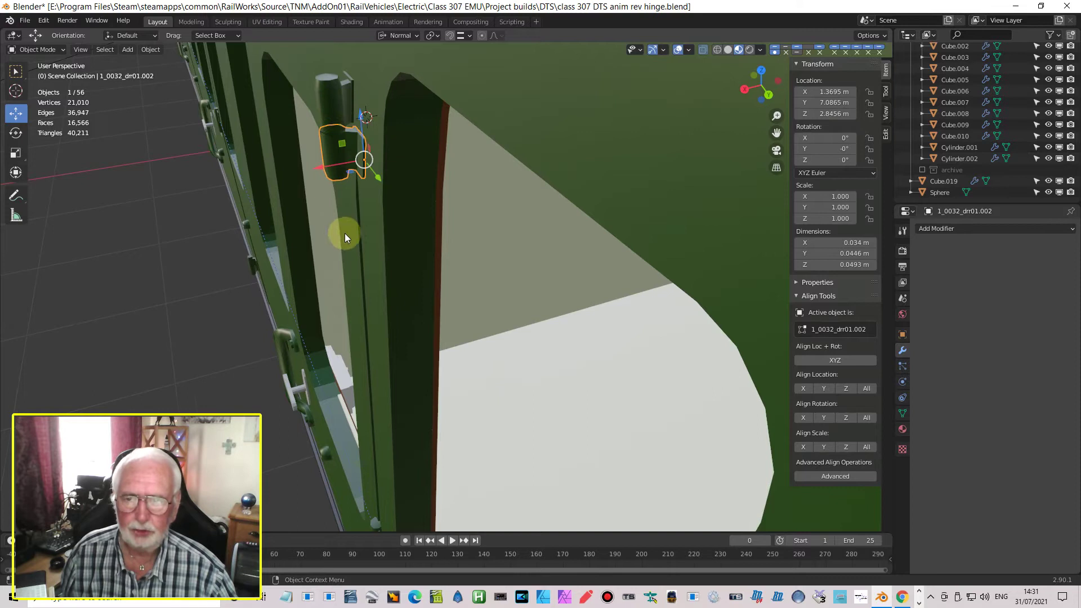
scroll(349, 228, down, 2)
middle_drag(353, 224, 416, 172)
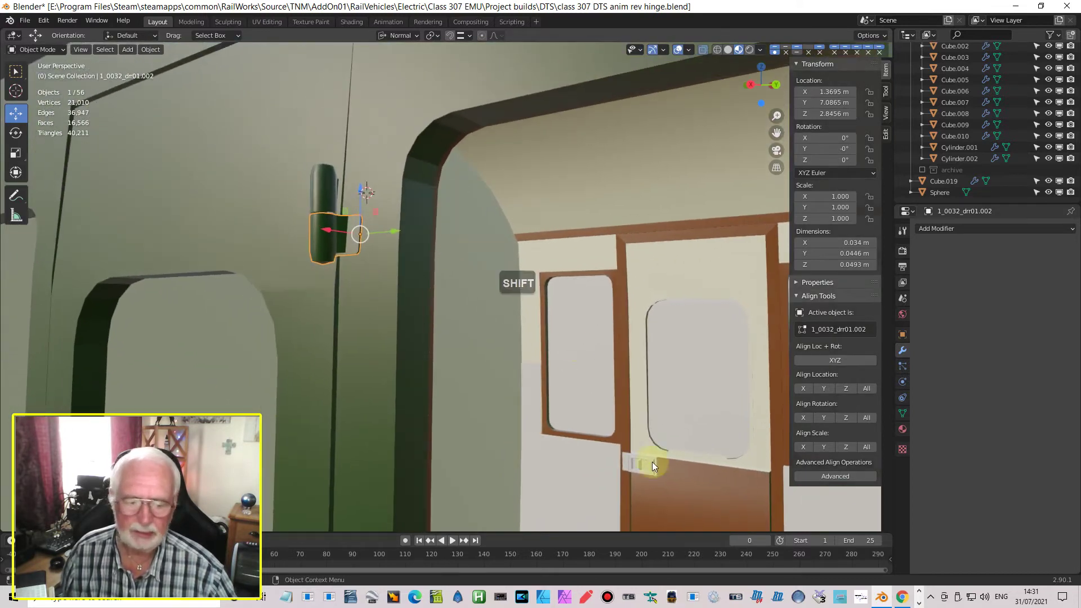
Step: Step the door animation forward to frame 22 to check how the upper hinge half turns against the fixed lower half
drag(767, 542, 793, 542)
click(766, 541)
click(767, 541)
click(767, 540)
click(767, 541)
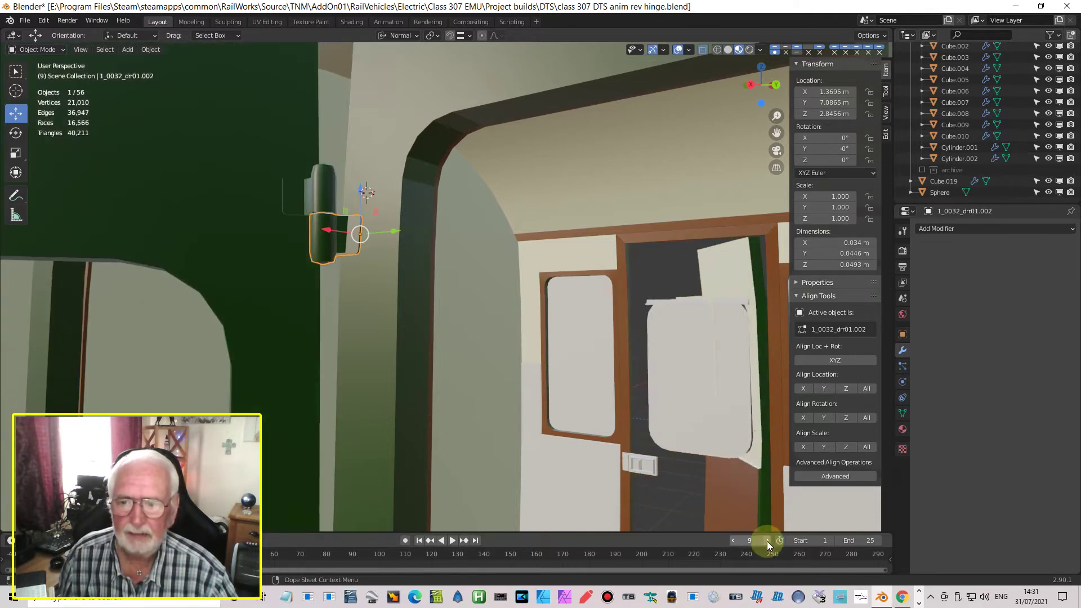
click(767, 541)
click(767, 540)
click(767, 540)
click(767, 540)
click(767, 541)
click(767, 540)
click(767, 540)
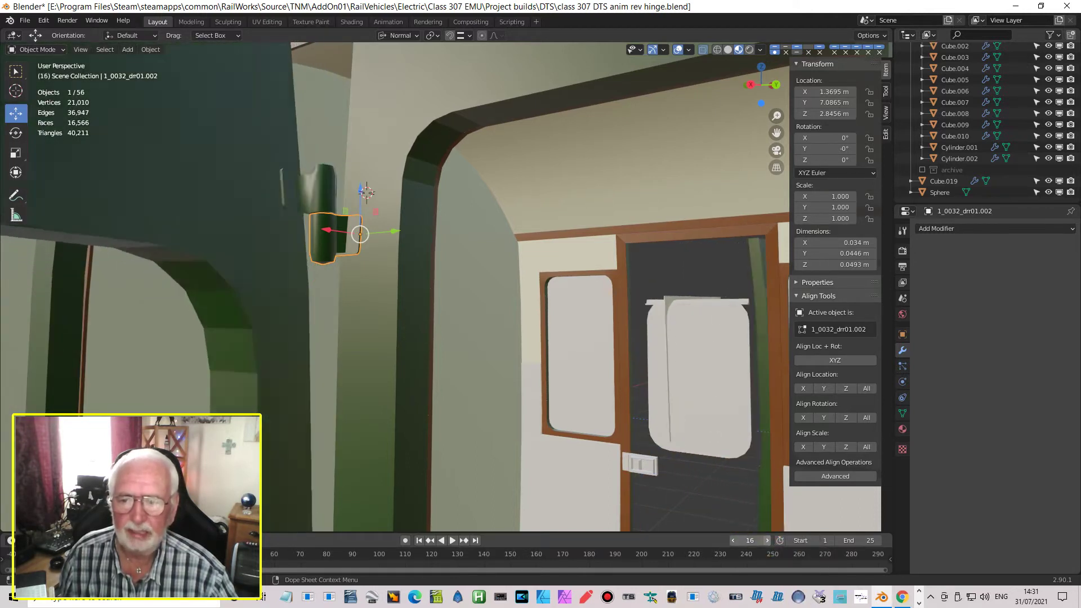
click(767, 540)
click(767, 541)
click(767, 541)
click(767, 541)
click(767, 541)
click(767, 540)
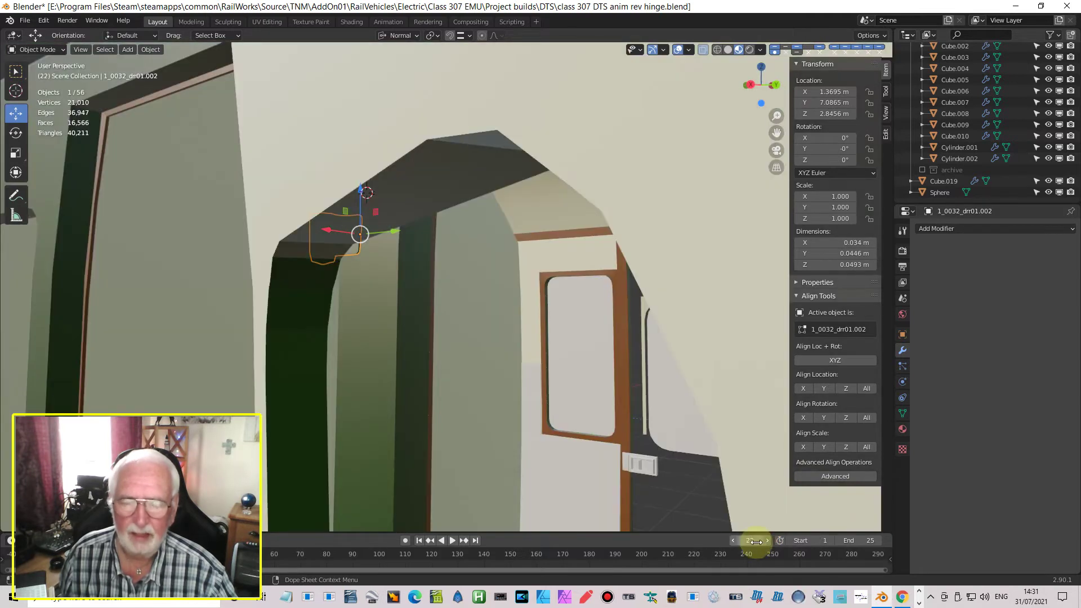
Step: Step the door animation back to frame 9 so that the door is partly open at the hinge
click(733, 540)
click(733, 541)
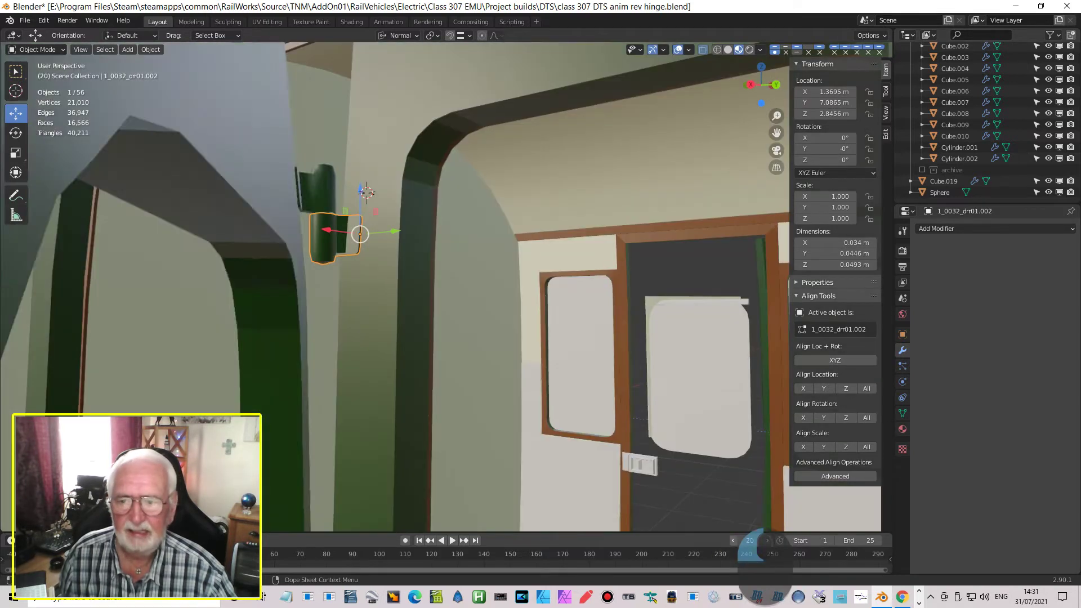
click(733, 541)
click(734, 541)
click(733, 540)
click(733, 541)
click(733, 541)
click(733, 540)
click(733, 540)
click(733, 540)
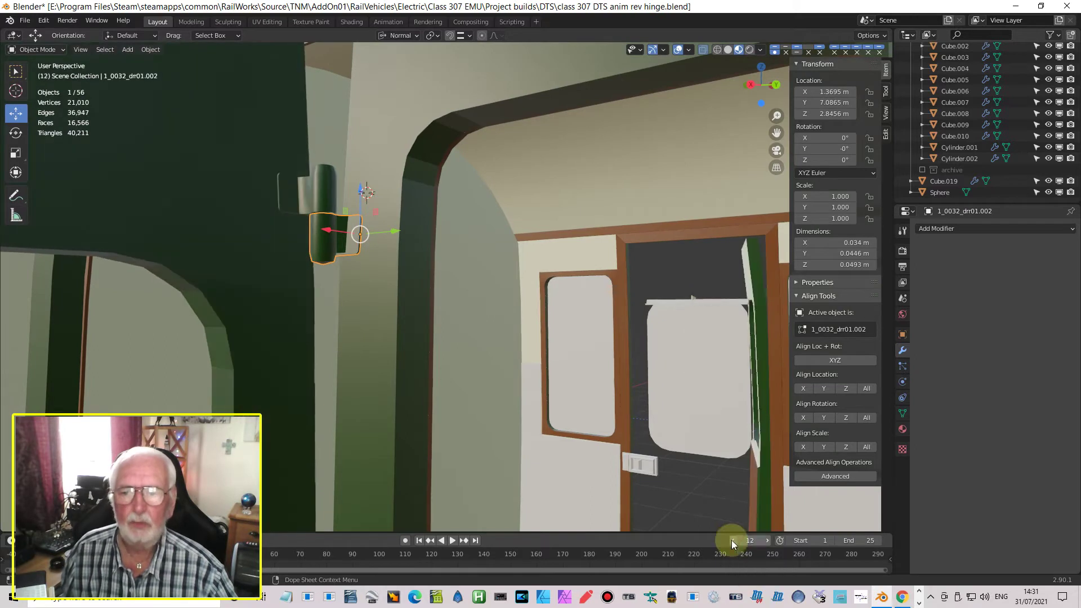
click(731, 540)
click(731, 540)
click(730, 539)
Step: In Edit Mode, select the lower hinge half's whole side plate and move it about 0.004 m along global +Y
middle_drag(403, 249, 380, 192)
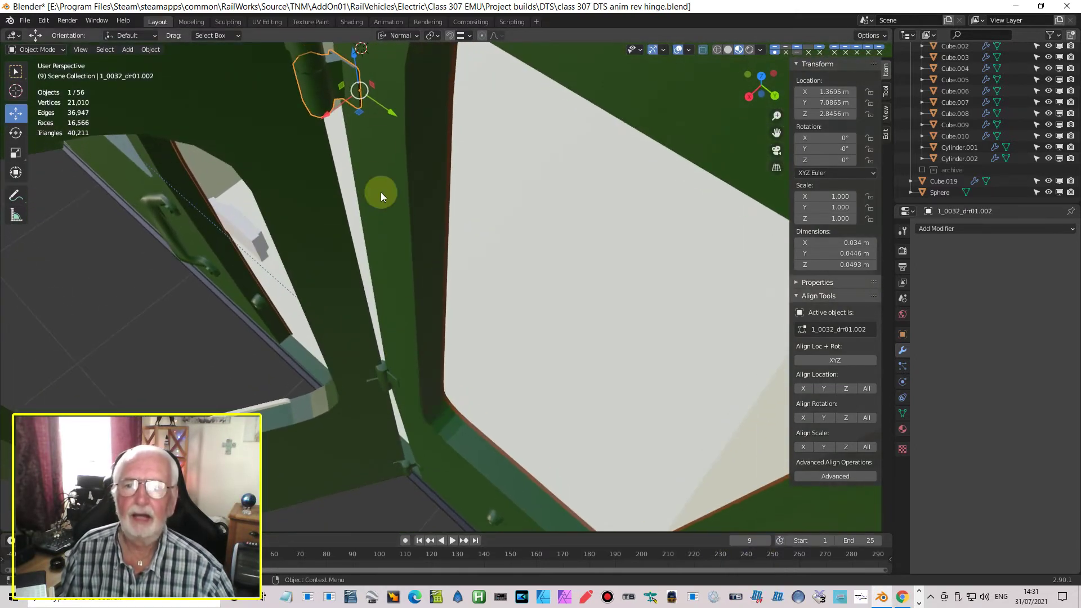
middle_drag(362, 84, 313, 255)
scroll(513, 234, up, 3)
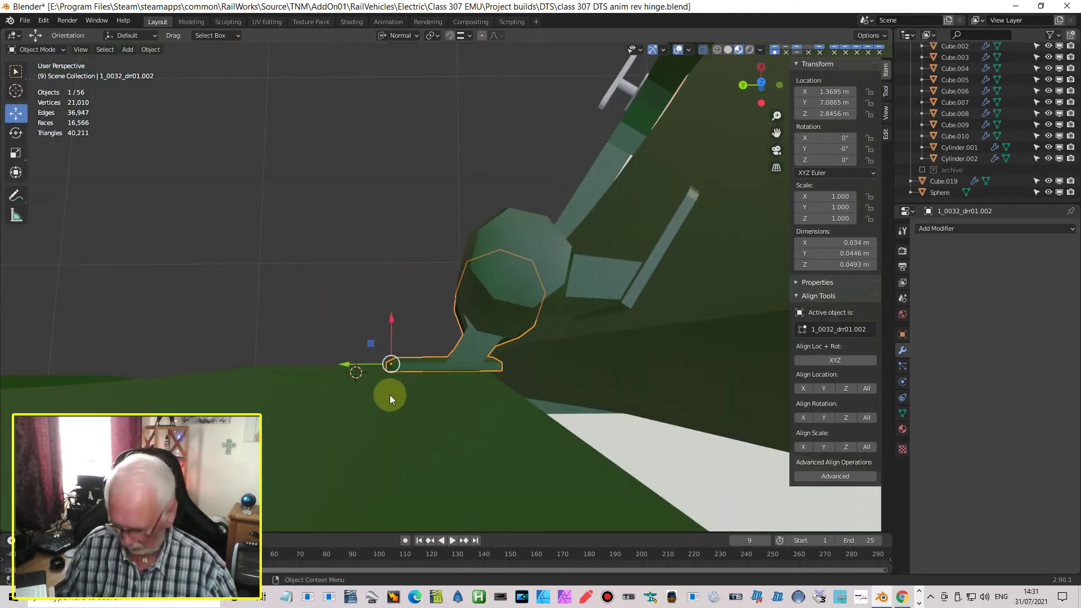
key(Tab)
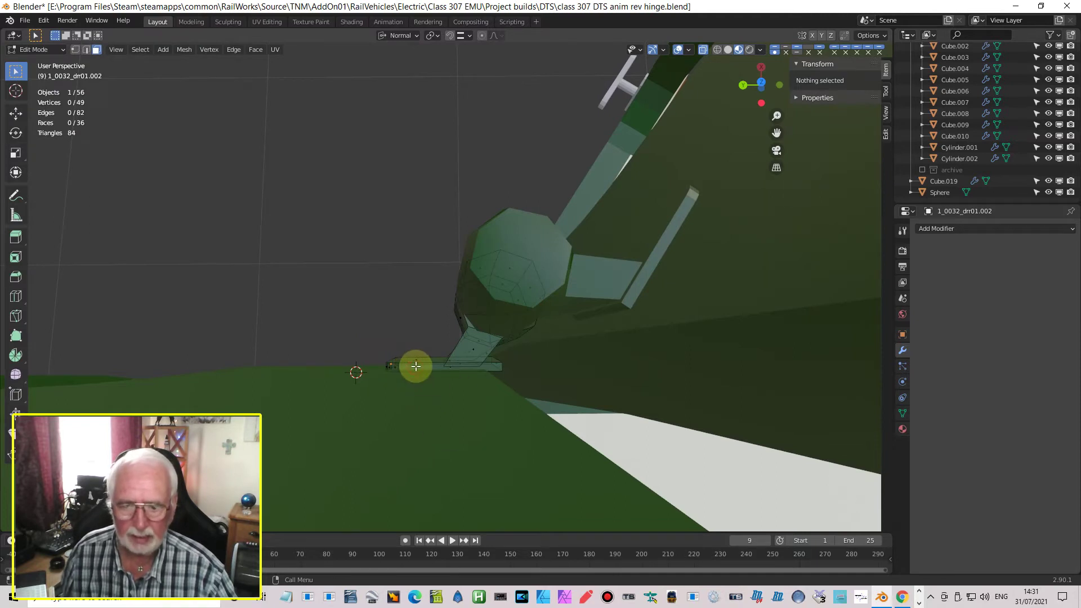
click(416, 367)
key(ctrl+KP_Add)
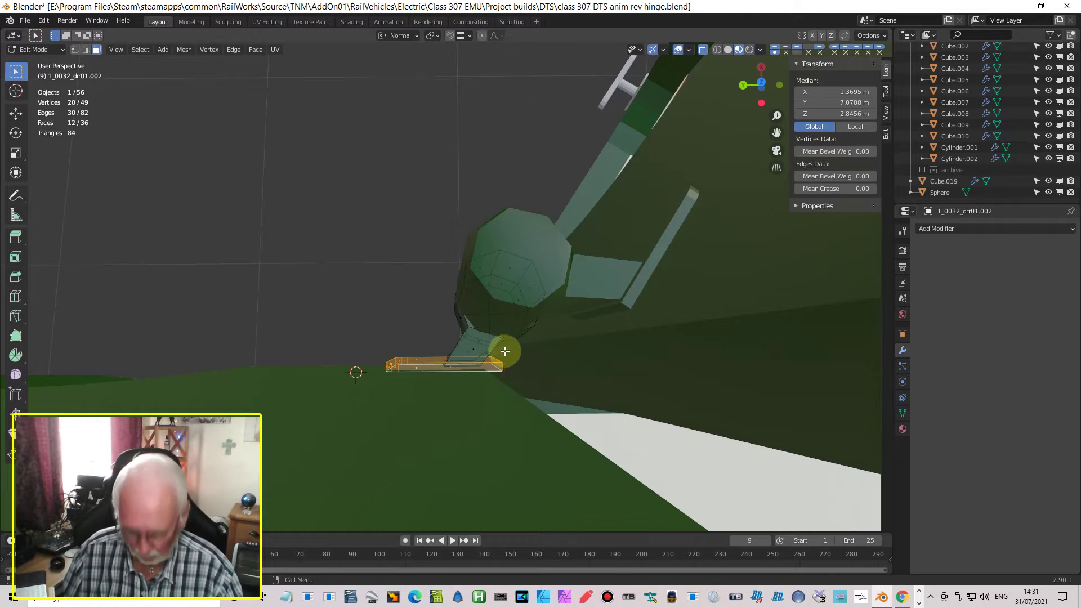
key(g)
key(y)
key(y)
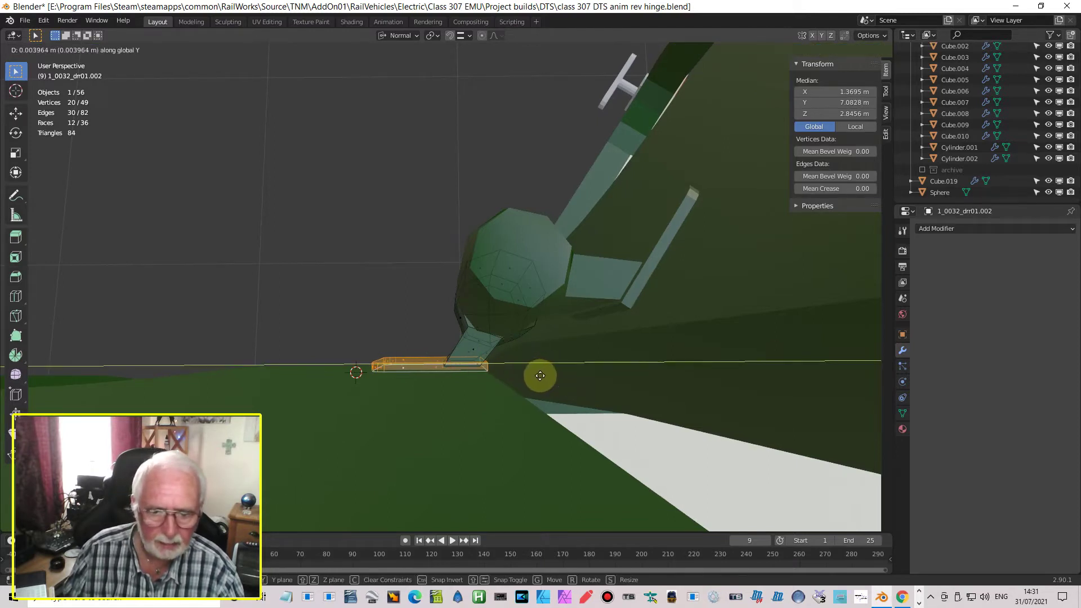
click(539, 376)
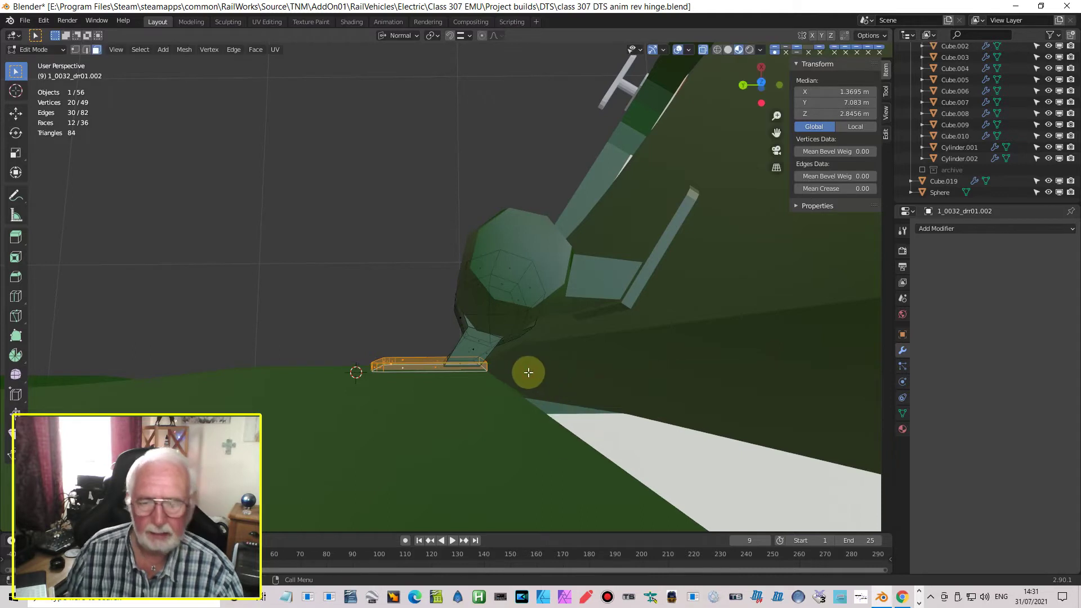
Step: Return the animation to frame 1 and open the door 1_0032_drr01 in Edit Mode in the right orthographic view
middle_drag(507, 406, 689, 276)
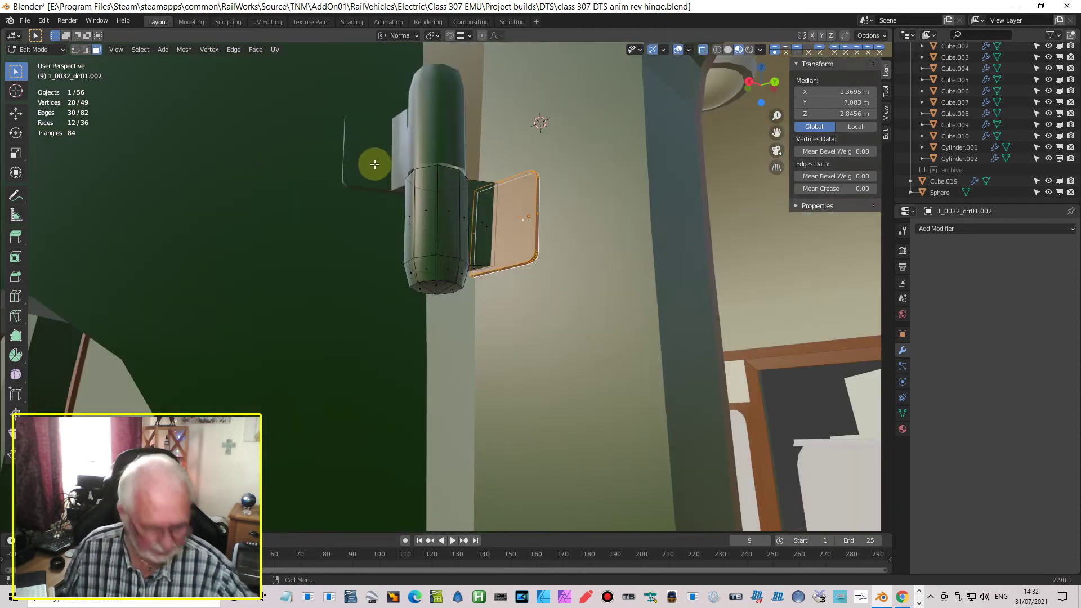
click(420, 542)
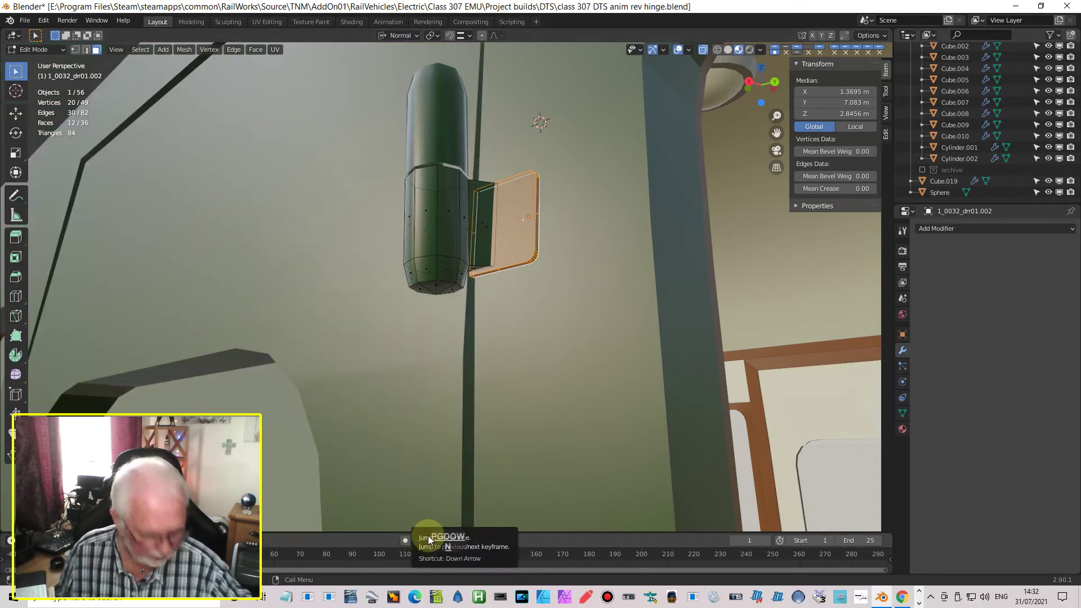
key(Page_Down)
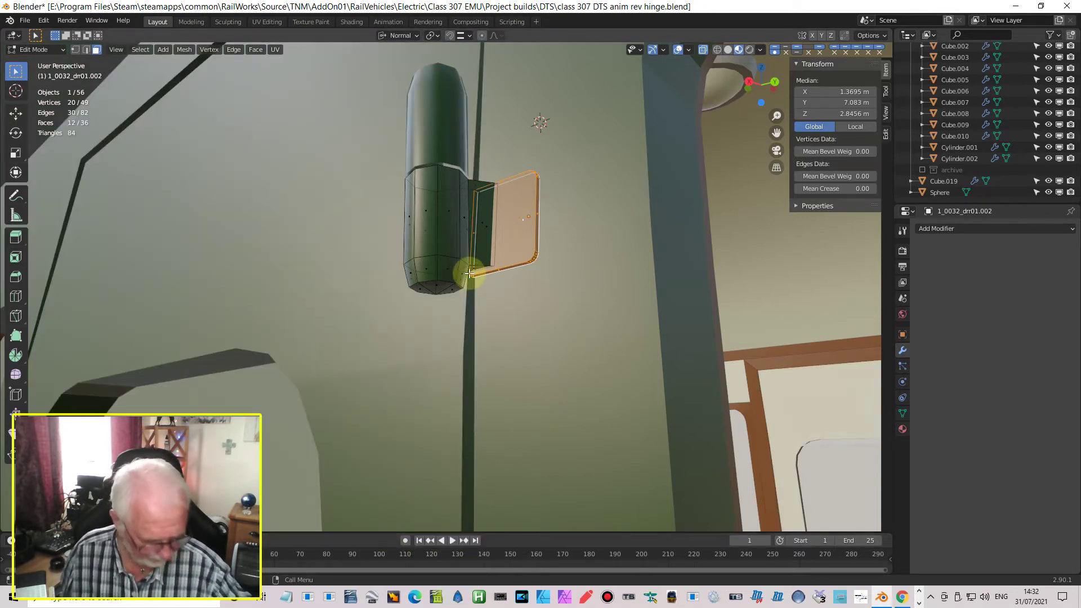
key(KP_3)
shift+middle_drag(357, 188, 440, 316)
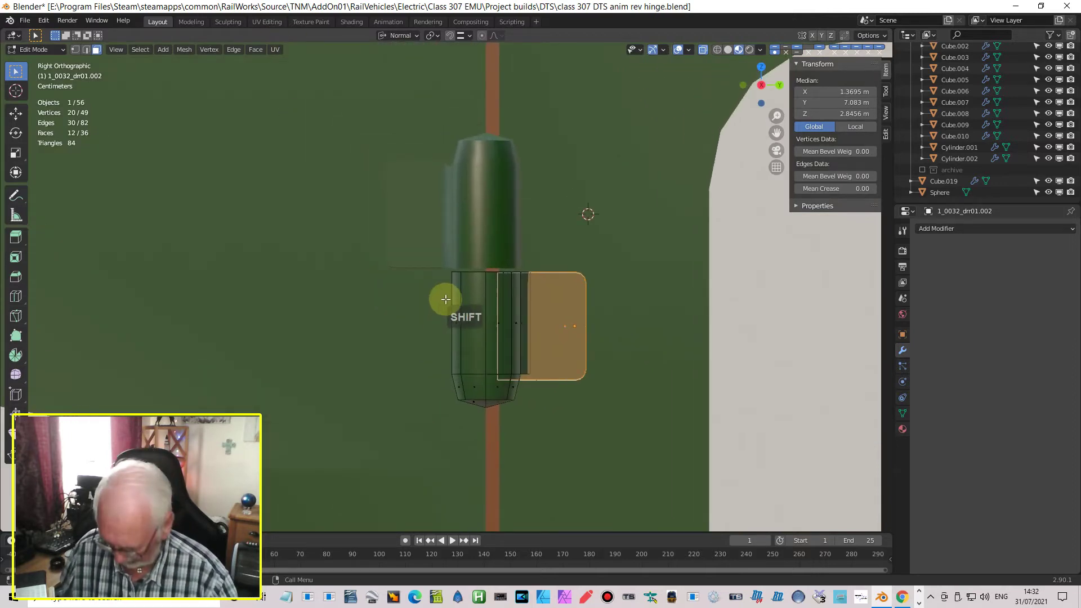
key(Tab)
click(485, 256)
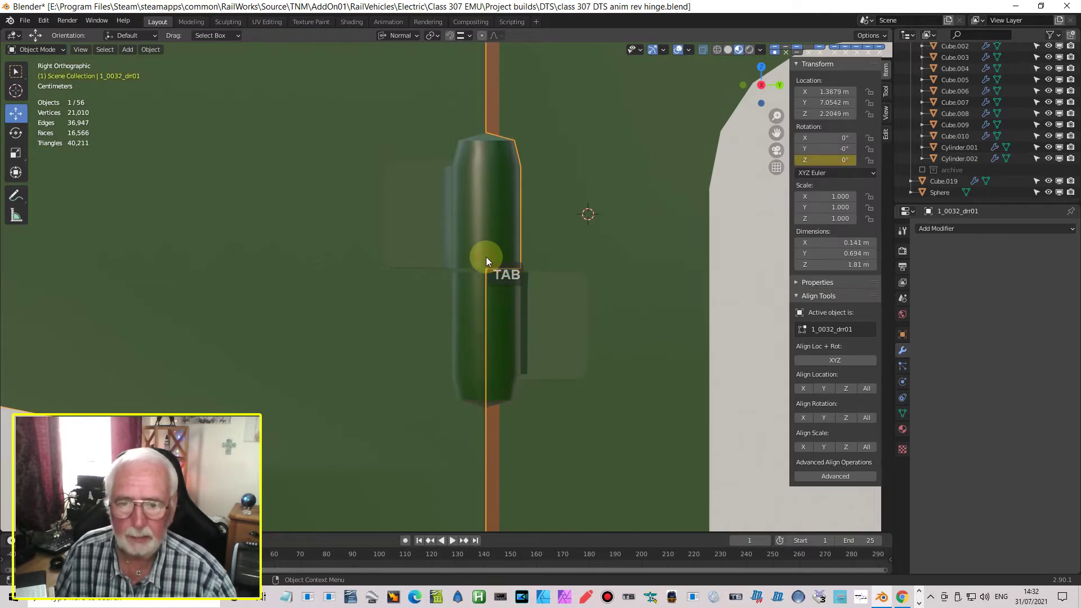
click(464, 238)
key(Tab)
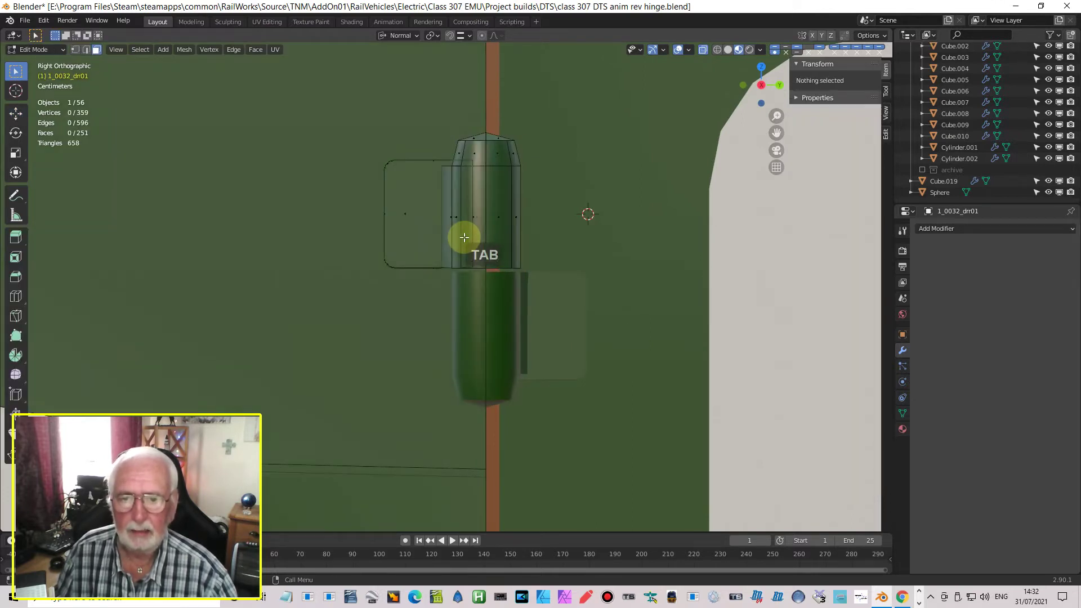
Step: Select the upper hinge half's whole side plate, move it about 0.0045 m along global +Y, and return to Object Mode
click(411, 213)
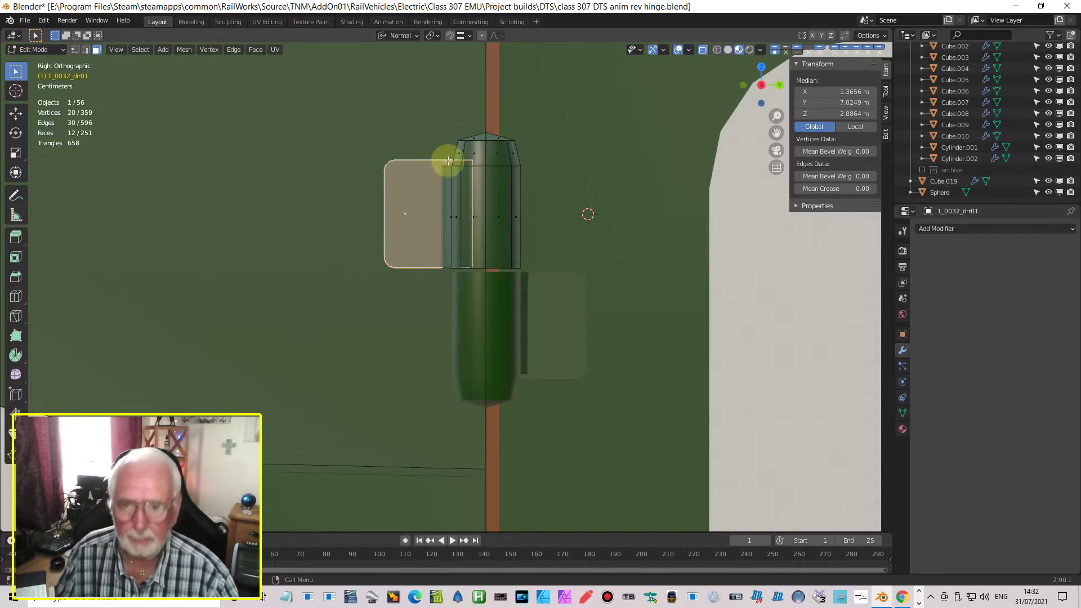
key(g)
key(y)
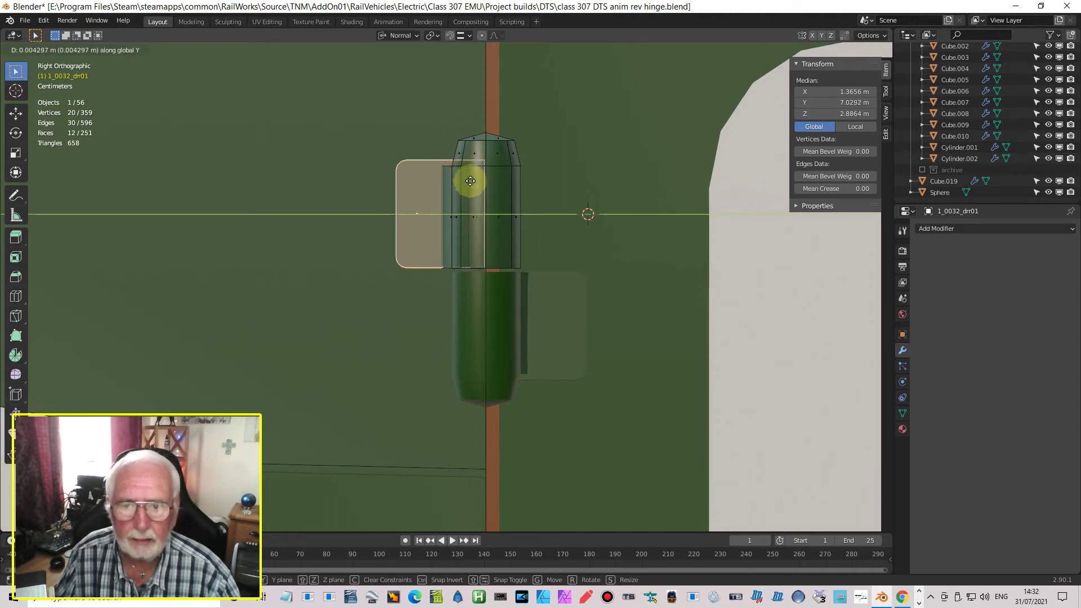
click(470, 182)
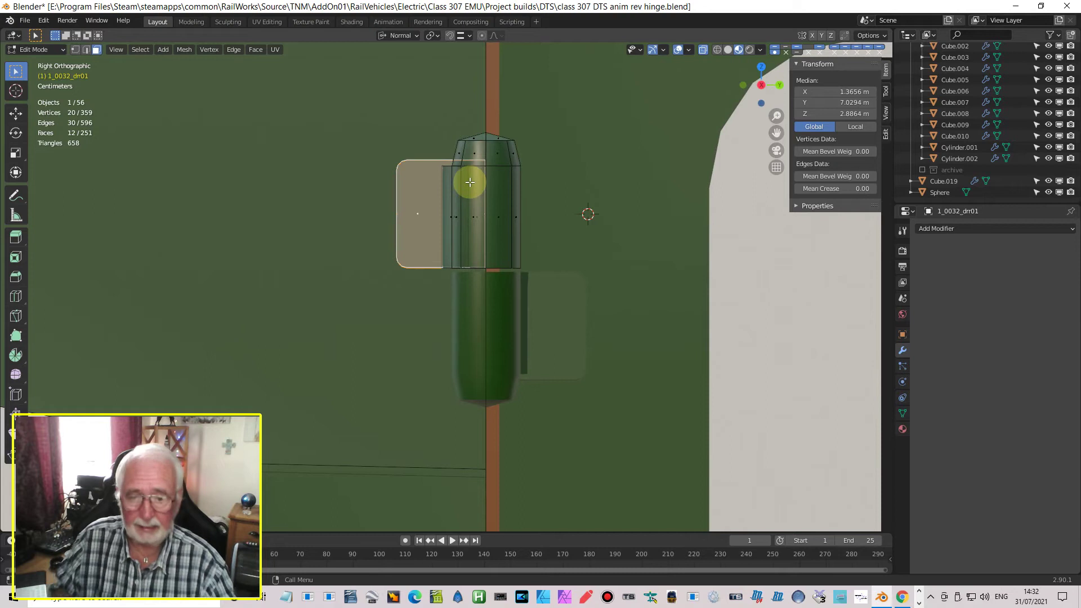
middle_drag(459, 174, 427, 272)
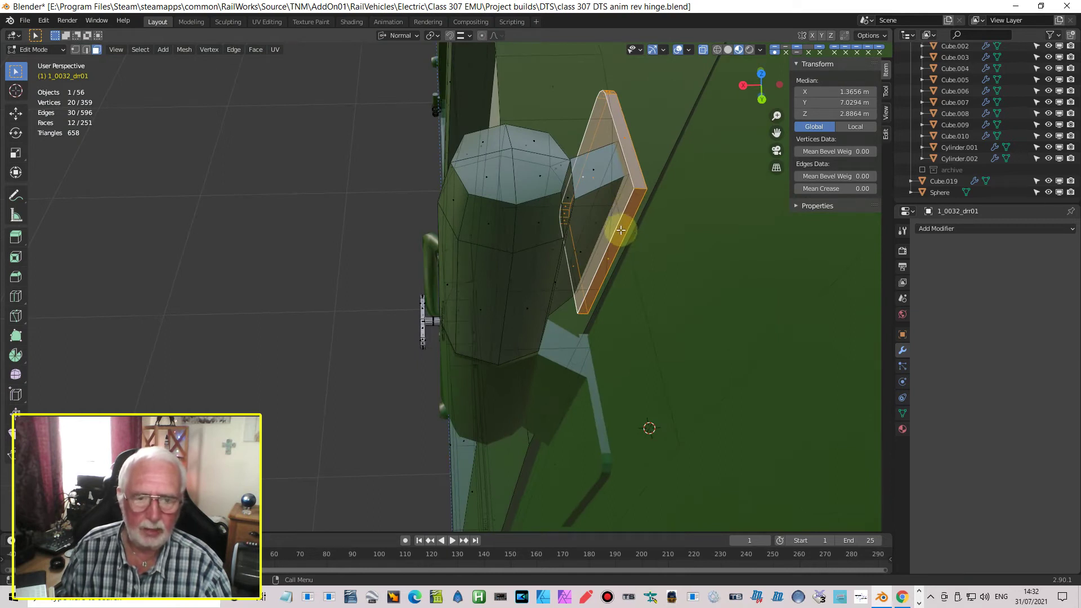
middle_drag(644, 230, 451, 290)
key(Tab)
Step: Play the door animation with the hinge in view and pause it at frame 18
middle_drag(448, 333, 552, 546)
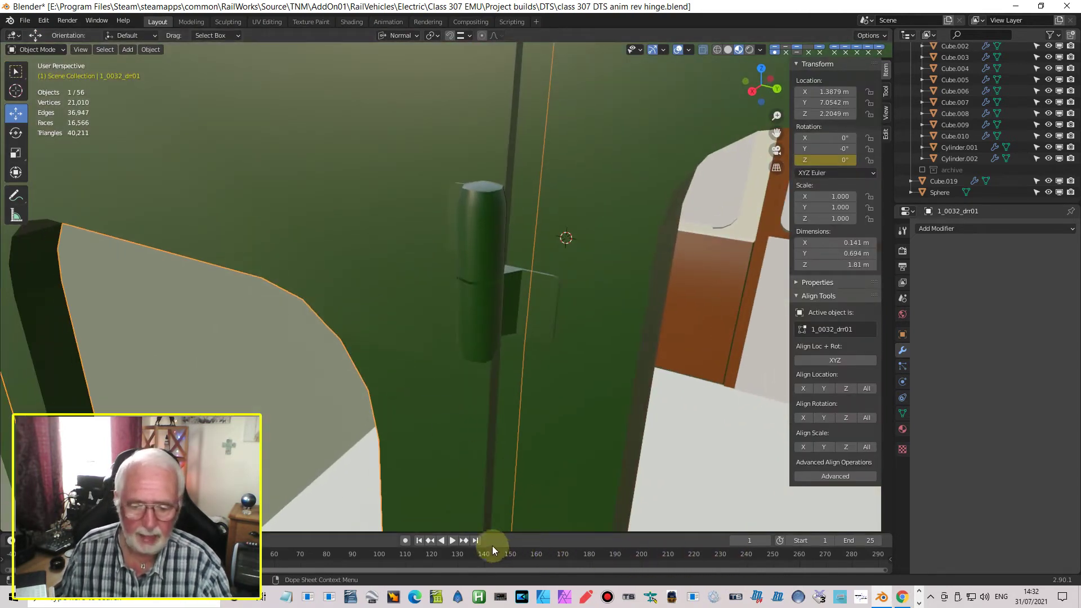
click(453, 540)
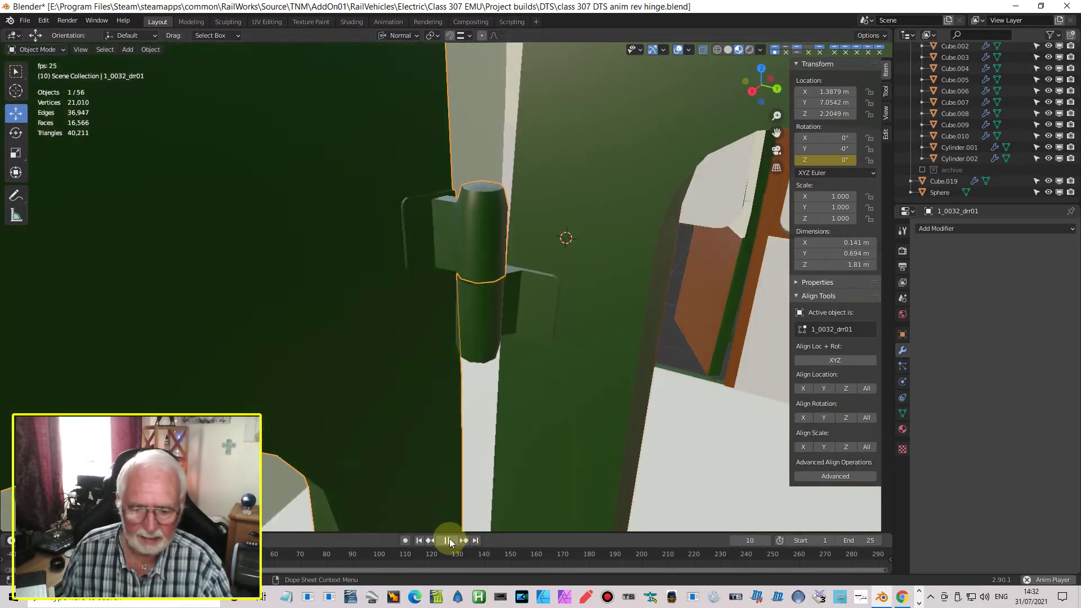
click(447, 540)
Step: Examine the opened door, its upper and lower hinges, and the door's inner side at frame 18
middle_drag(472, 460, 446, 316)
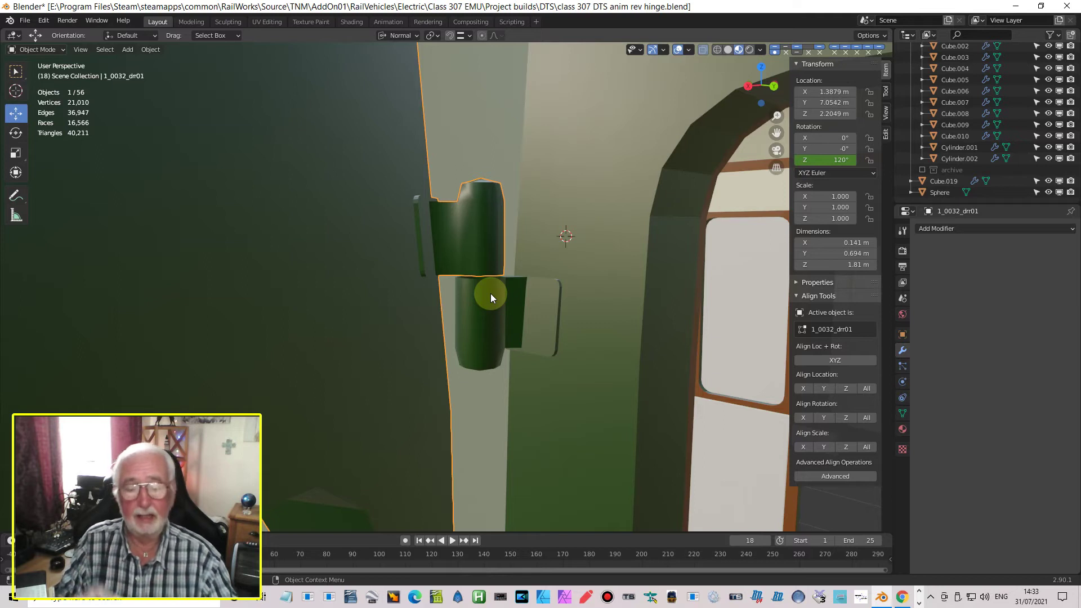
scroll(417, 288, down, 4)
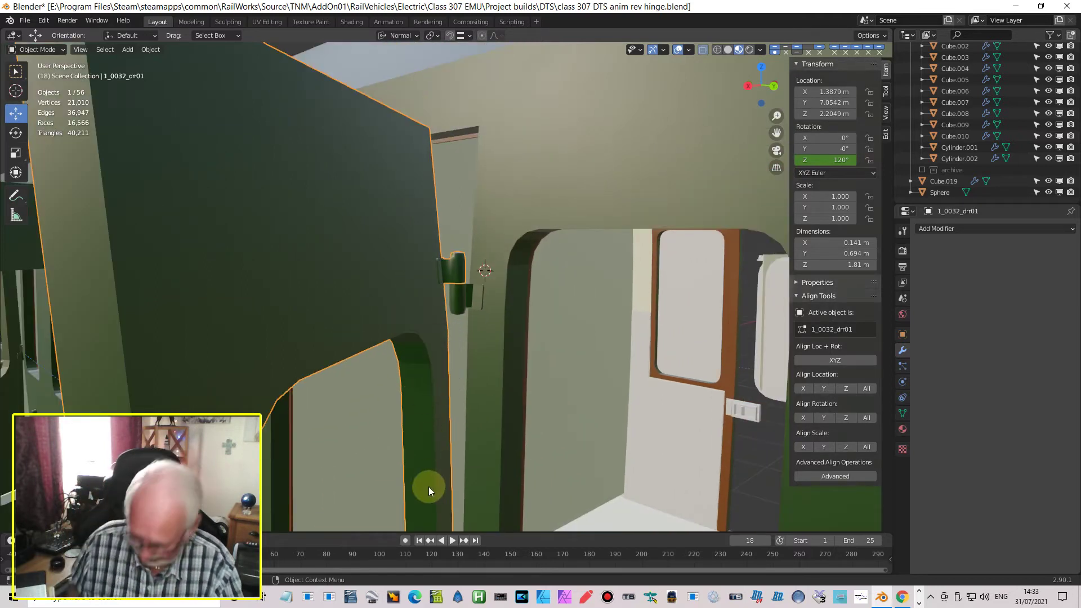
shift+middle_drag(434, 468, 411, 127)
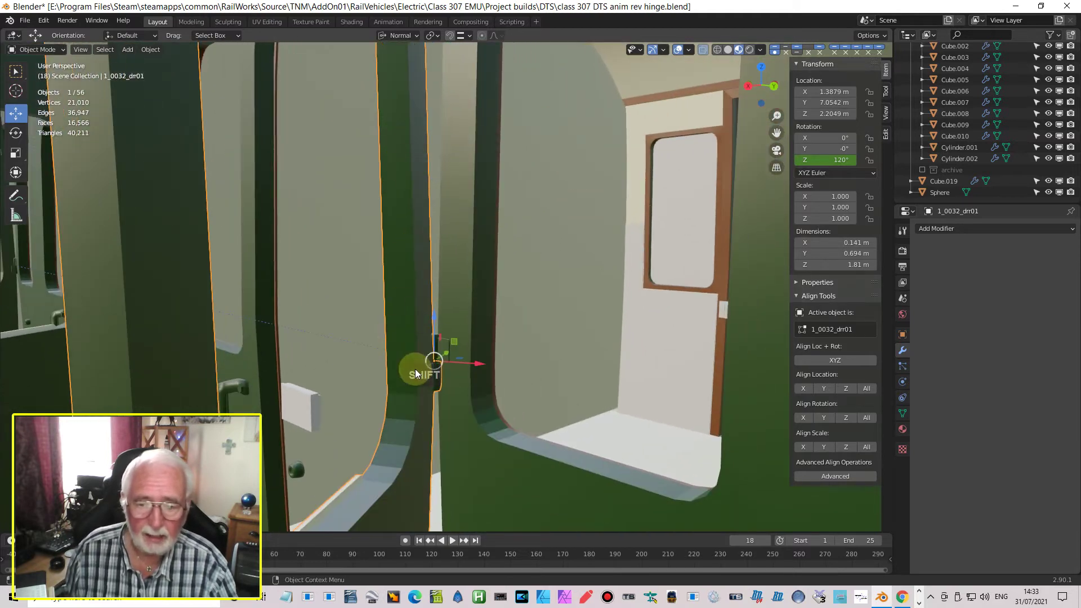
scroll(430, 421, up, 4)
shift+middle_drag(443, 344, 433, 295)
shift+middle_drag(406, 501, 374, 478)
scroll(426, 496, down, 6)
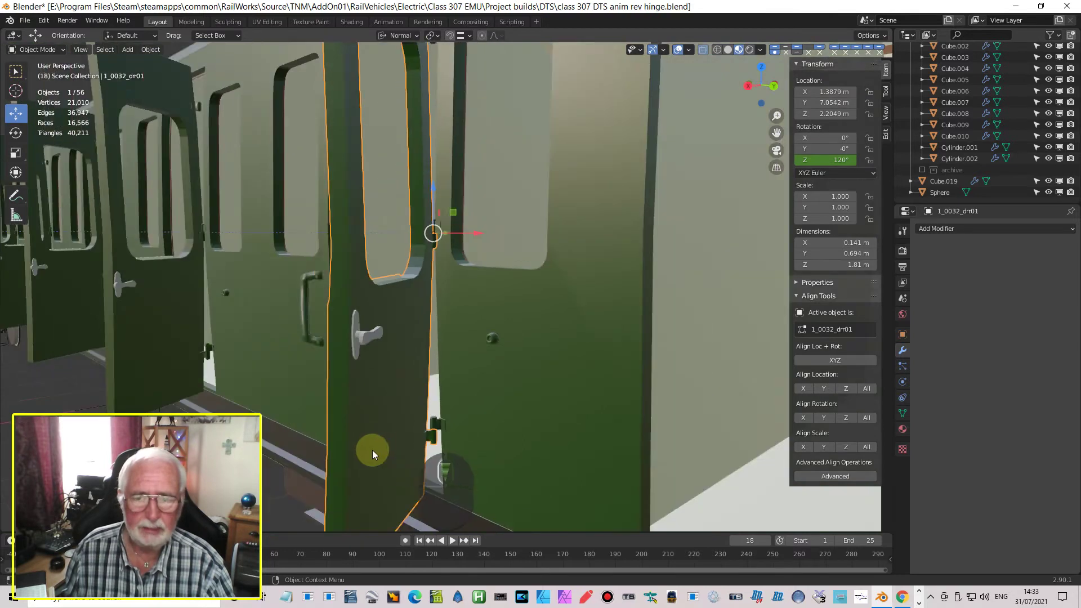
middle_drag(455, 366, 276, 335)
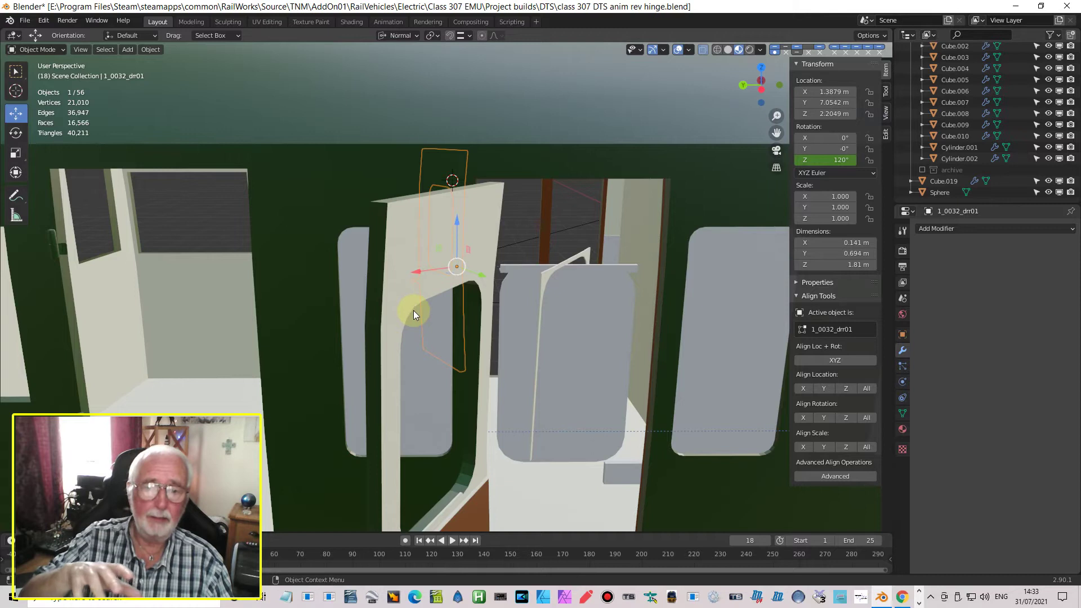
Step: Examine the opened door and its hinges from outside the carriage, and return the animation to frame 1 in the right orthographic view
middle_drag(497, 300, 590, 422)
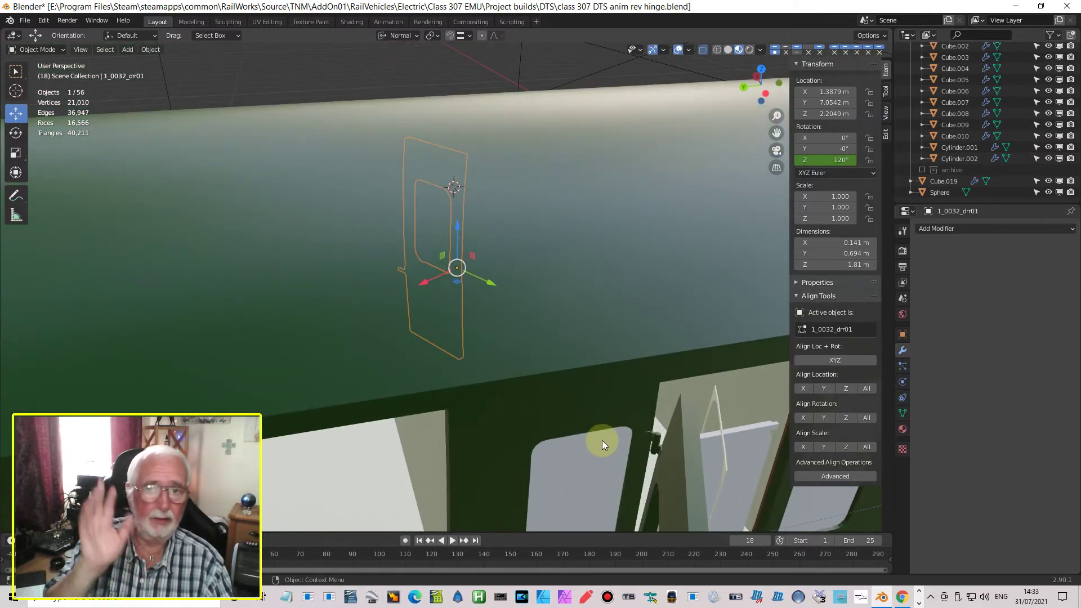
middle_drag(614, 464, 475, 340)
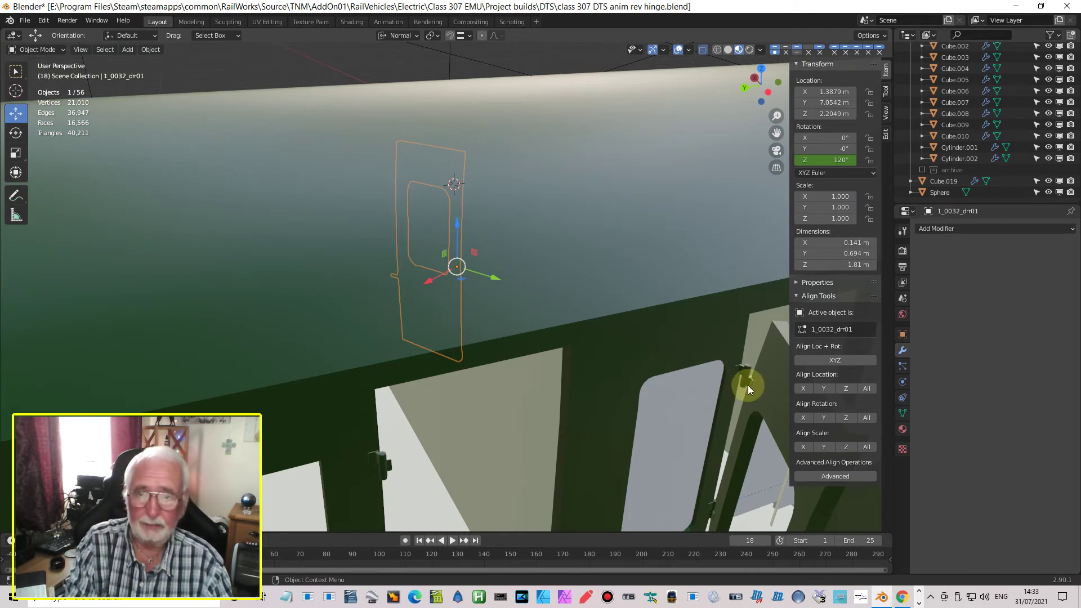
middle_drag(379, 261, 557, 268)
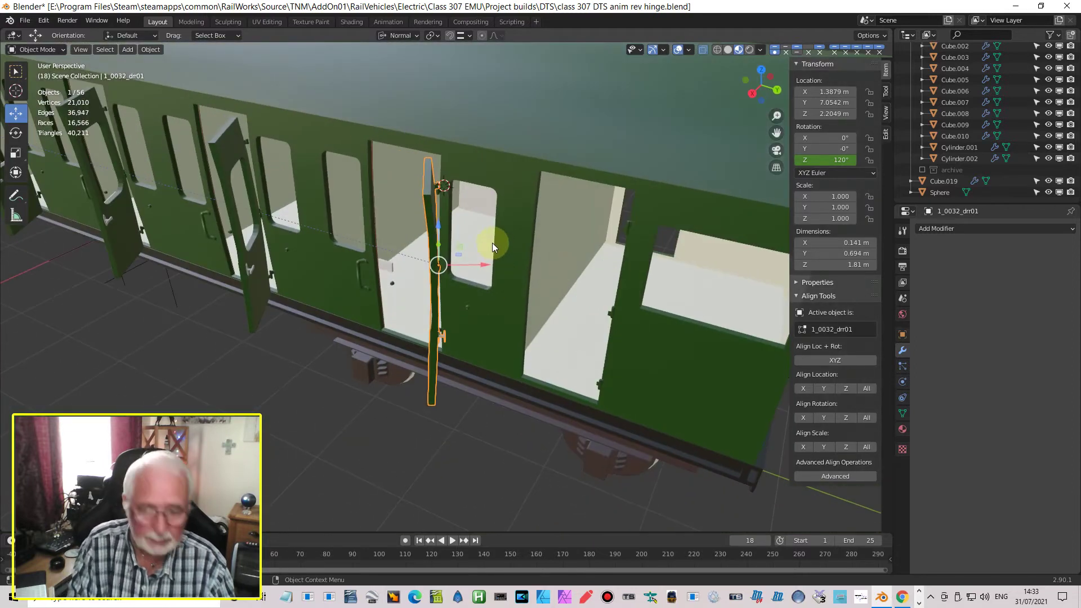
scroll(491, 246, up, 8)
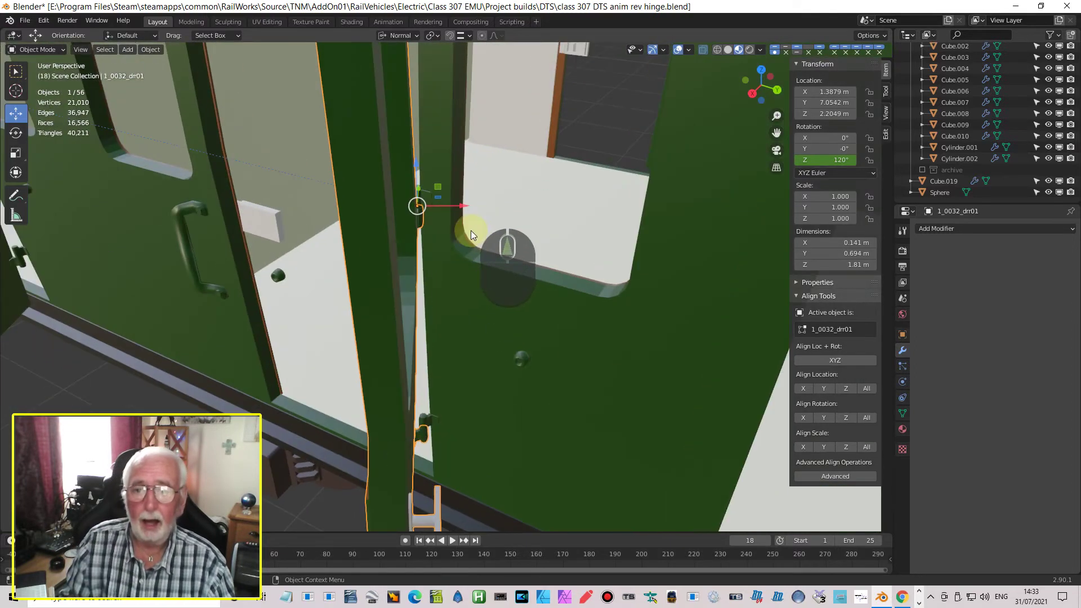
middle_drag(469, 190, 463, 213)
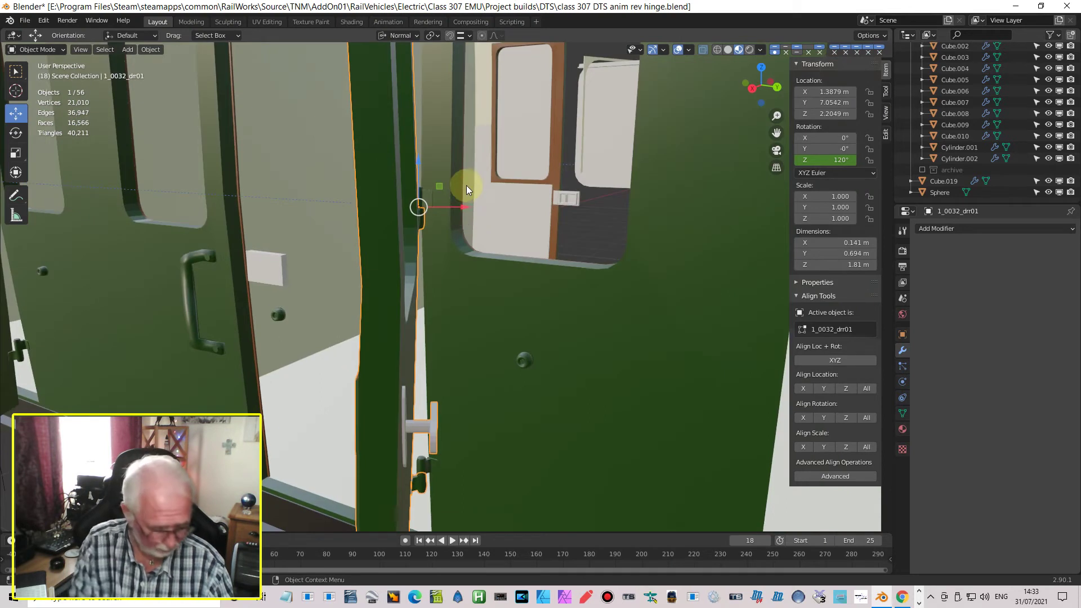
key(KP_3)
scroll(431, 242, down, 2)
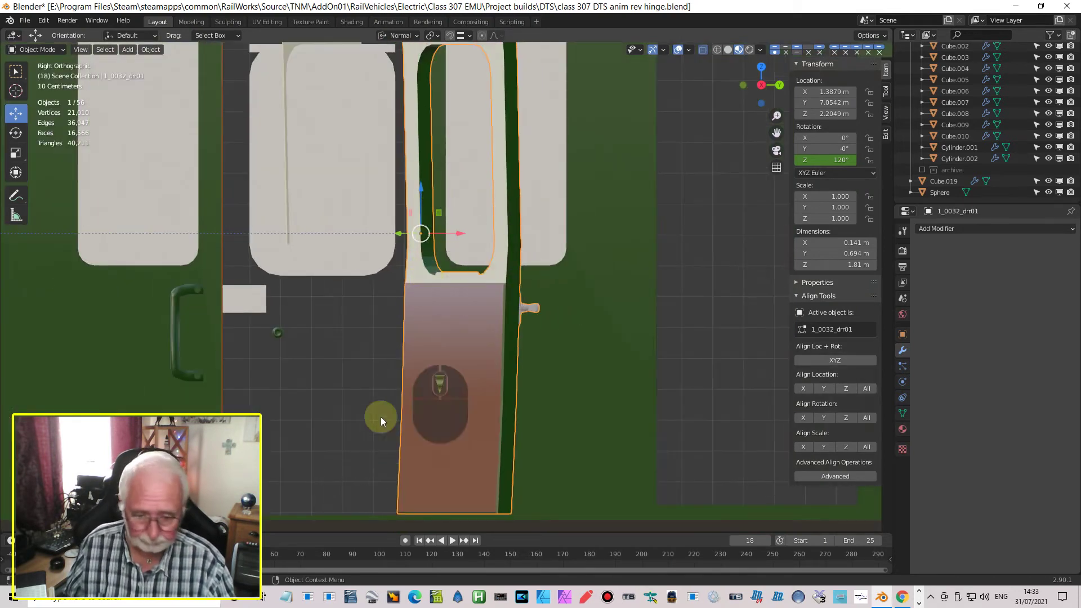
click(419, 541)
shift+middle_drag(435, 147, 471, 241)
scroll(488, 424, up, 4)
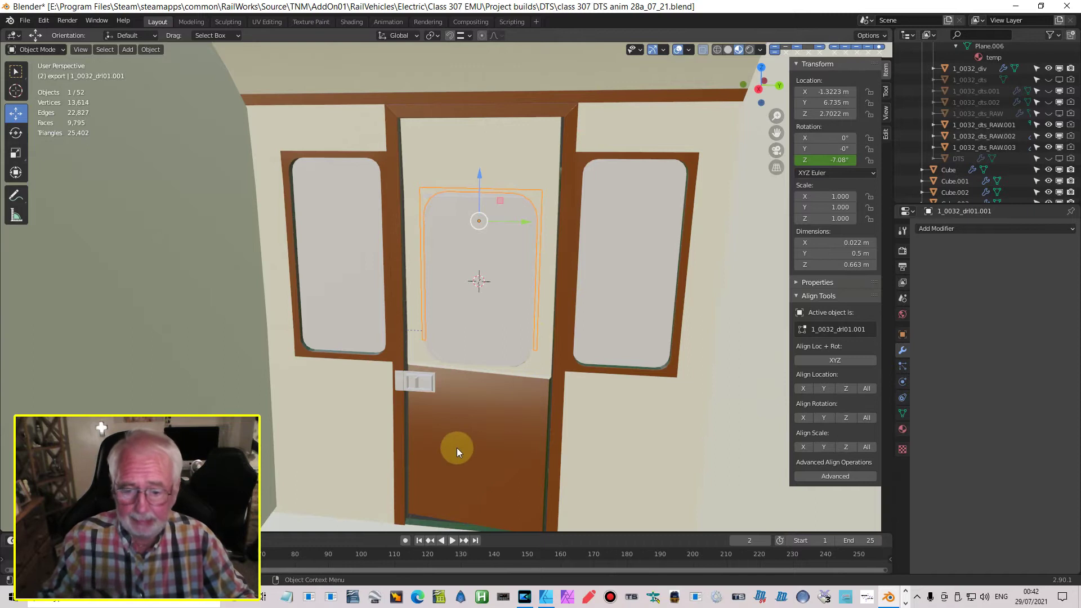
Step: Return the animation to frame 1 and add a 14-vertex mesh cylinder in the right orthographic view
click(418, 541)
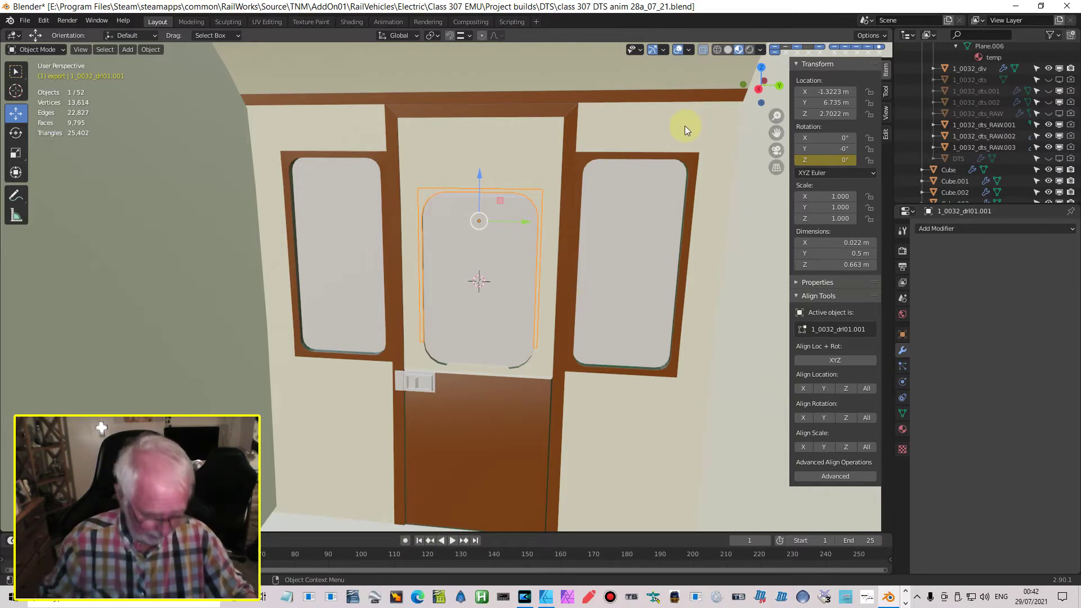
key(KP_3)
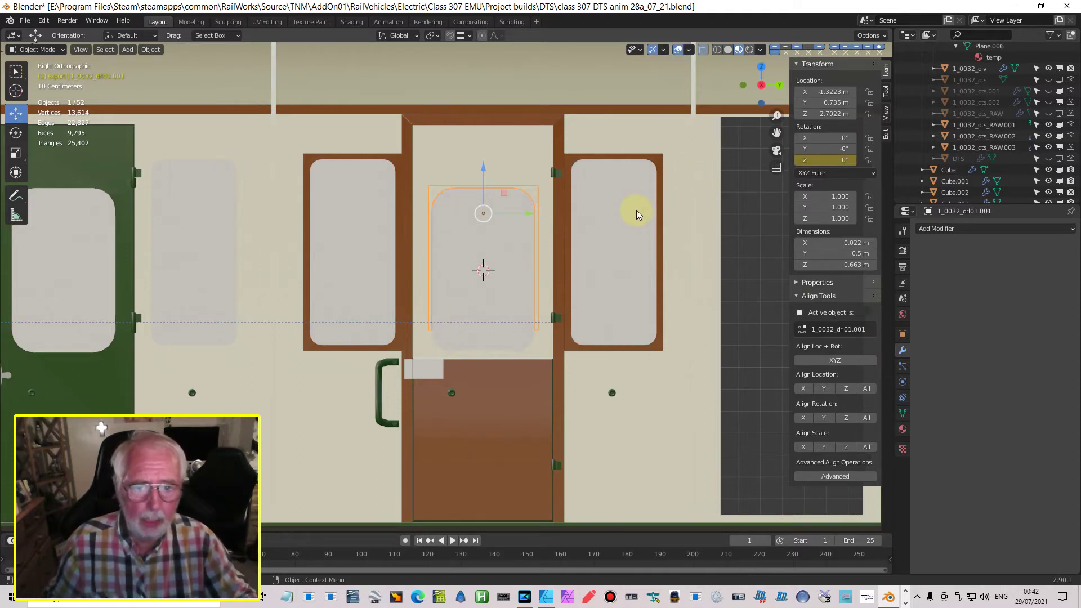
click(129, 50)
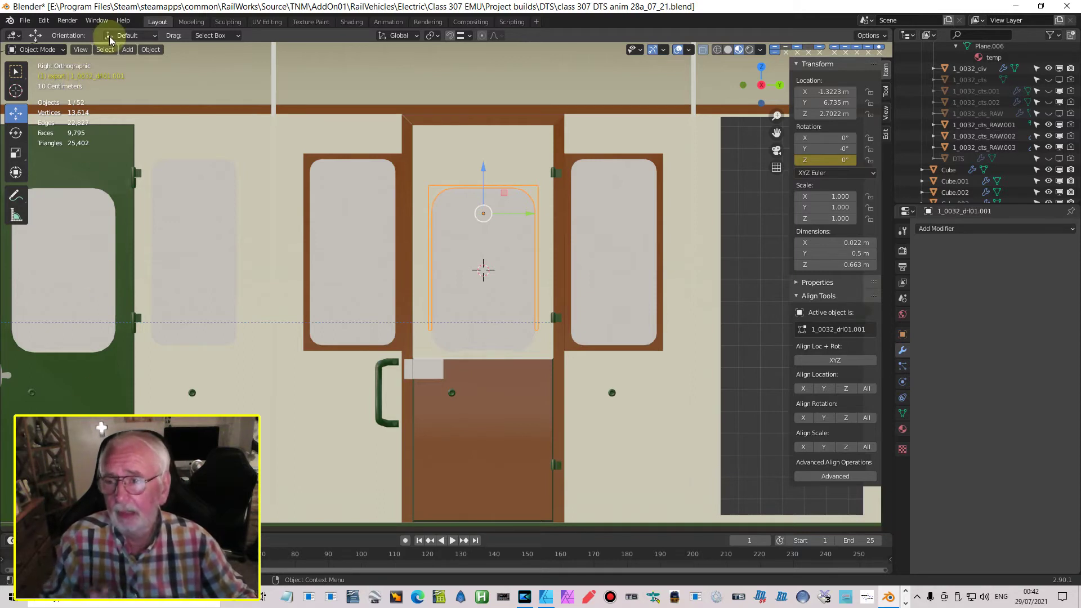
click(127, 50)
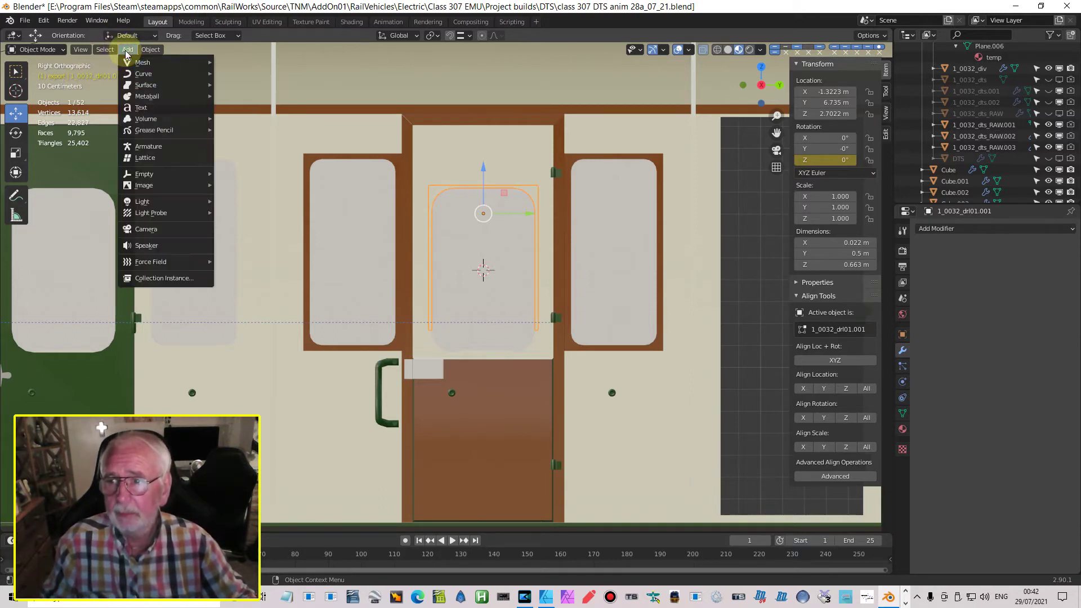
mouse_move(143, 62)
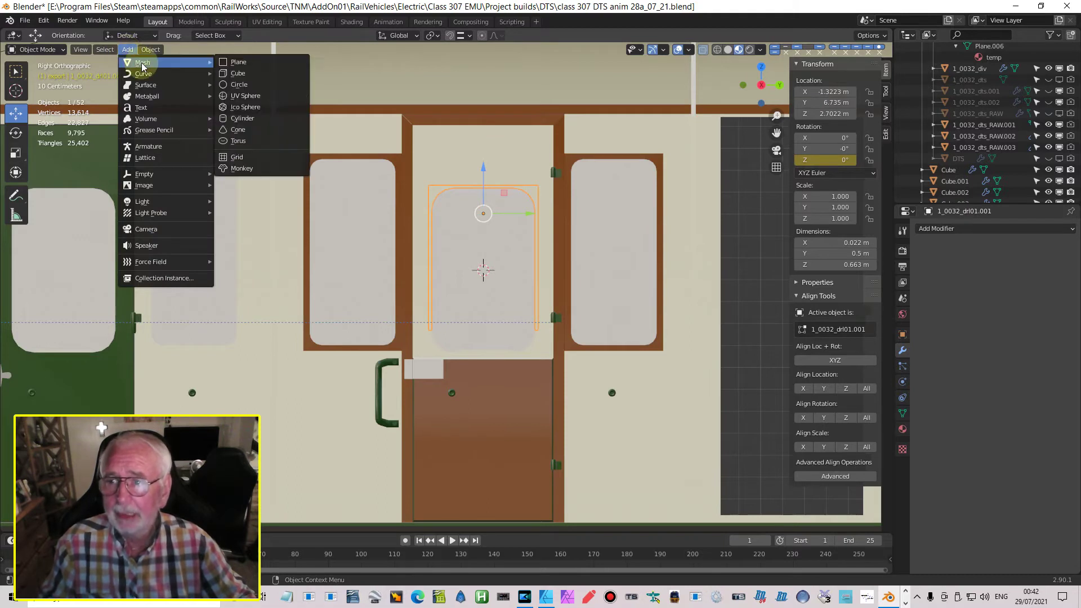
click(243, 118)
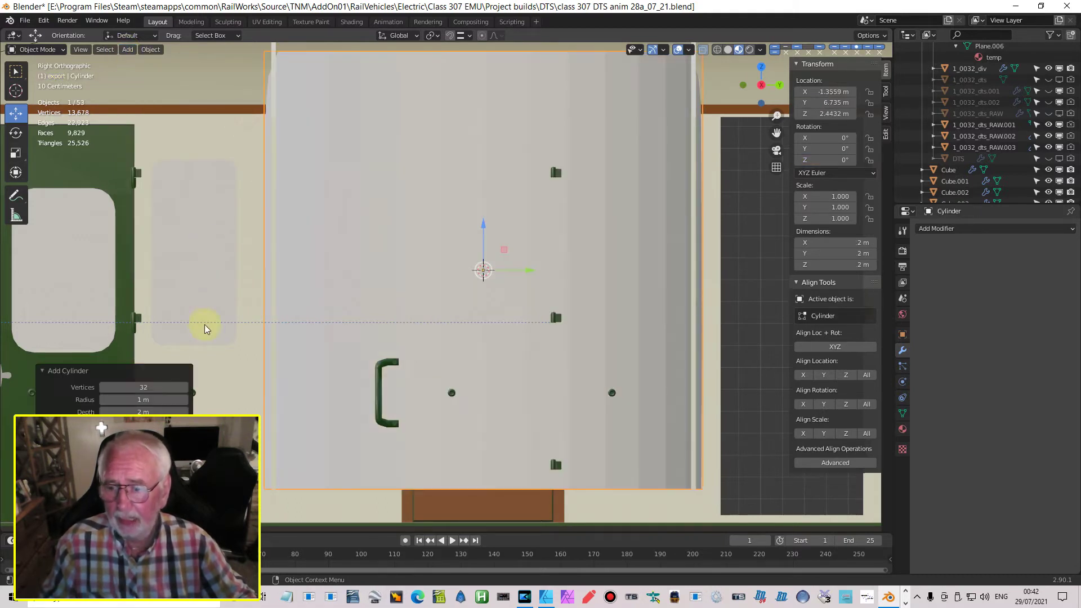
click(164, 387)
text(14)
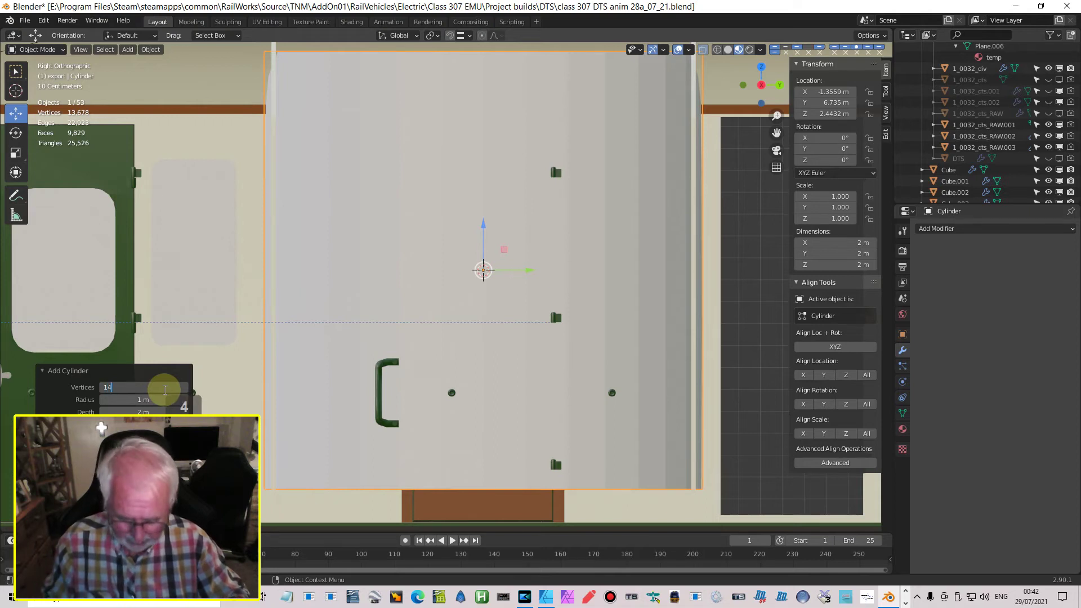
key(Return)
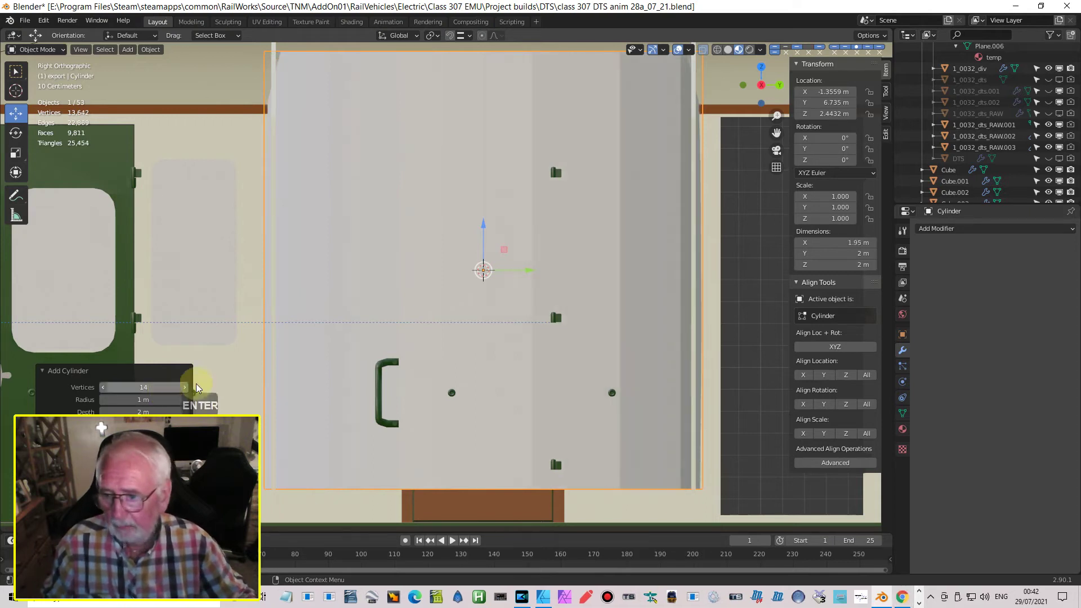
Step: Set the cylinder's radius and depth to 0.0191 m each and rotate it 90° about the Y axis
click(139, 400)
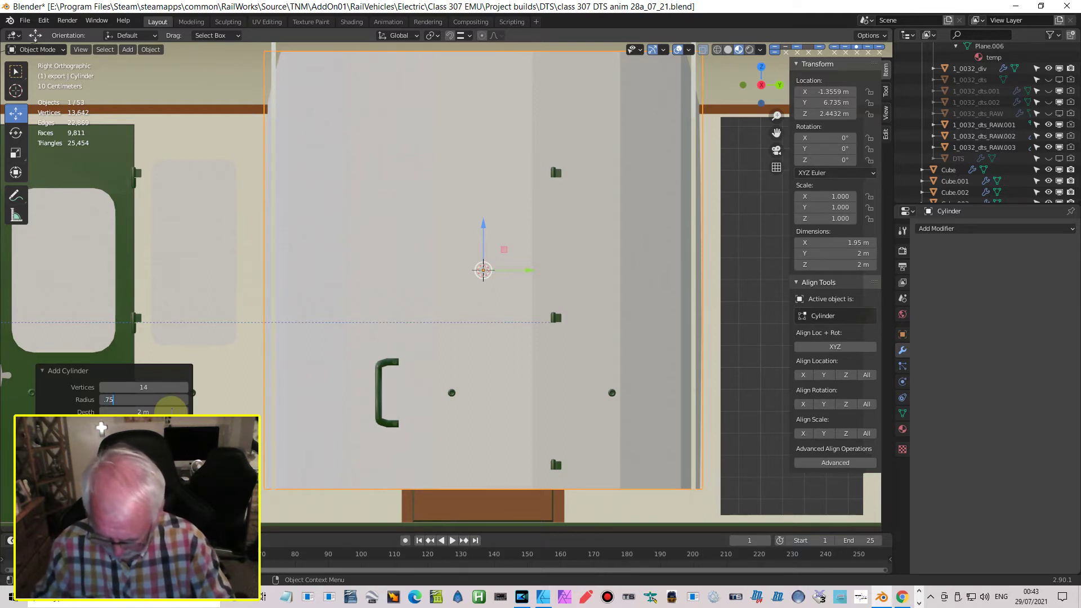
key(Return)
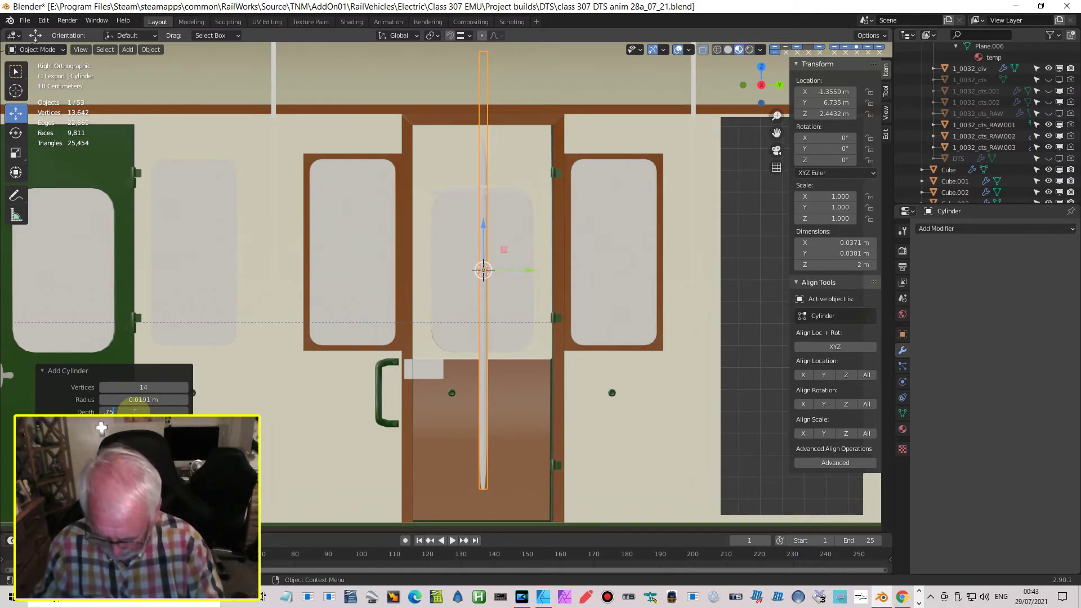
key(Return)
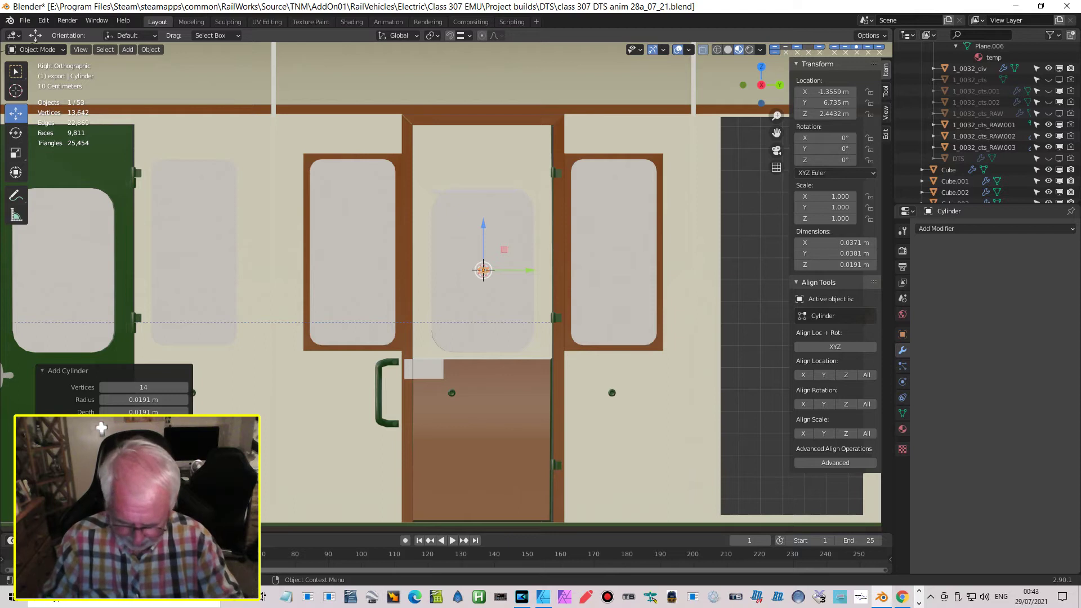
click(506, 238)
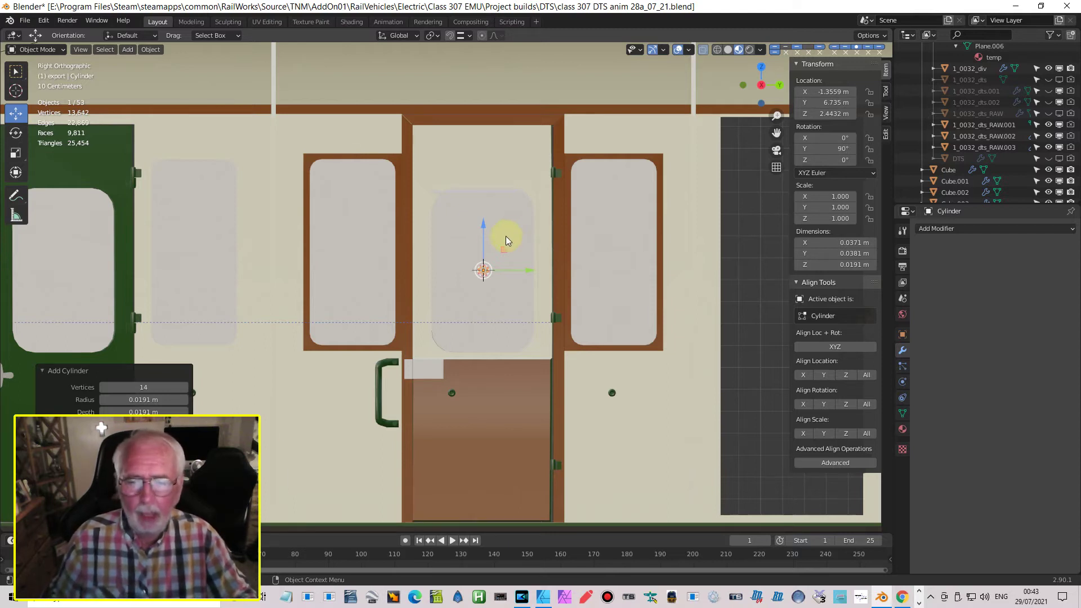
Step: Move the cylinder onto the top rail of the brown window frame beside the door, to about Y 7.3468 m and Z 2.9693 m
drag(483, 232, 482, 116)
drag(524, 161, 662, 168)
scroll(654, 180, up, 5)
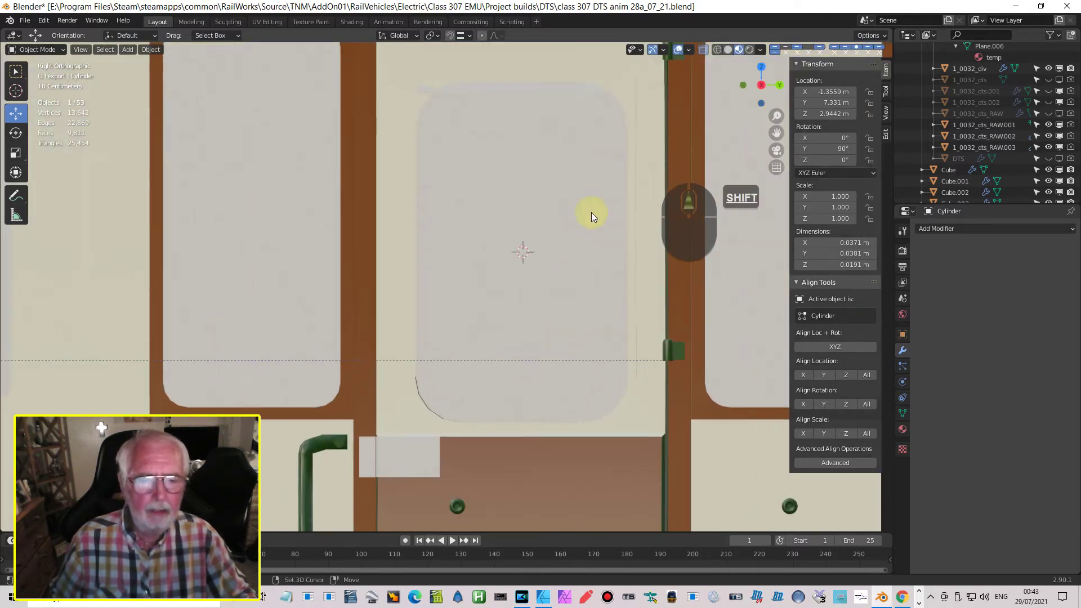
shift+middle_drag(591, 211, 278, 359)
scroll(394, 276, up, 2)
scroll(394, 276, up, 1)
drag(435, 145, 456, 145)
drag(407, 97, 411, 78)
scroll(438, 106, down, 1)
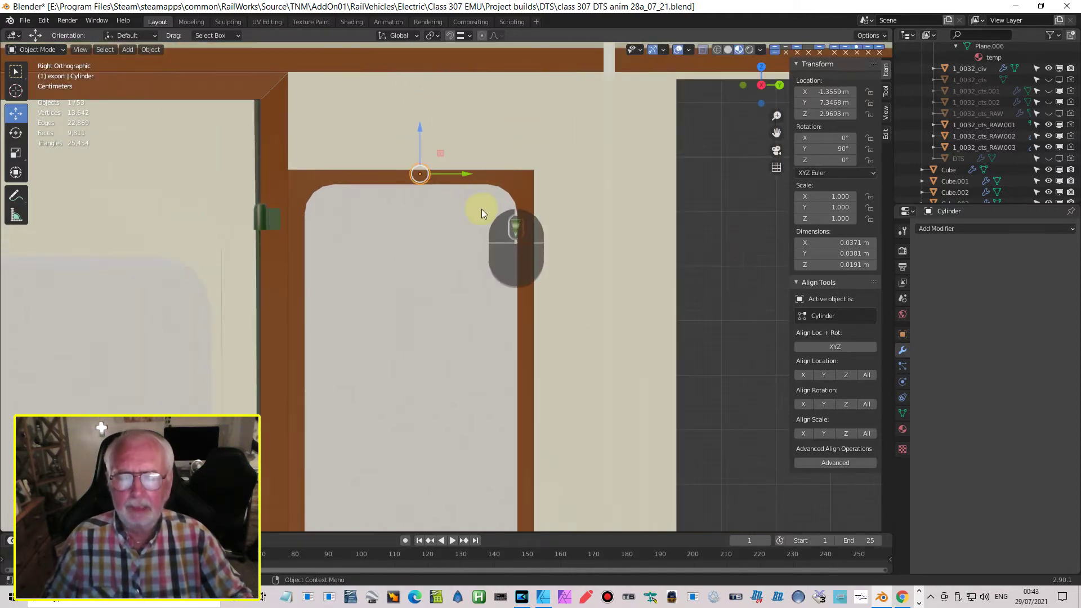
Step: Snap the 3D cursor to the selected cylinder on the window frame's top rail
scroll(472, 203, up, 3)
shift+middle_drag(468, 218, 484, 317)
scroll(459, 295, up, 2)
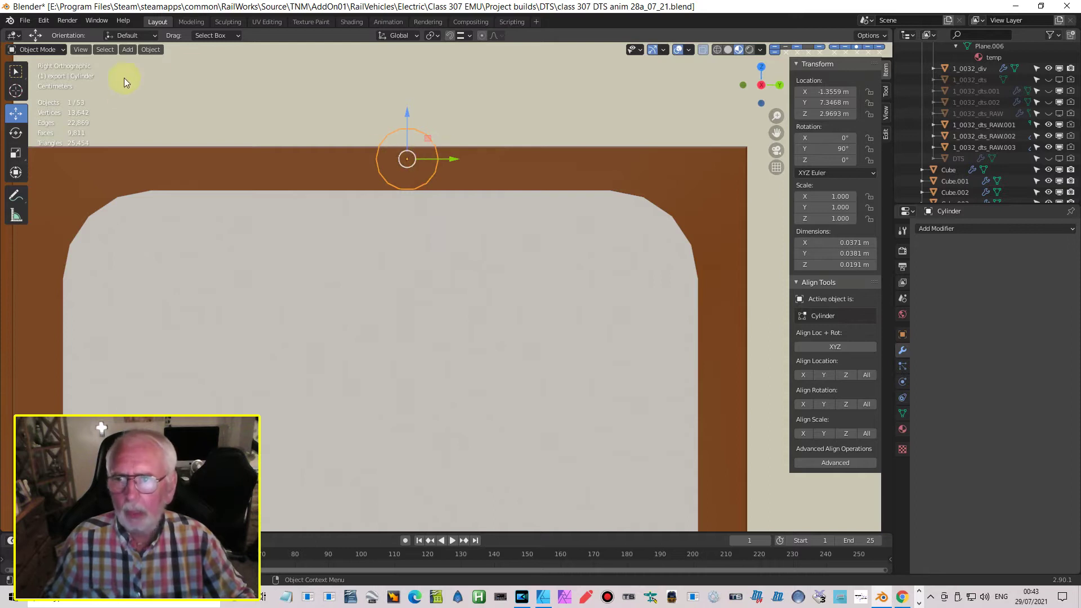
click(130, 51)
mouse_move(150, 49)
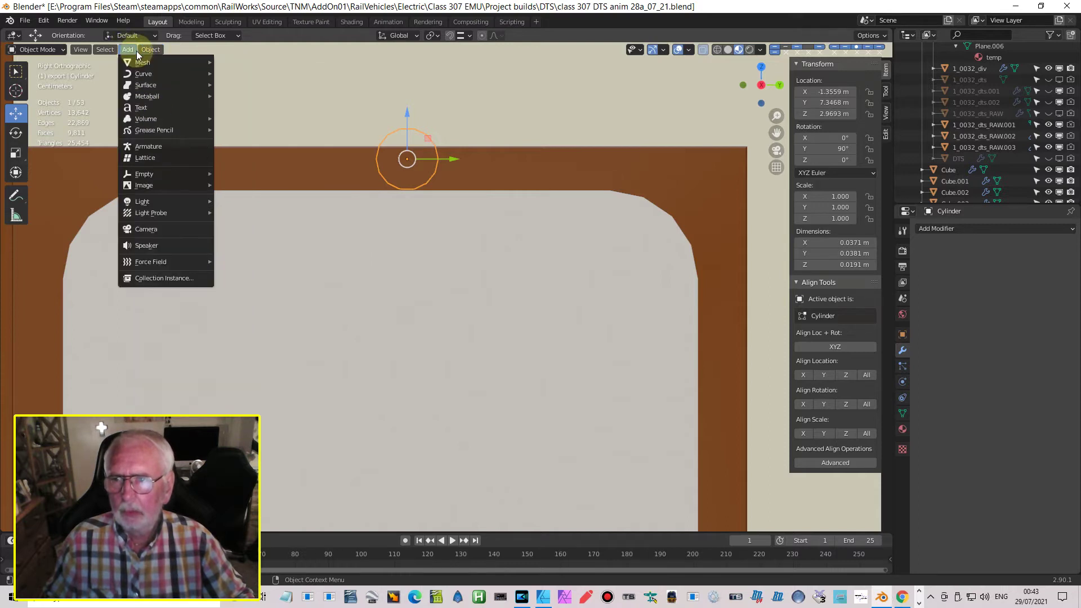
mouse_move(167, 118)
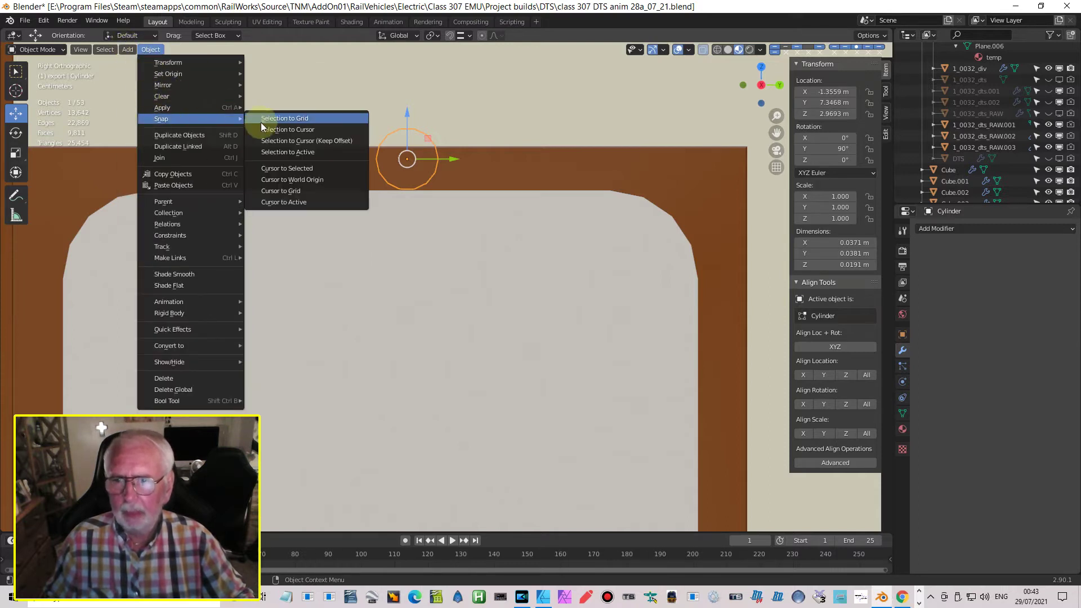
click(295, 167)
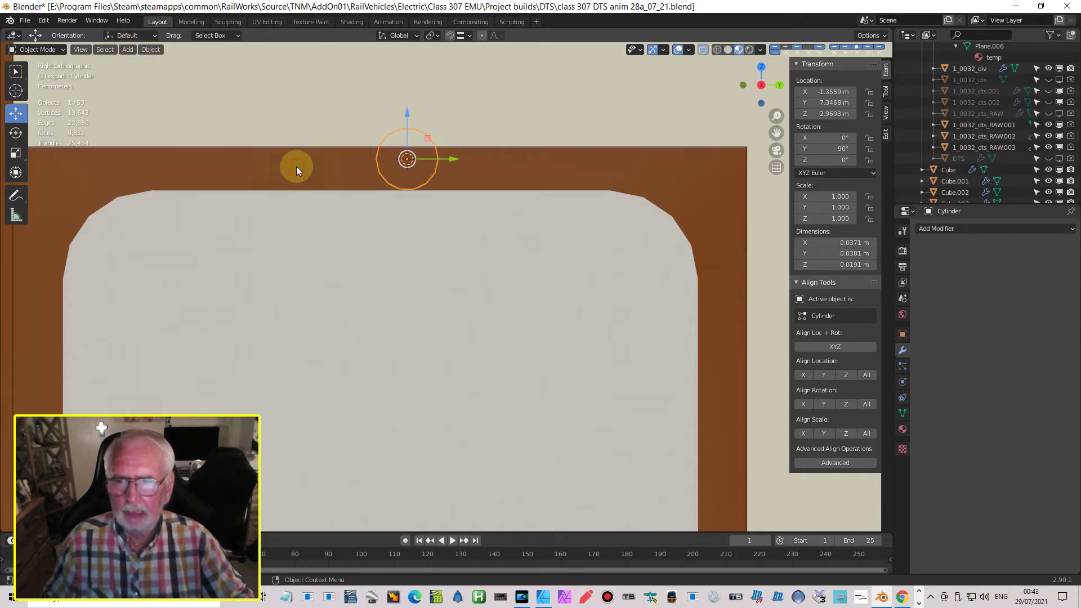
Step: Add a second 14-vertex cylinder of 0.0191 m radius at the 3D cursor and rotate it 90° about the Y axis
click(128, 49)
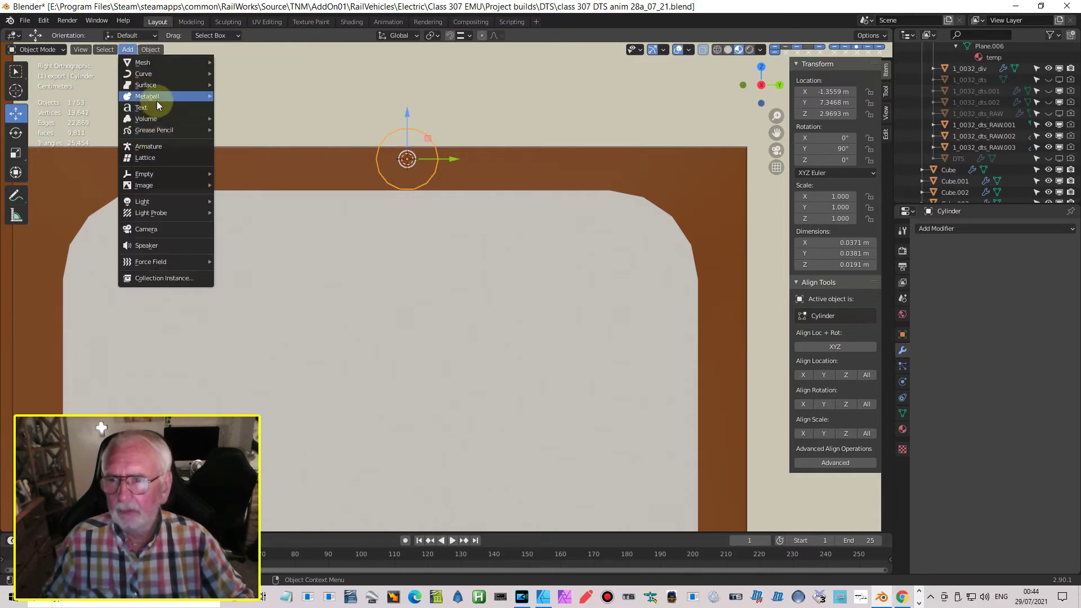
mouse_move(178, 63)
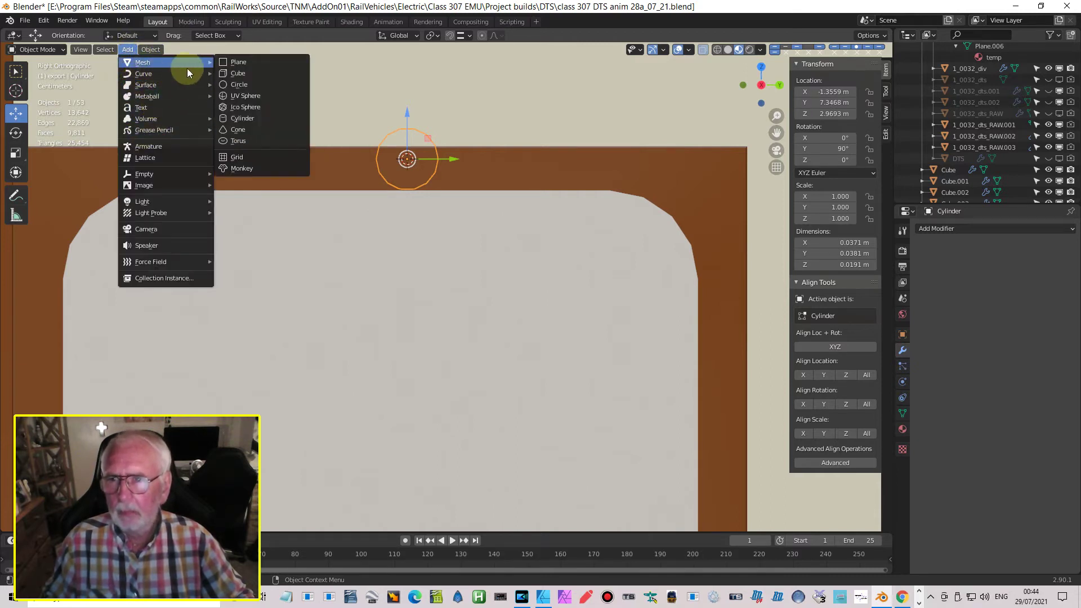
click(248, 118)
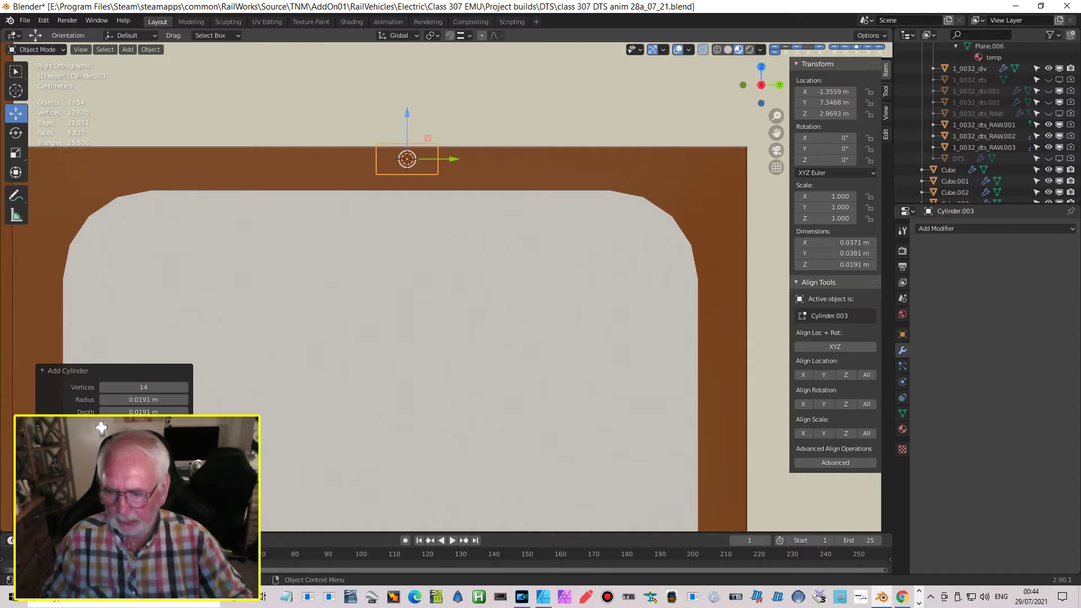
text(ry90)
key(Return)
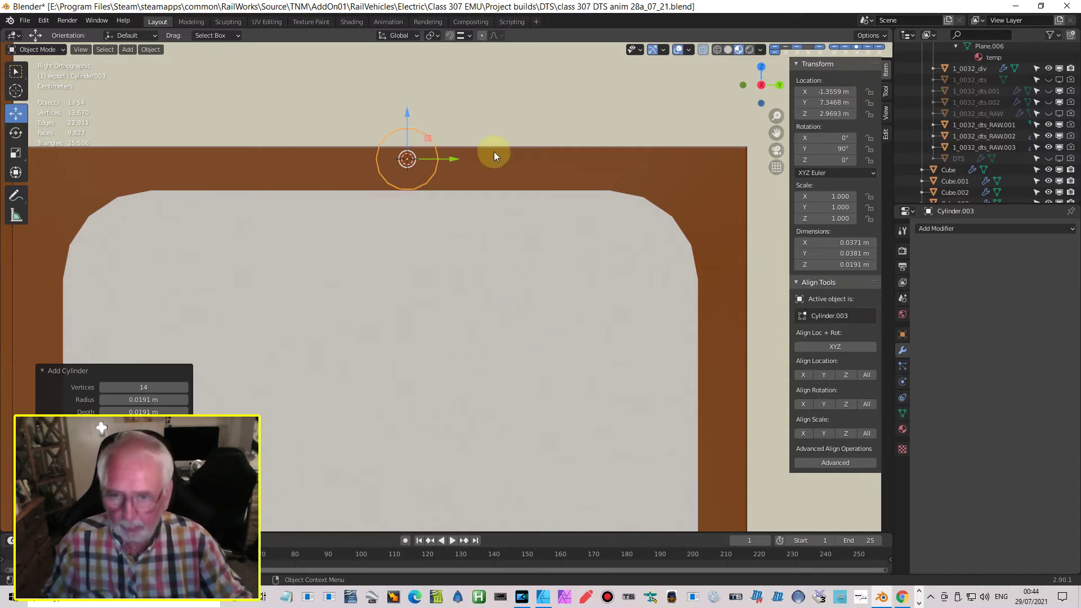
Step: Scale the second cylinder down to about 0.68 inside the first one, using wireframe shading to judge the gap
key(s)
click(473, 153)
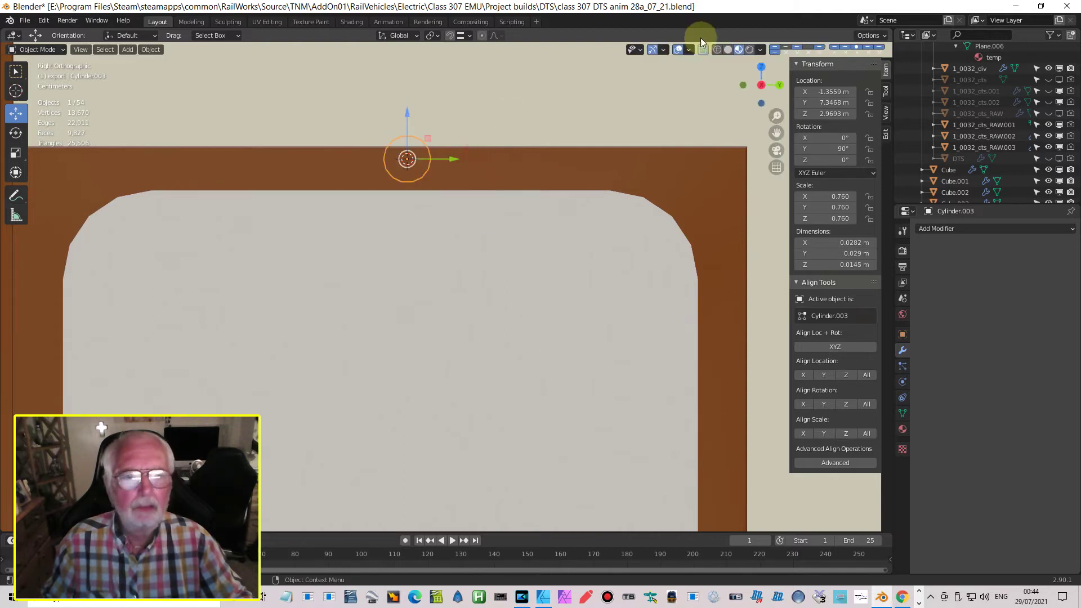
click(718, 50)
scroll(492, 133, up, 3)
shift+middle_drag(490, 137, 491, 234)
key(s)
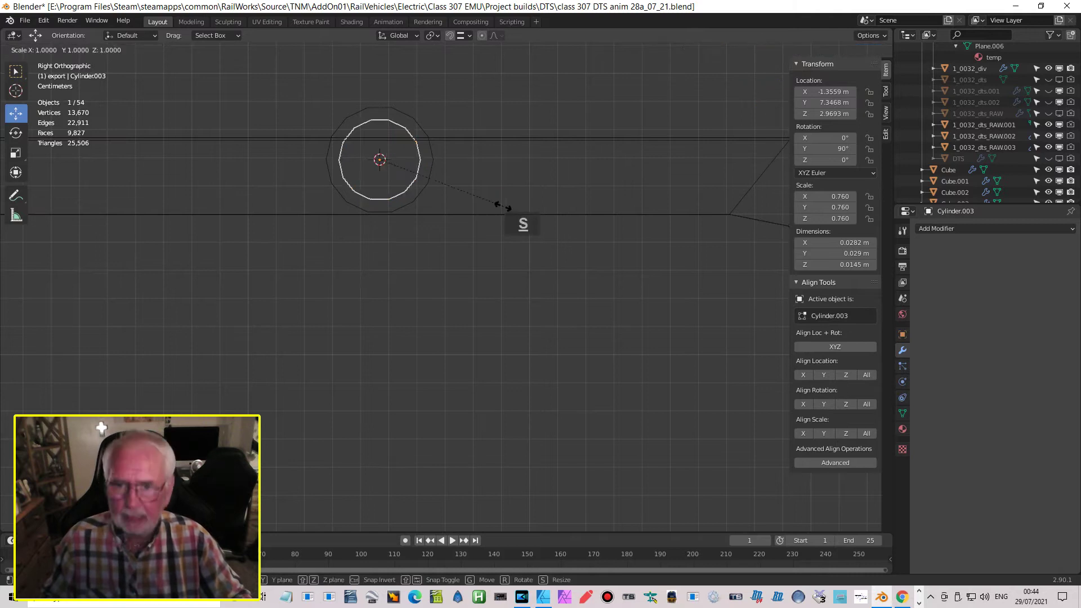
click(489, 203)
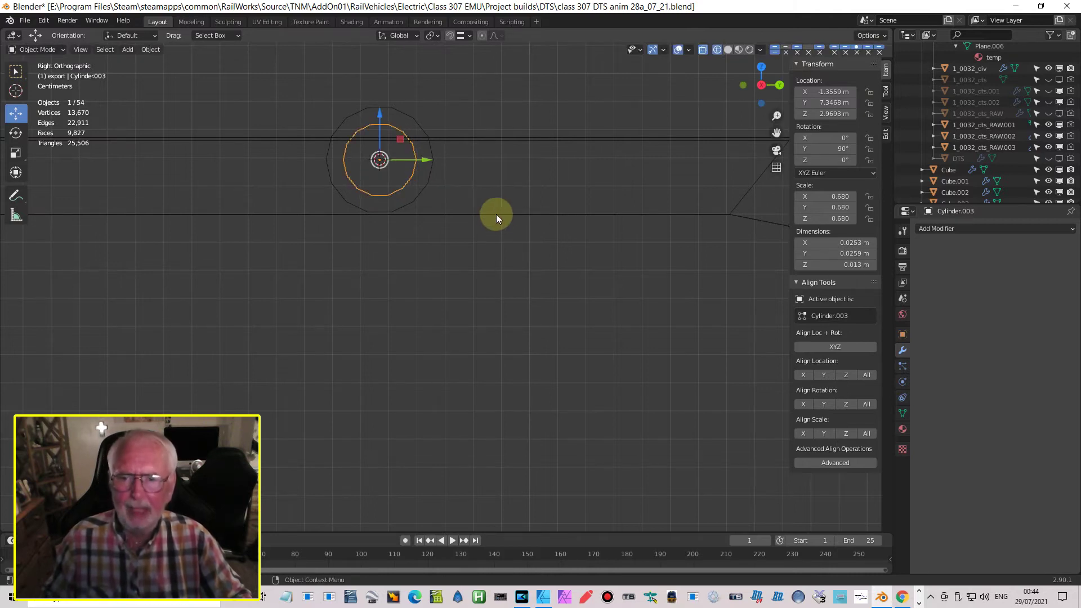
middle_drag(498, 218, 475, 315)
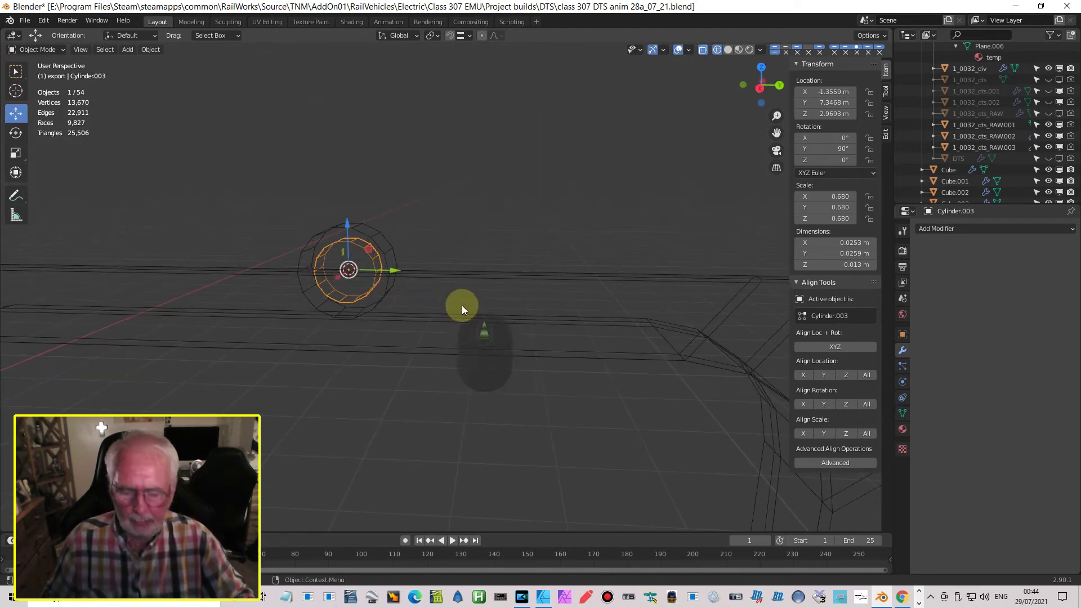
key(KP_3)
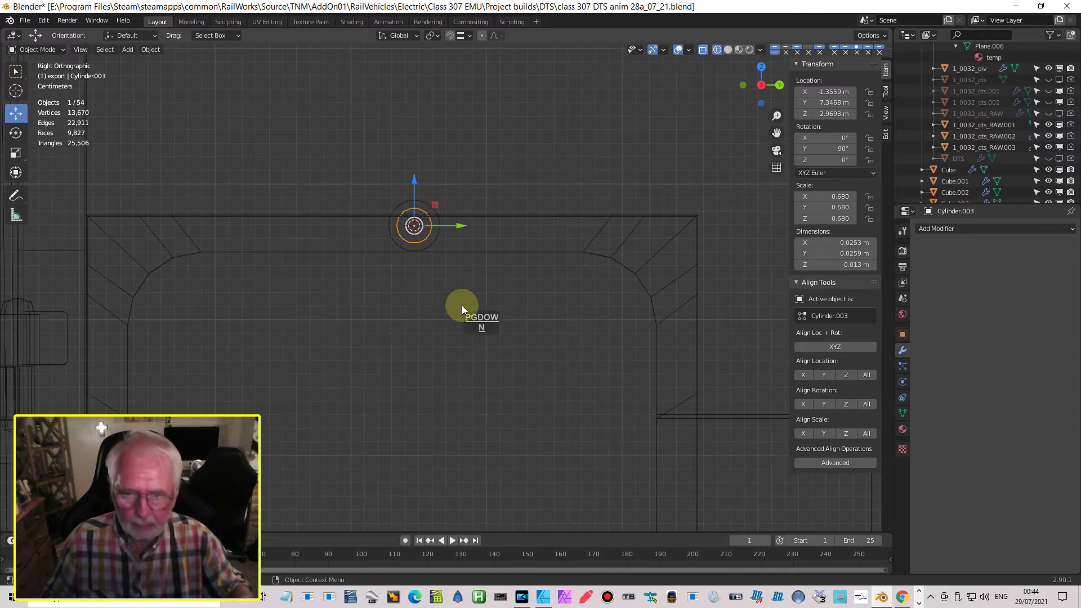
scroll(559, 210, up, 4)
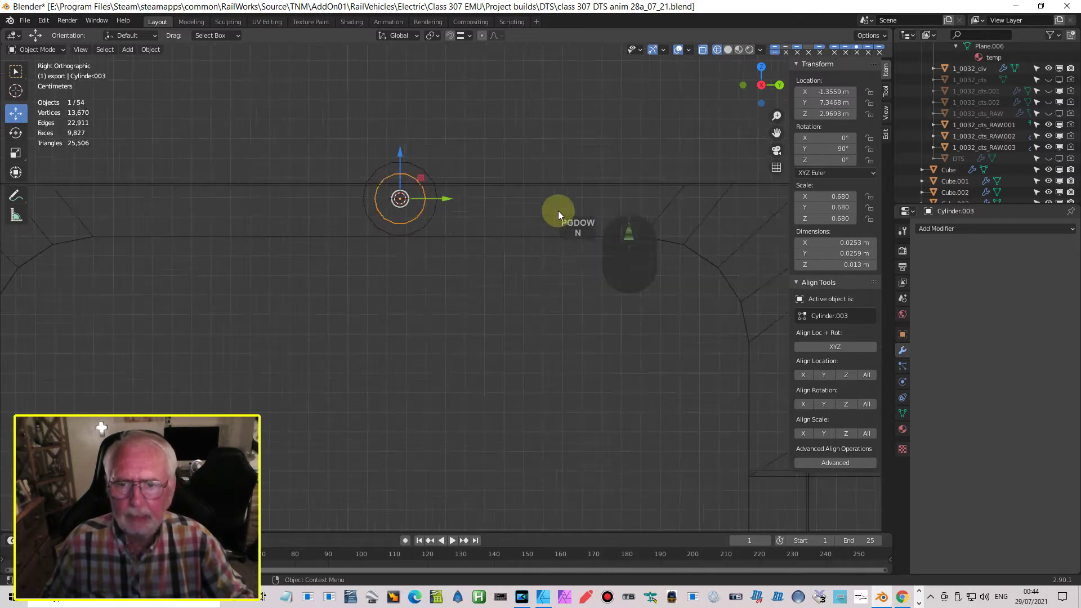
Step: Rotate the outer cylinder's mesh on the window frame's top rail by about -12.4° in the side view, working in vertex mode
click(428, 185)
key(Tab)
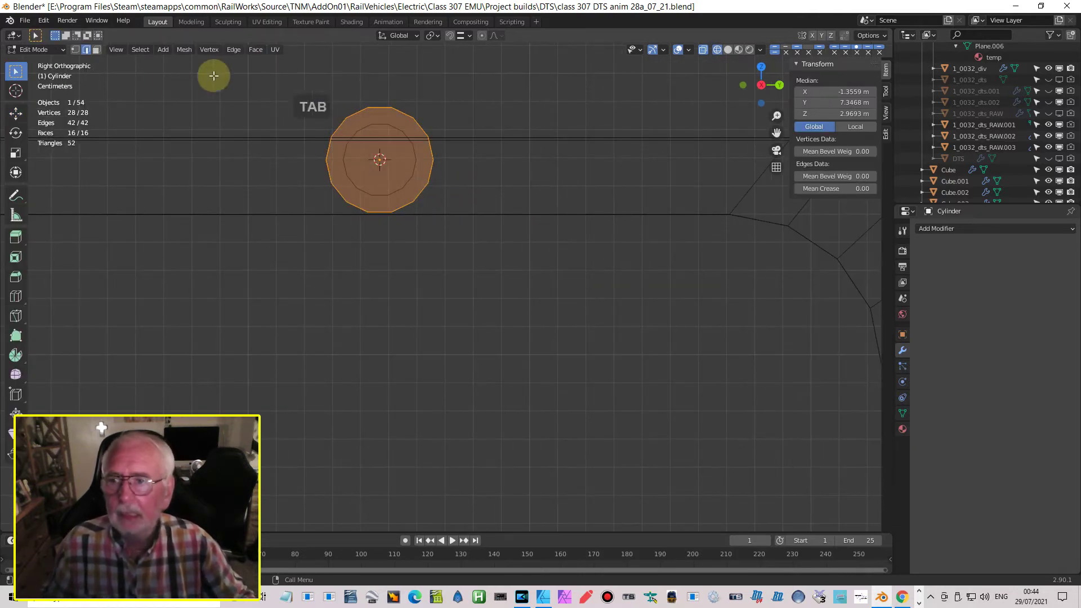
click(75, 50)
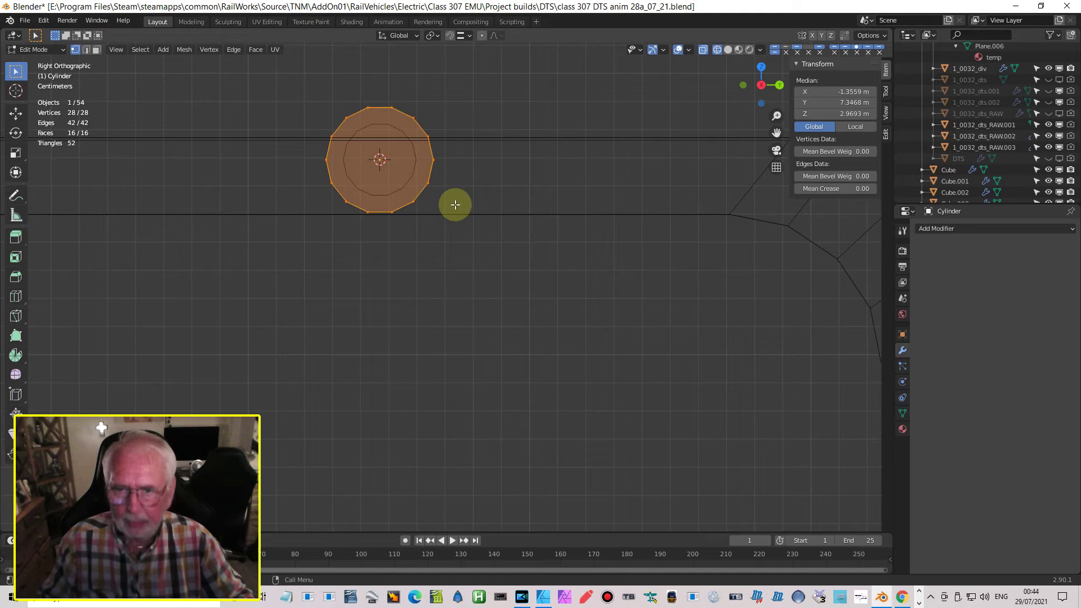
key(r)
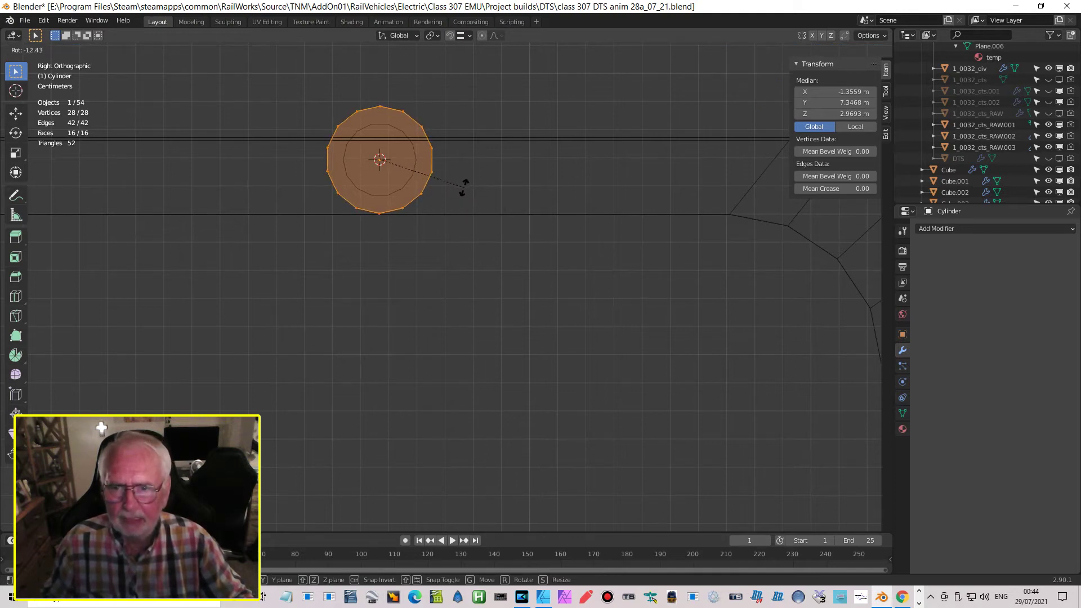
click(464, 187)
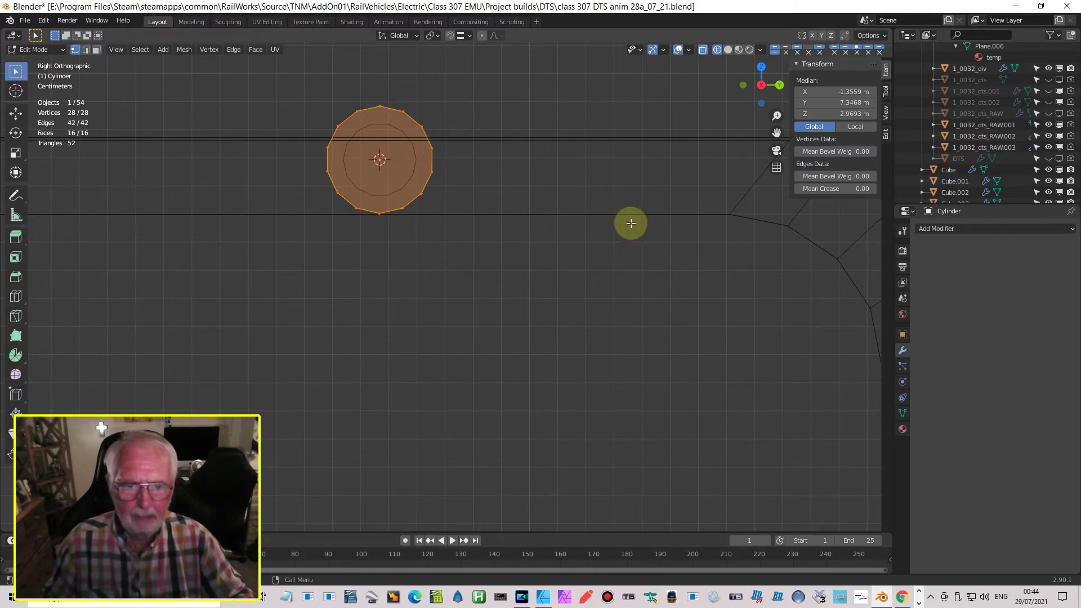
Step: Extrude the outer cylinder's eight vertices facing the frame's lower right into an arm ending at about Y 7.6663 m and Z 2.8124 m
scroll(650, 258, down, 2)
scroll(649, 258, down, 1)
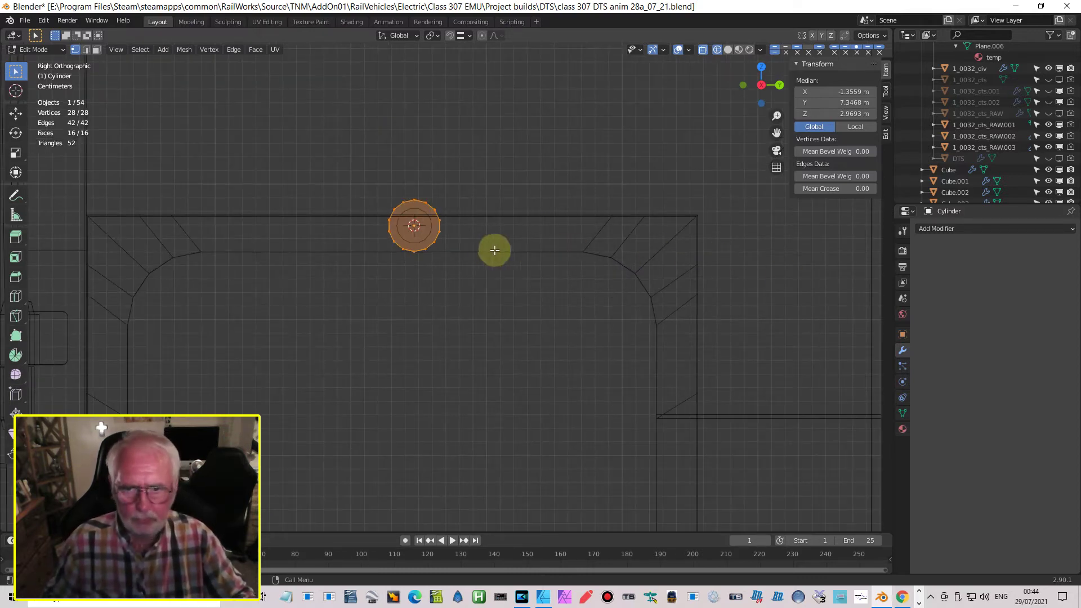
key(alt+a)
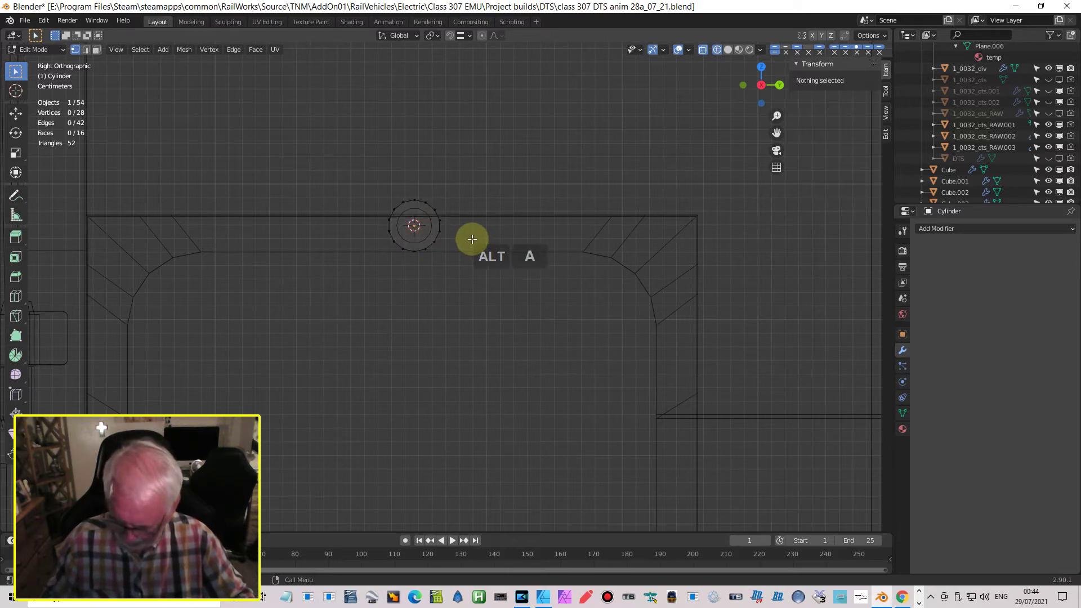
key(b)
drag(423, 216, 472, 260)
scroll(473, 260, down, 1)
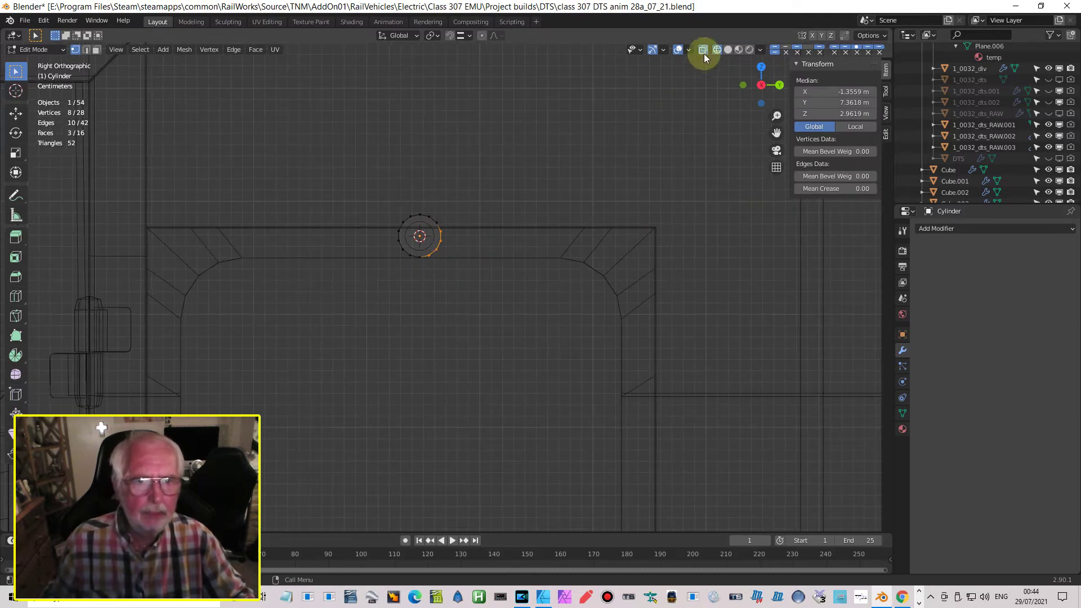
shift+middle_drag(627, 255, 535, 240)
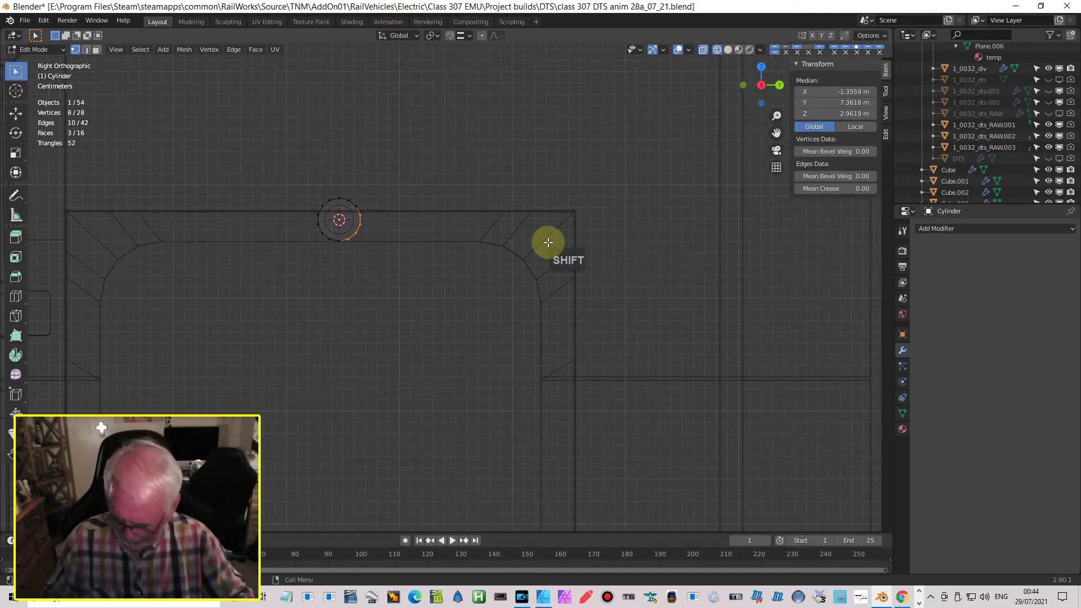
key(e)
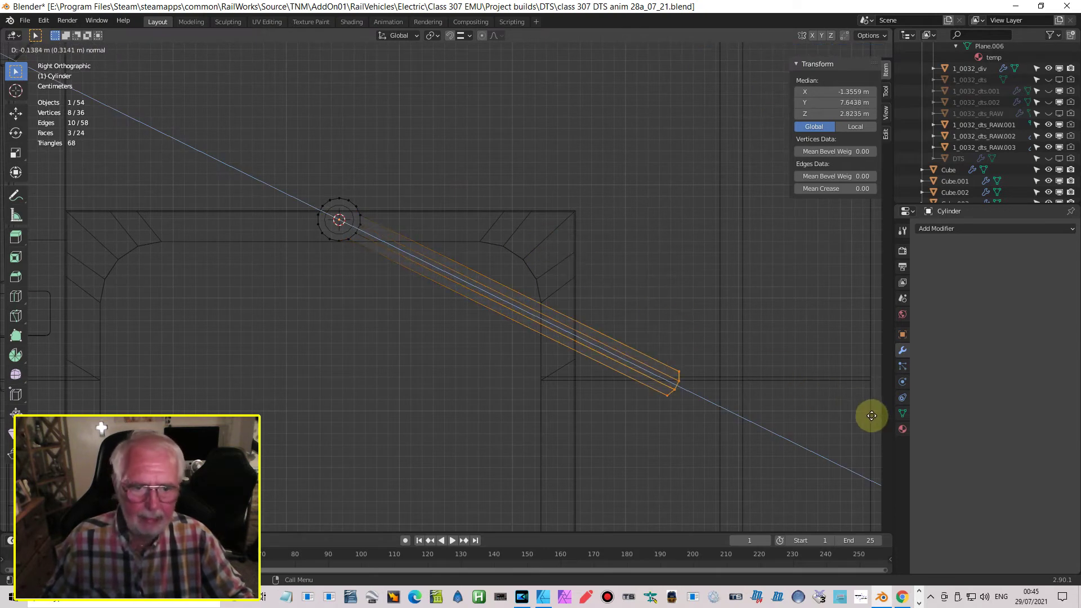
click(886, 423)
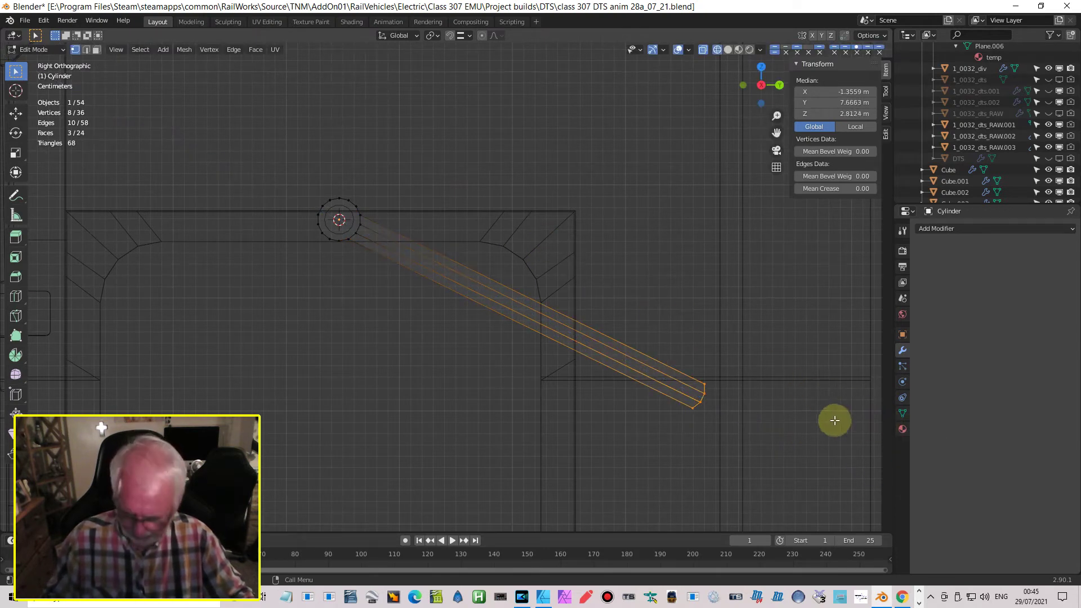
Step: Raise the arm's end to about Y 7.6768 m and Z 2.8971 m and flatten it by scaling to 0 along Y
key(g)
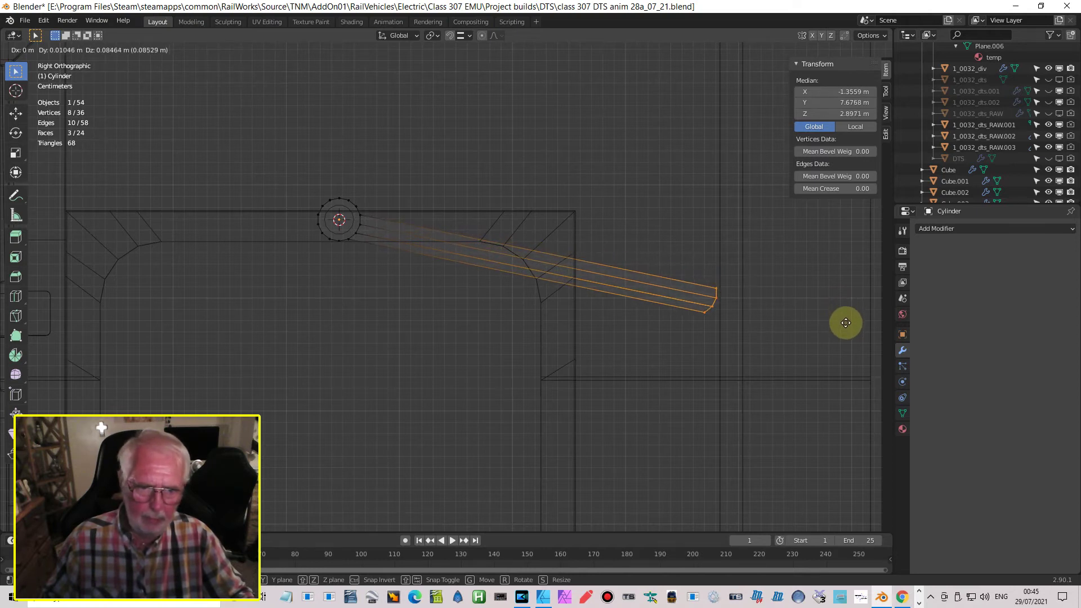
click(846, 323)
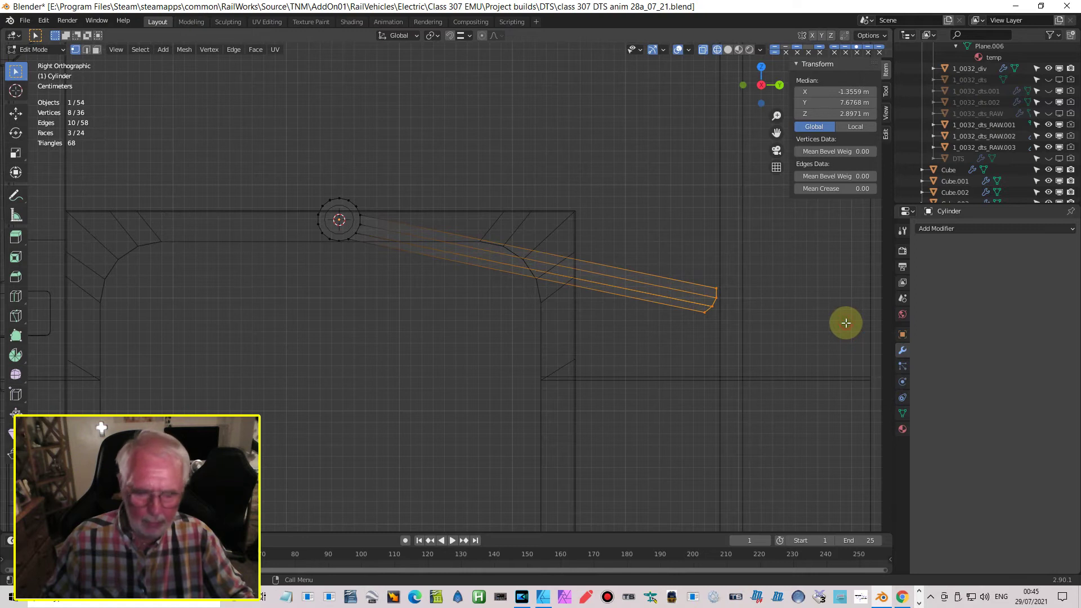
key(s)
key(y)
key(0)
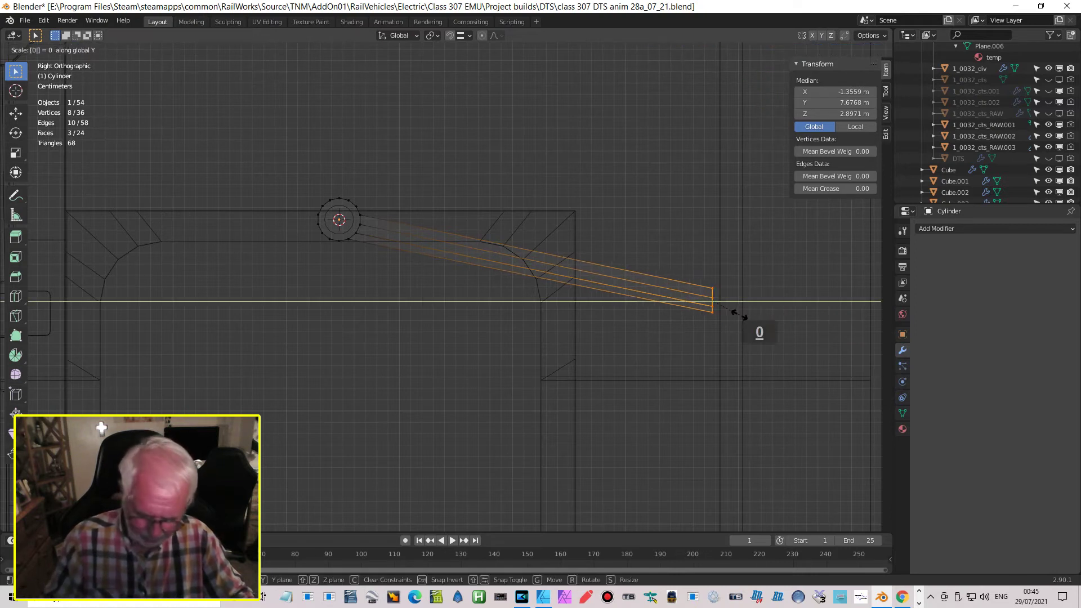
key(Return)
Step: Scale the arm's flattened end face along Z to about 1.18
shift+middle_drag(713, 309, 633, 277)
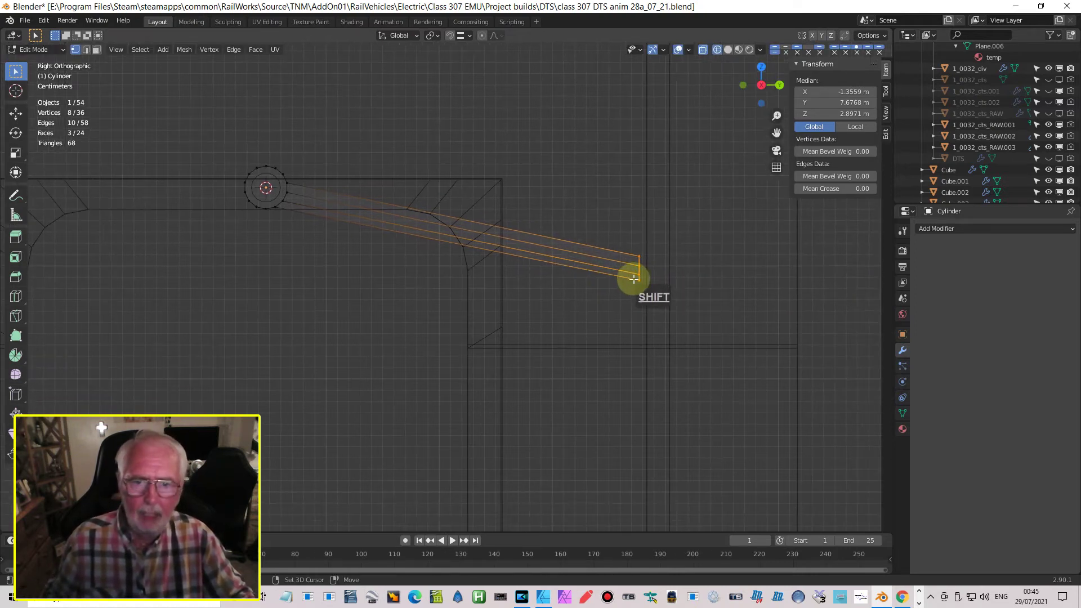
scroll(684, 261, up, 3)
shift+middle_drag(736, 263, 683, 261)
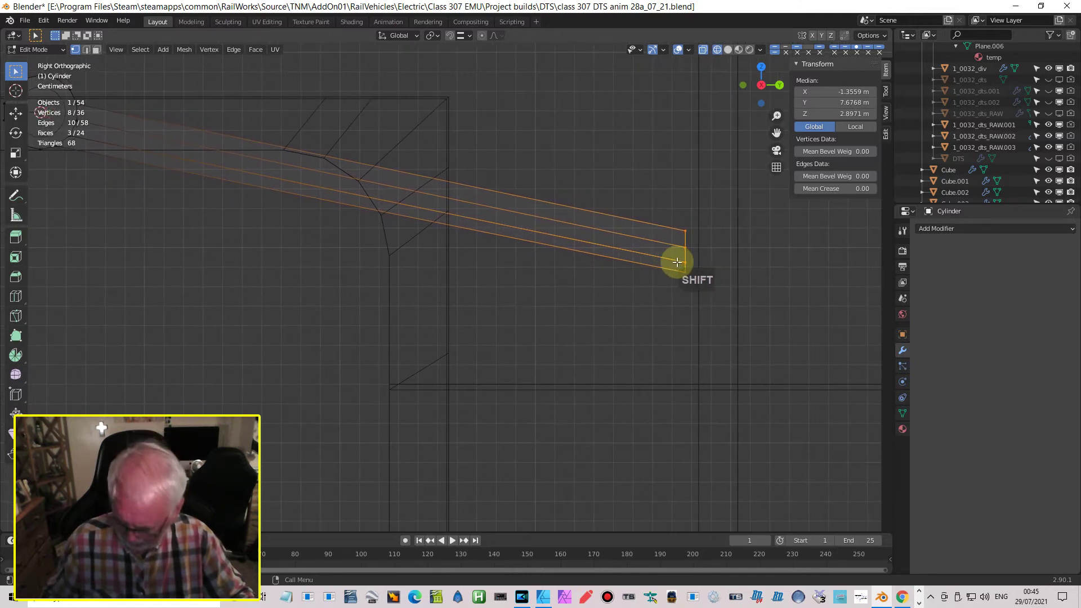
key(s)
key(z)
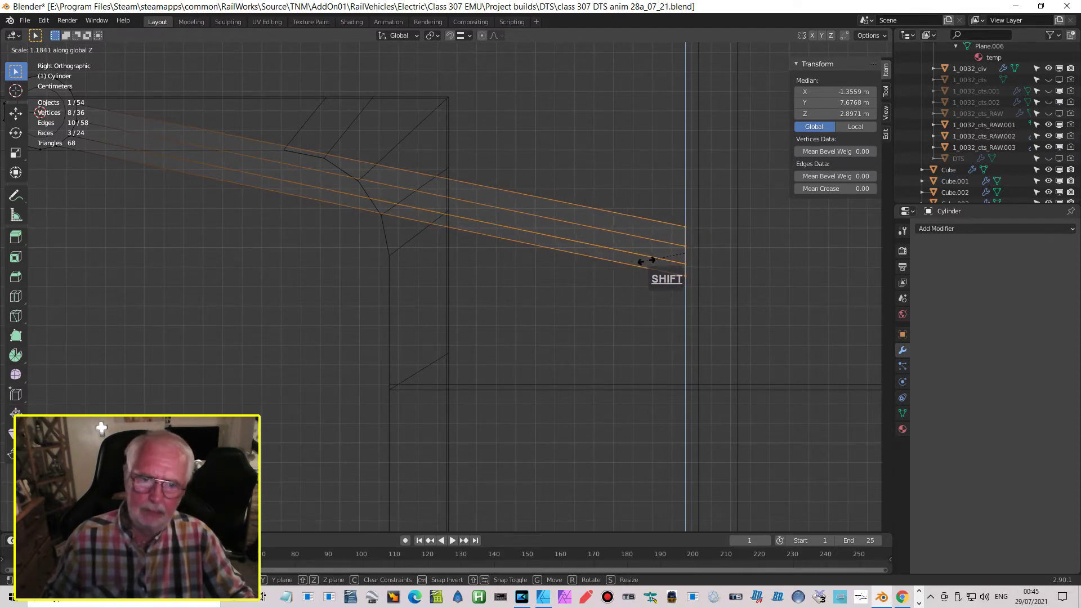
click(647, 262)
scroll(664, 278, down, 4)
scroll(664, 277, up, 2)
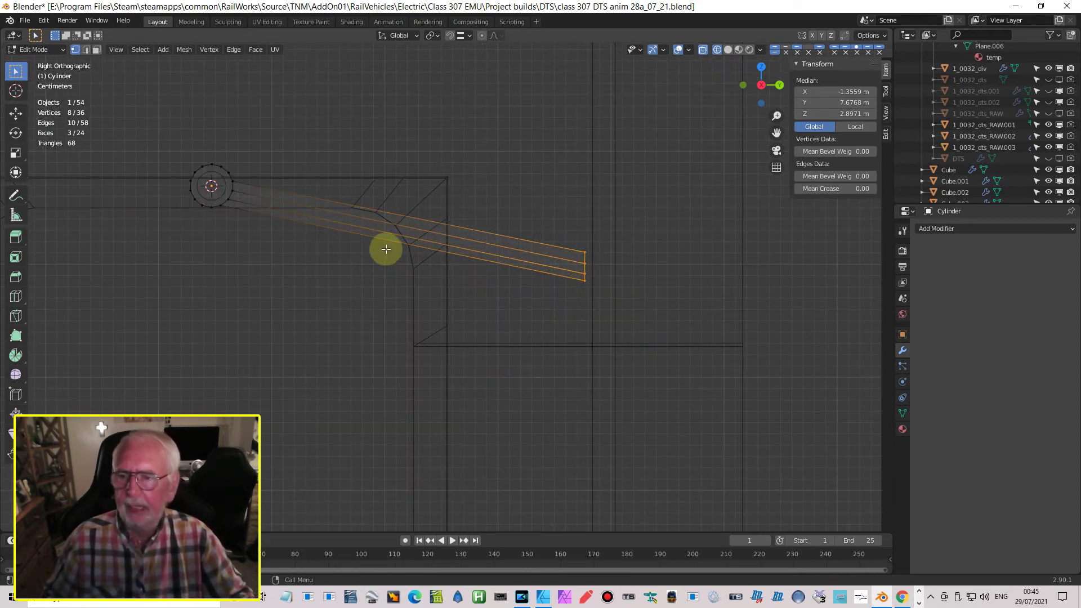
scroll(388, 251, up, 1)
scroll(386, 250, up, 1)
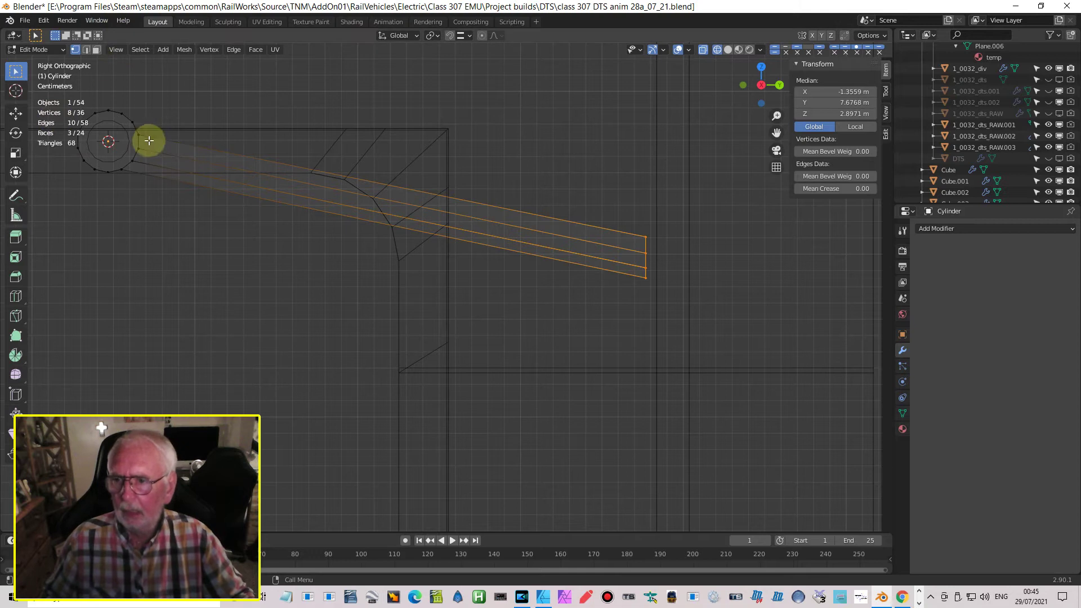
Step: Return to object mode and set the inner cylinder's X location to 0 m
key(Tab)
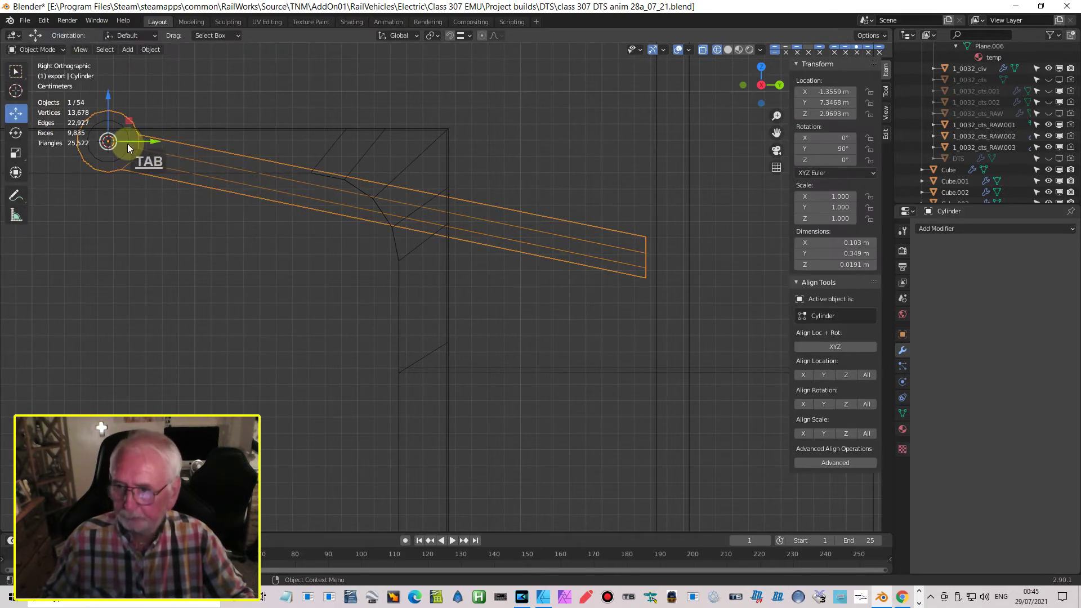
click(124, 151)
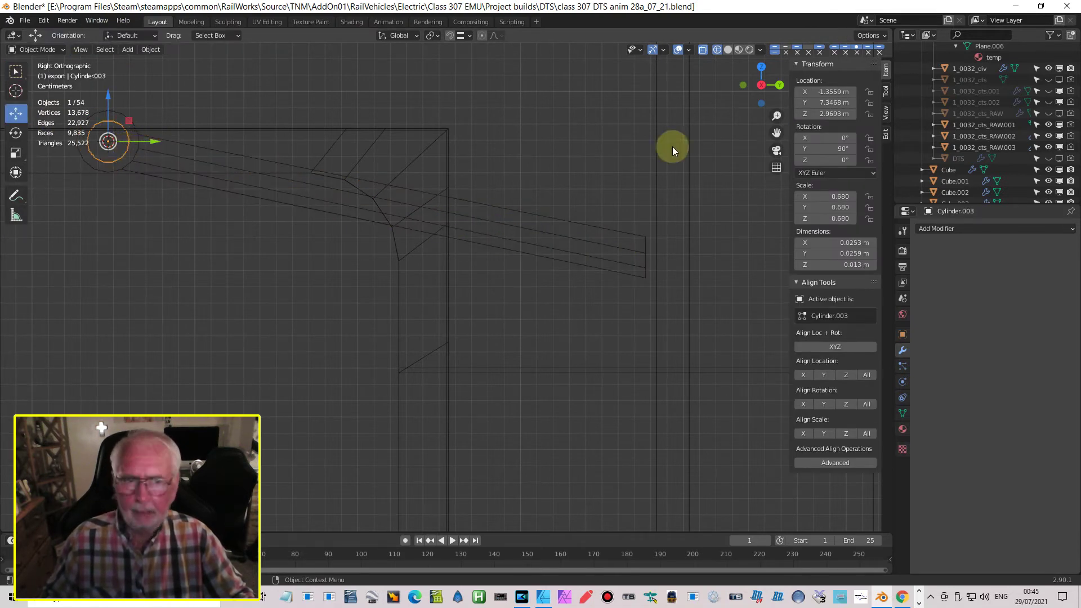
click(825, 91)
text(0)
key(Return)
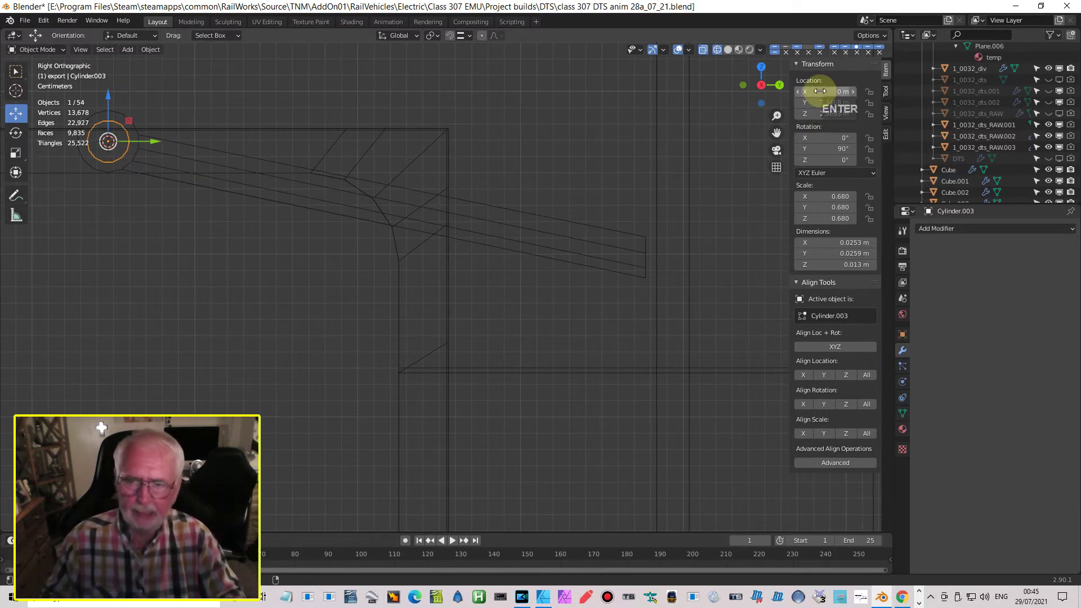
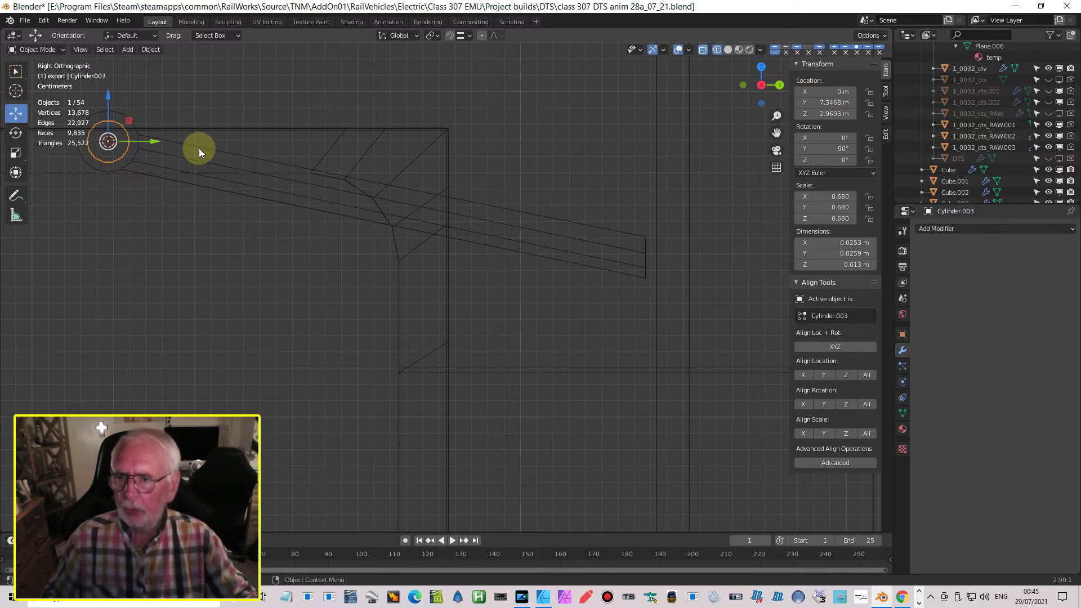
Step: Reopen the arm object's mesh for editing and start adding a new mesh primitive
click(185, 144)
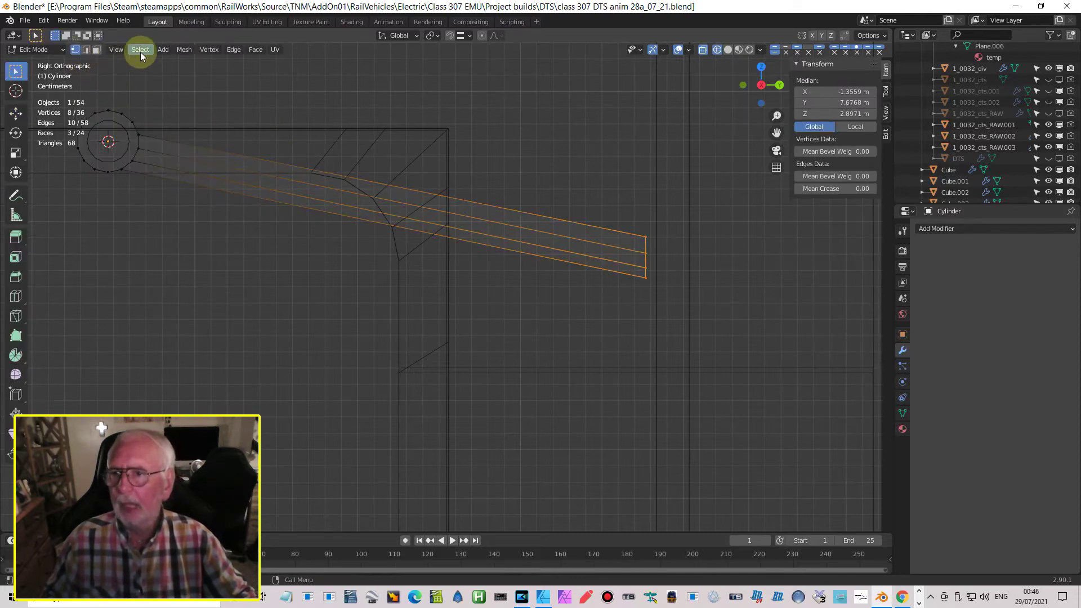
click(163, 50)
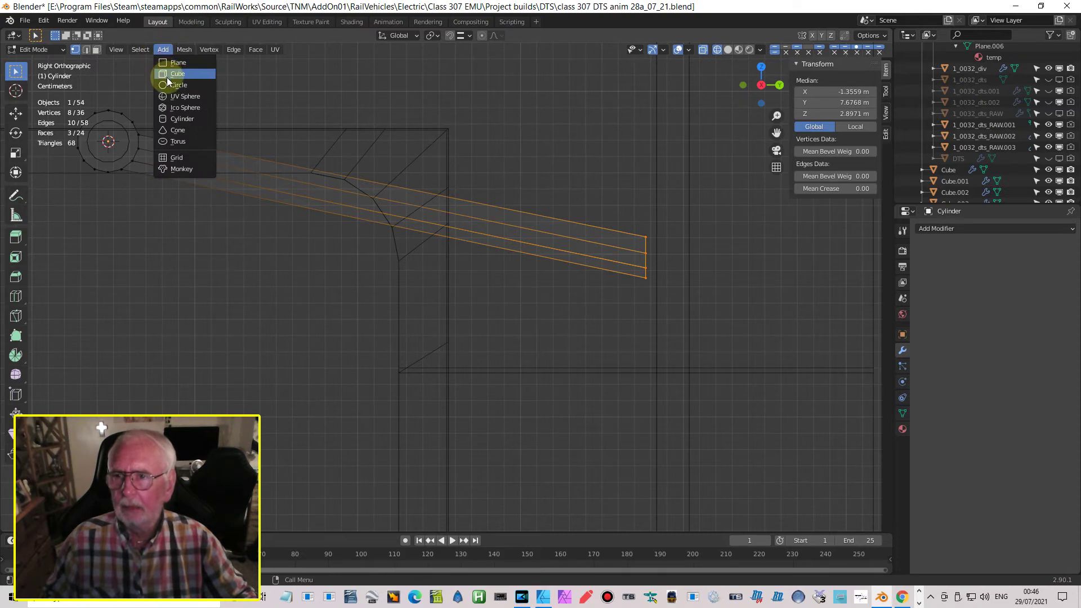
Step: Add a cube to the arm's mesh and scale it down to a small block around the arm's round end
click(166, 77)
scroll(473, 205, down, 8)
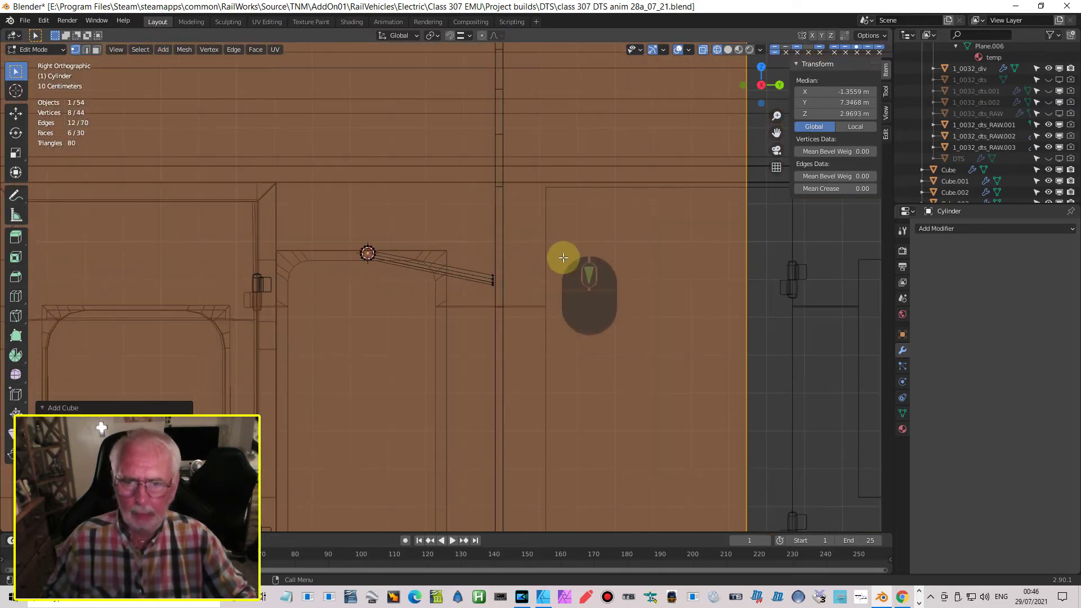
scroll(563, 258, down, 3)
key(s)
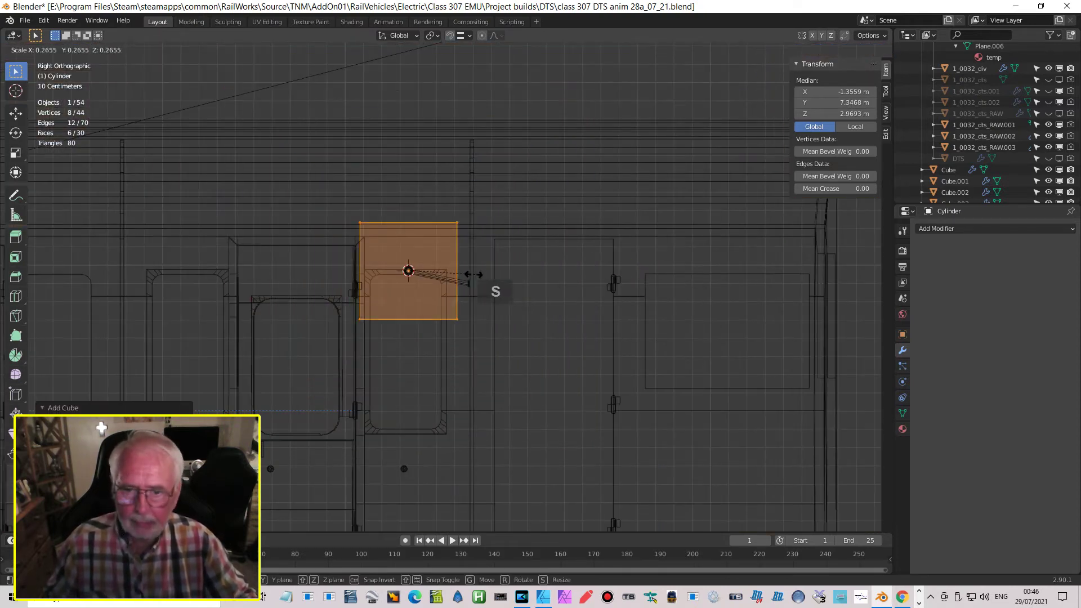
click(419, 267)
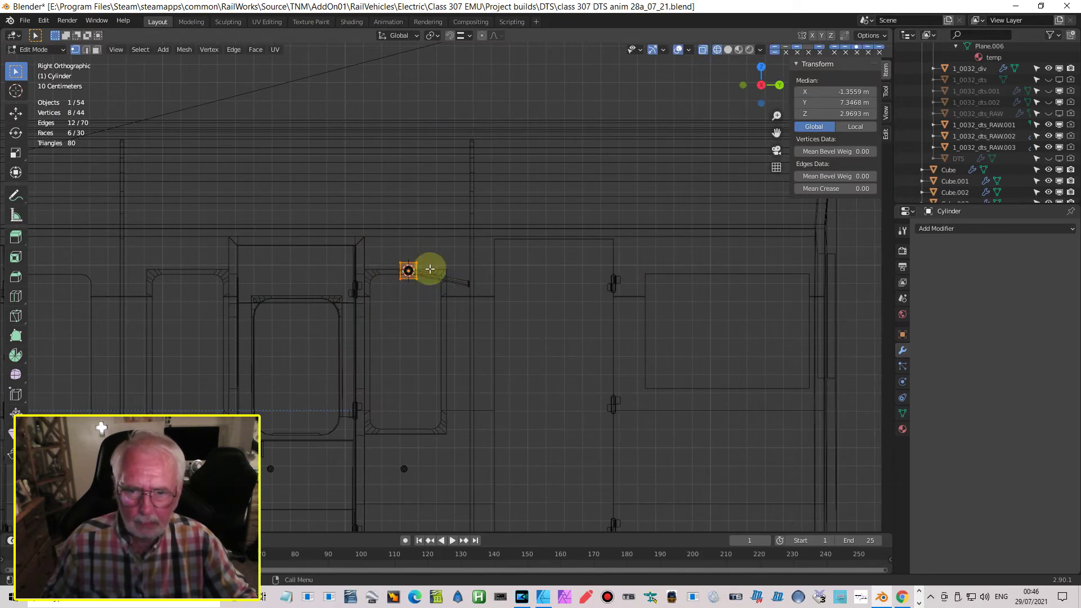
Step: Move the small cube along the Y axis to about 7.689 m, just above the arm's free end
scroll(491, 293, up, 5)
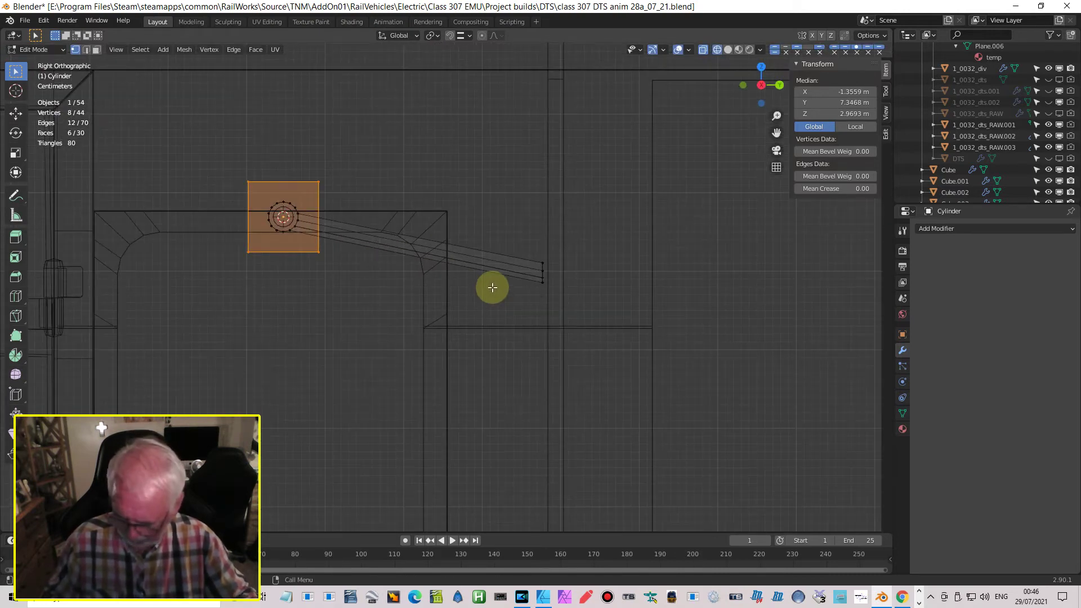
key(g)
key(y)
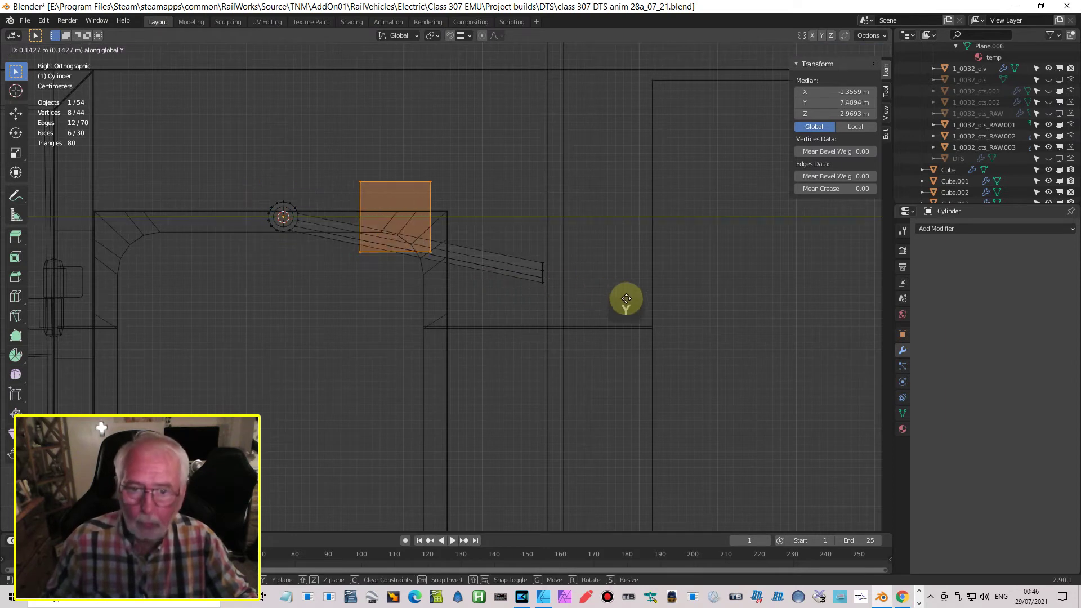
click(758, 319)
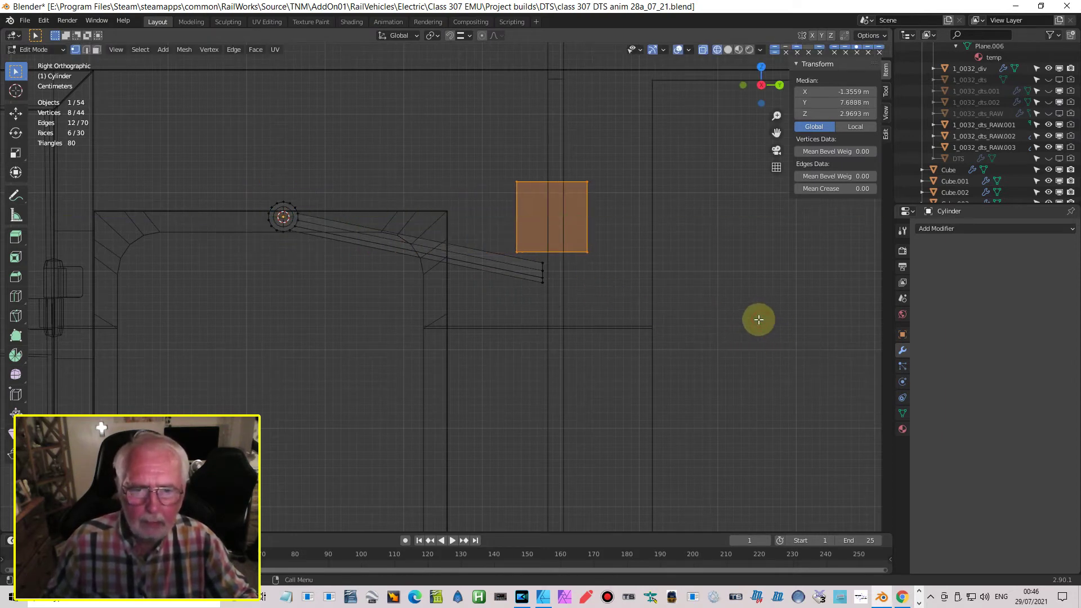
Step: Scale the cube along the Y axis to flatten it into a thin upright plate
key(s)
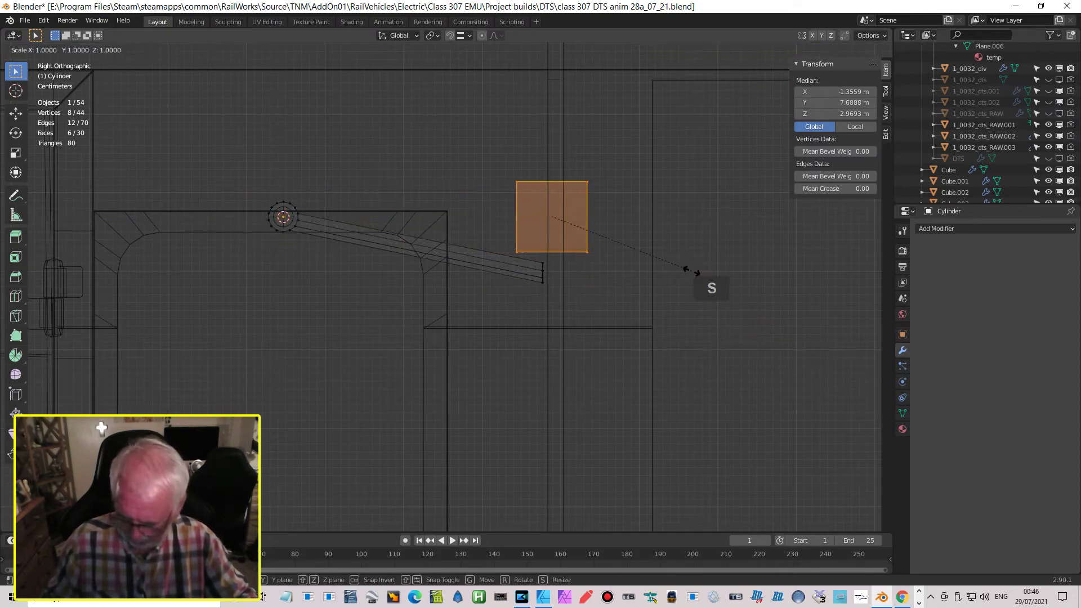
key(y)
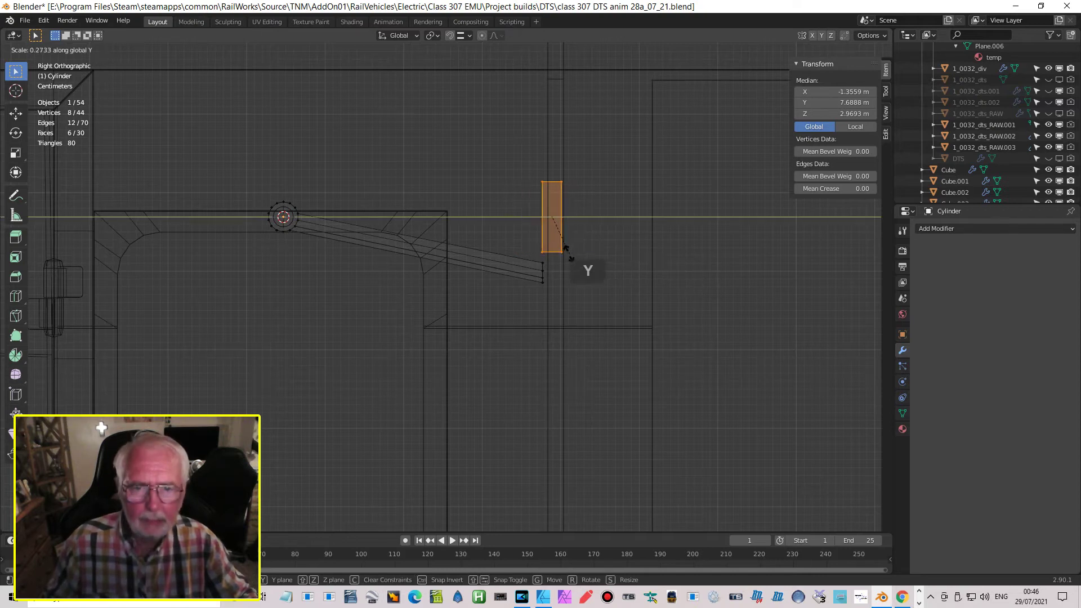
click(550, 230)
Step: Lower the thin plate along the Z axis to about 2.899 m, level with the arm's free end
scroll(610, 253, up, 4)
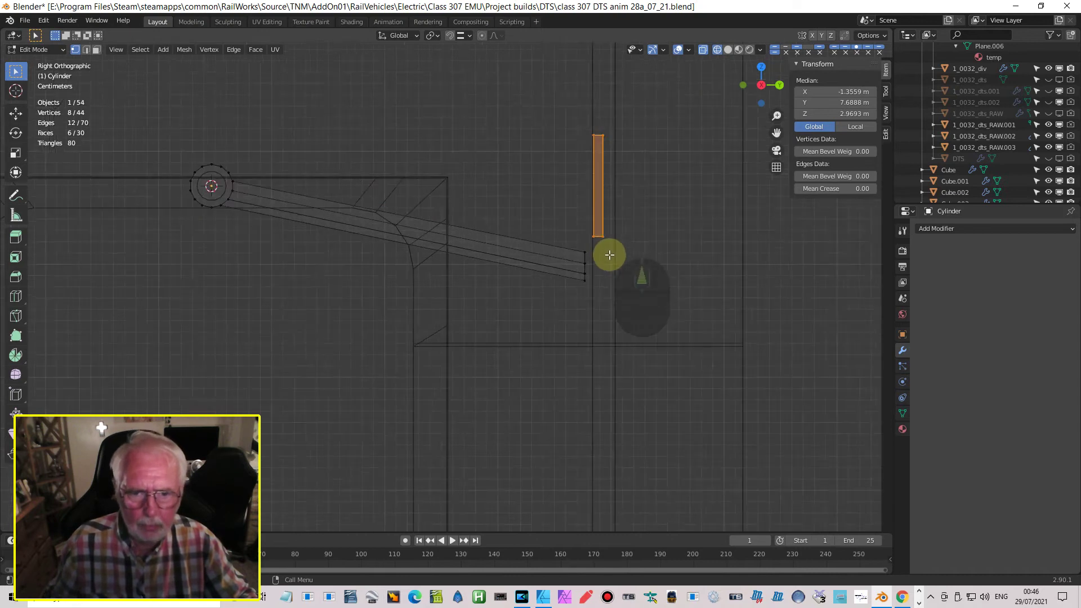
shift+middle_drag(657, 244, 490, 255)
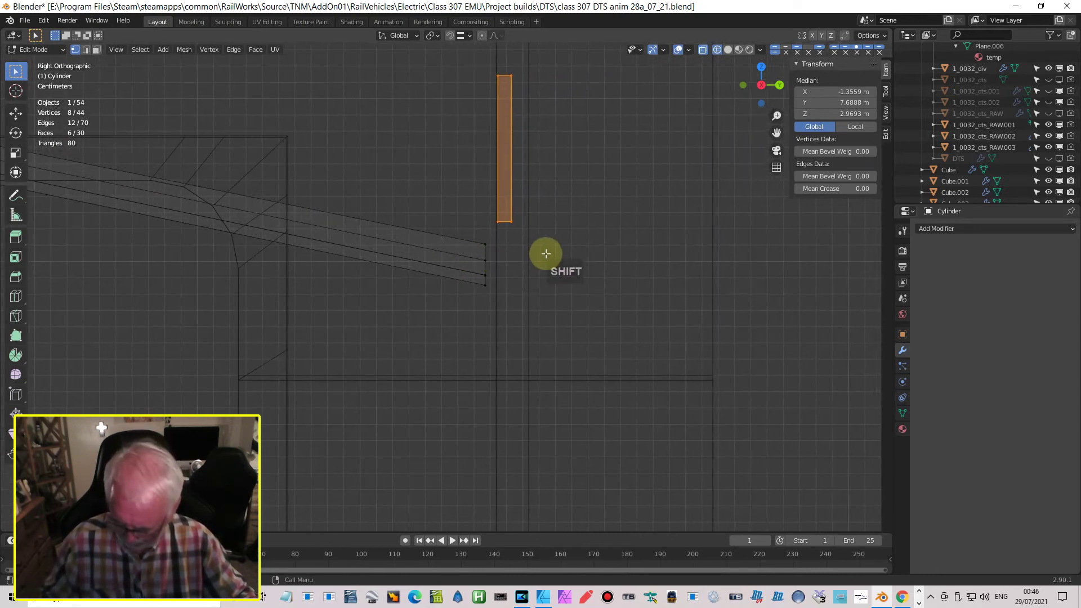
key(g)
key(z)
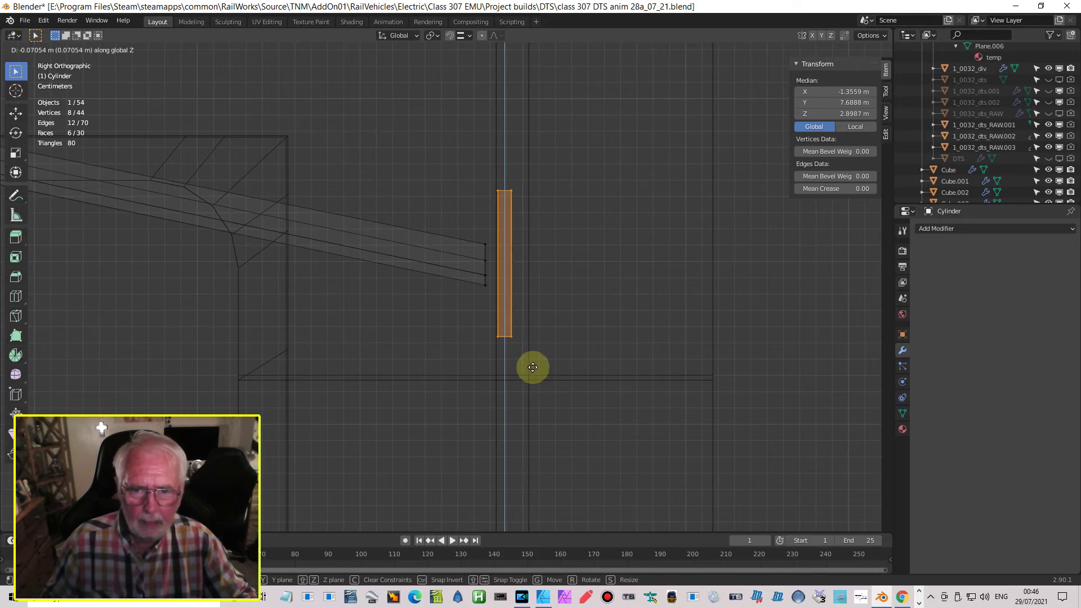
click(532, 366)
Step: Move the plate along Y to about 7.681 m against the arm's free end, and fine-tune its height to about 2.8987 m
key(g)
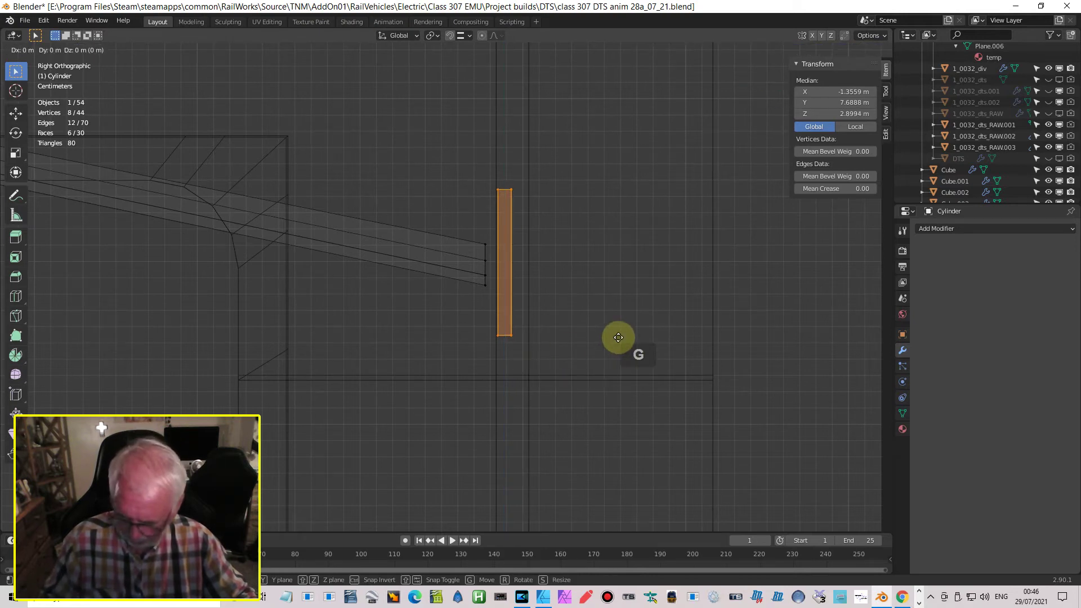
key(y)
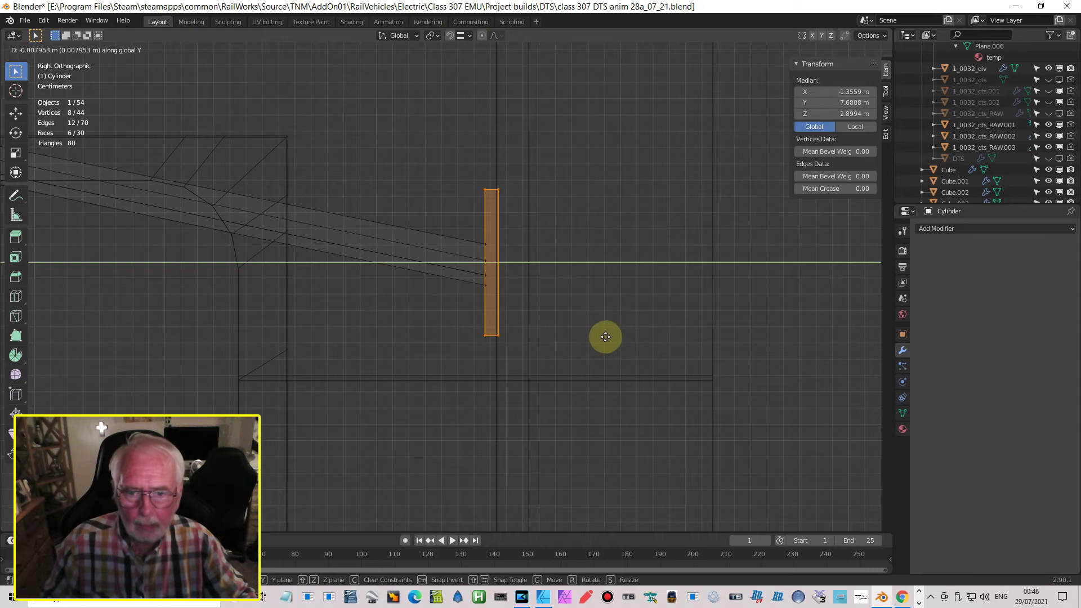
click(605, 337)
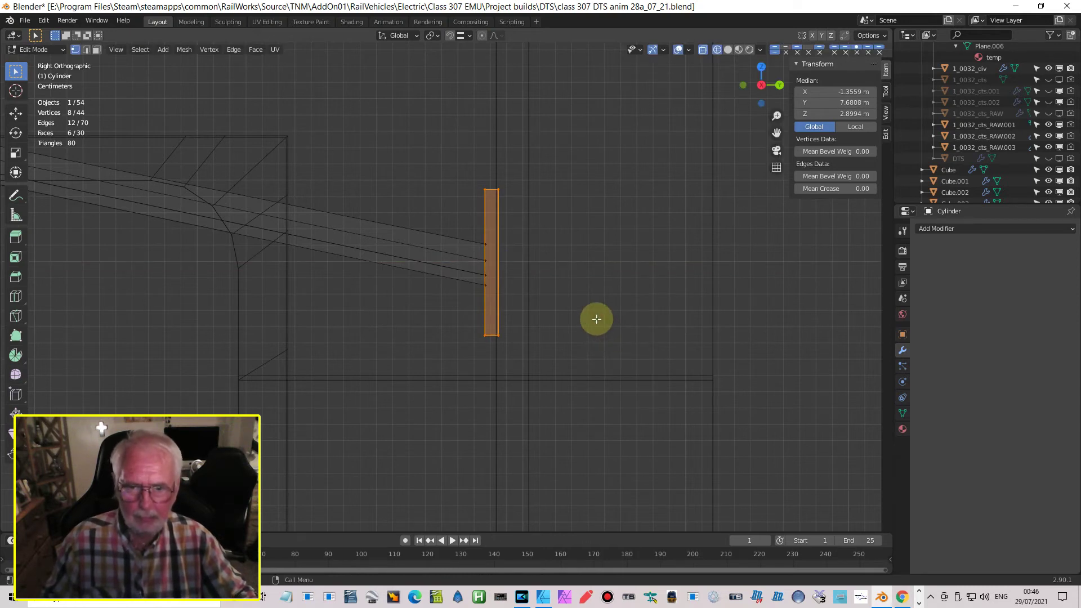
key(g)
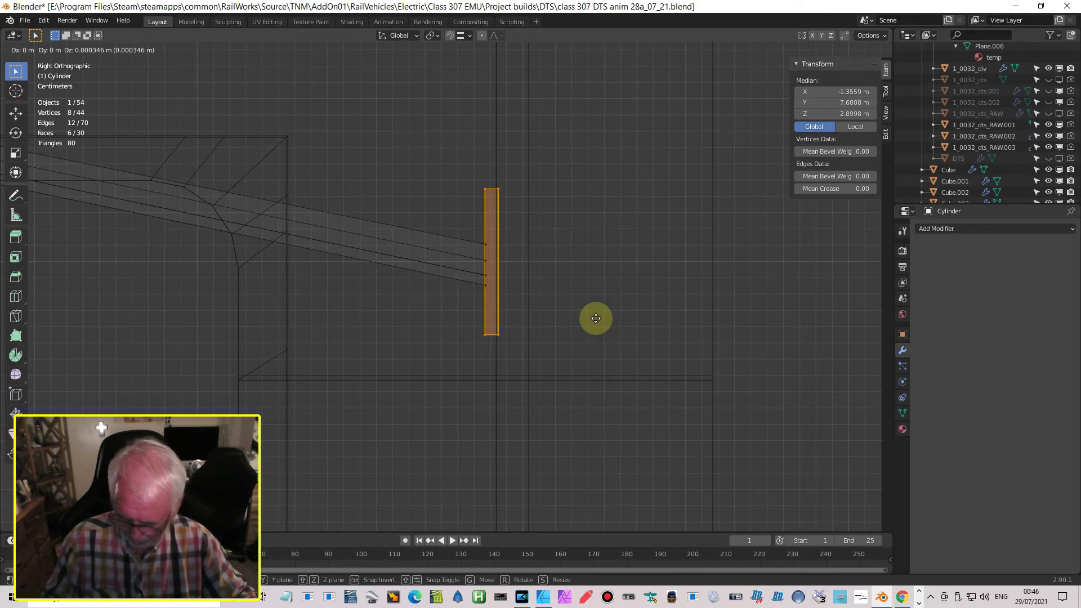
key(z)
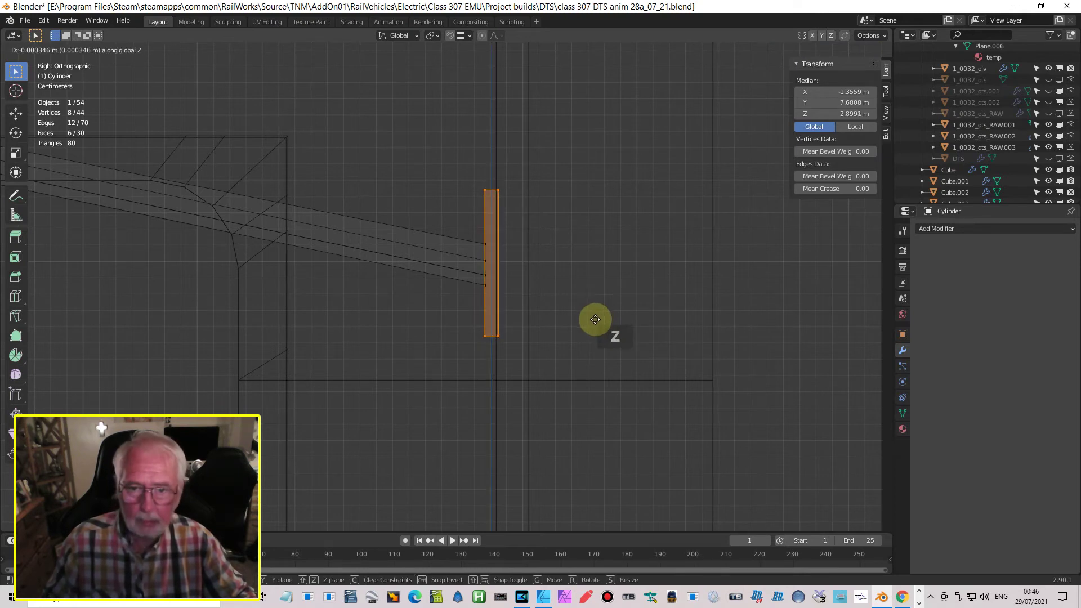
click(594, 319)
Step: Display the model in Material Preview shading and examine the end plate in perspective and from the front
mouse_move(591, 318)
middle_down()
mouse_move(468, 314)
mouse_move(507, 321)
middle_up()
scroll(507, 321, down, 3)
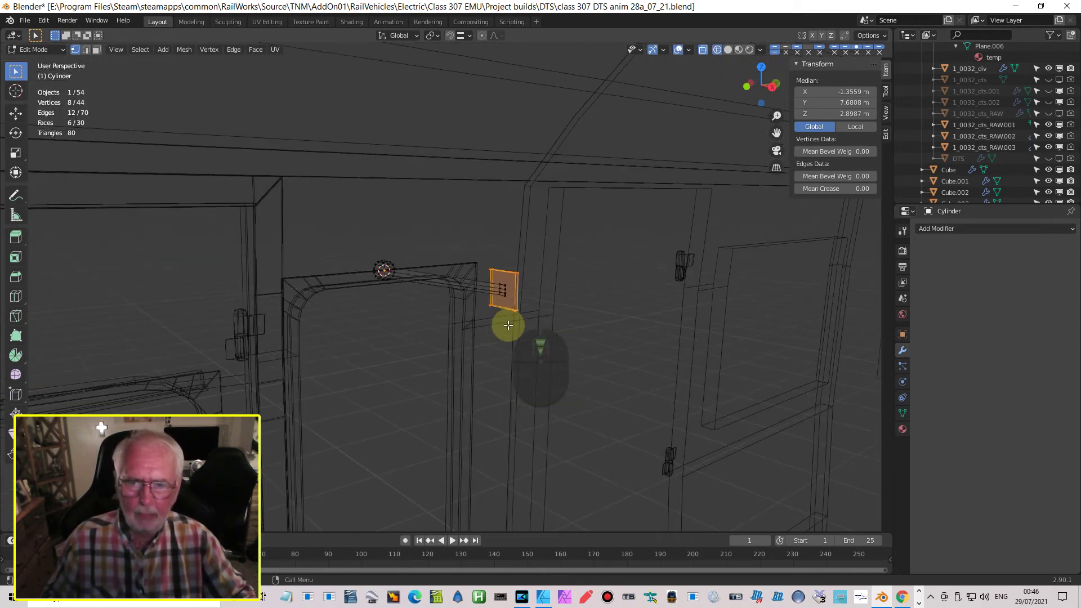
click(739, 50)
scroll(616, 191, up, 3)
scroll(567, 241, up, 2)
scroll(567, 241, down, 2)
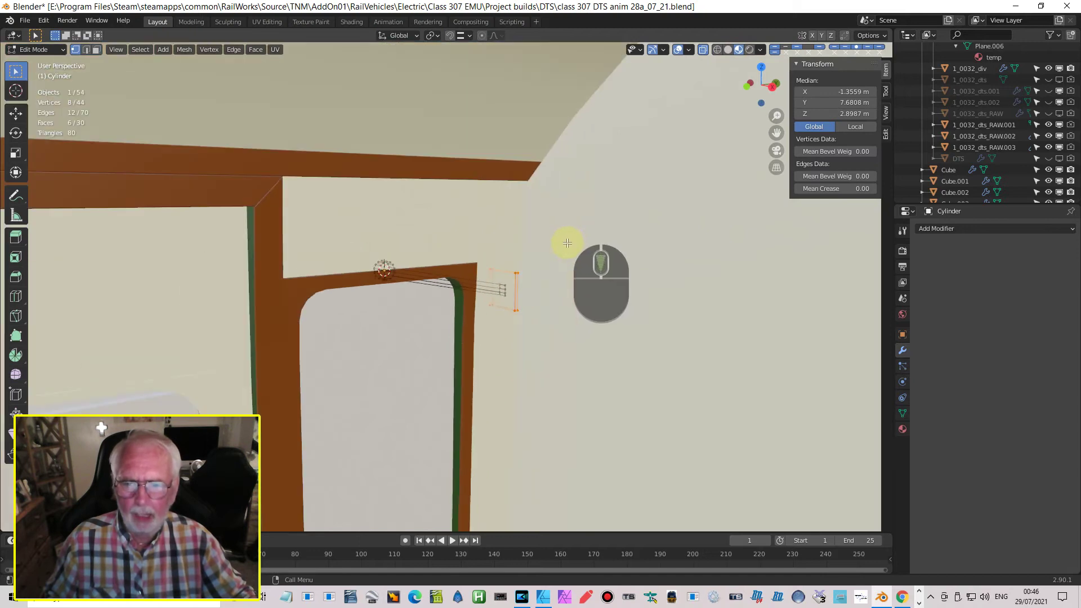
scroll(553, 257, up, 2)
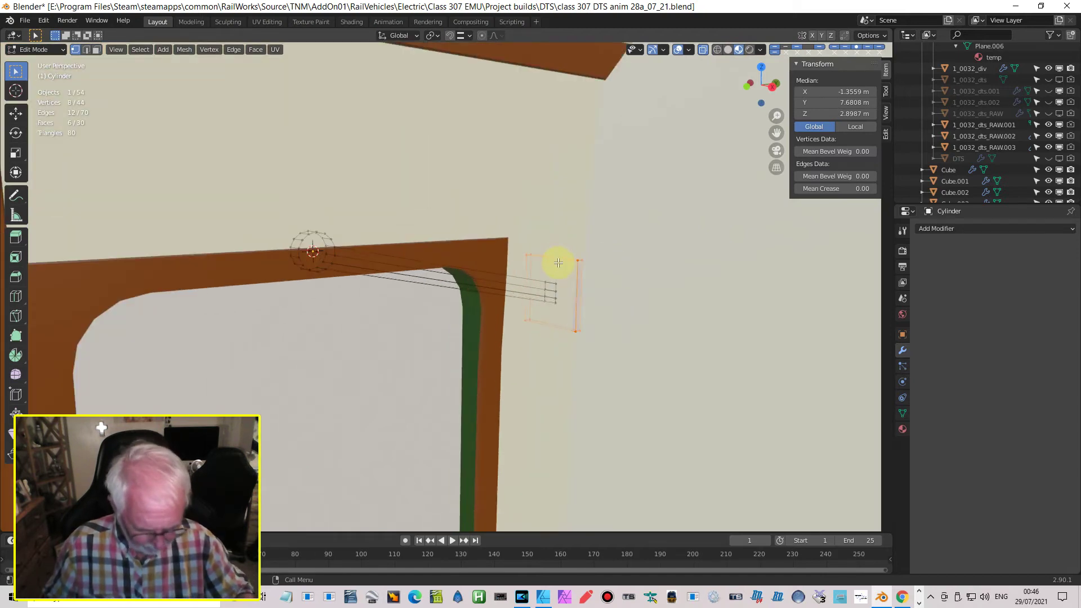
key(KP_End)
scroll(611, 297, up, 3)
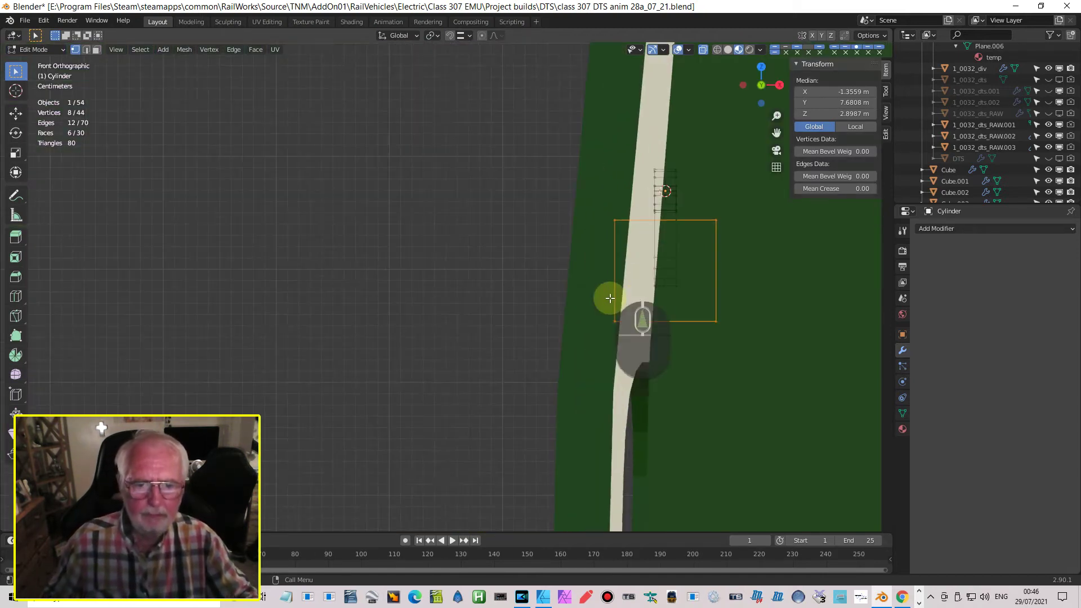
shift+middle_drag(625, 309, 539, 309)
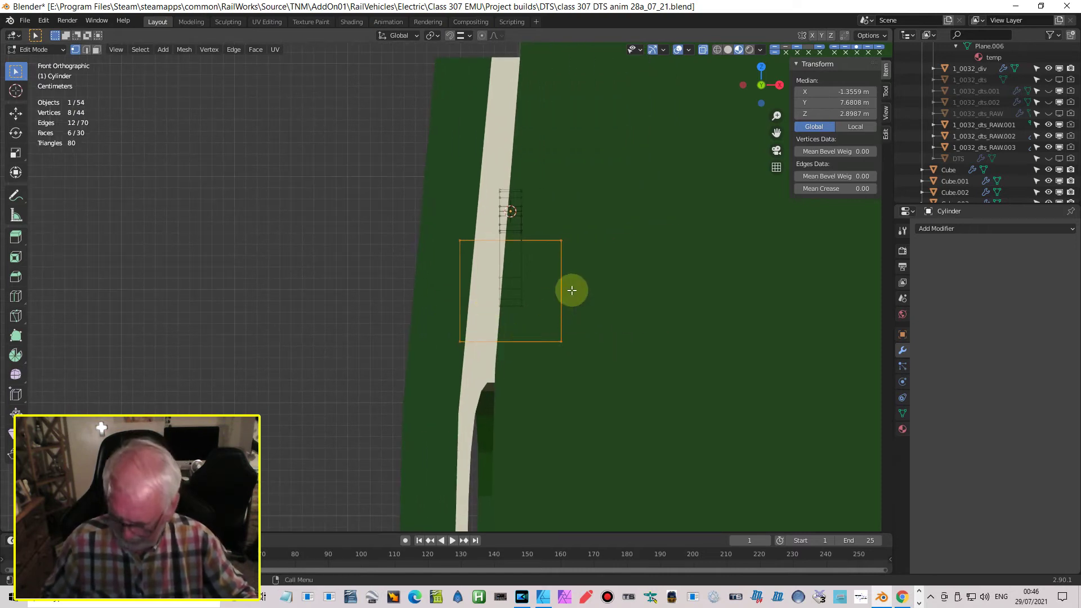
key(a)
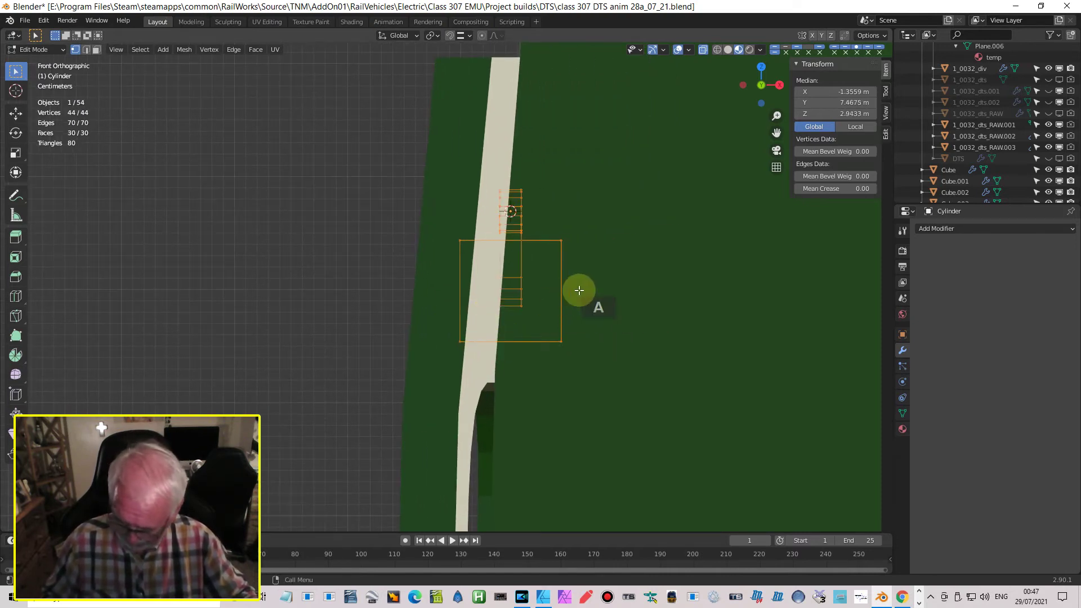
right_click(579, 290)
click(580, 289)
key(s)
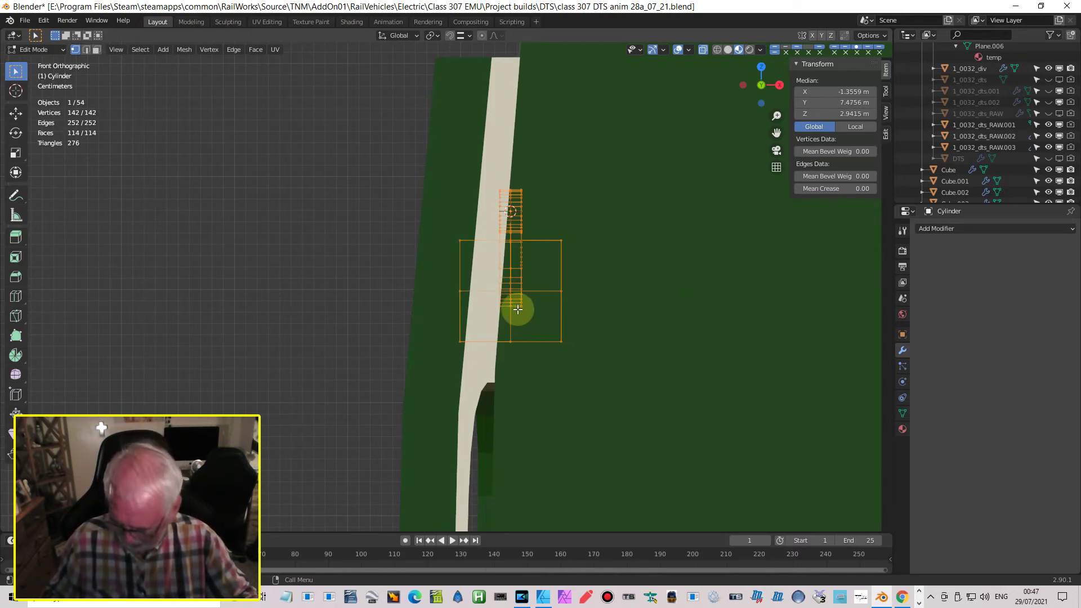
key(ctrl+z)
key(ctrl+z)
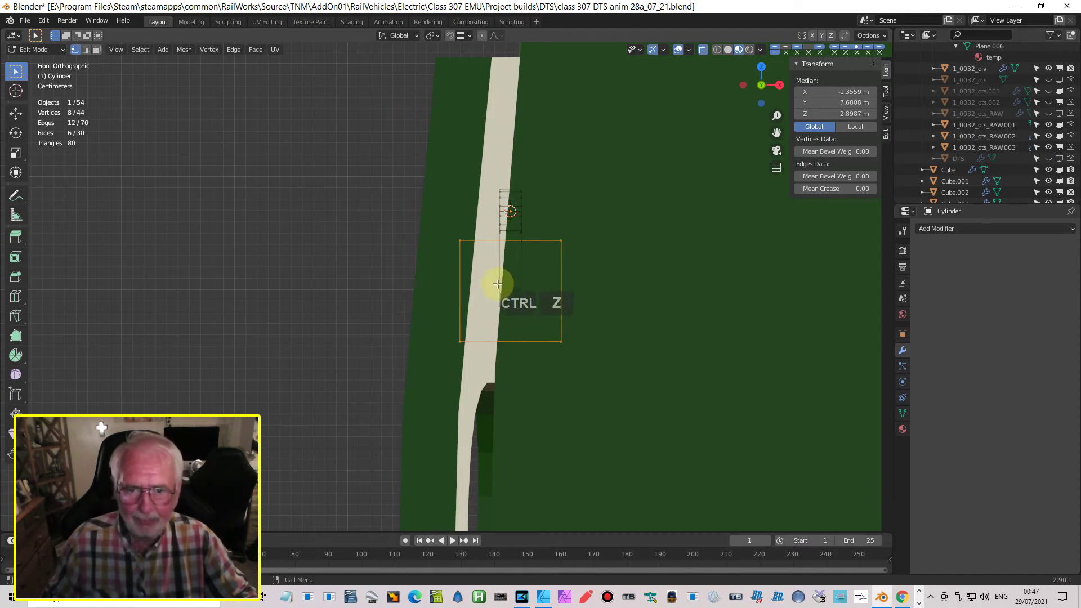
Step: Scale the end plate along the X axis to about 0.42 of its width
key(s)
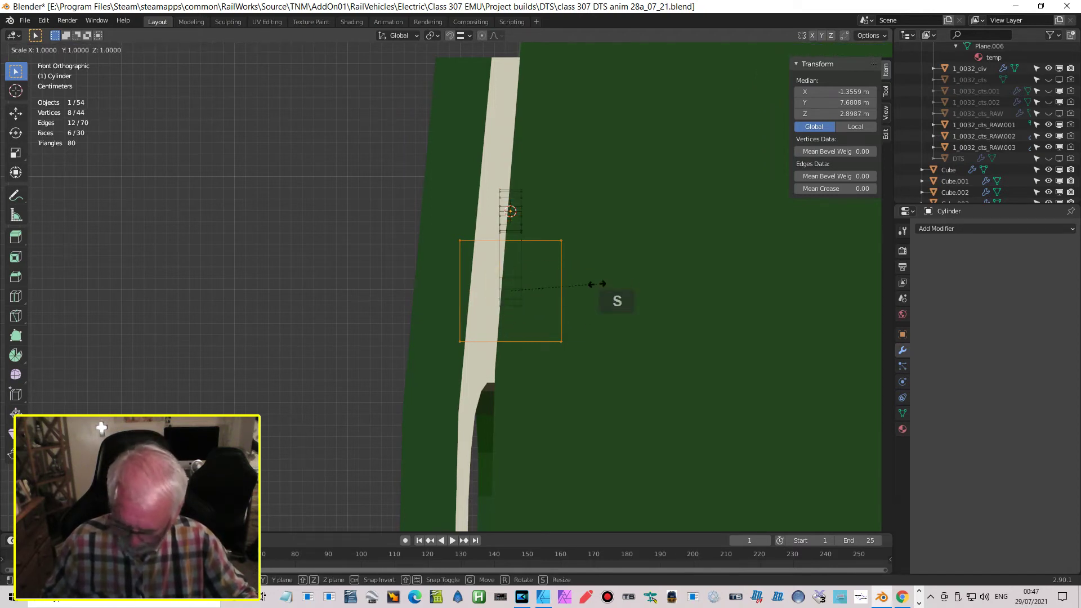
key(x)
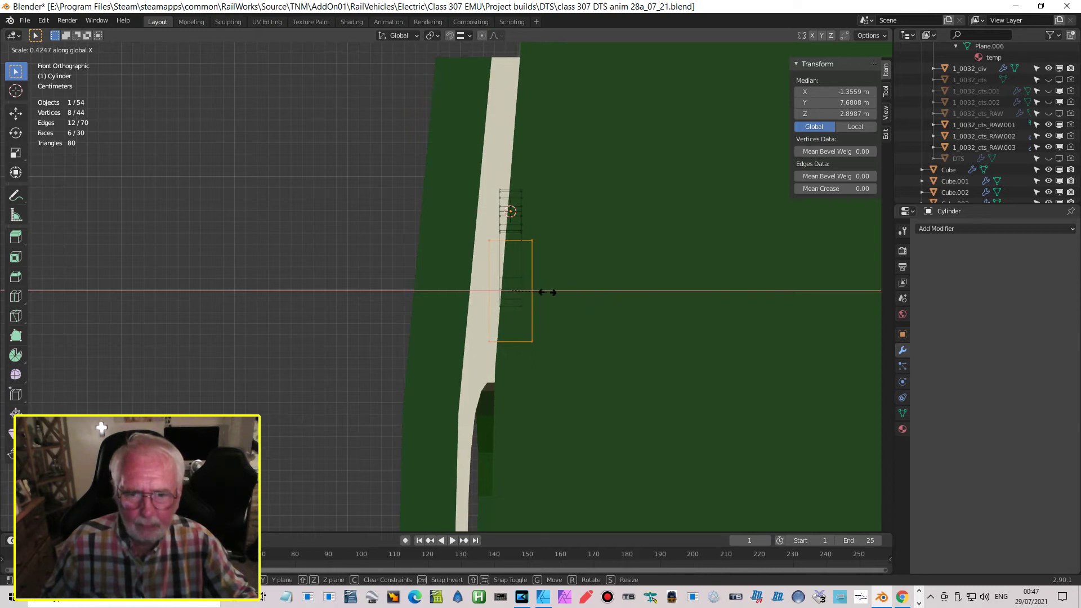
click(547, 293)
Step: Return to Object Mode and move the whole arm along X to about -1.241 m, clear of the wall surface
middle_drag(551, 293, 492, 334)
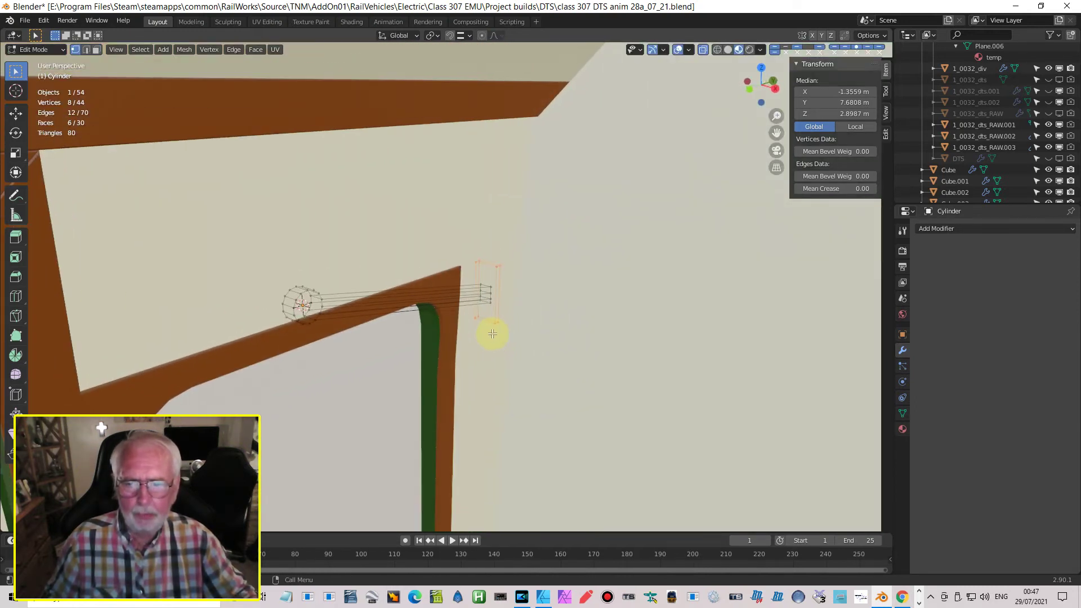
key(Tab)
drag(330, 314, 402, 337)
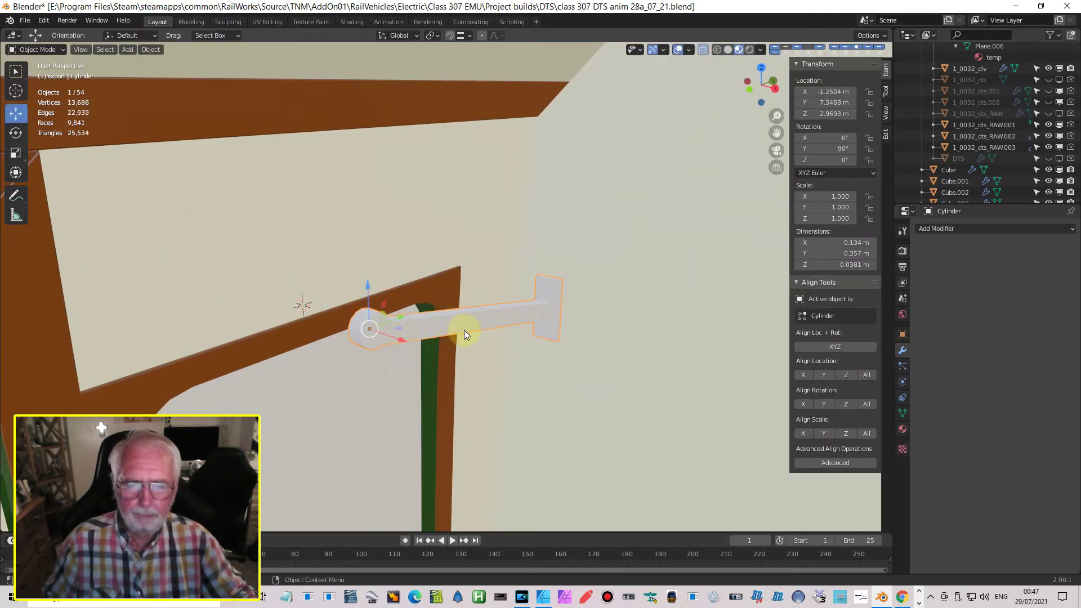
middle_drag(464, 330, 478, 327)
drag(605, 294, 617, 295)
middle_drag(618, 296, 533, 302)
scroll(533, 306, down, 5)
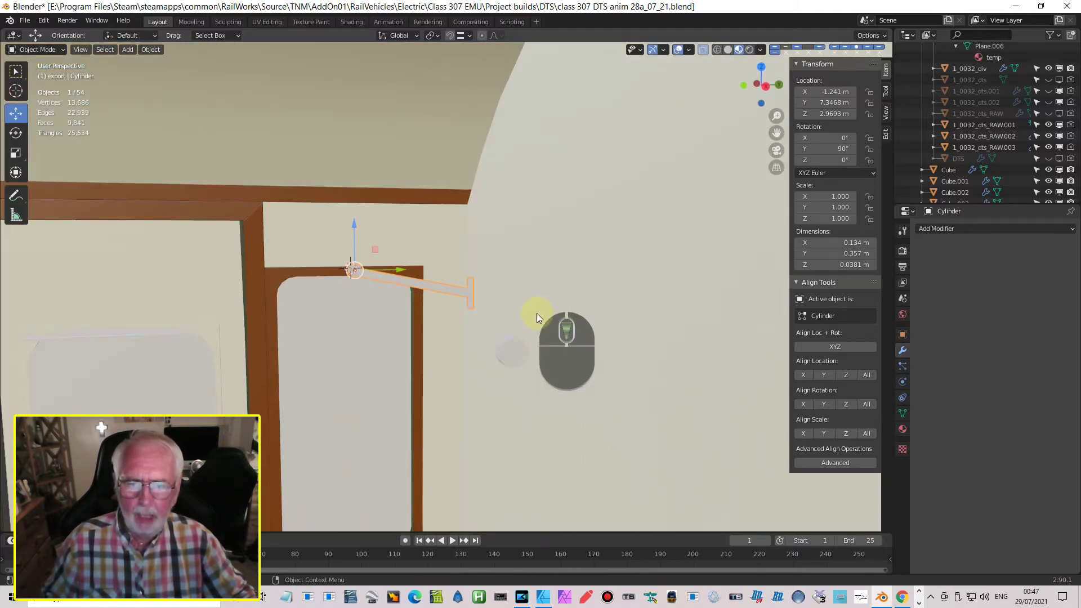
scroll(541, 329, up, 6)
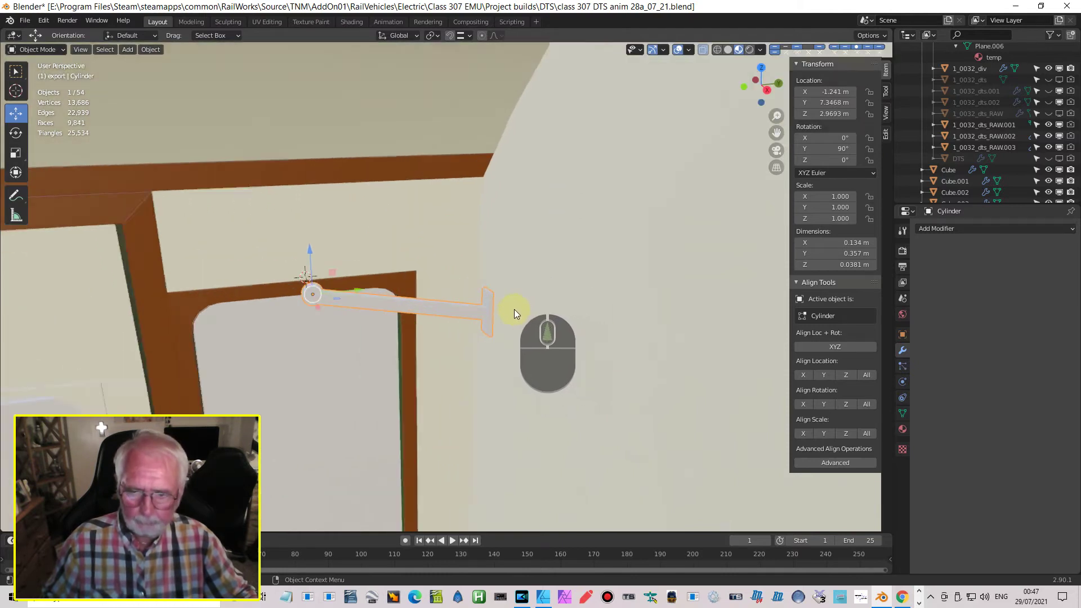
Step: In Edit Mode with edge selection, dissolve the upper lengthwise edge loop running along the middle of the arm's face
key(Tab)
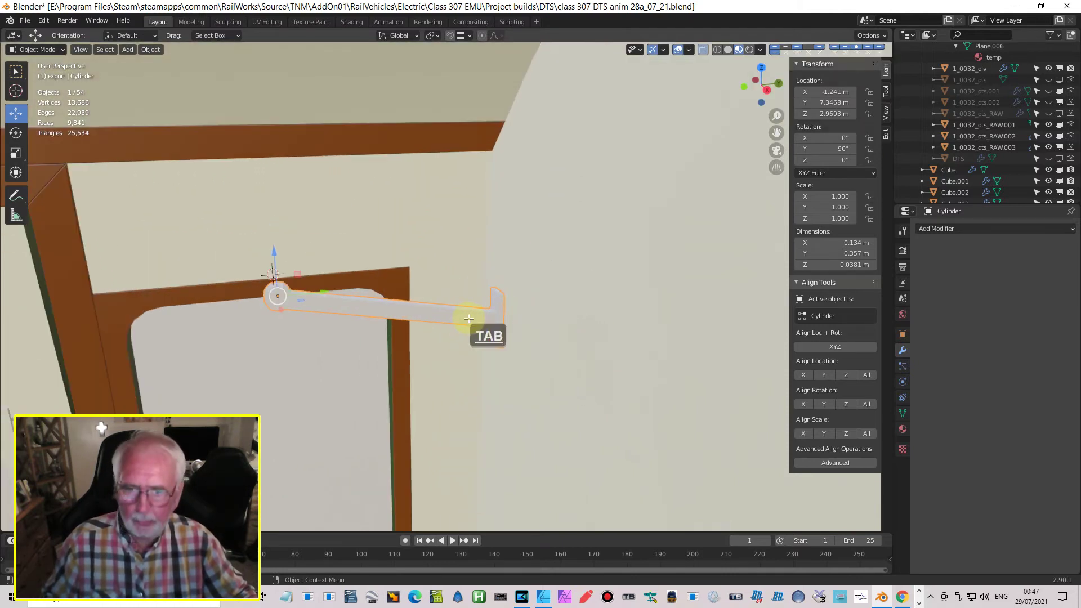
middle_drag(470, 314, 458, 285)
scroll(458, 286, up, 2)
shift+middle_drag(328, 254, 446, 294)
scroll(446, 294, up, 3)
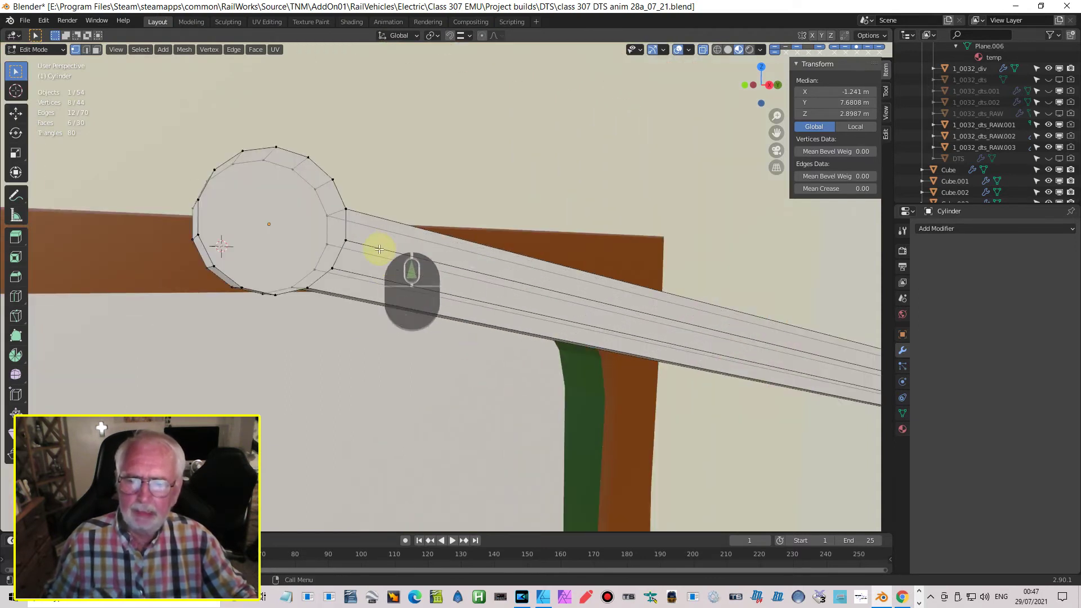
click(86, 50)
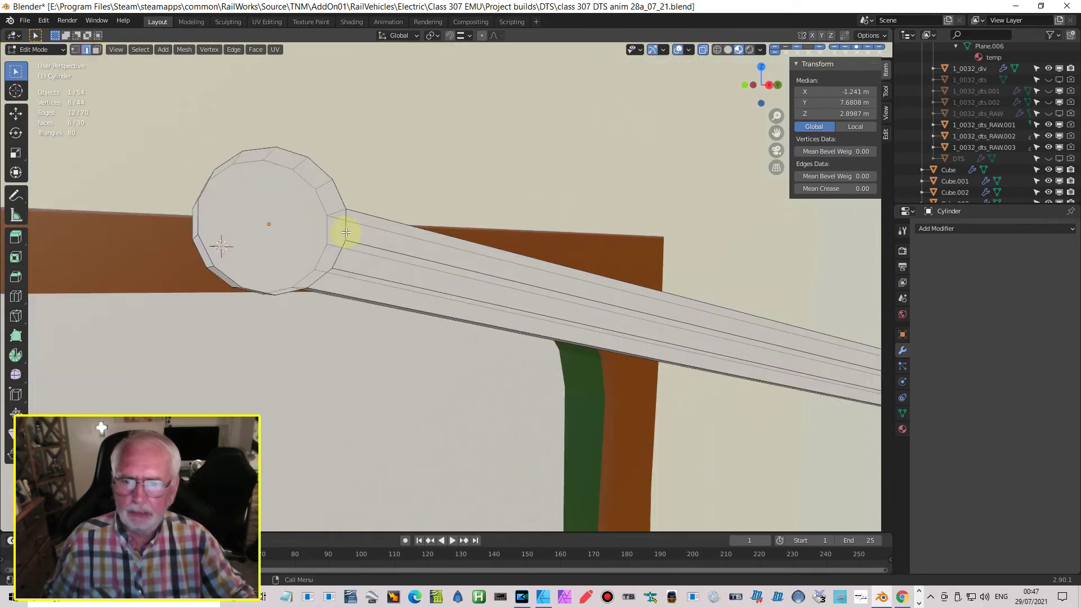
click(389, 248)
alt+click(388, 248)
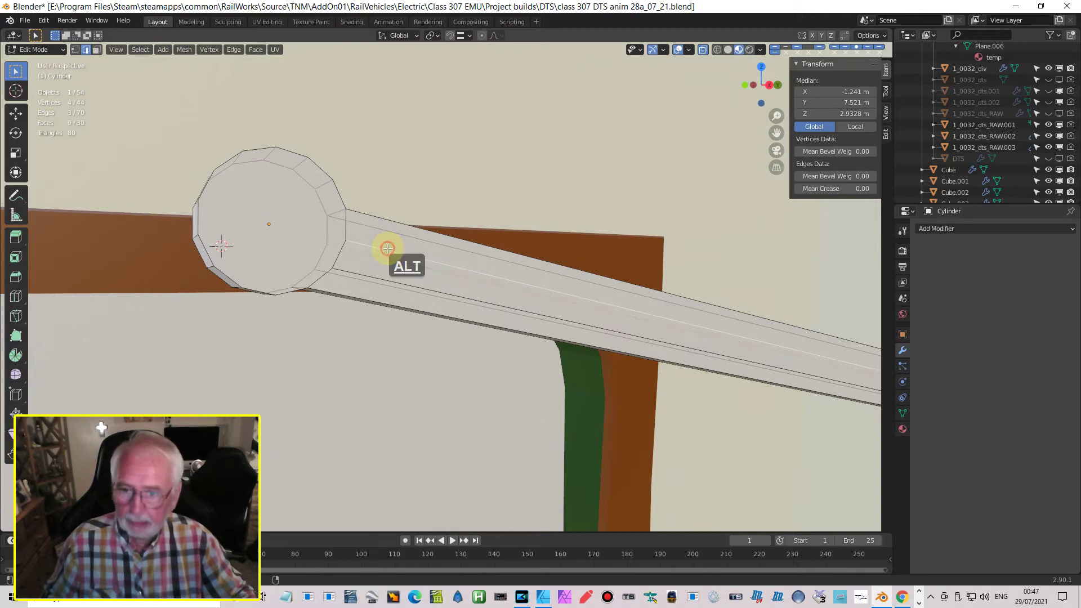
key(x)
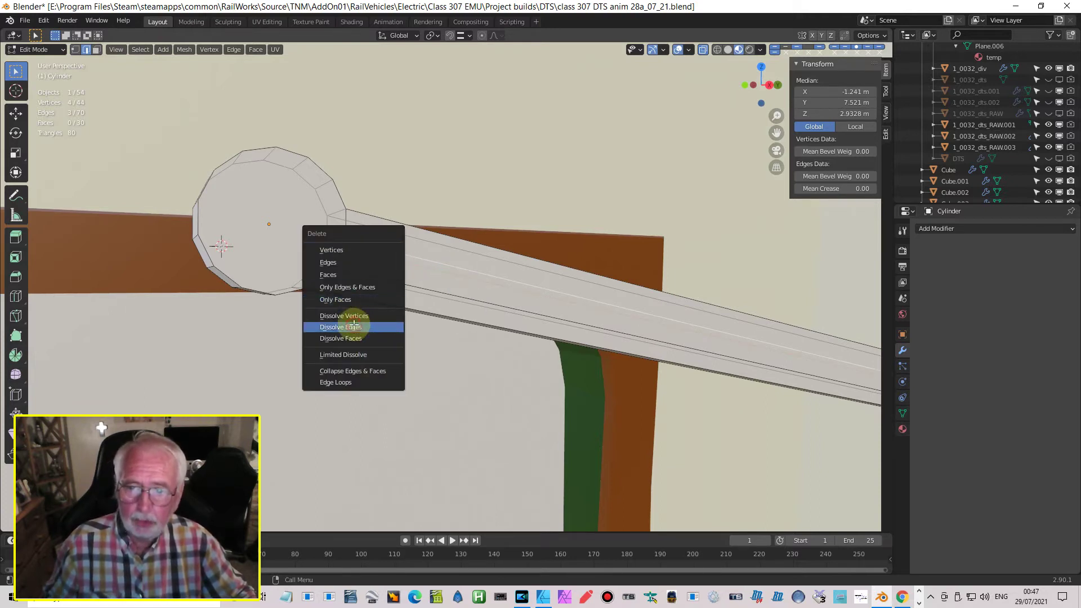
click(355, 327)
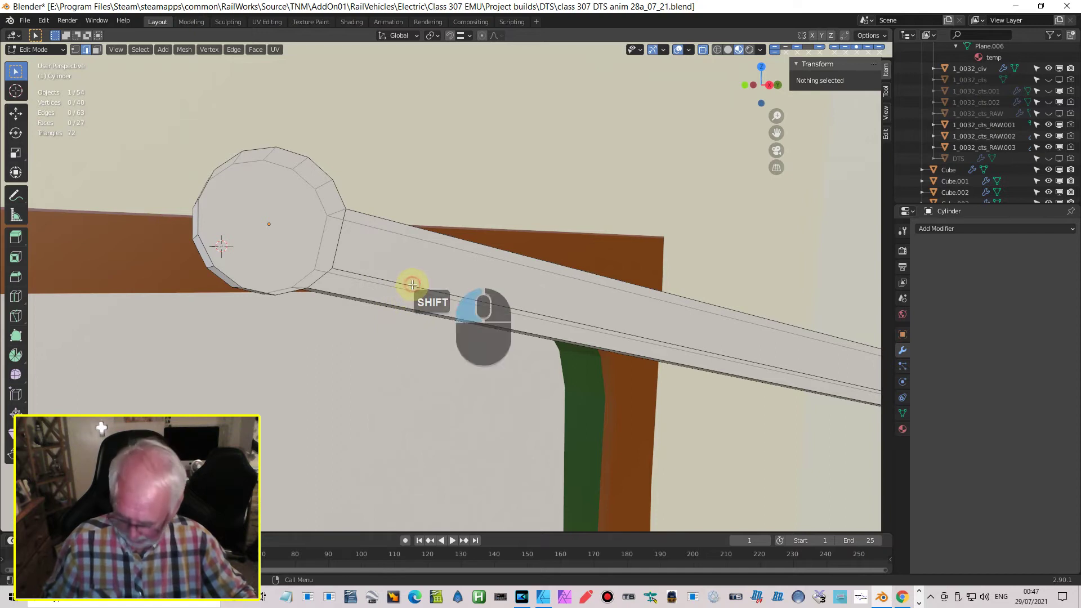
Step: Dissolve the remaining lower lengthwise edge loop on the arm's face and check the simplified arm from the side
alt+click(412, 284)
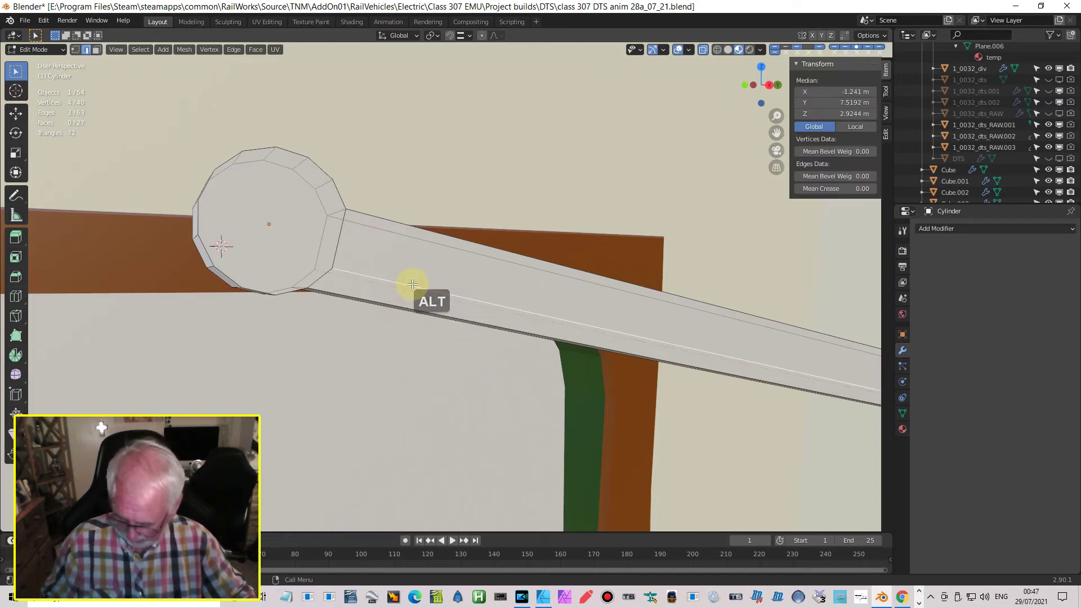
key(x)
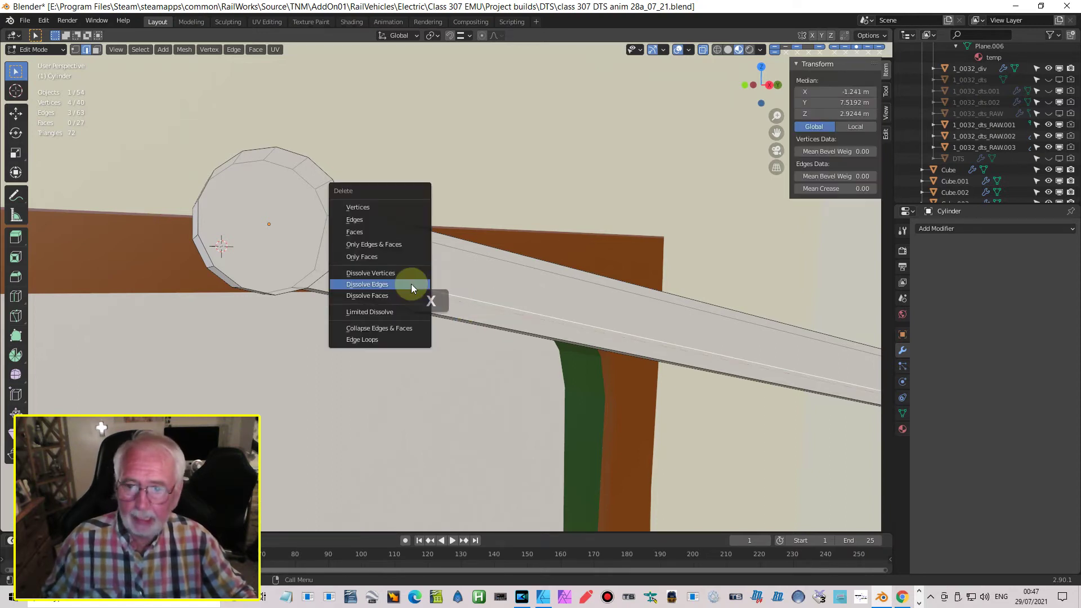
click(411, 283)
scroll(412, 286, down, 5)
middle_drag(411, 289, 476, 341)
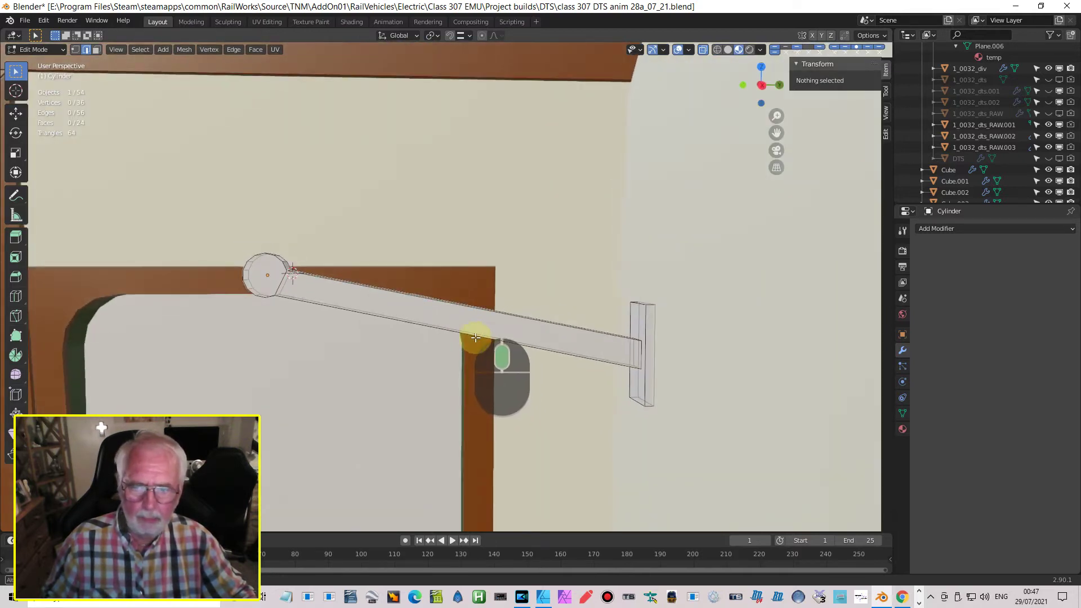
scroll(495, 345, up, 4)
scroll(489, 342, up, 2)
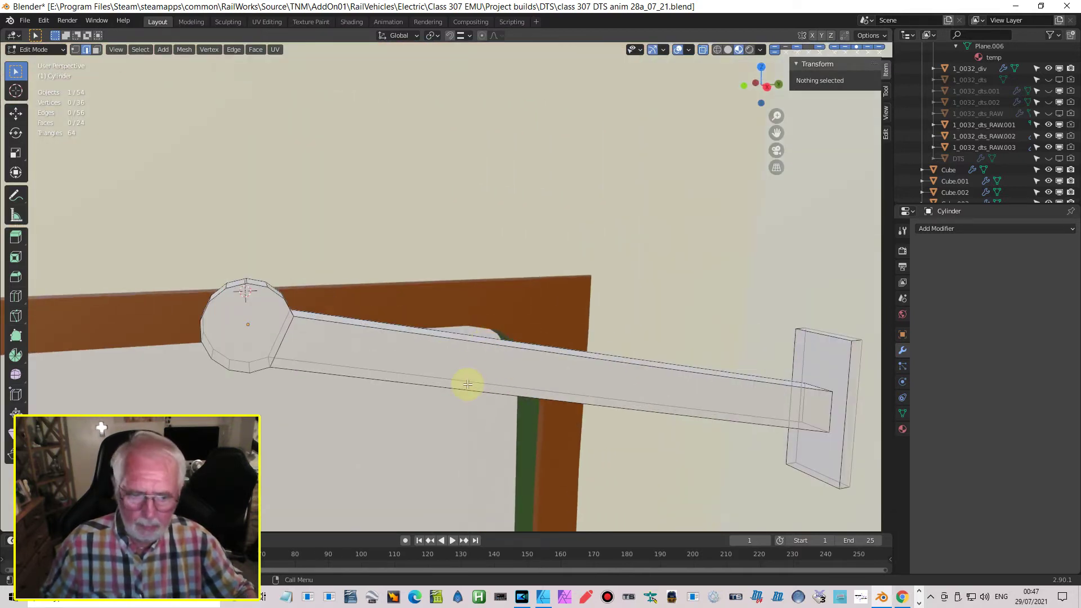
Step: Lower the bottom vertices of the arm's free end and end plate about 0.039 m along Z, and return to Object Mode
key(KP_3)
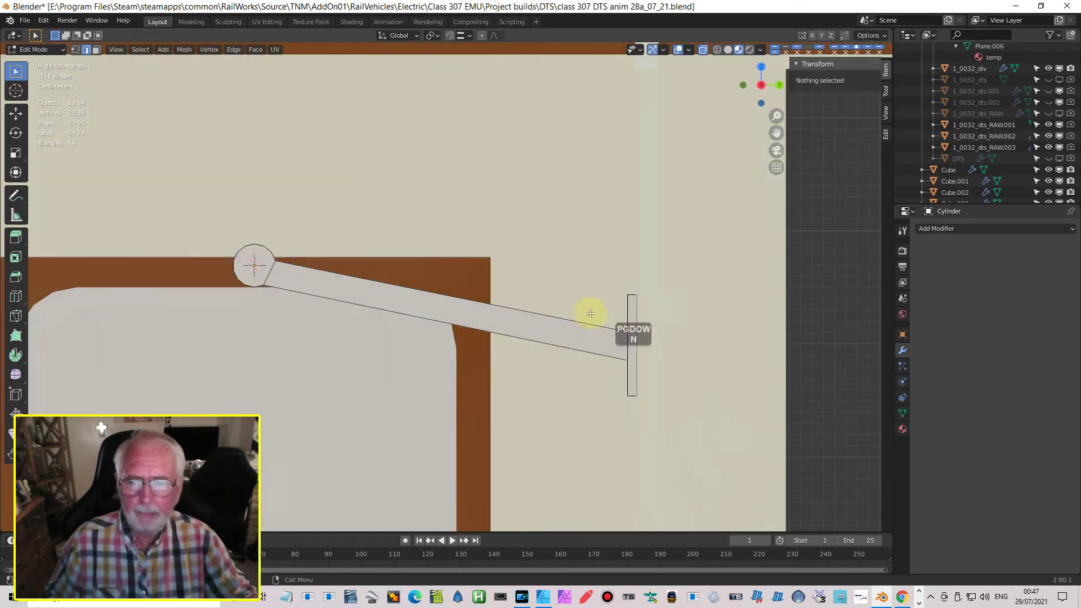
scroll(589, 312, down, 3)
scroll(621, 350, up, 1)
scroll(621, 349, up, 2)
shift+middle_drag(618, 358, 563, 300)
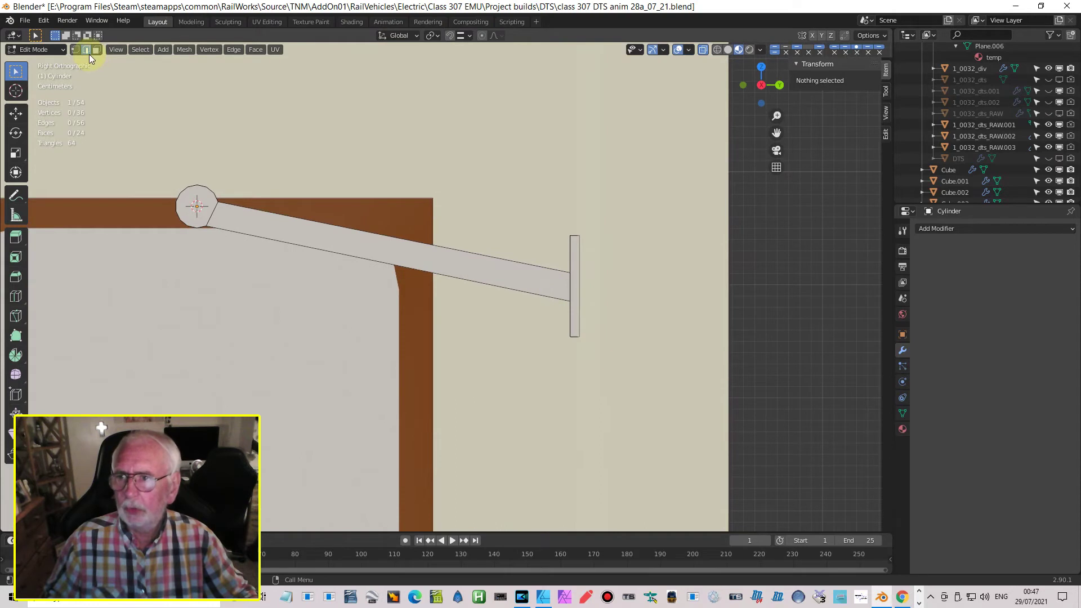
click(75, 50)
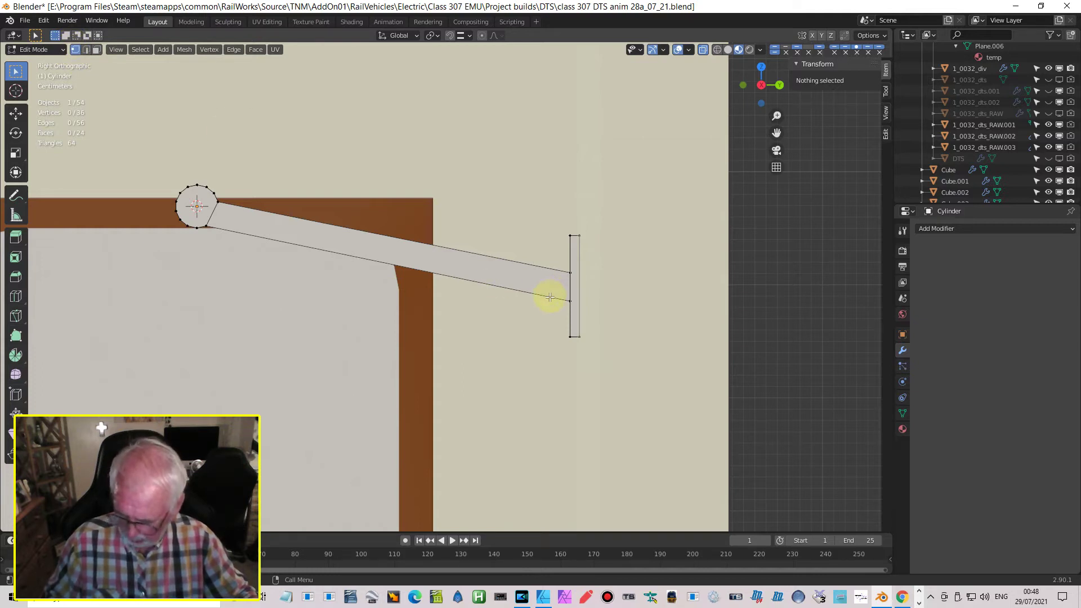
key(alt+a)
key(b)
drag(558, 285, 608, 370)
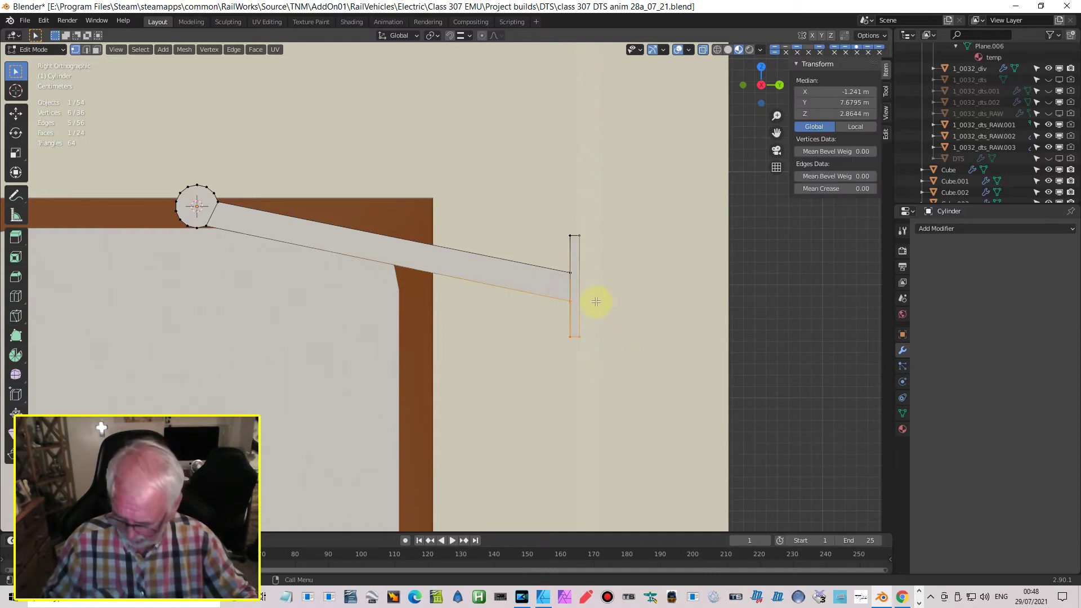
key(g)
key(z)
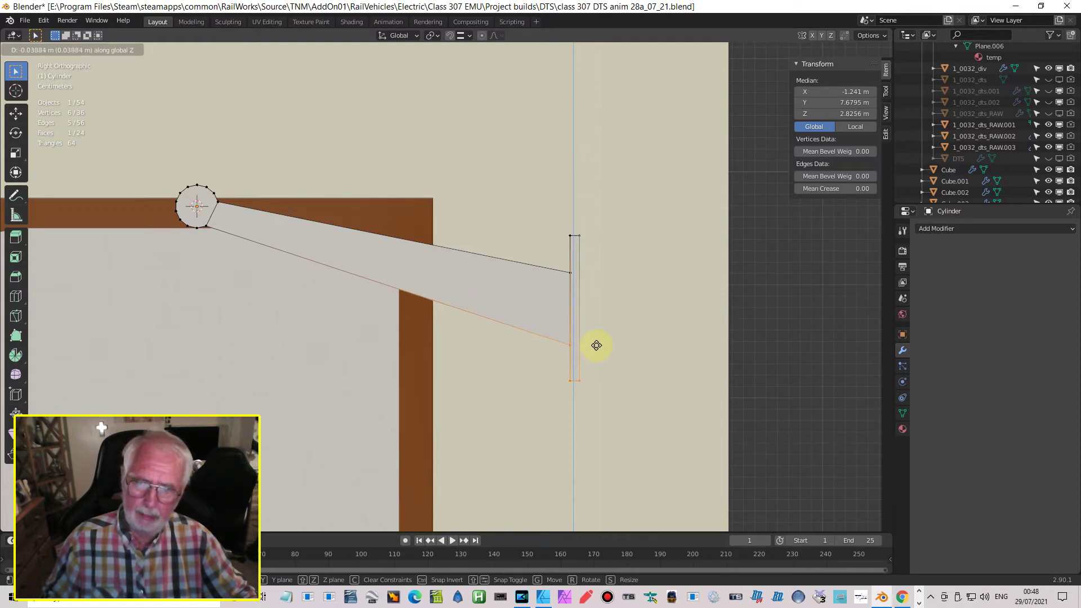
click(597, 344)
middle_drag(597, 344, 627, 329)
key(Tab)
Step: Add an Array modifier to the arm with a count of 3 and turn off its relative offset
scroll(626, 332, down, 6)
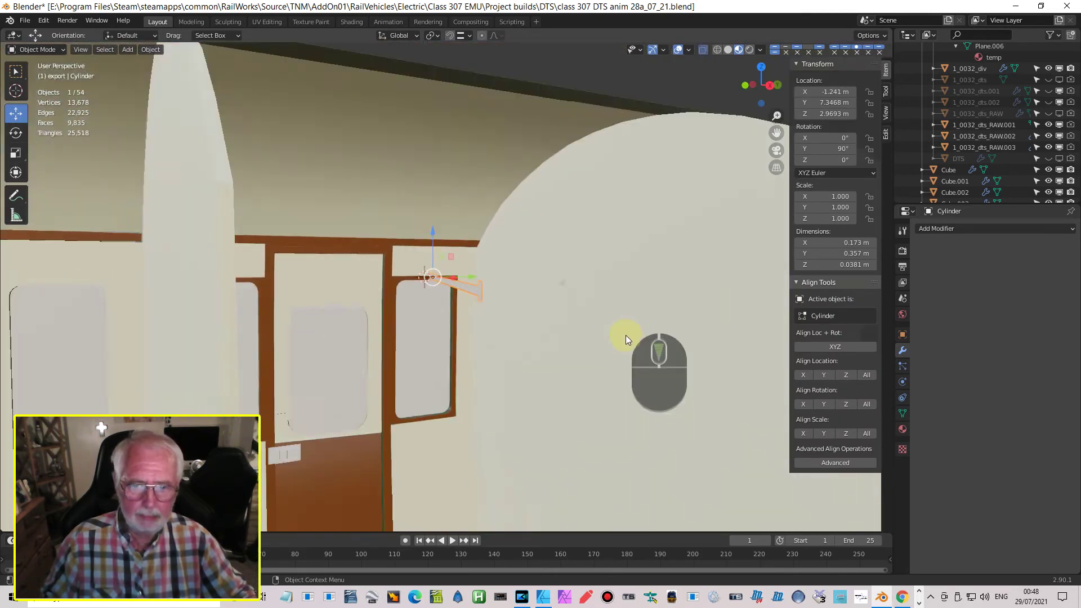
scroll(628, 345, down, 2)
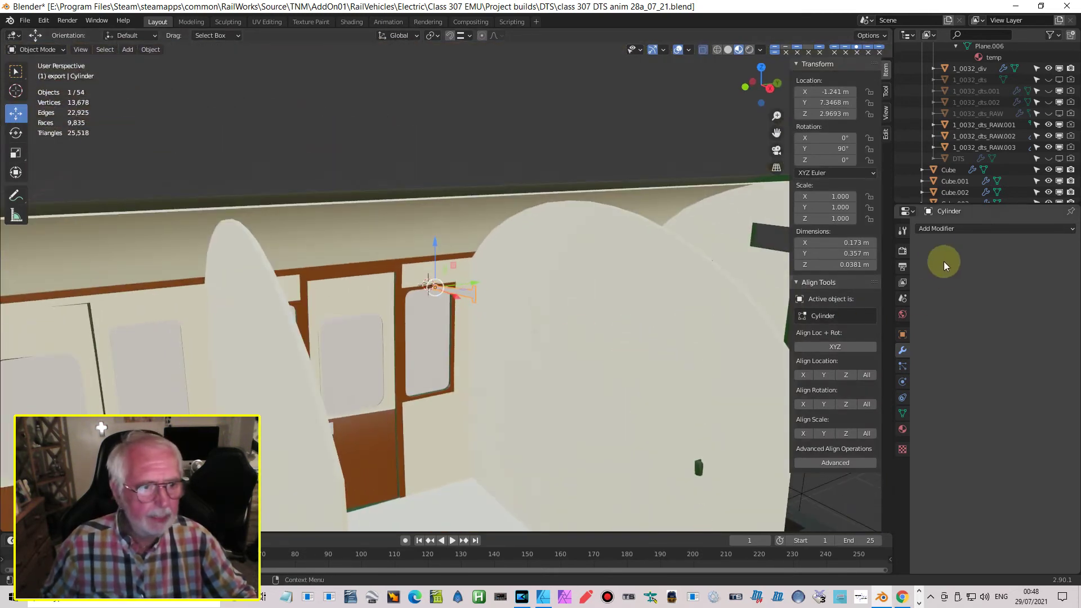
click(933, 232)
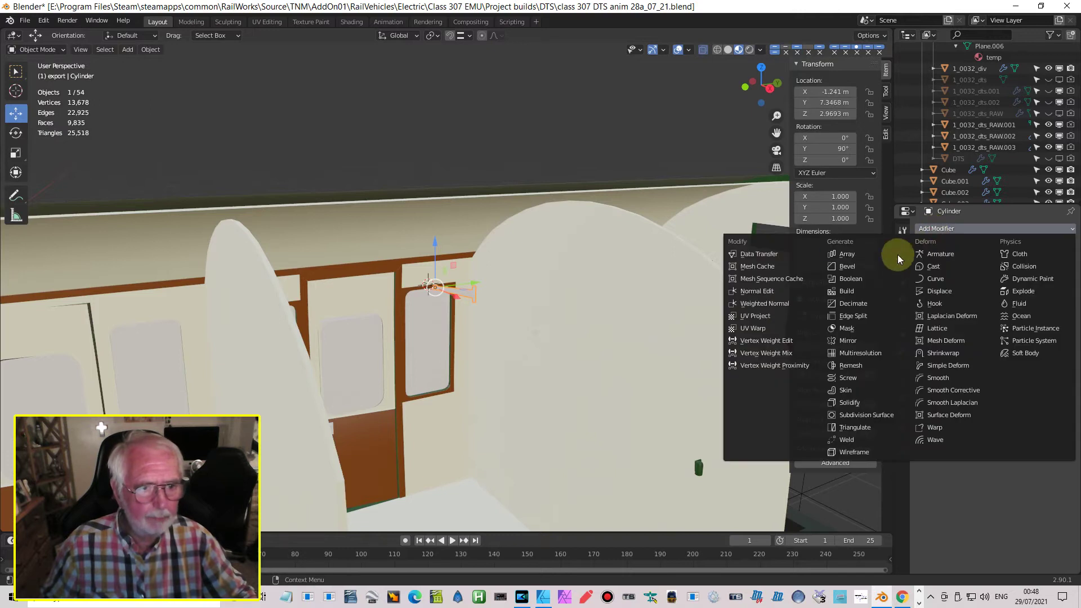
click(858, 251)
click(1059, 304)
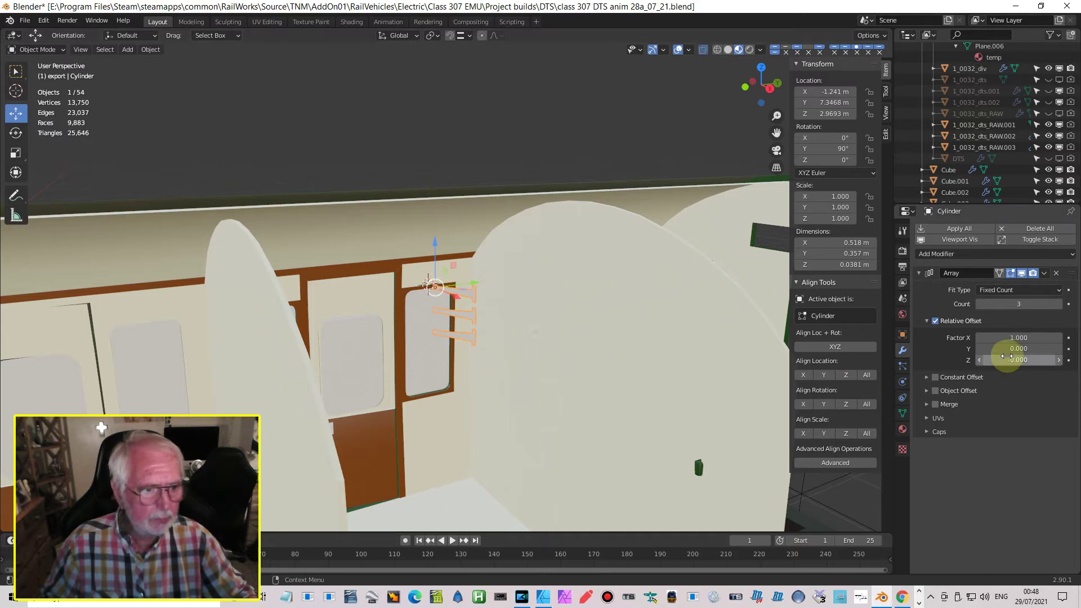
click(935, 322)
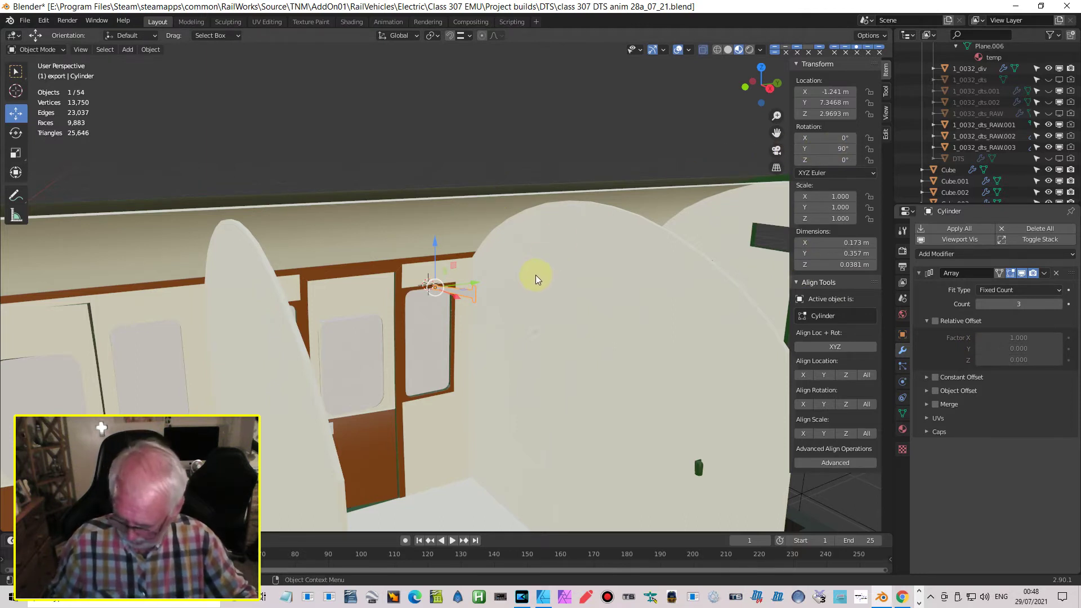
Step: Apply the arm's rotation and scale
key(ctrl)
key(ctrl+a)
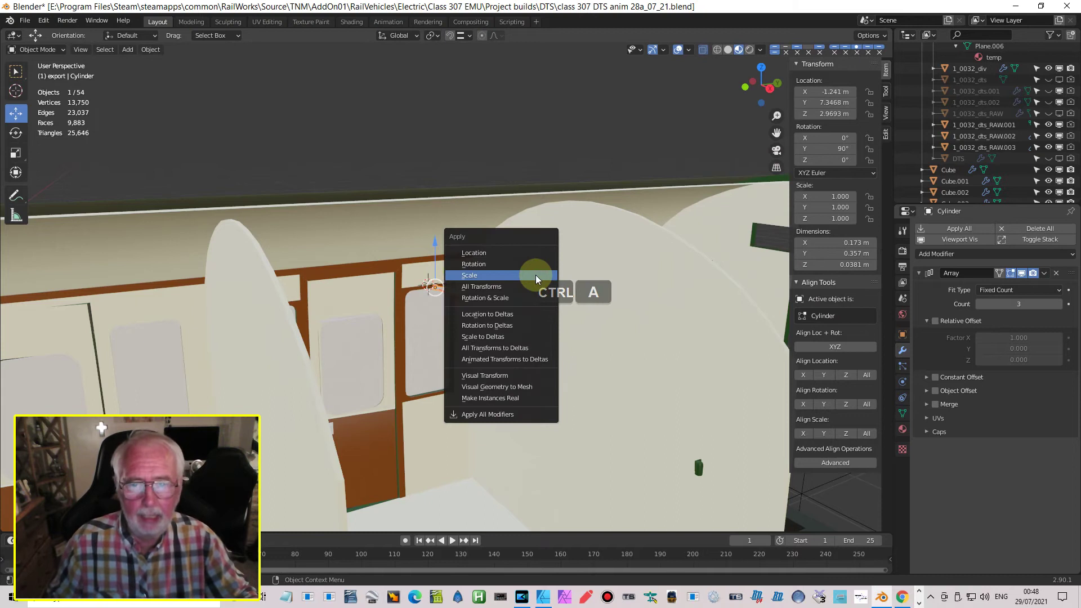
click(508, 298)
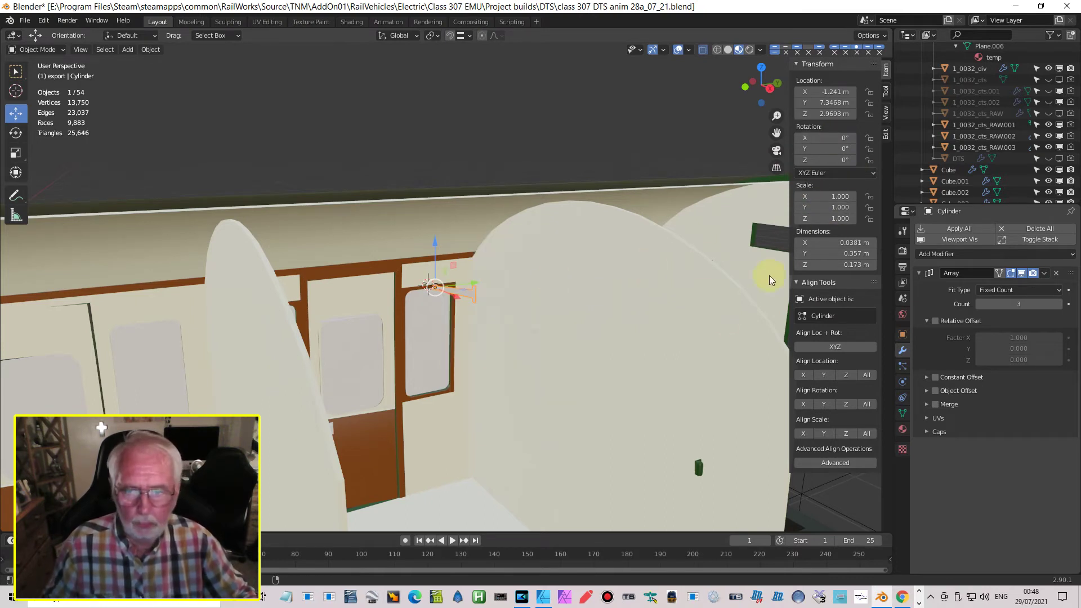
Step: Enable the array's constant offset and set its X distance to 1.24 m so the copies span the vehicle's width
click(935, 380)
click(927, 377)
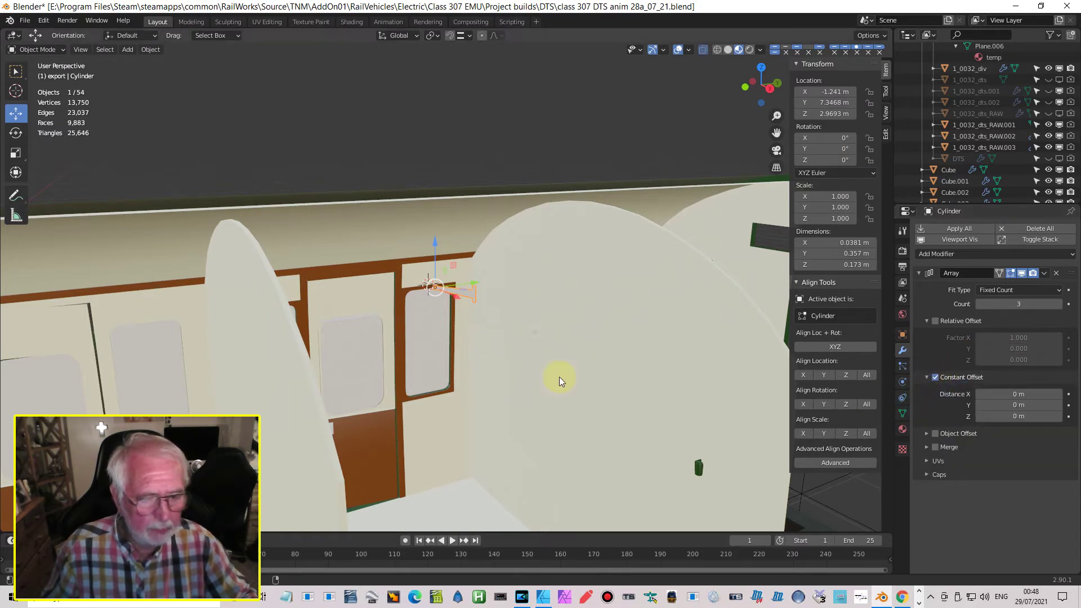
key(KP_1)
shift+middle_drag(545, 314, 431, 298)
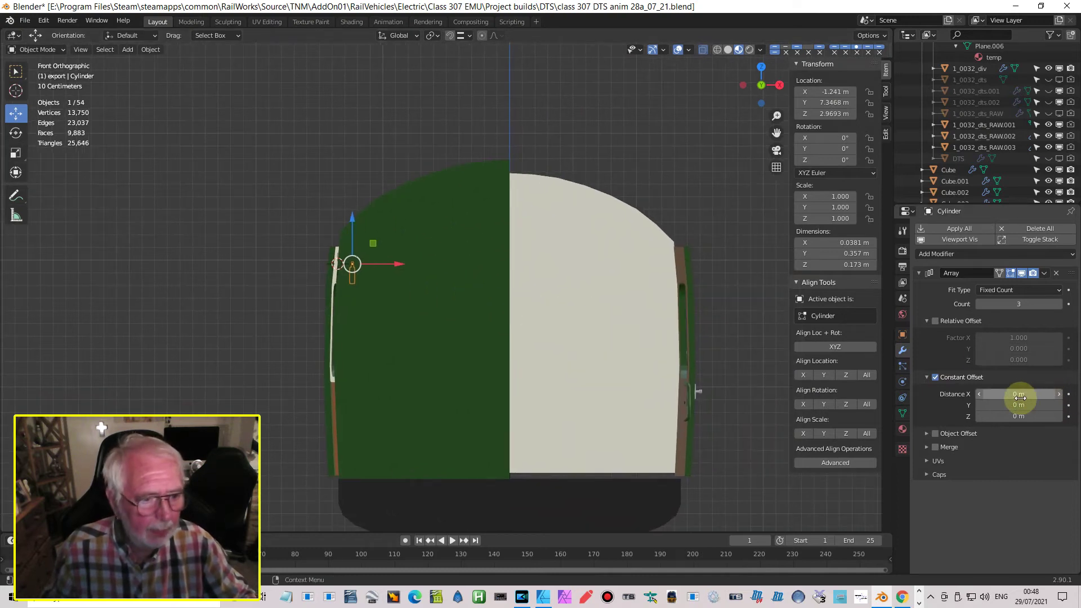
drag(1018, 394, 1070, 394)
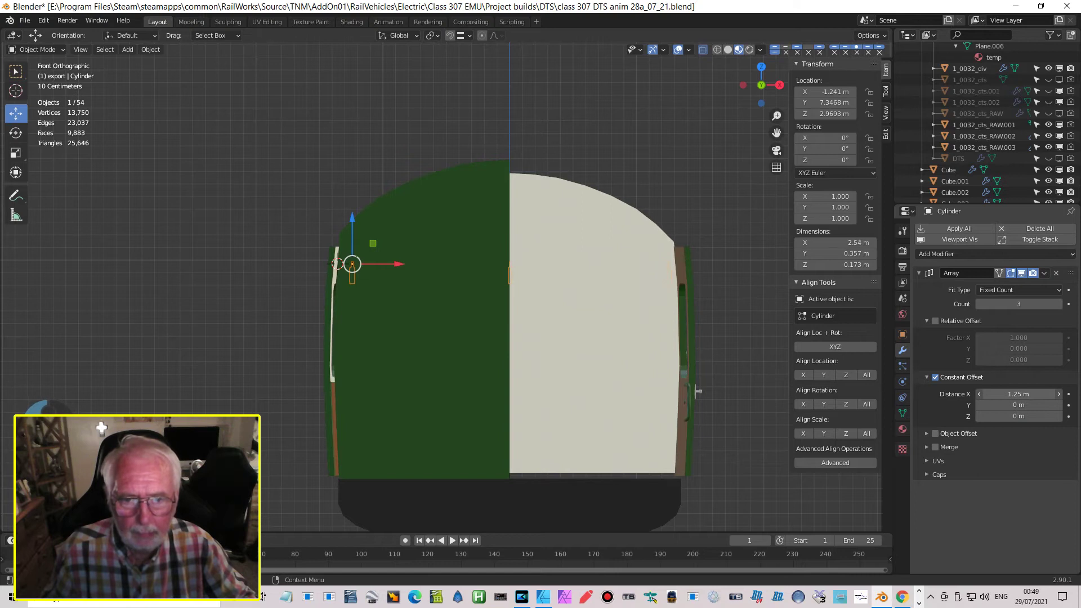
drag(1018, 394, 1014, 394)
Step: Examine how the middle arm copy lines up with the vehicle's centre line from the front and in perspective
scroll(585, 277, up, 5)
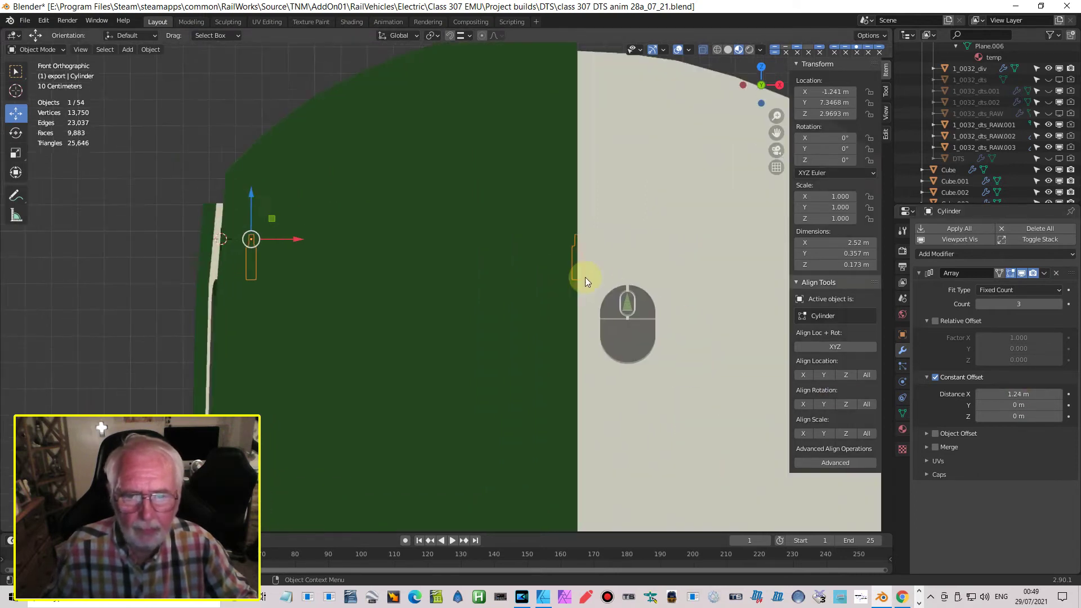
shift+middle_drag(683, 270, 369, 270)
scroll(522, 278, up, 2)
shift+middle_drag(522, 277, 451, 329)
scroll(611, 273, up, 2)
scroll(450, 329, up, 1)
scroll(451, 329, down, 2)
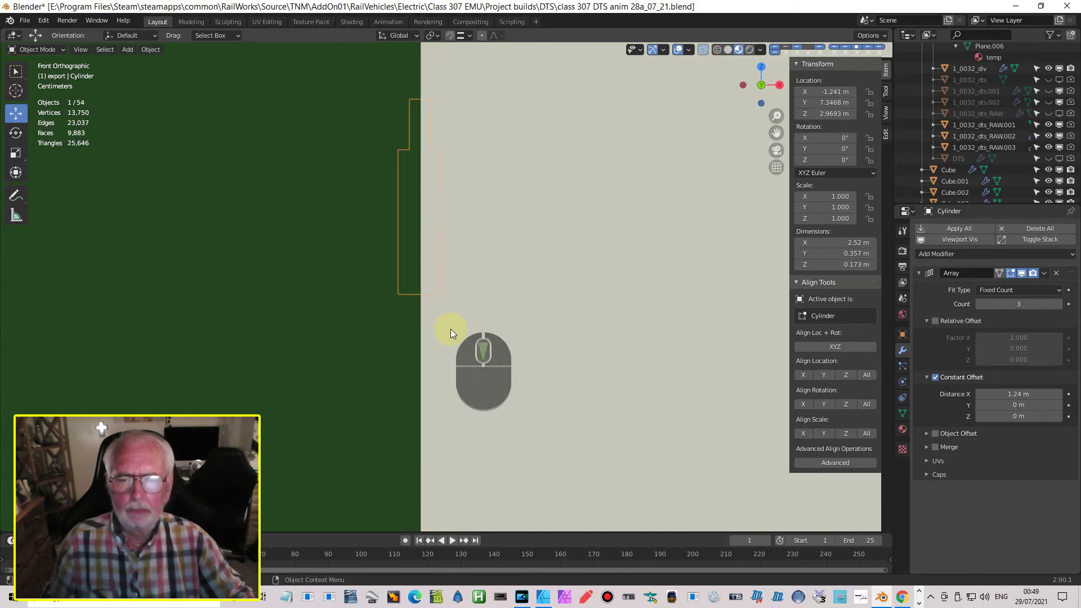
scroll(428, 282, down, 6)
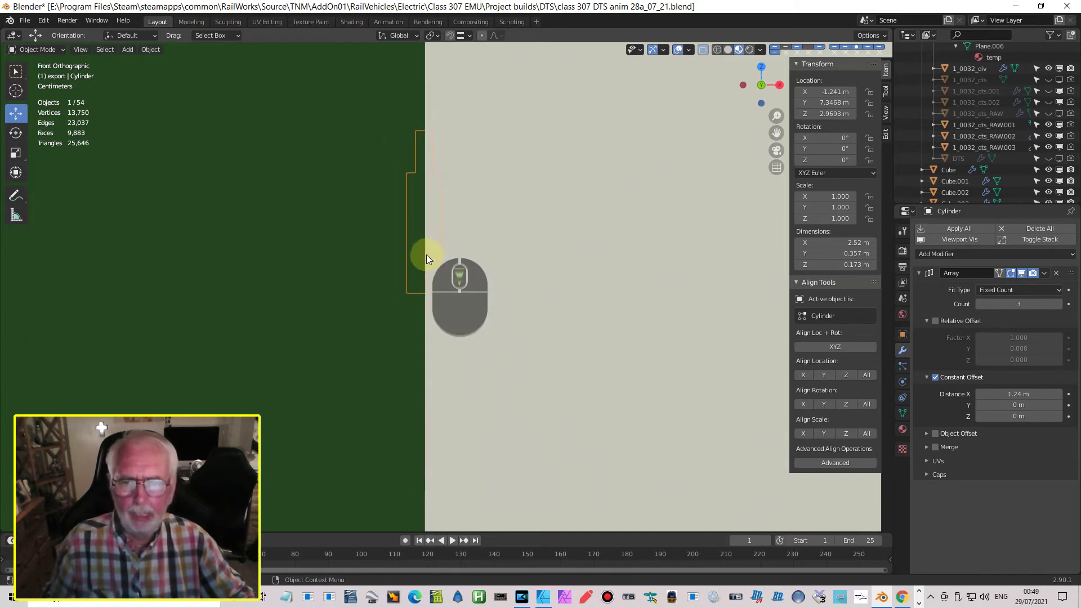
middle_drag(443, 298, 381, 352)
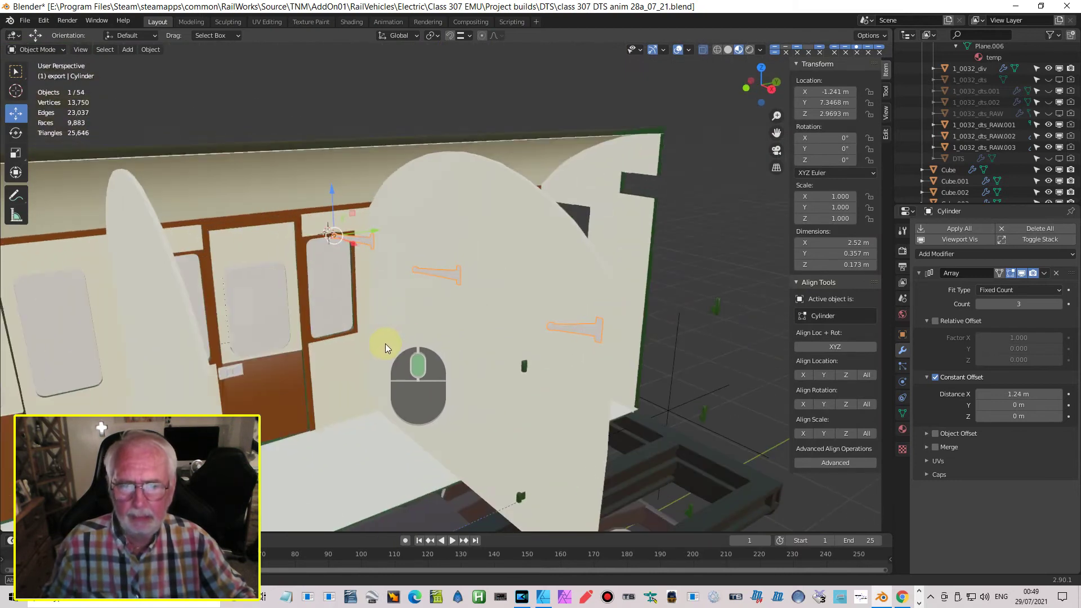
scroll(424, 337, up, 1)
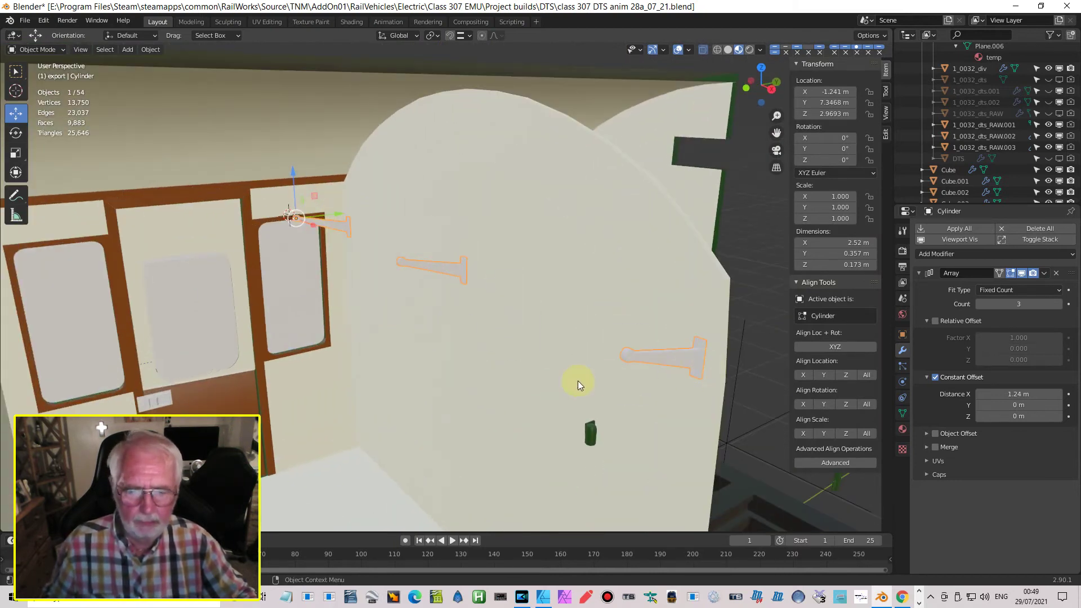
Step: Select the small cylinder at the middle arm's pivot and examine its position against the arm from above
click(404, 262)
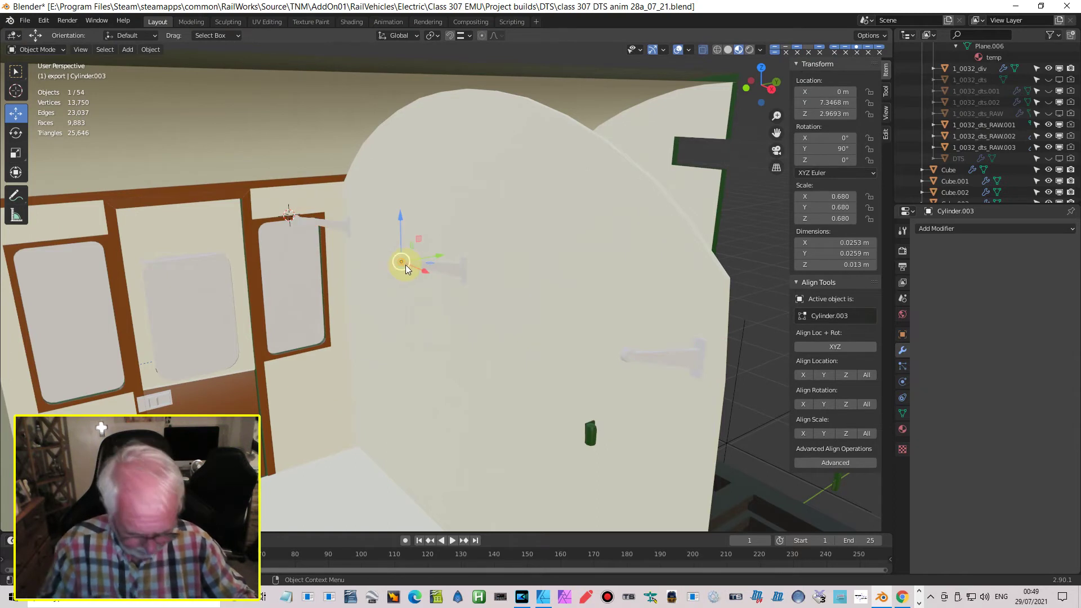
key(KP_7)
scroll(473, 309, up, 3)
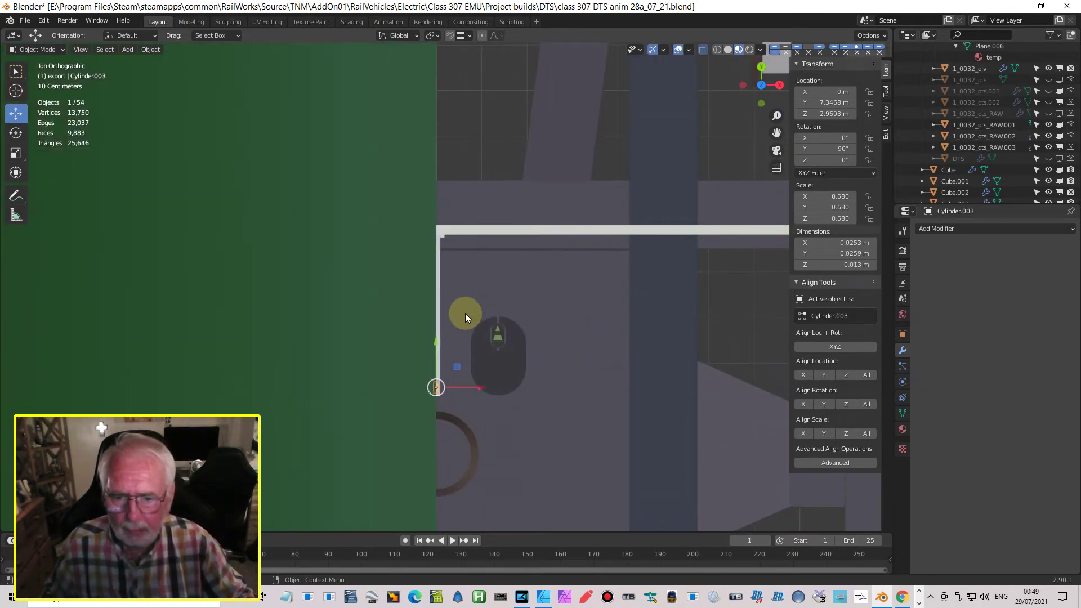
shift+middle_drag(486, 393, 523, 259)
scroll(448, 326, up, 2)
scroll(451, 330, up, 5)
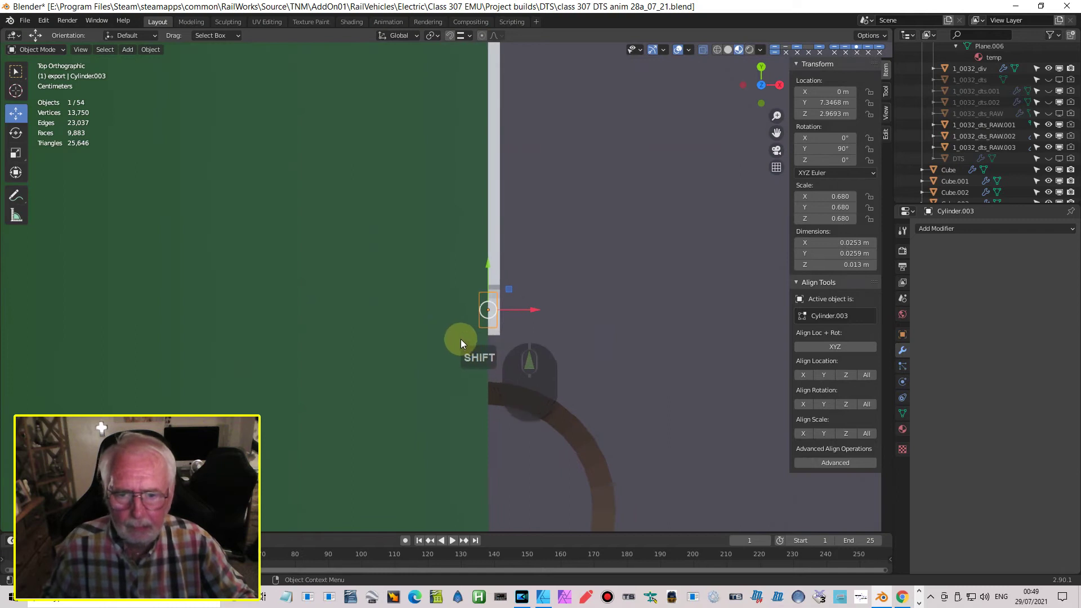
shift+middle_drag(552, 343, 468, 314)
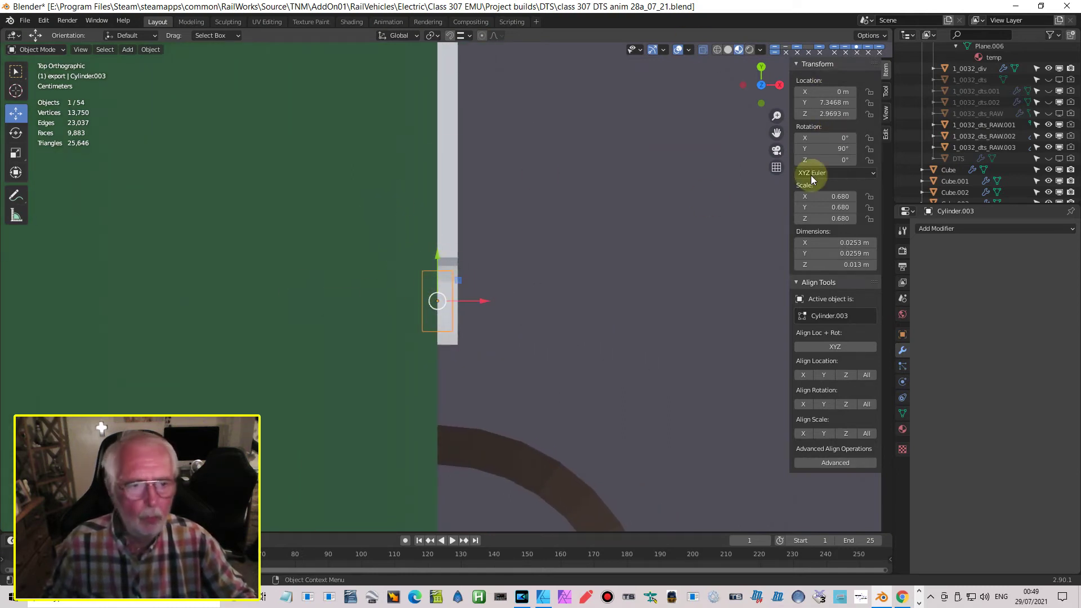
scroll(529, 271, down, 3)
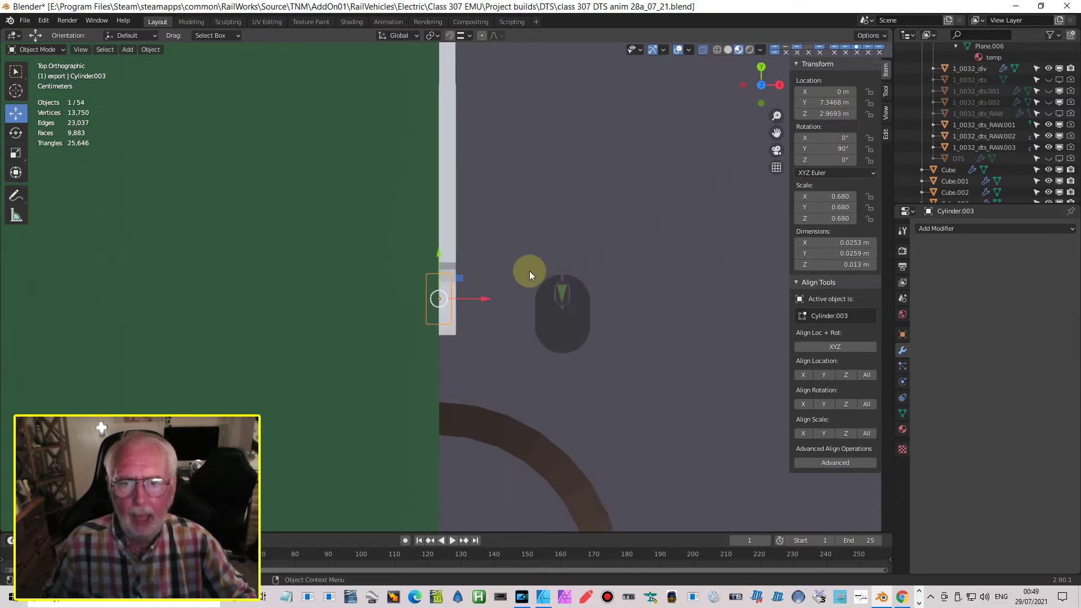
Step: Apply the rotation and scale of the small cylinder at the middle arm's pivot
scroll(499, 258, up, 2)
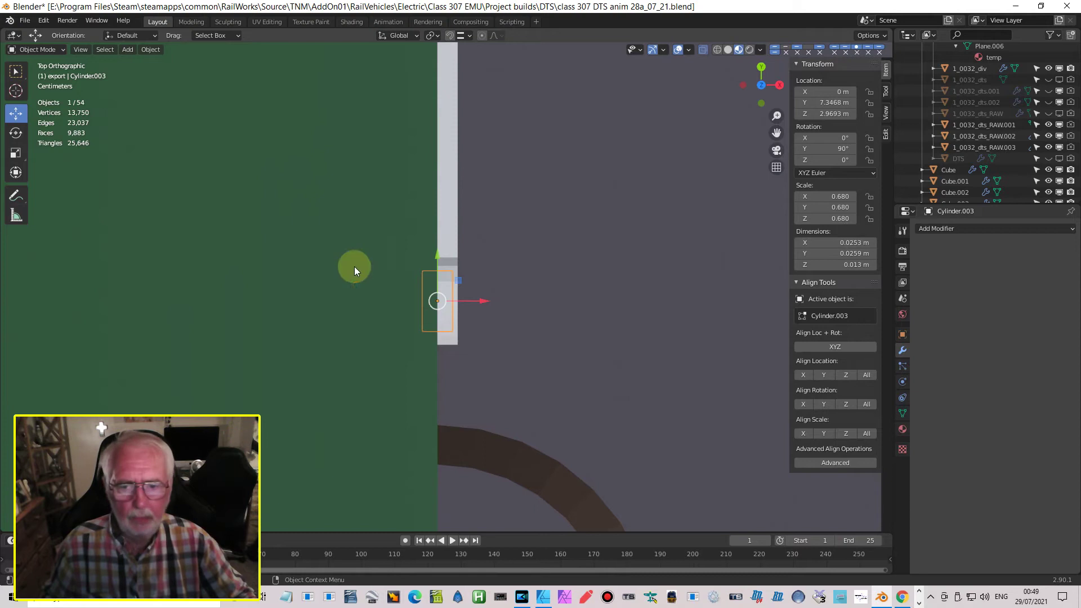
scroll(499, 292, down, 3)
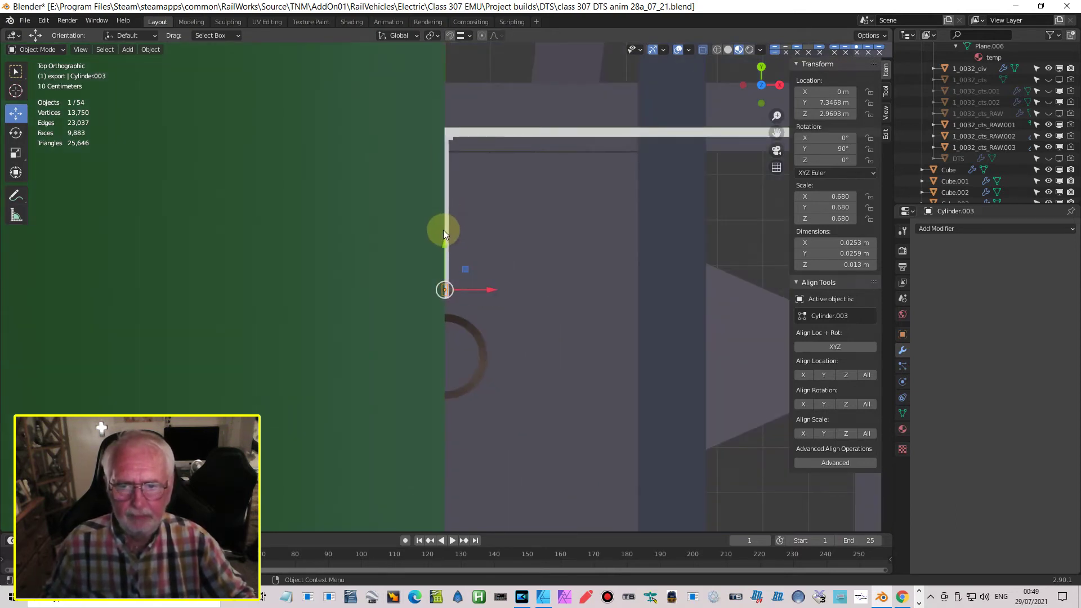
scroll(445, 233, down, 6)
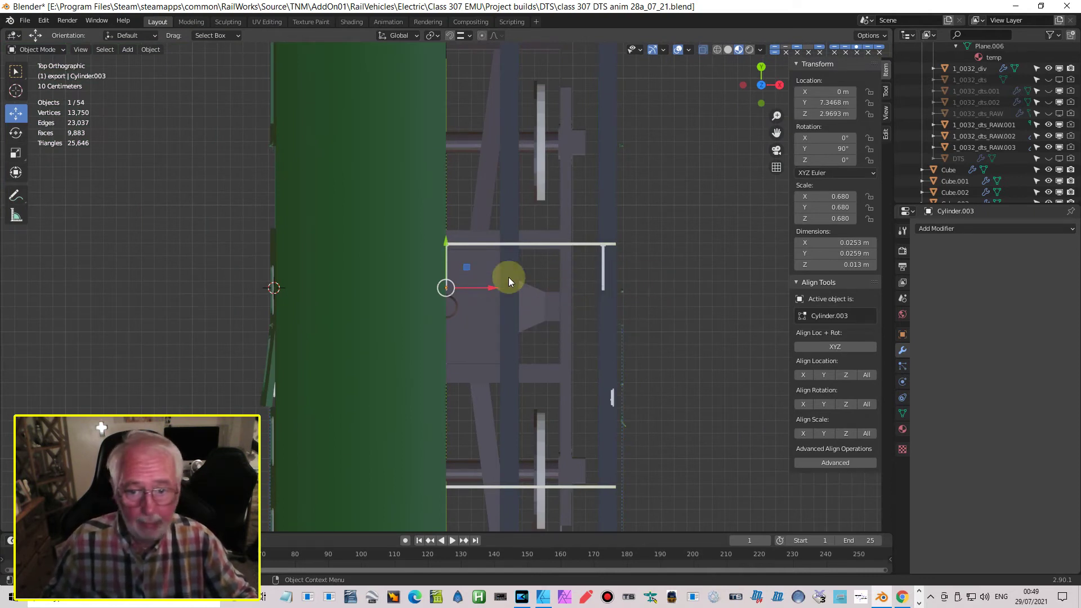
key(ctrl+a)
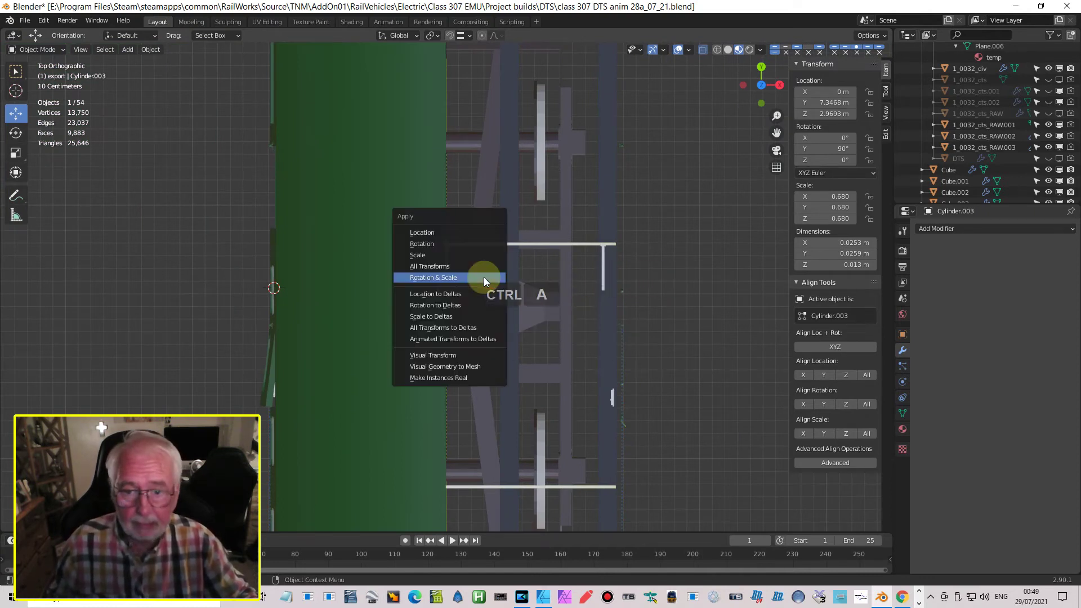
click(482, 278)
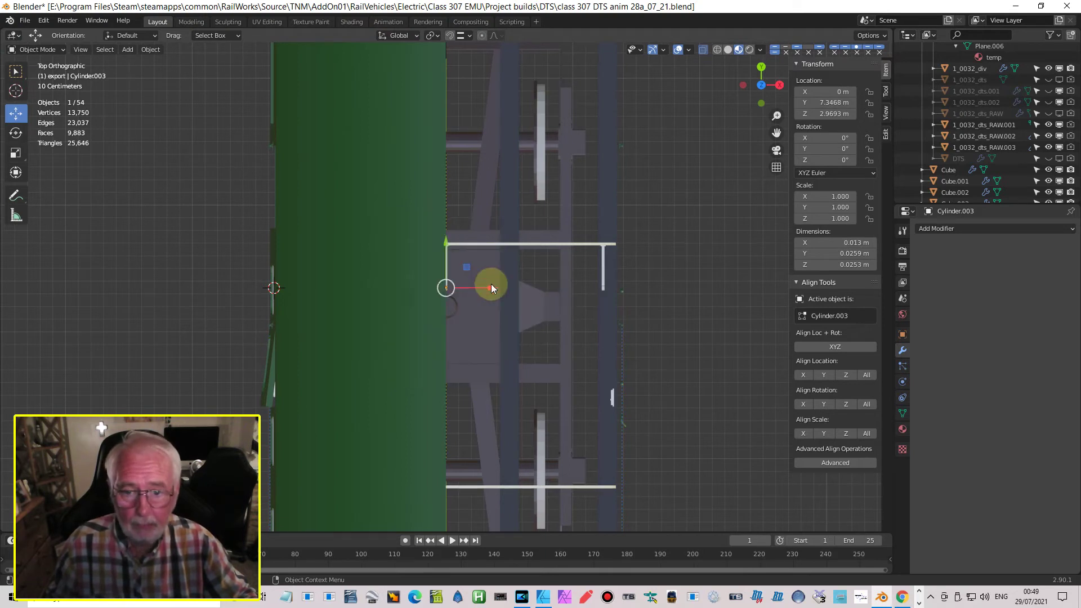
Step: Stretch the cylinder along X into a rod about 2.48 m long that reaches the outer arms
key(s)
key(x)
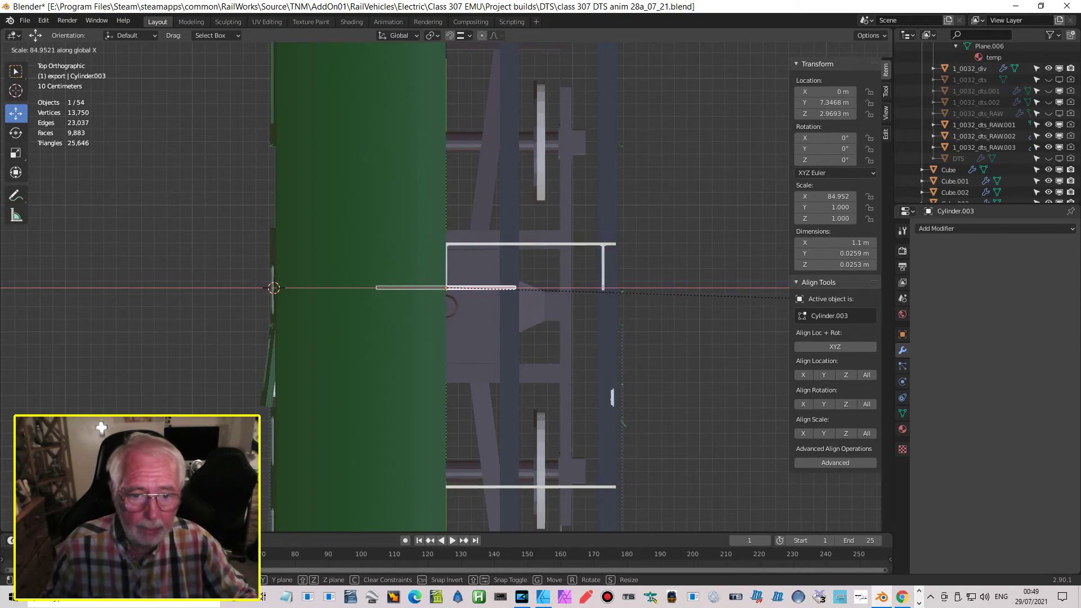
click(390, 354)
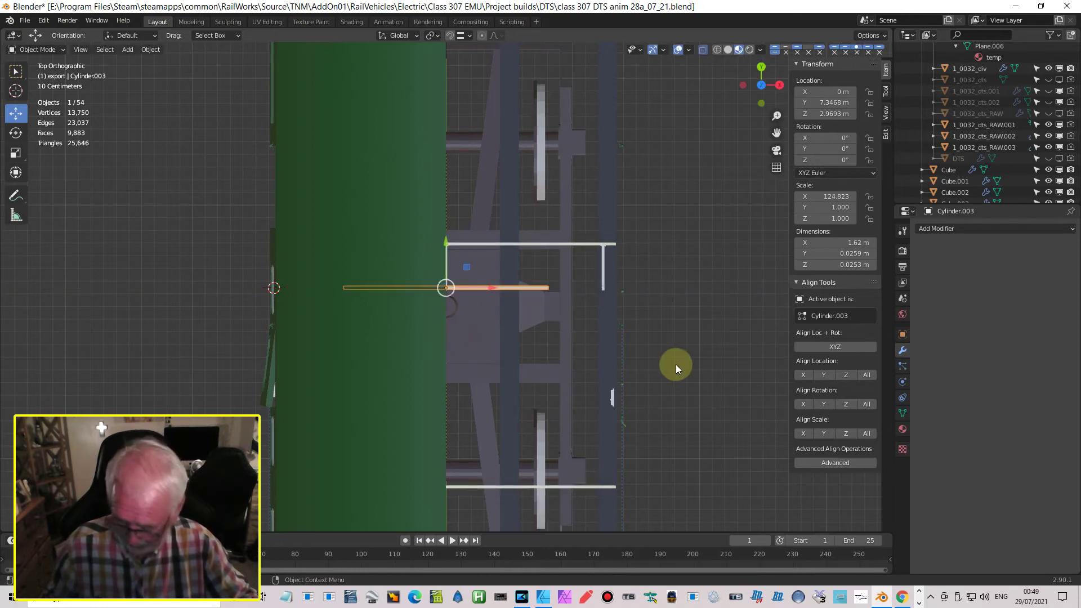
key(s)
key(x)
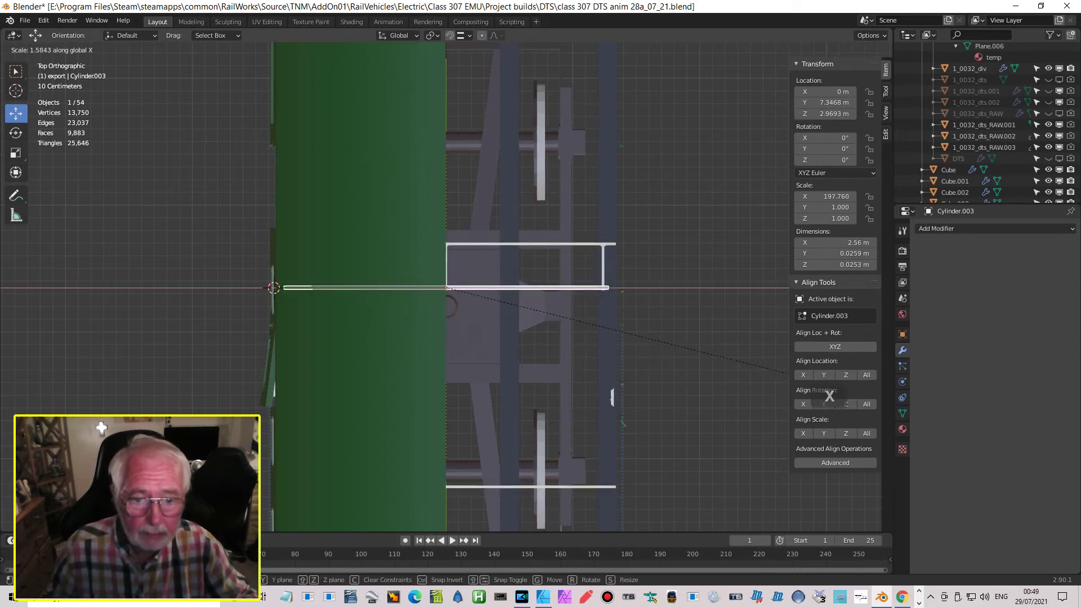
click(794, 377)
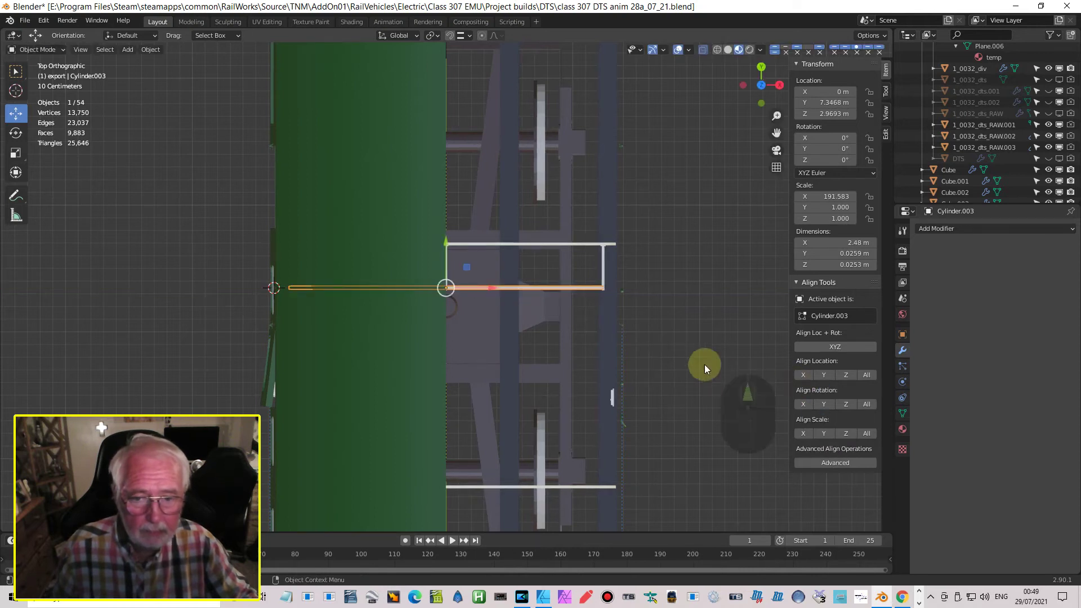
Step: Examine in wireframe from above how the rod and the middle arm line up with the vehicle's centre line
scroll(675, 337, up, 5)
scroll(526, 303, up, 3)
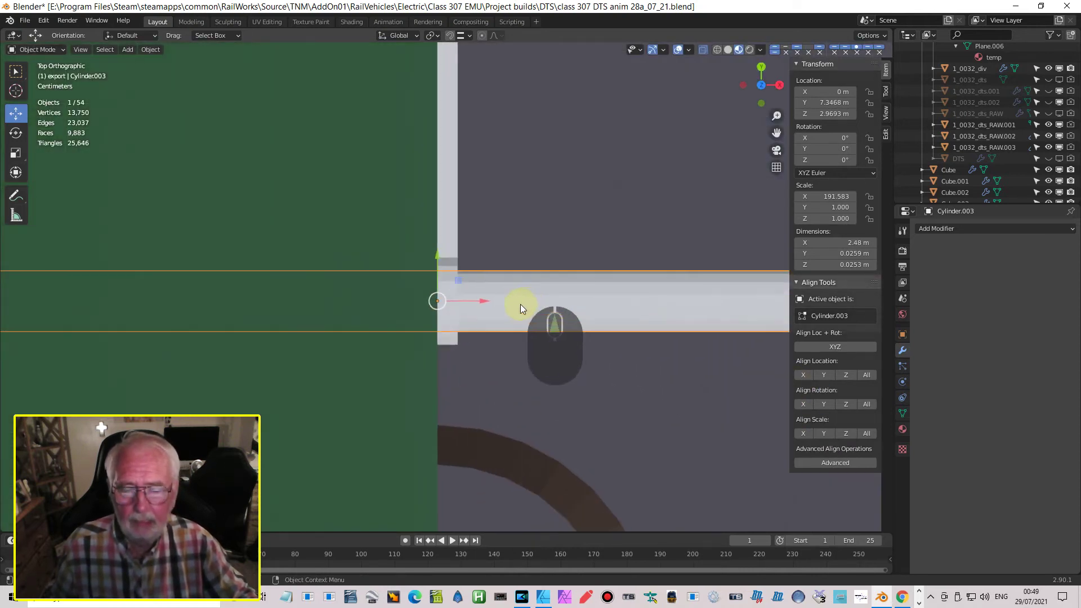
shift+middle_drag(532, 338, 622, 362)
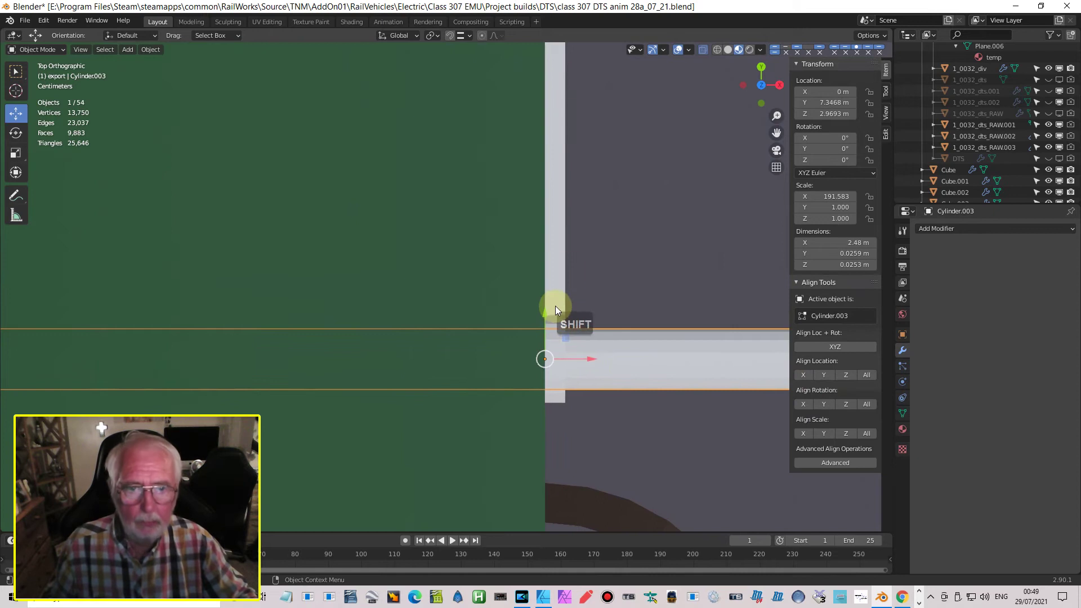
click(717, 50)
click(563, 202)
scroll(575, 274, up, 2)
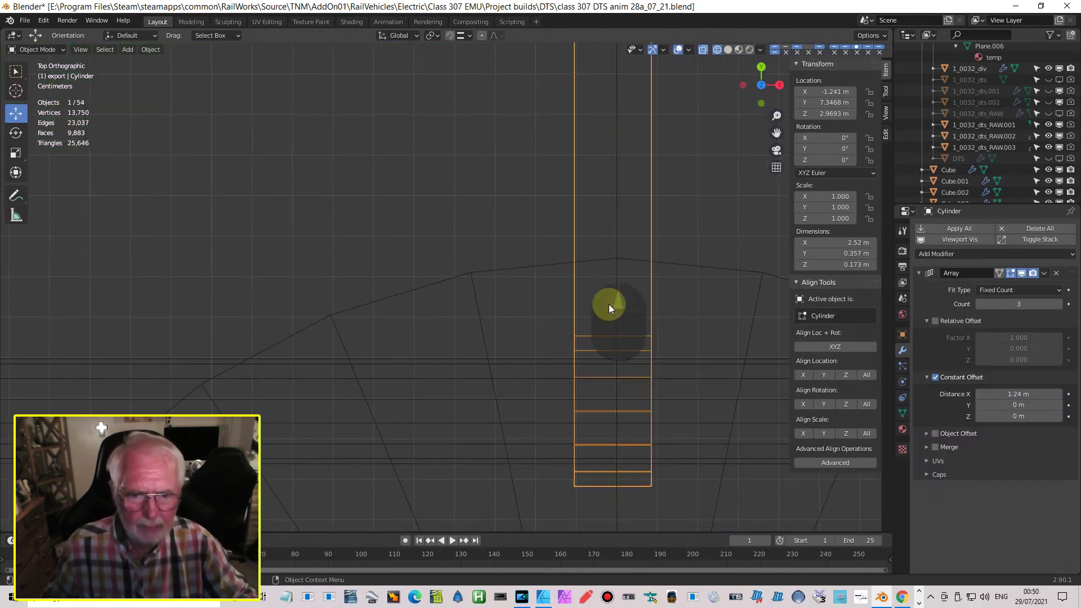
shift+middle_drag(631, 331, 556, 235)
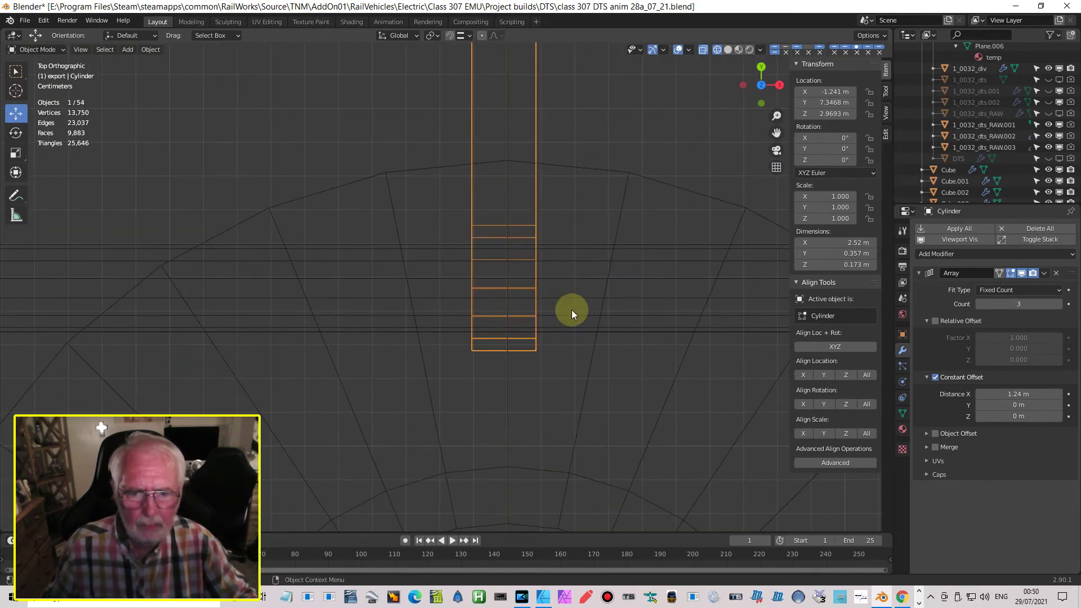
click(571, 277)
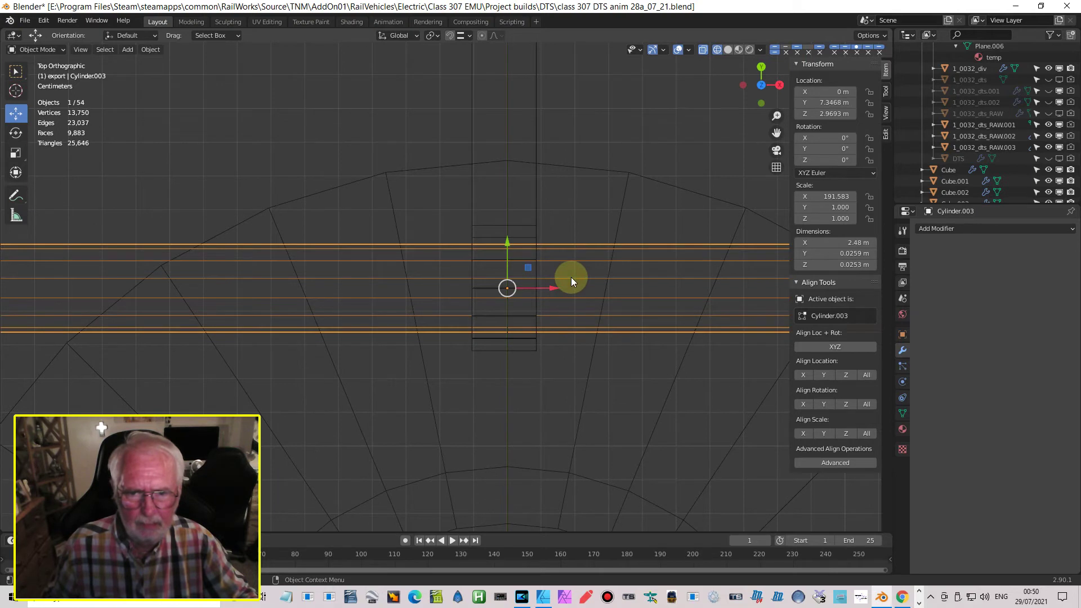
click(534, 211)
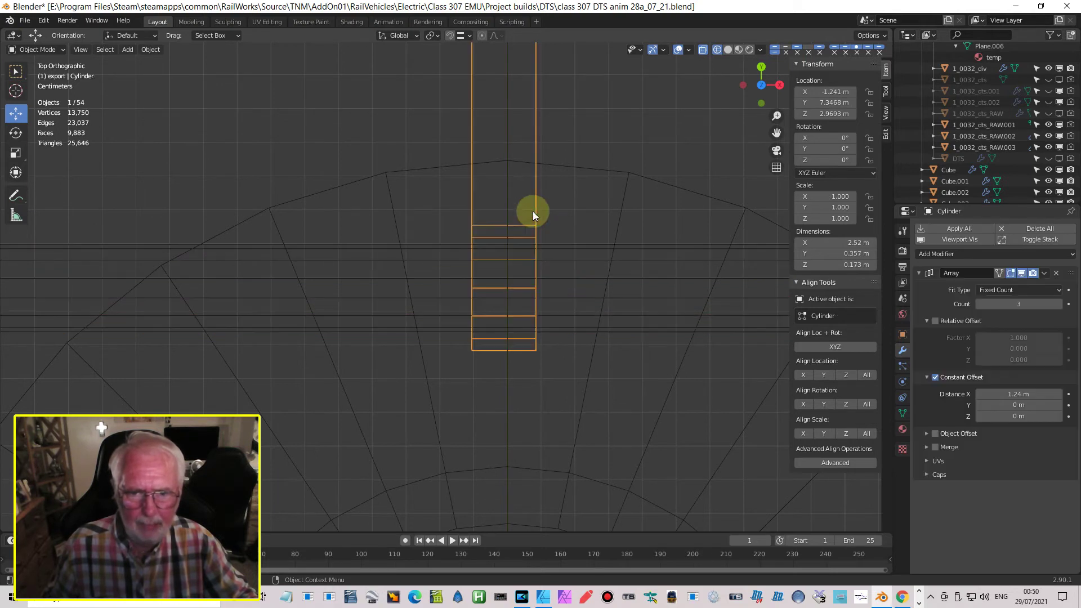
scroll(536, 231, down, 1)
scroll(536, 234, down, 3)
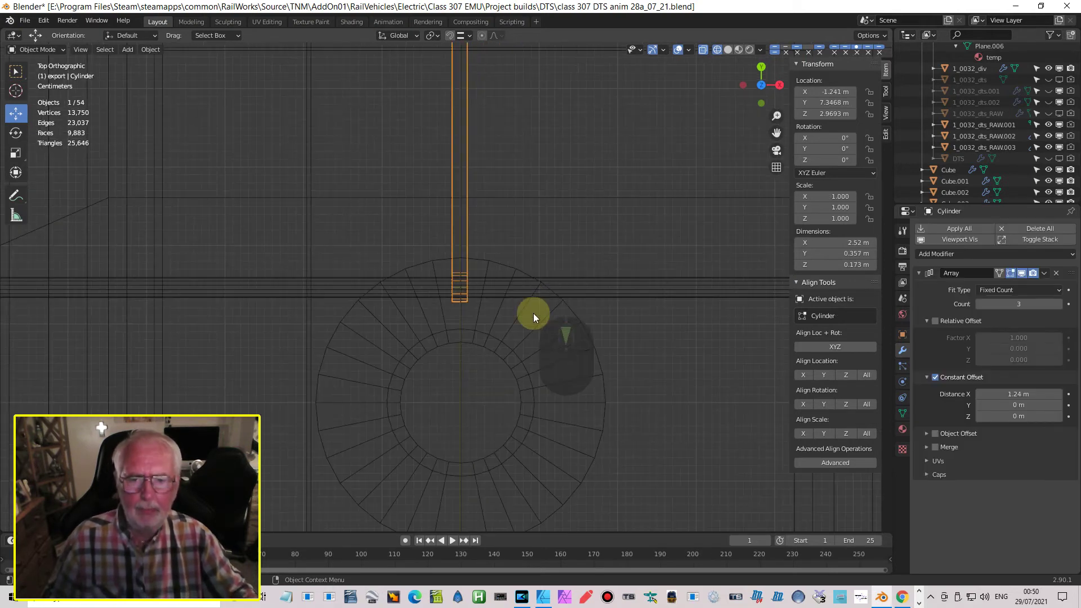
Step: Examine the rod running through the three arm pivots in perspective and from the side, returning to the material-shaded display
middle_drag(531, 314, 453, 236)
scroll(455, 235, down, 1)
scroll(455, 236, down, 3)
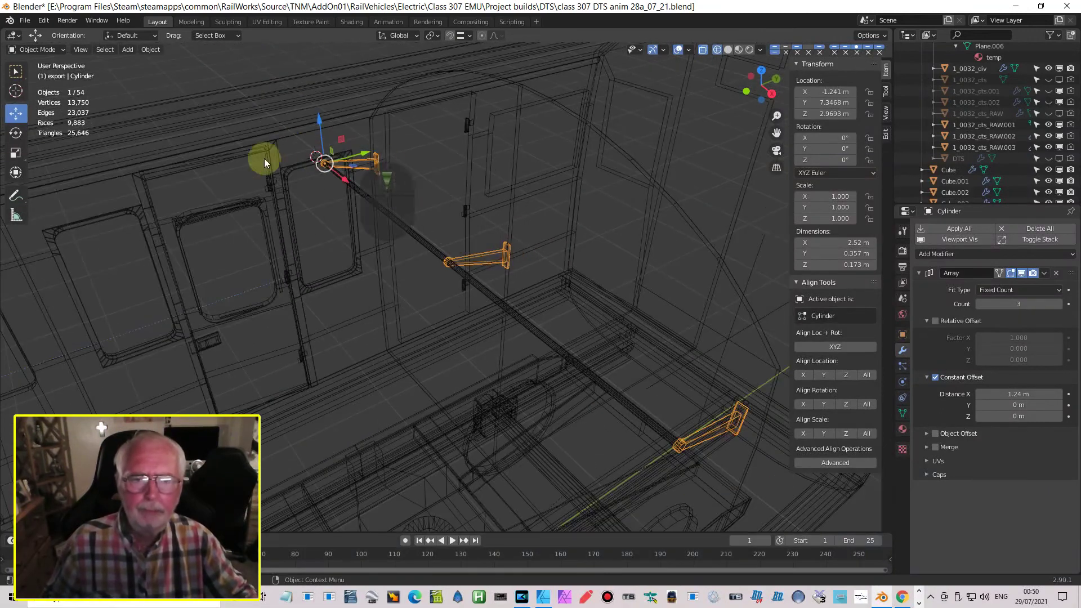
click(738, 49)
mouse_move(654, 161)
middle_down()
mouse_move(590, 194)
mouse_move(543, 164)
mouse_move(545, 135)
mouse_move(566, 138)
mouse_move(569, 177)
mouse_move(539, 209)
middle_up()
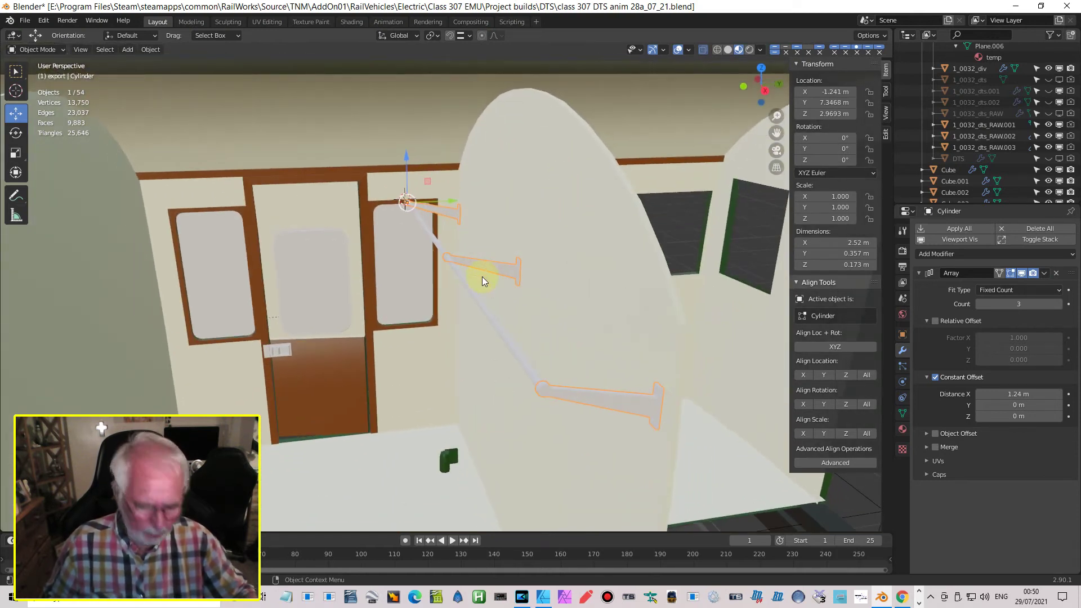
key(KP_3)
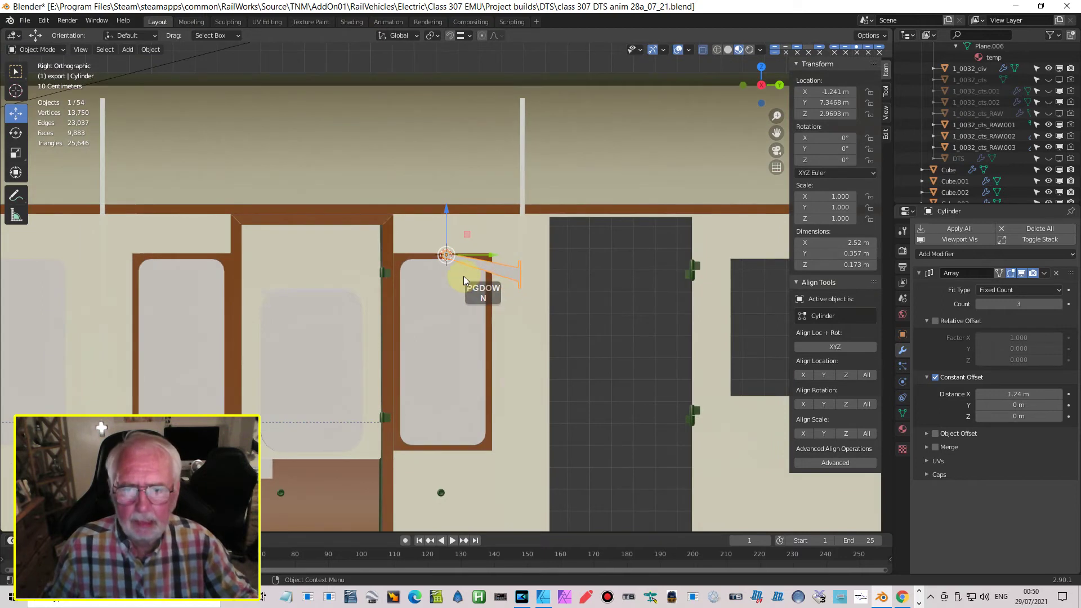
scroll(464, 274, up, 1)
middle_drag(463, 271, 457, 401)
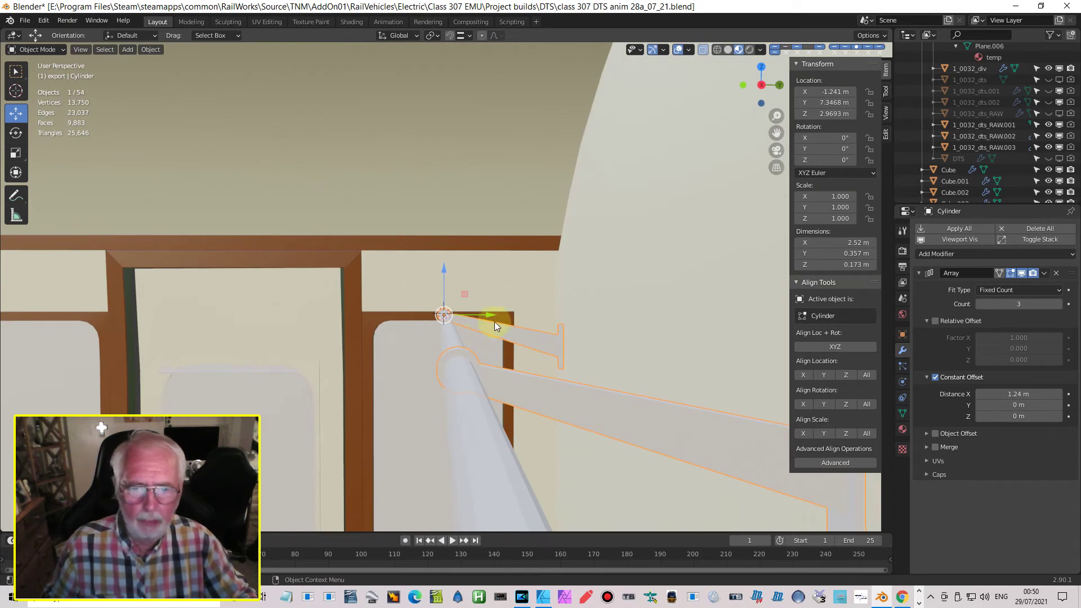
Step: Add a cube at the 3D cursor and scale it down uniformly to about 0.022 m
click(129, 50)
mouse_move(129, 60)
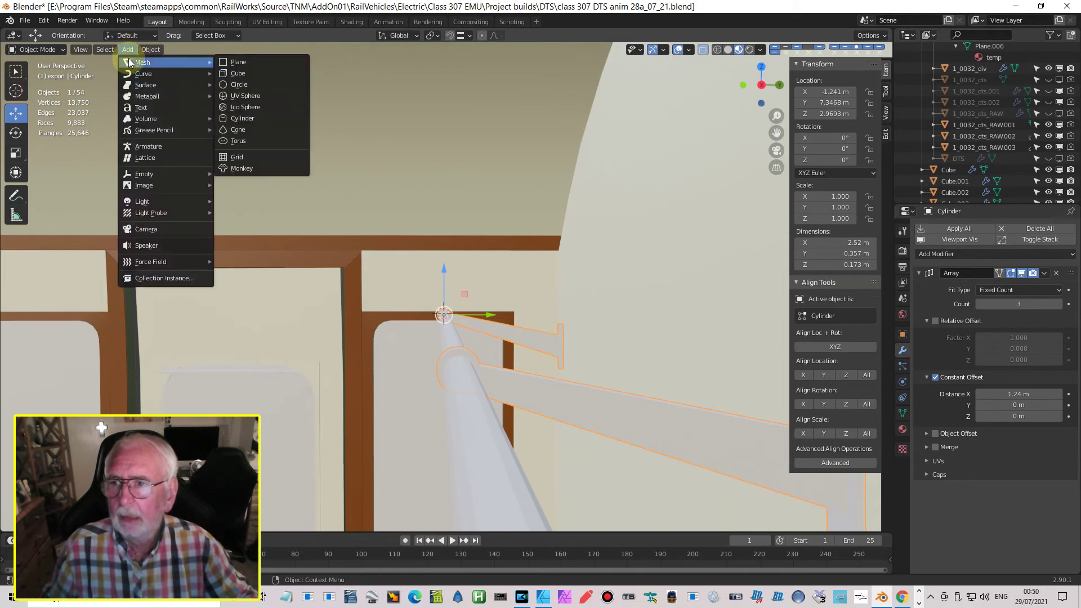
click(238, 73)
key(KP_3)
scroll(634, 369, down, 2)
scroll(634, 370, down, 2)
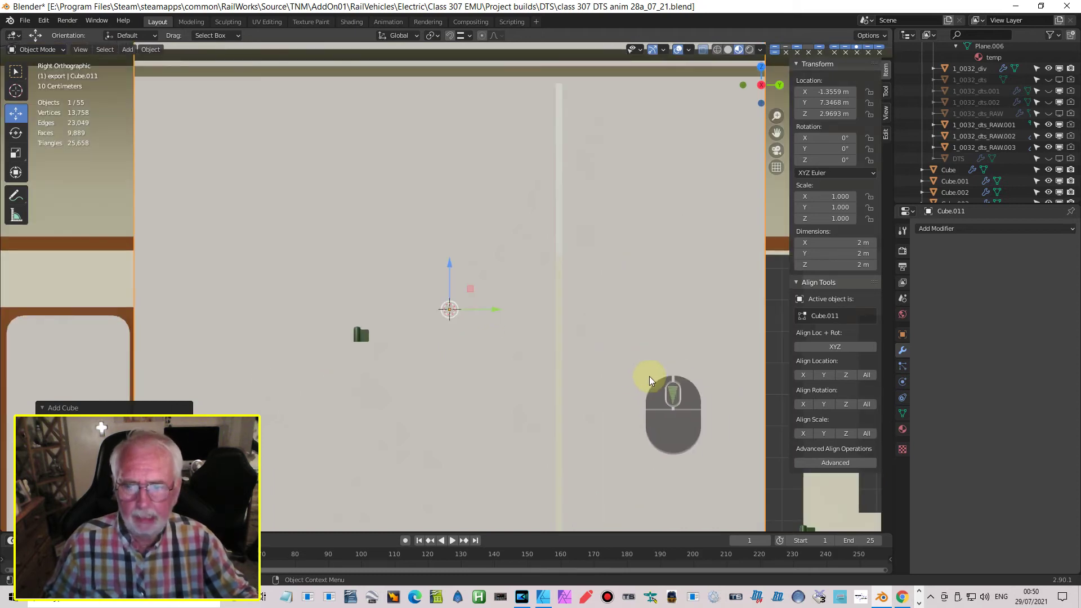
key(s)
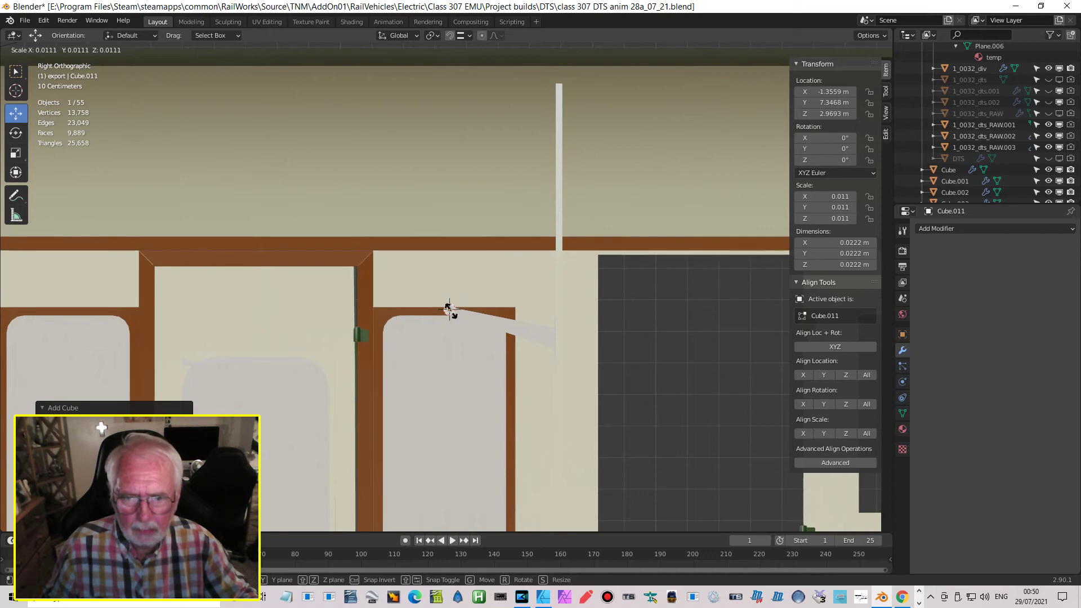
click(451, 316)
Step: Move the cube along Y to about 7.391 m so it sits over the arm, just beyond the pivot
scroll(455, 323, up, 4)
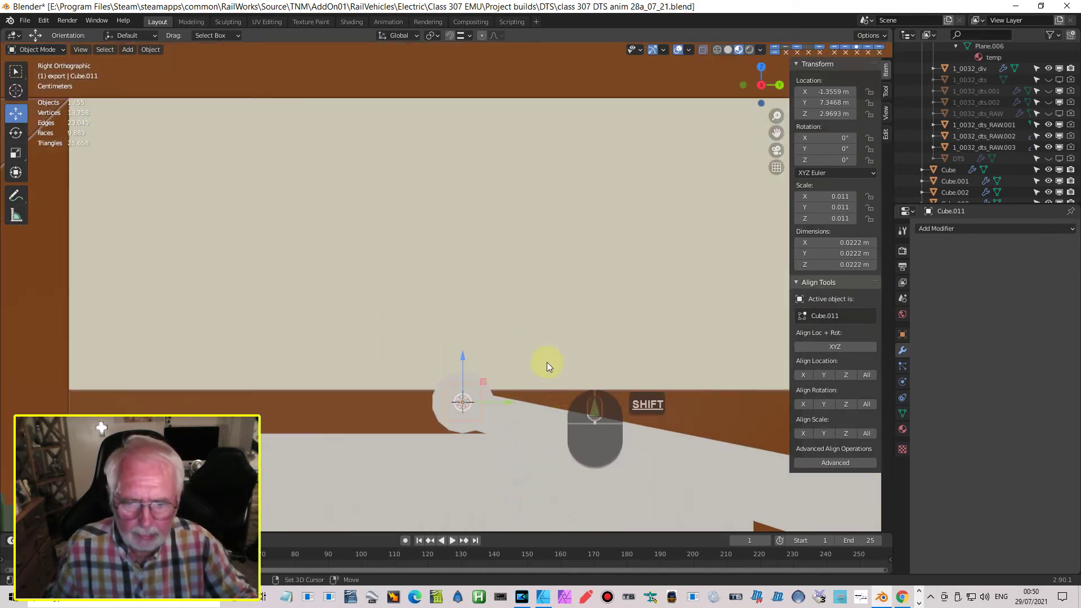
shift+middle_drag(546, 363, 493, 268)
drag(467, 317, 552, 322)
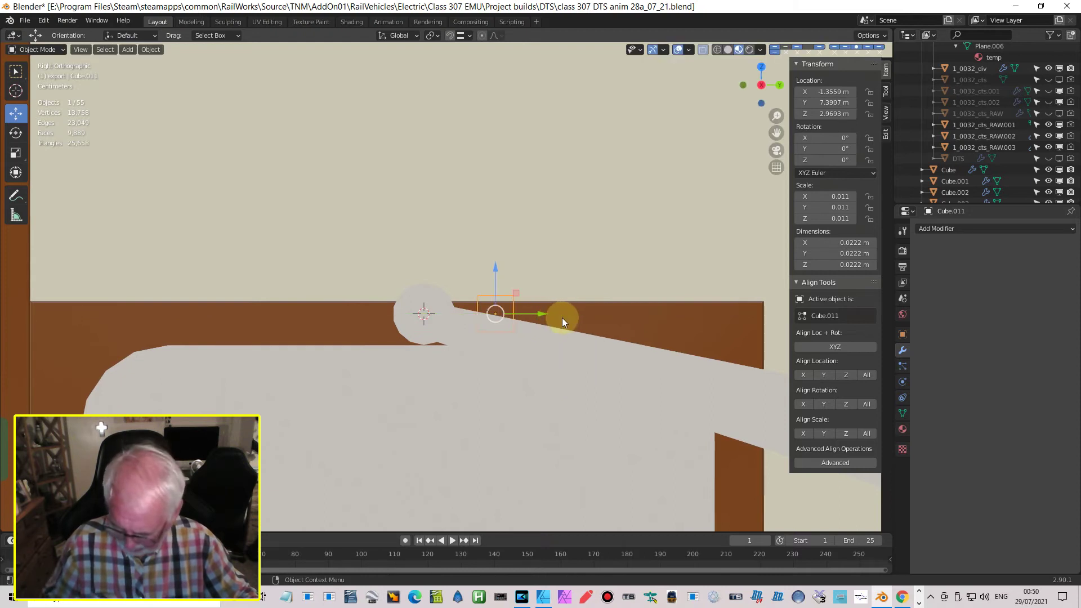
Step: Scale the cube into a flat block about 0.0217 m along Y and 0.0099 m along Z
key(s)
key(y)
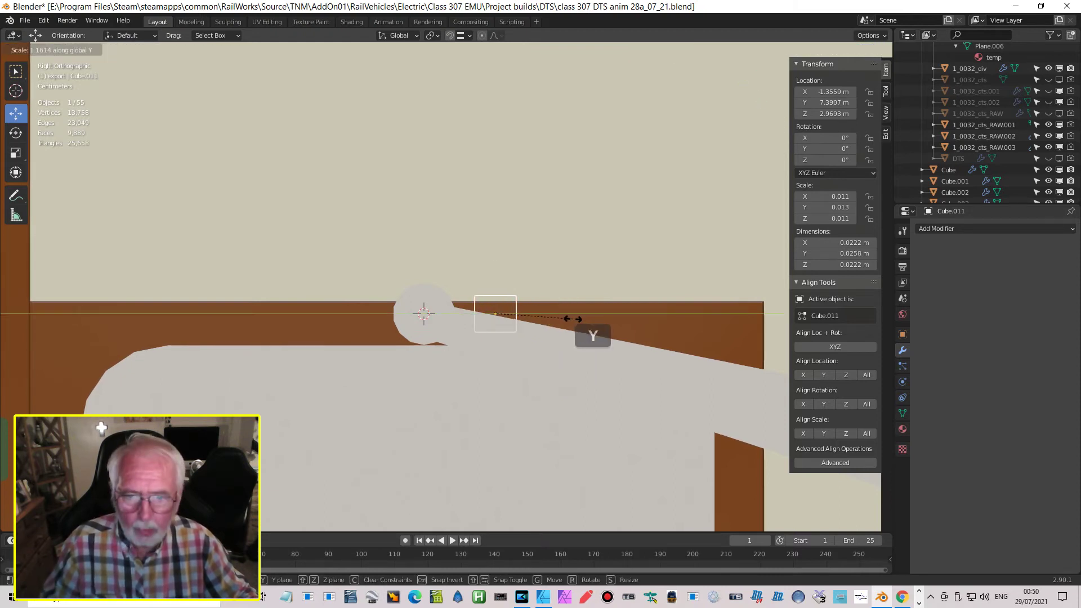
click(580, 320)
key(s)
key(z)
click(532, 319)
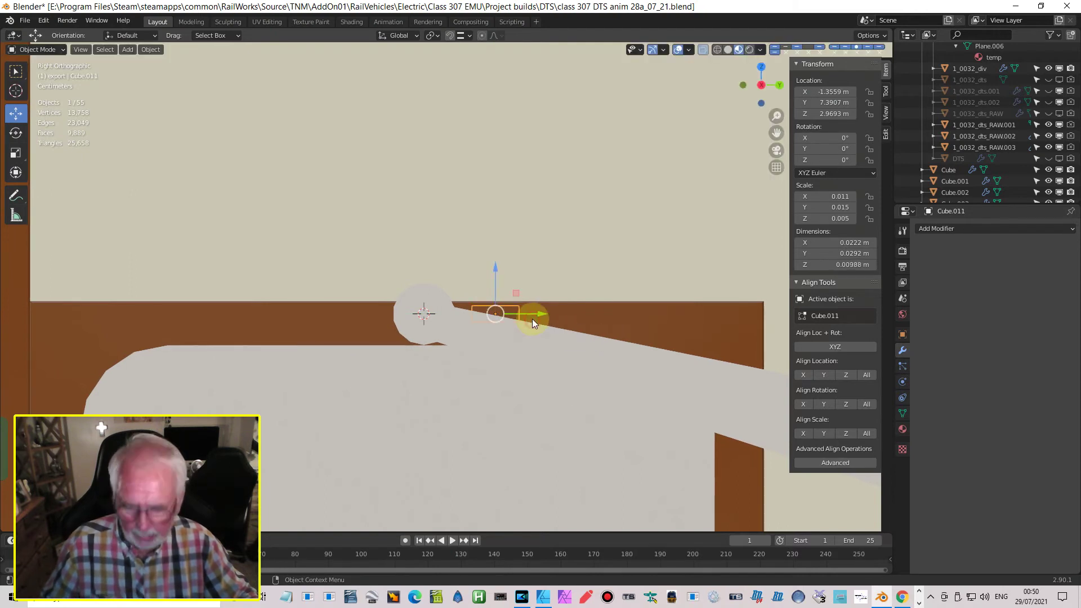
key(s)
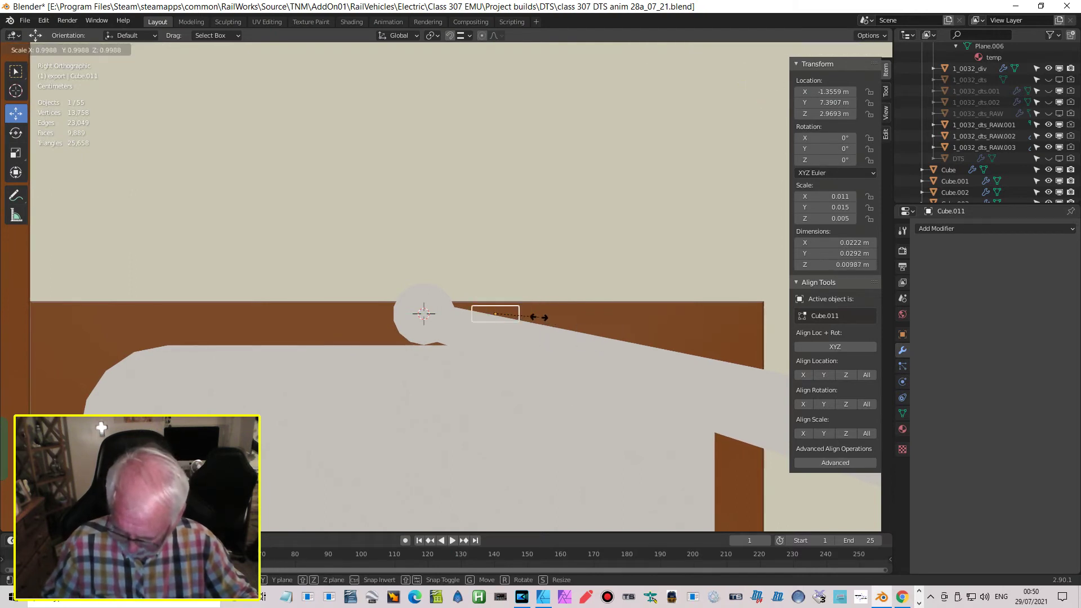
key(y)
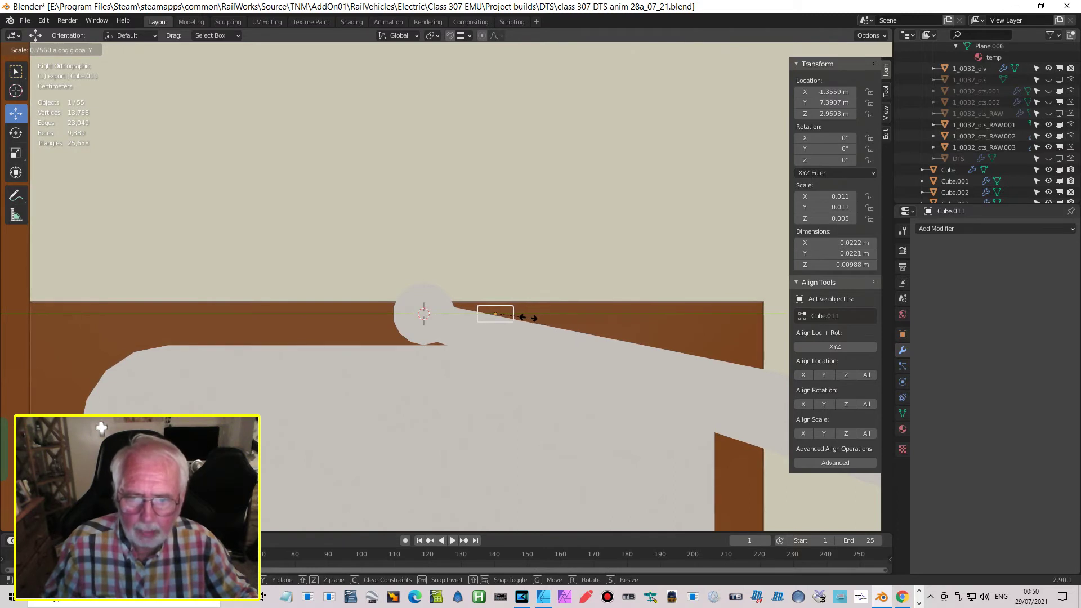
click(528, 318)
Step: Rotate the block to about -12.3° around X in wireframe so it matches the slope of the arm's upper edge
scroll(527, 329, up, 2)
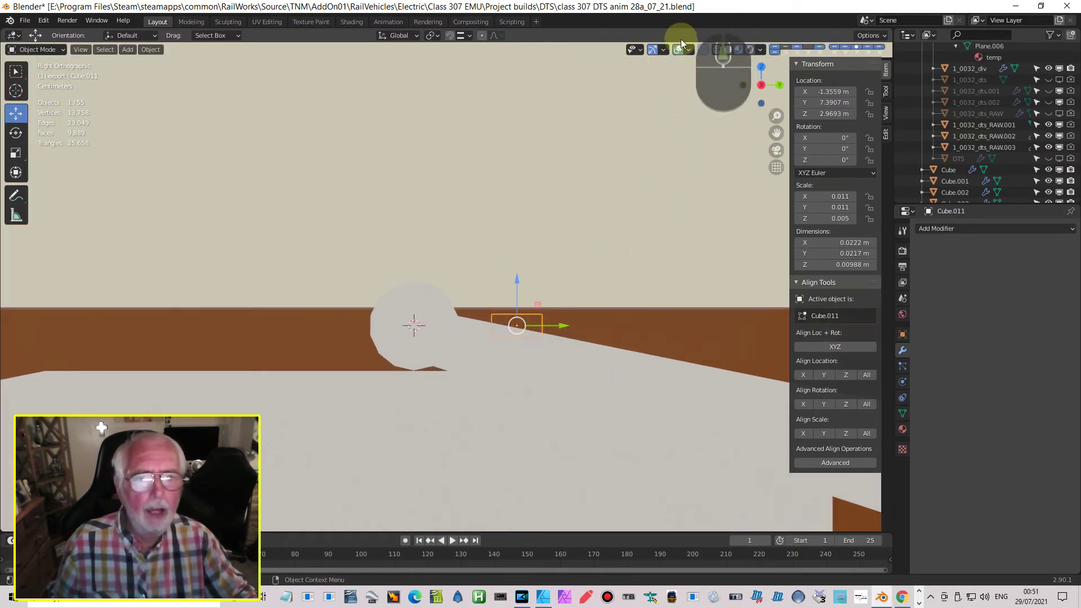
click(717, 50)
scroll(594, 360, up, 1)
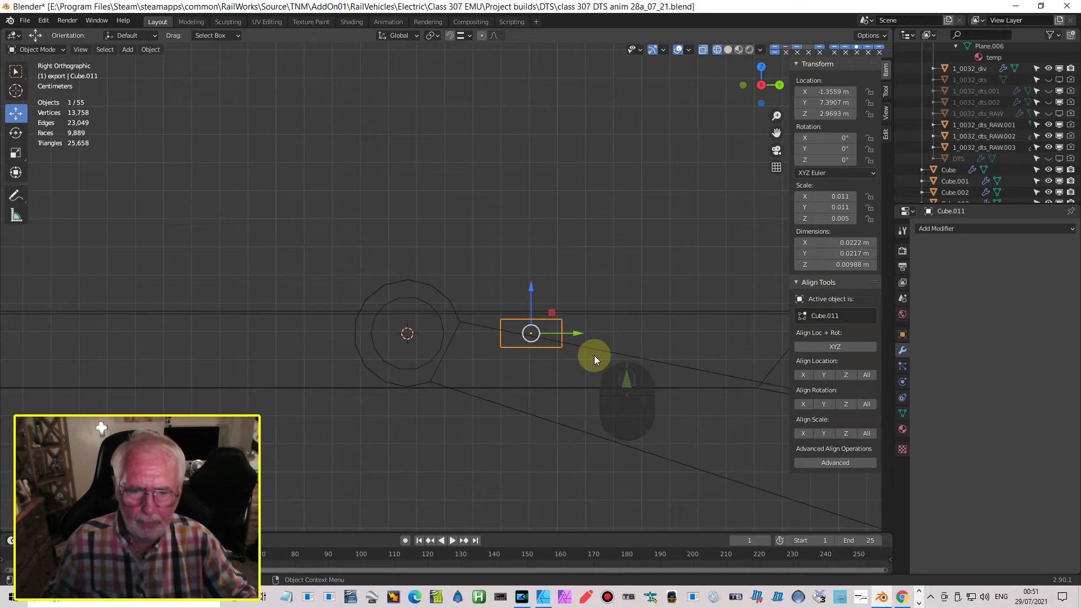
key(r)
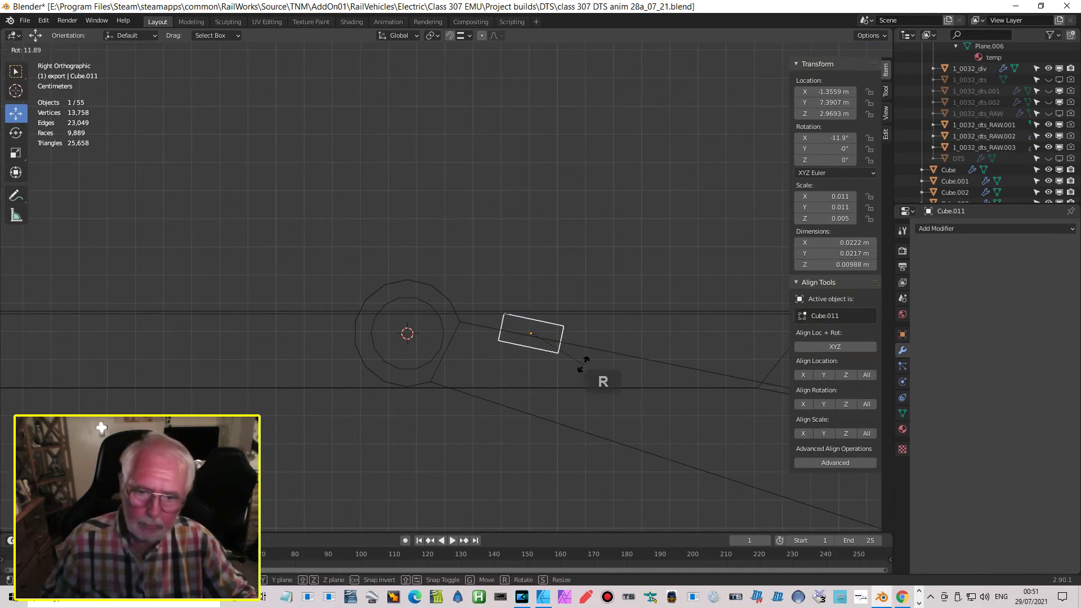
click(584, 365)
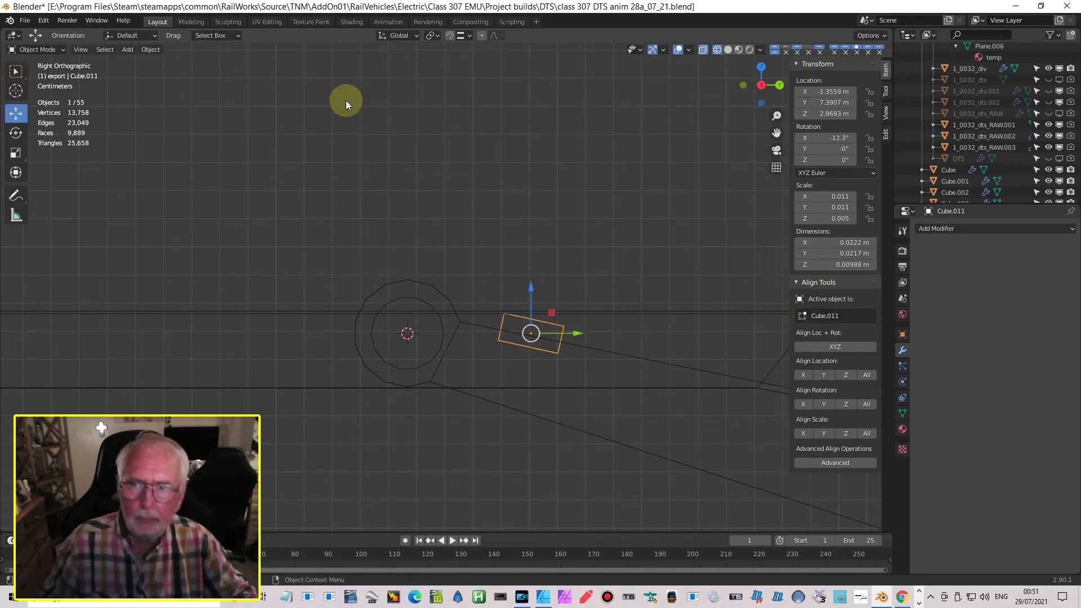
Step: Set the transform orientation to Normal and raise the block along its own Z axis onto the arm's upper edge
click(401, 35)
click(380, 93)
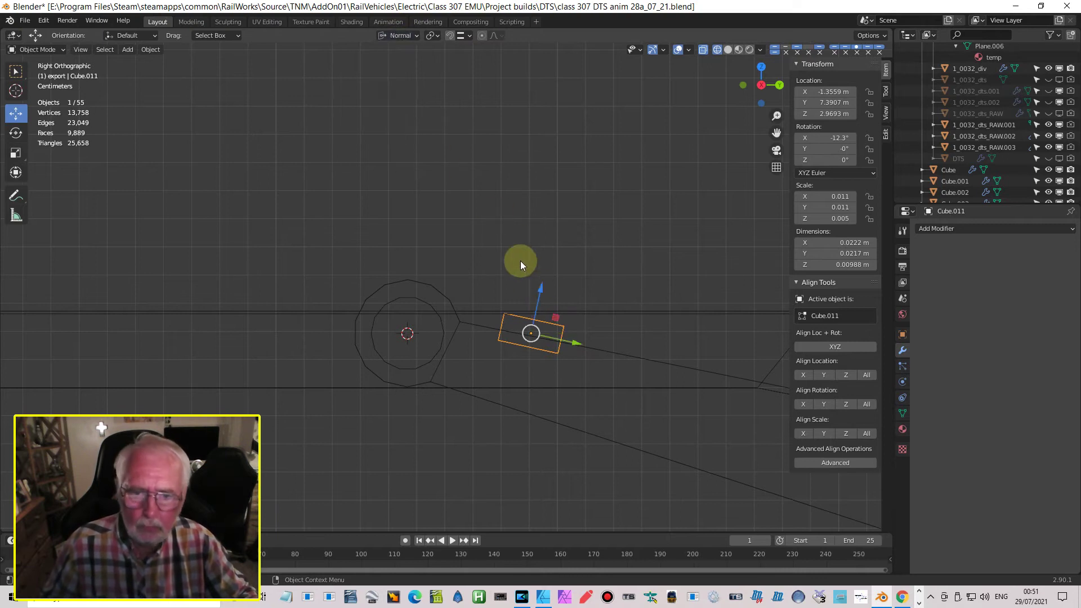
drag(540, 292, 546, 278)
scroll(581, 350, up, 2)
shift+middle_drag(518, 364, 495, 324)
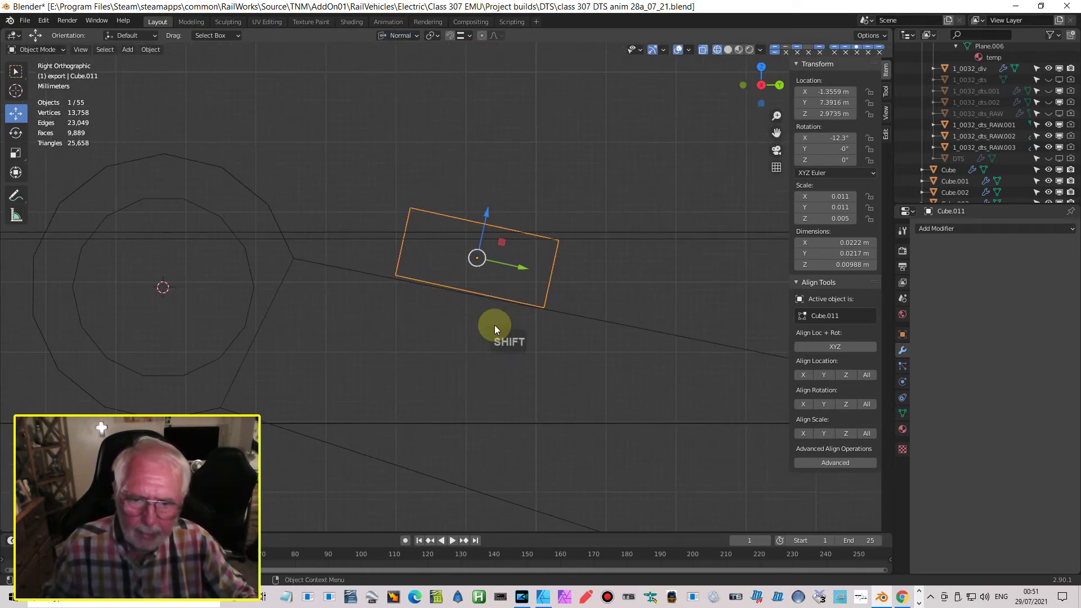
Step: Fine-tune the block's X rotation to about -11.1° and lower it along its own Z axis flush with the arm's upper edge
scroll(550, 360, up, 3)
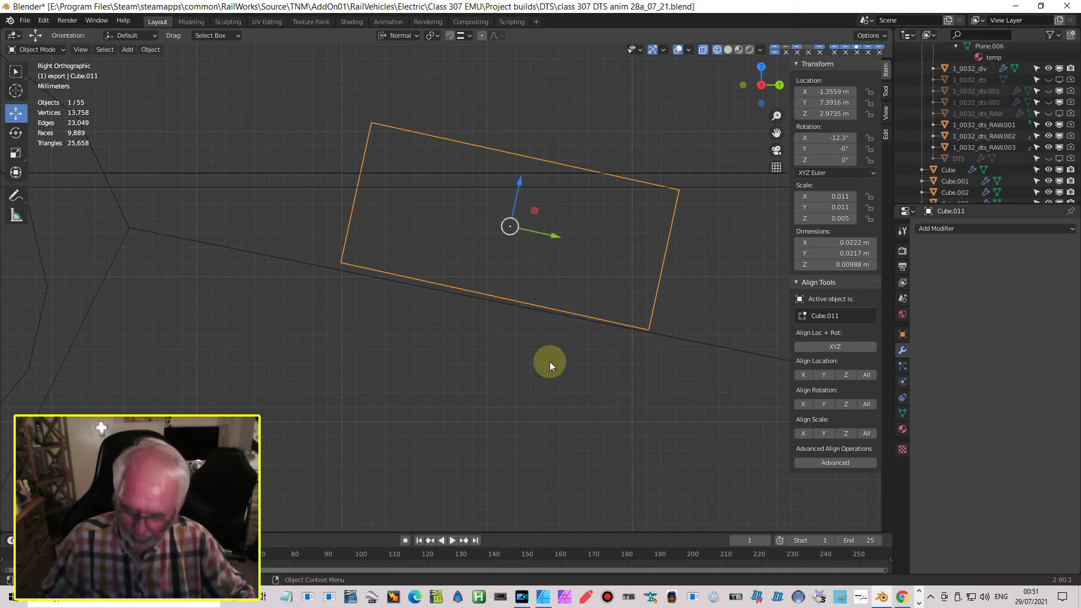
key(r)
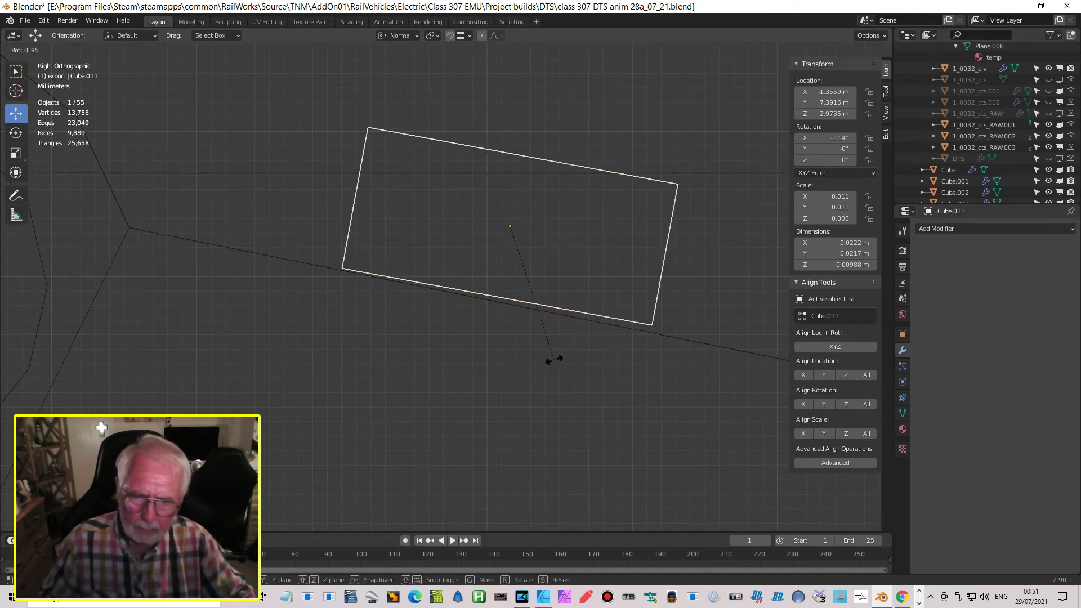
click(553, 359)
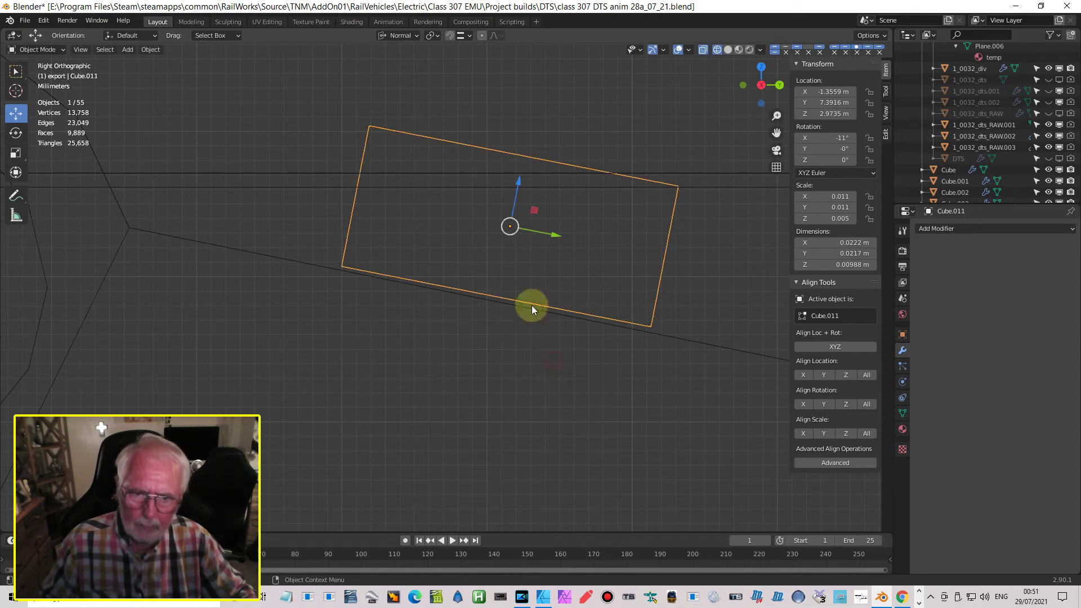
drag(517, 180, 515, 188)
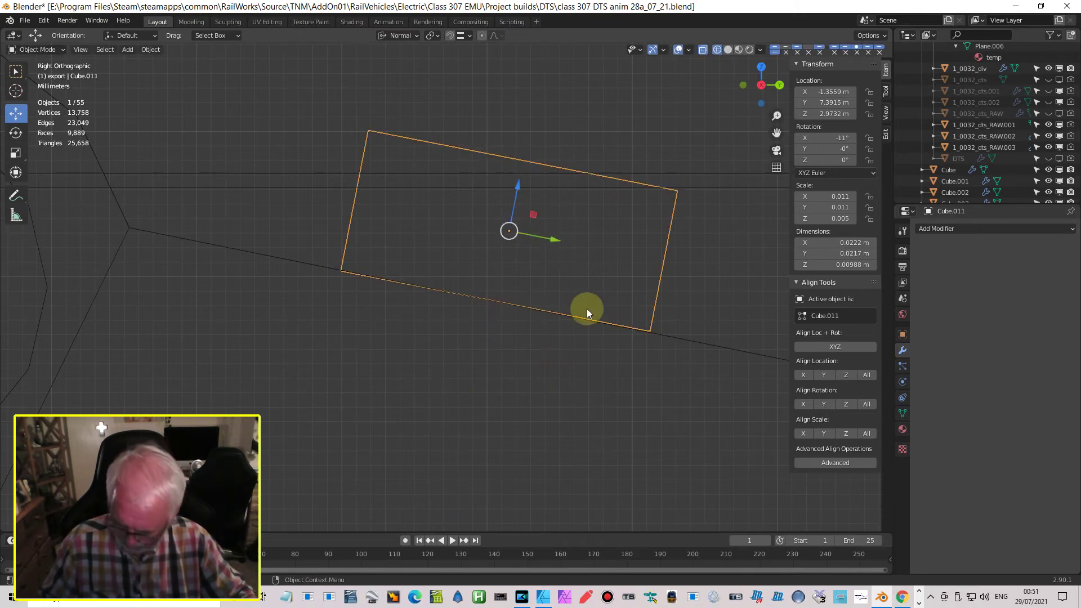
key(r)
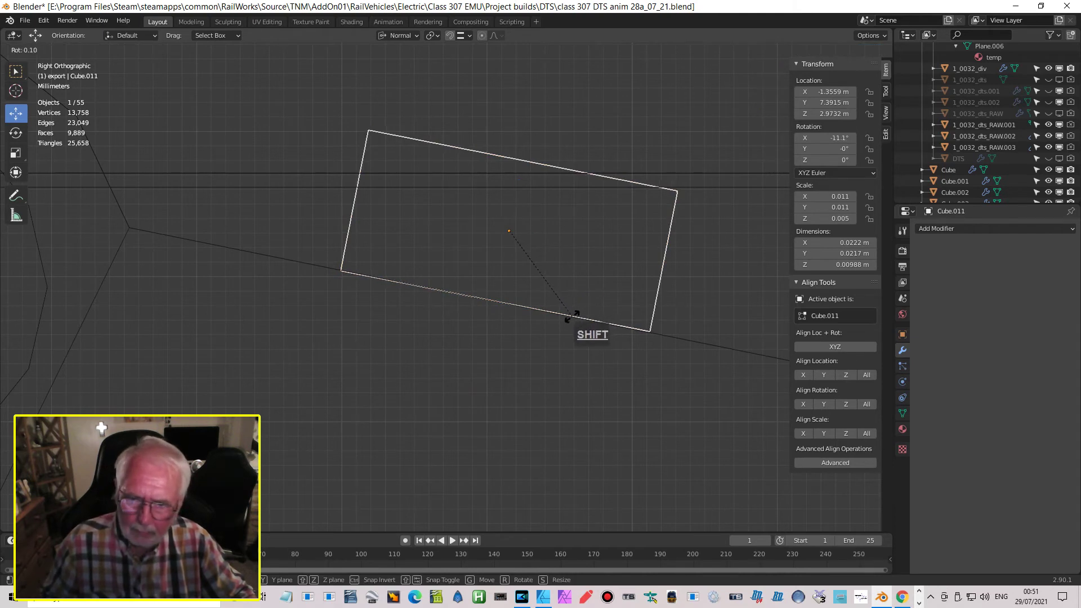
click(570, 317)
Step: Add an Array modifier to the block, with constant offset enabled and relative offset disabled
scroll(563, 323, down, 10)
scroll(555, 327, down, 3)
shift+middle_drag(555, 327, 442, 313)
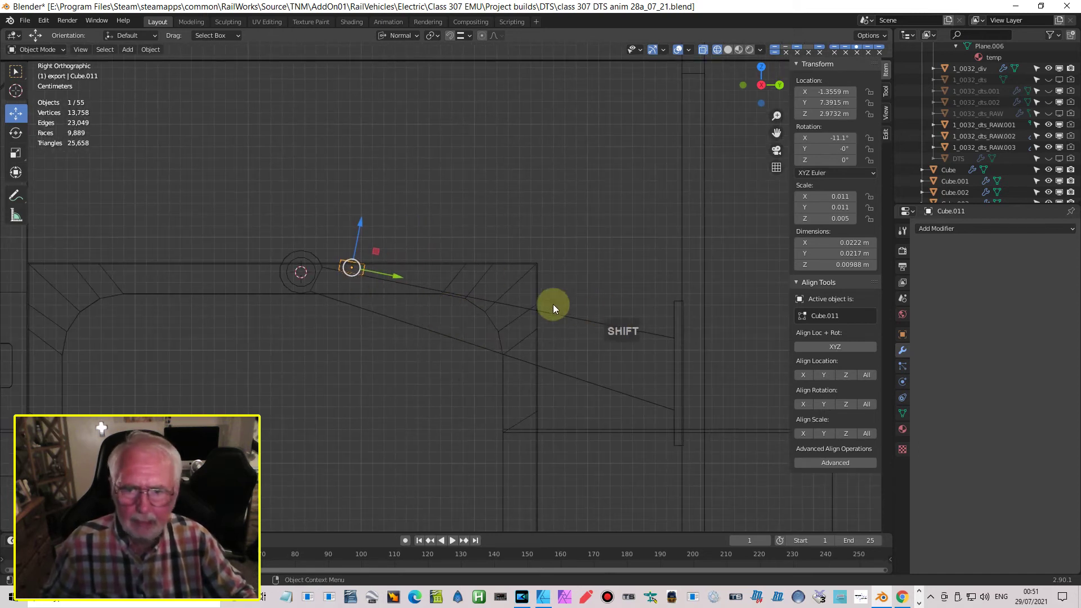
click(953, 228)
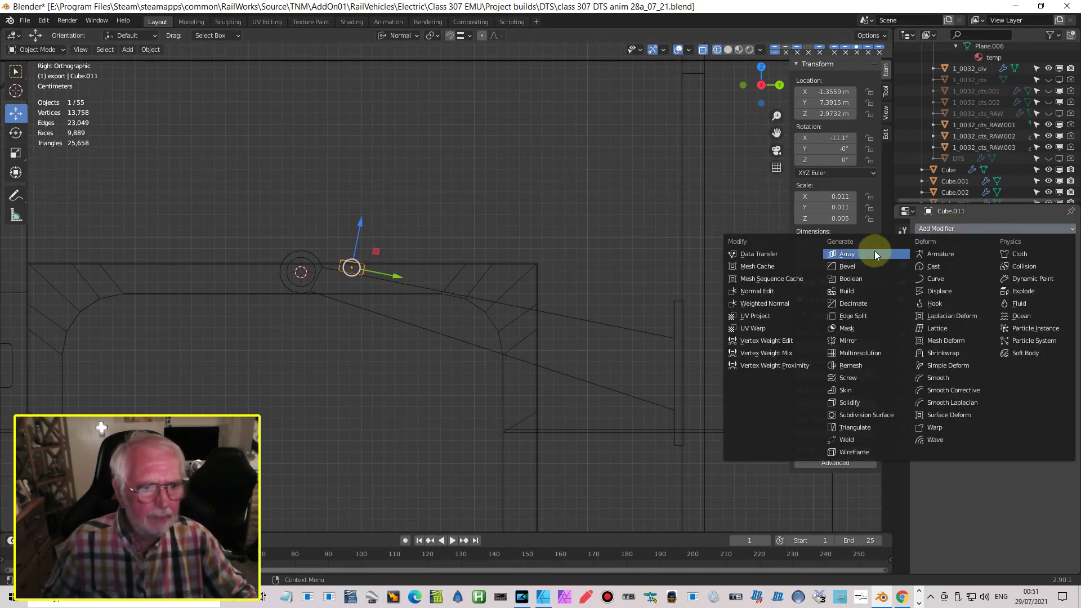
click(887, 254)
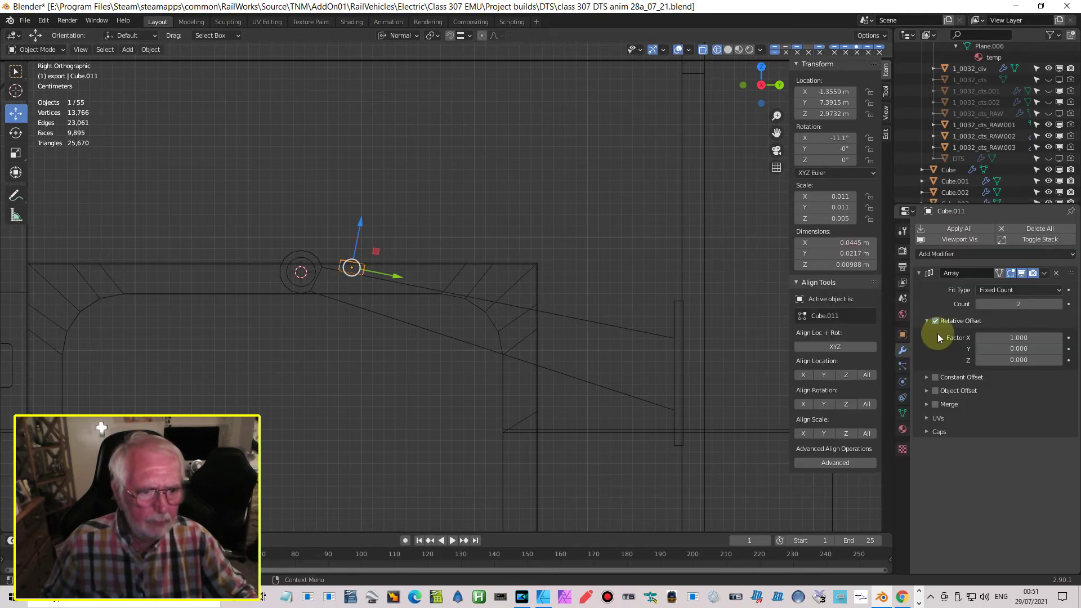
click(927, 321)
click(935, 334)
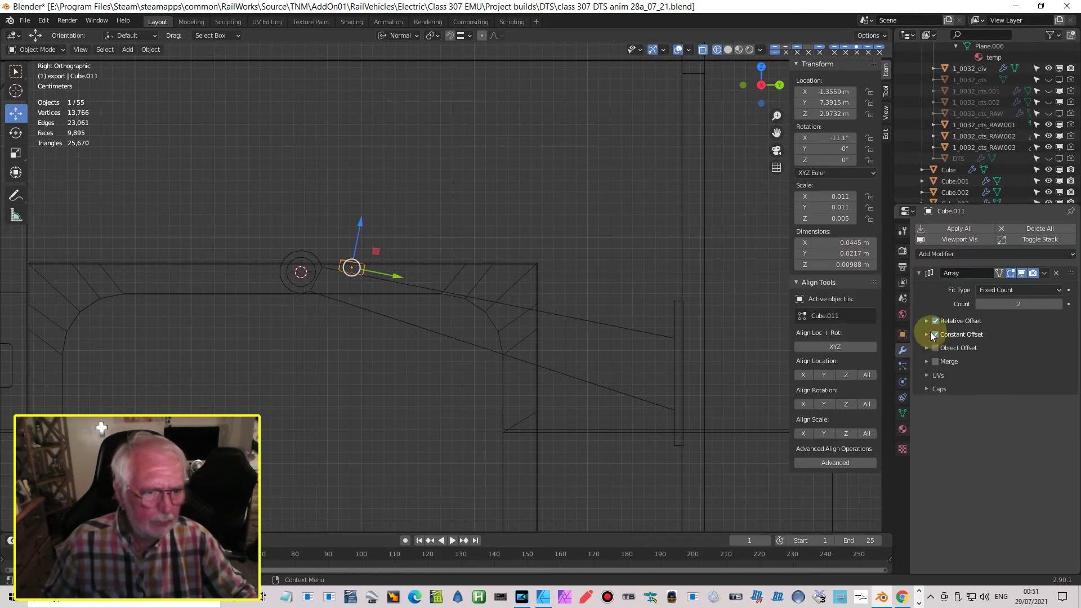
click(927, 334)
click(936, 321)
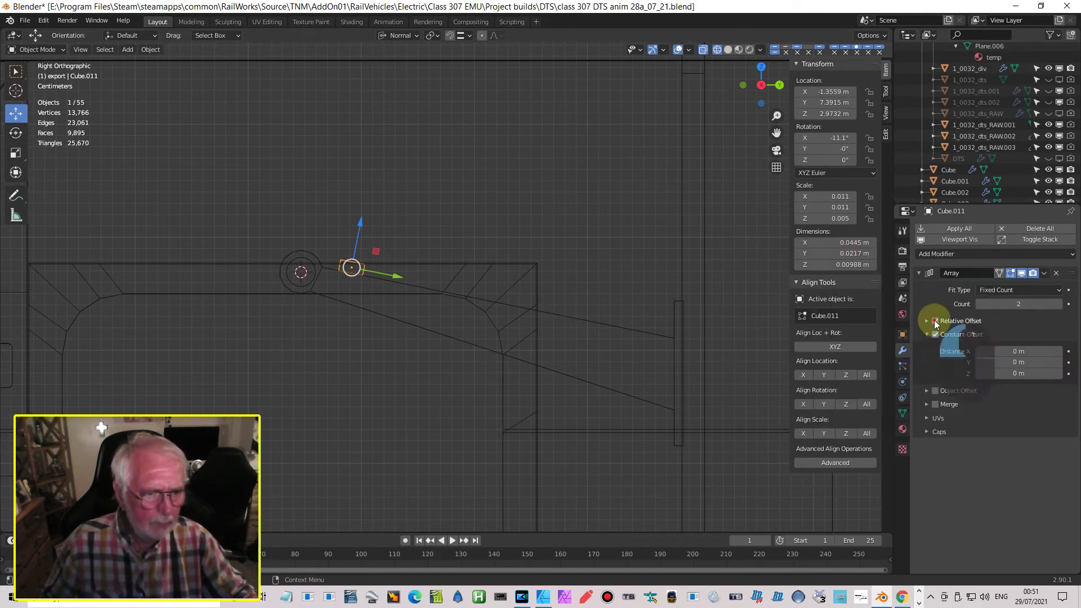
Step: Set the array count to 8 and apply the block's scale
click(1059, 305)
click(1059, 304)
click(1059, 304)
click(1060, 305)
click(1059, 305)
click(1059, 304)
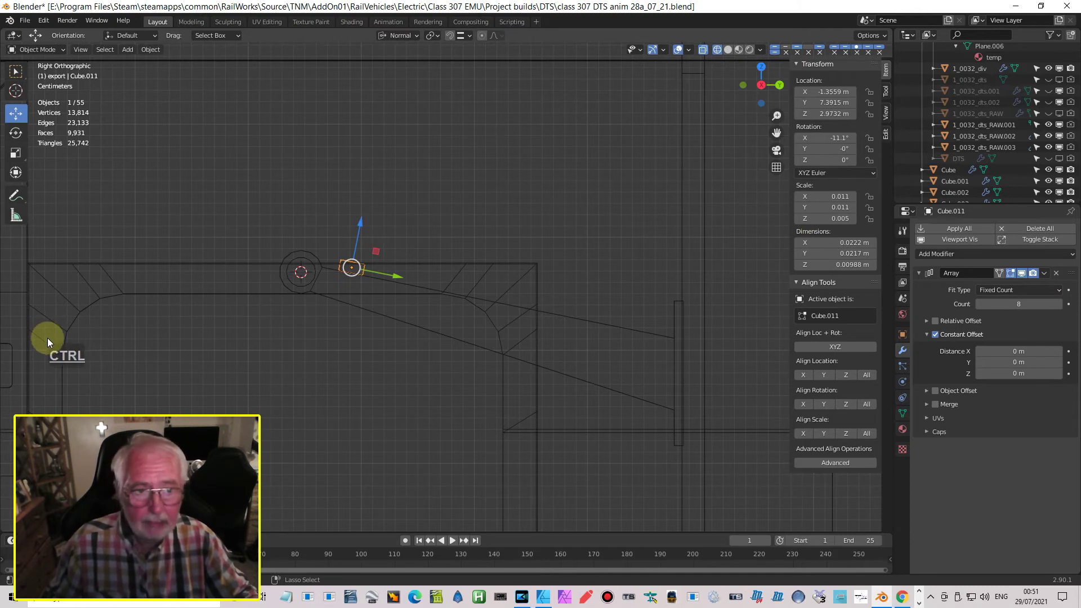
key(ctrl+a)
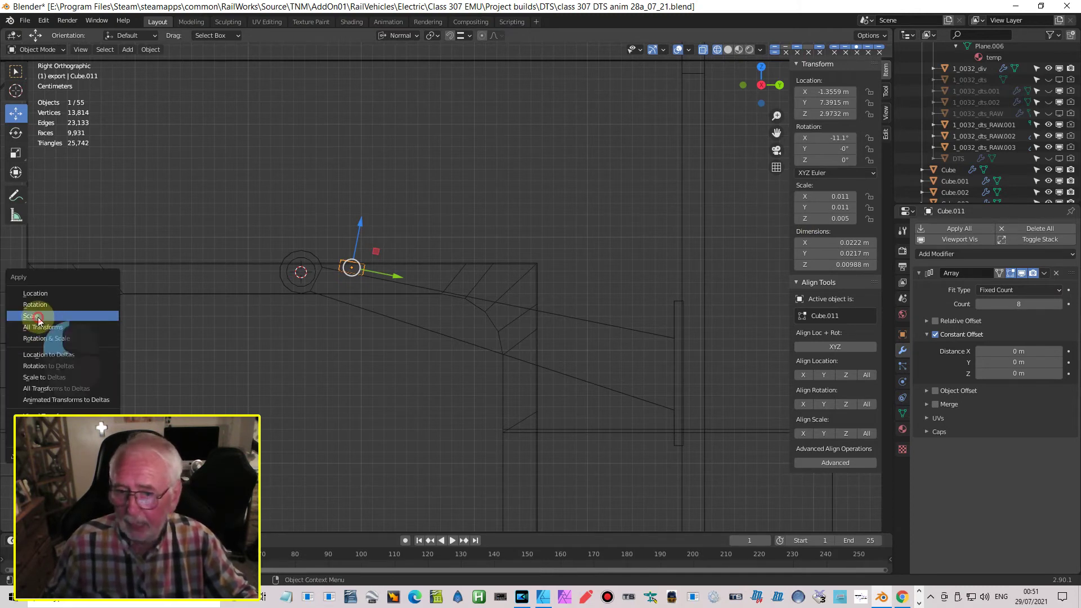
click(38, 319)
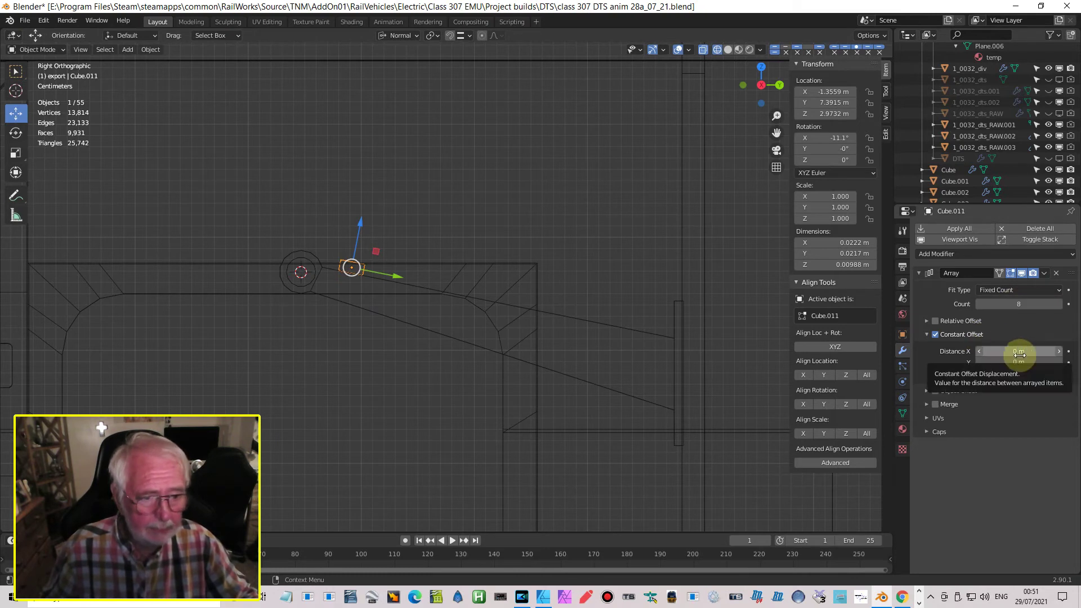
Step: Set the array's constant Y offset to about 0.037 m and sink the row of blocks along its Z axis into the arm's upper edge
drag(1014, 362, 1026, 362)
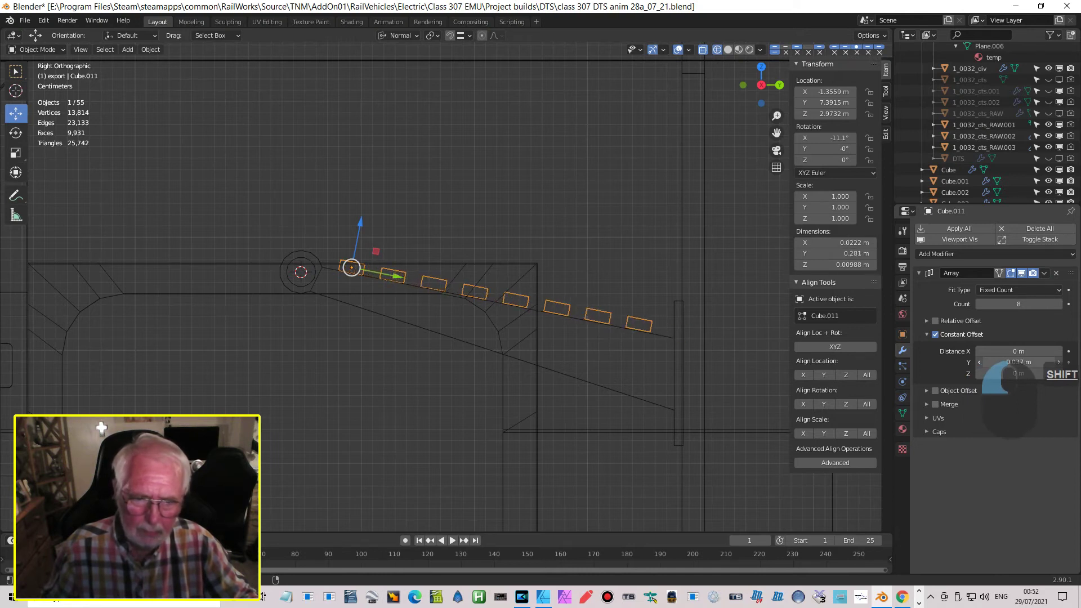
shift+drag(1026, 363, 1027, 363)
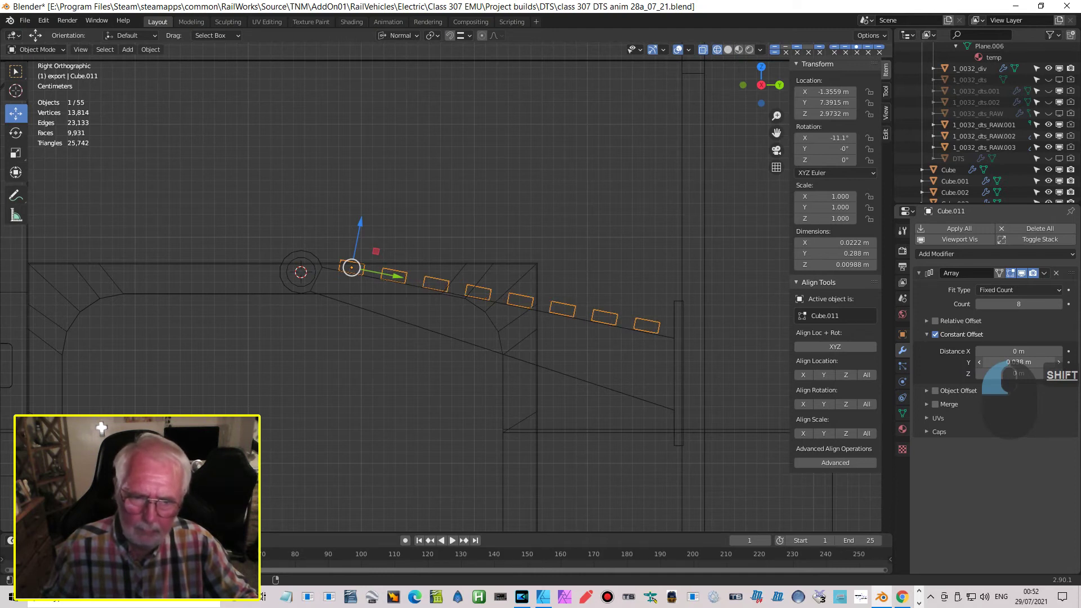
shift+drag(1027, 363, 1026, 363)
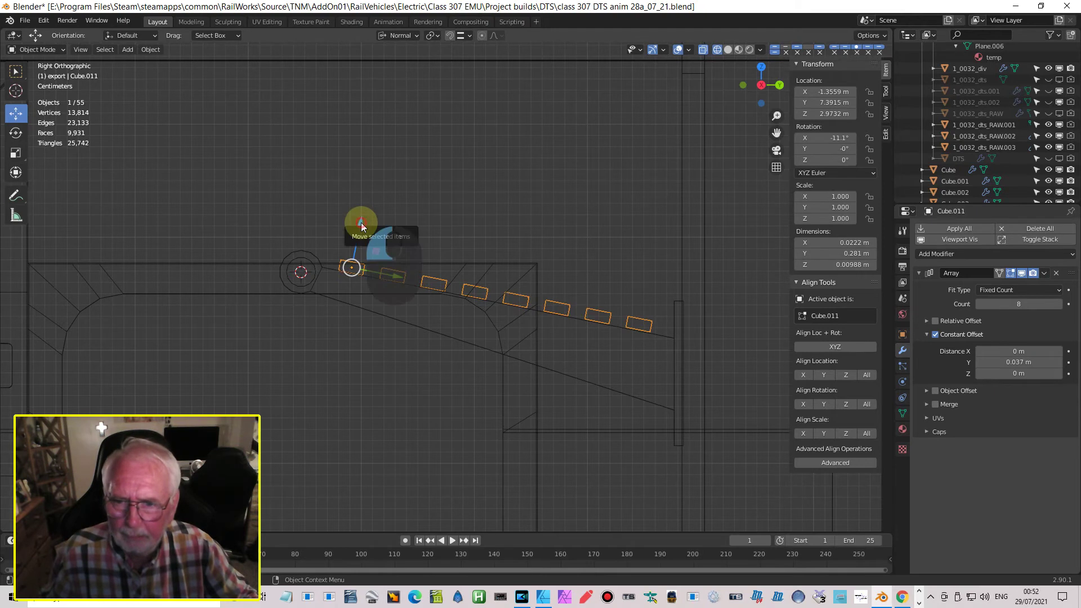
drag(361, 224, 362, 231)
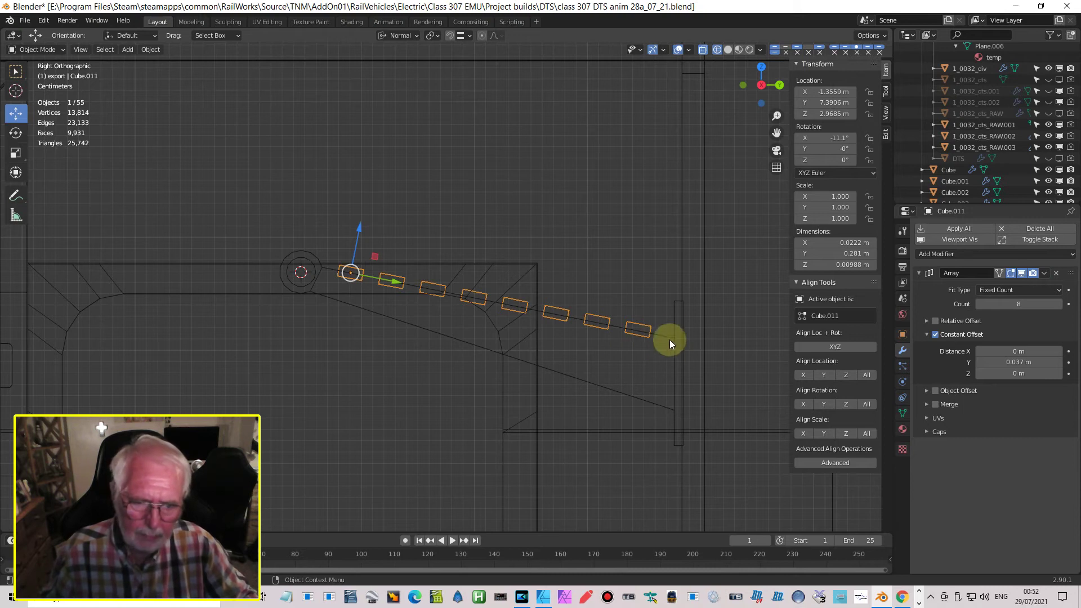
Step: Centre the row of blocks across the vehicle by setting its X location to 0 m
middle_drag(427, 339, 377, 359)
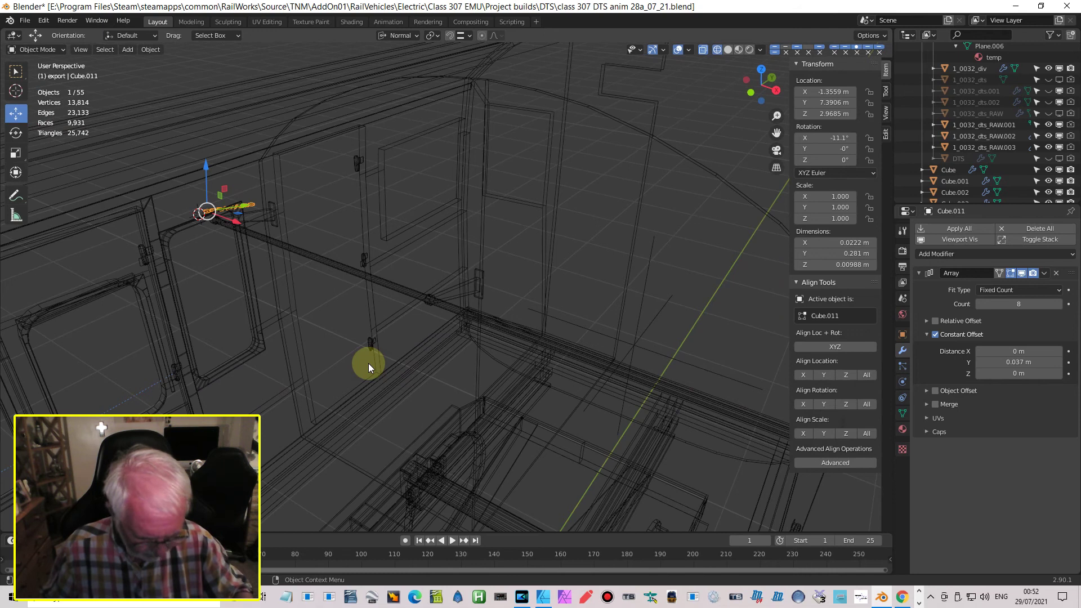
key(KP_7)
key(Home)
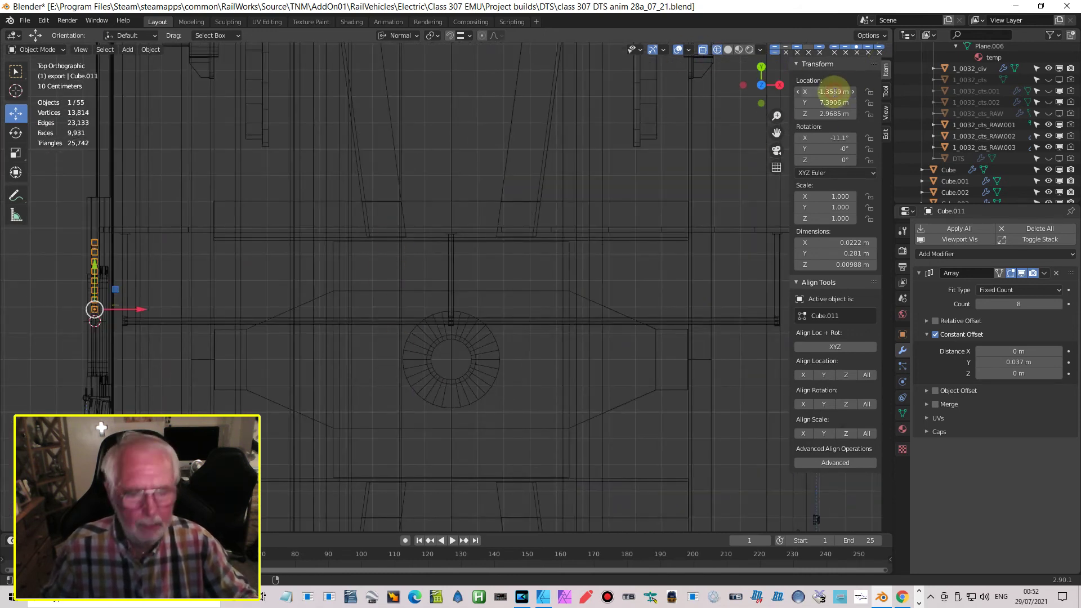
text(0)
key(Return)
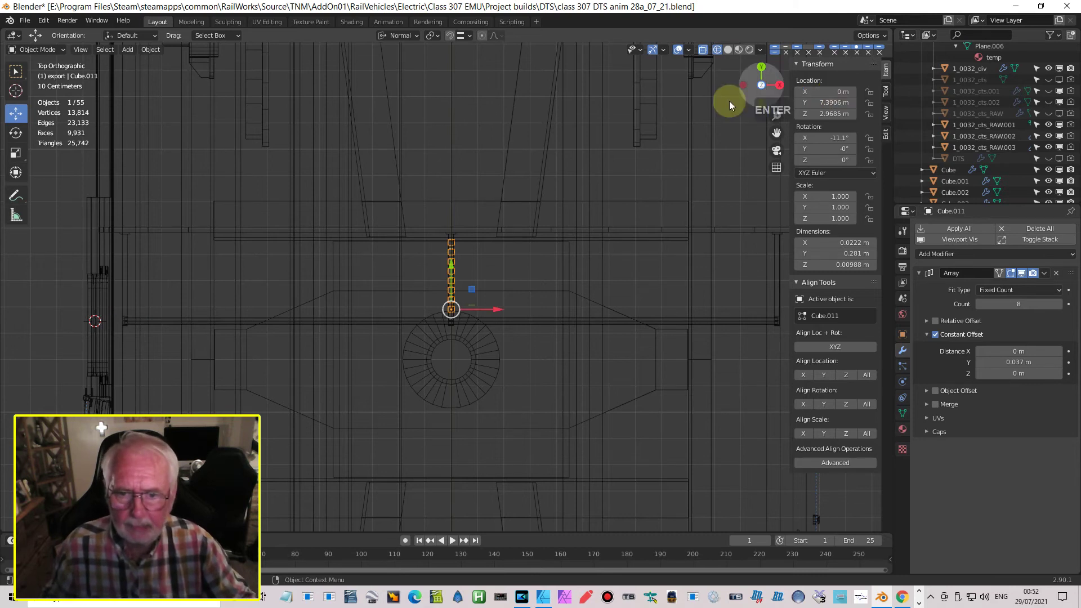
Step: Stretch the blocks along X into slats about 2.47 m long in top view
scroll(546, 279, down, 3)
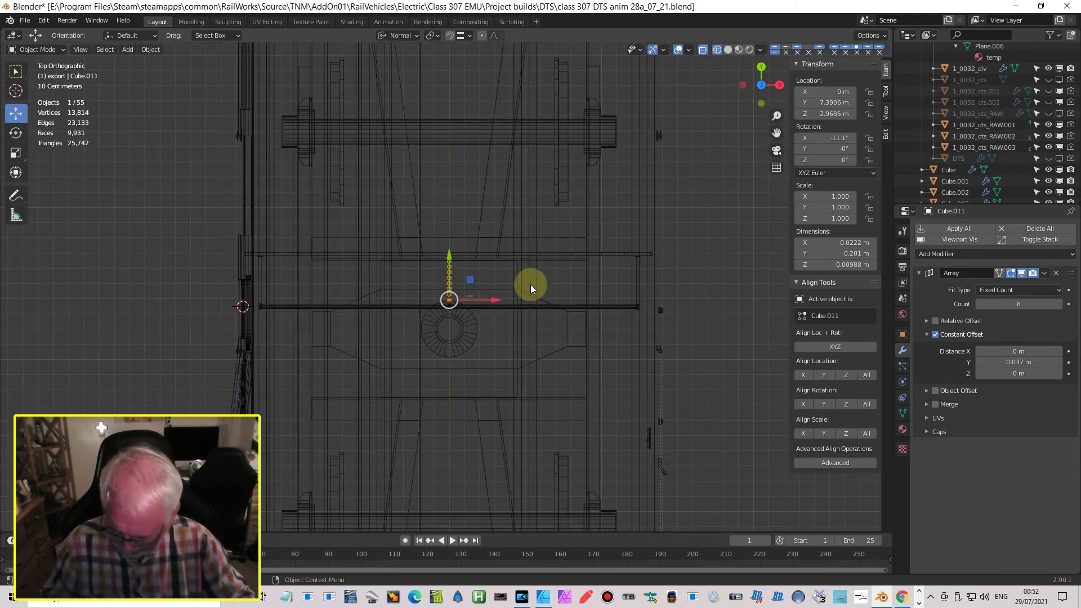
key(s)
key(x)
click(205, 282)
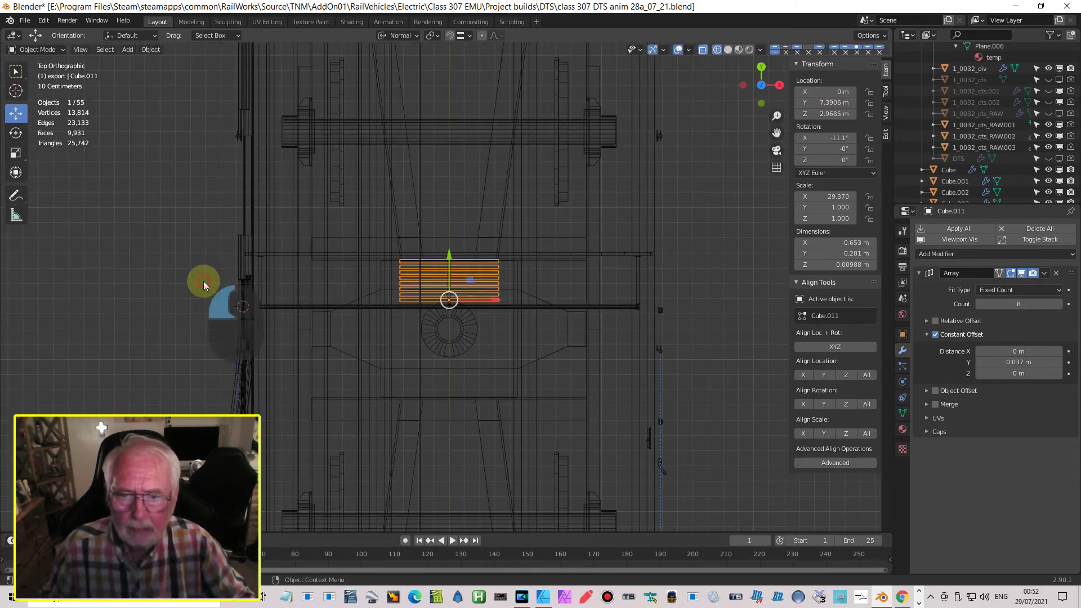
key(s)
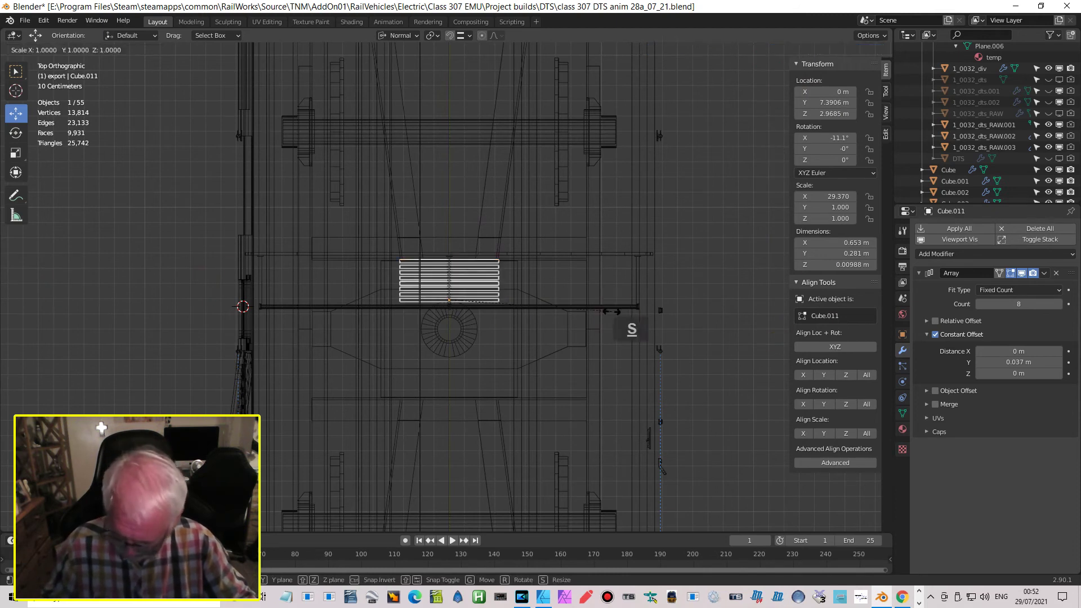
key(x)
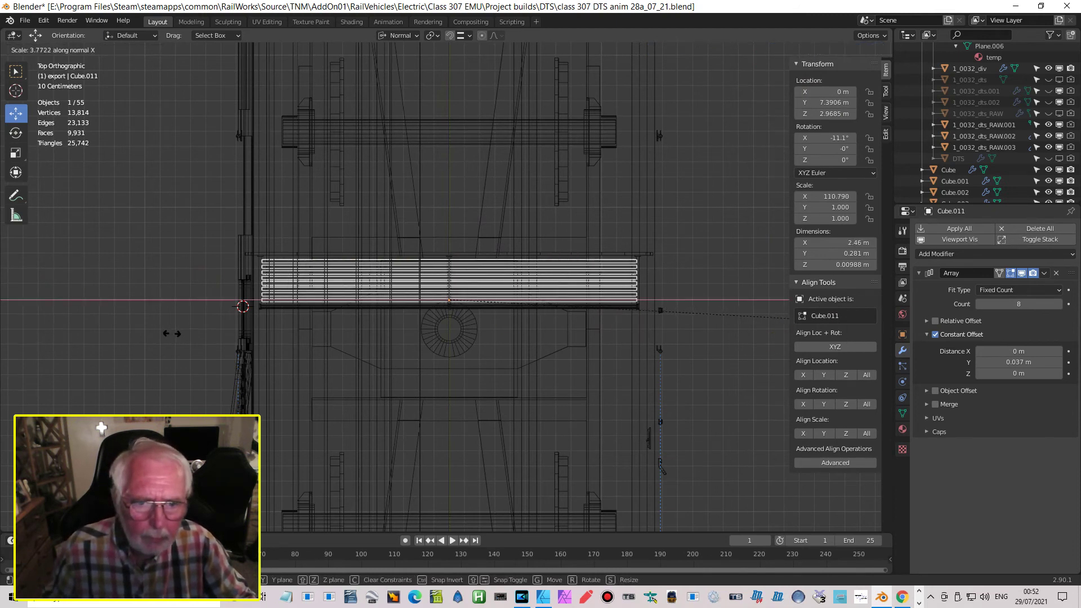
click(172, 334)
Step: Extend the slats along X to about 2.5 m so their ends reach the outer arms' outside faces
shift+middle_drag(520, 323, 435, 320)
scroll(513, 289, up, 2)
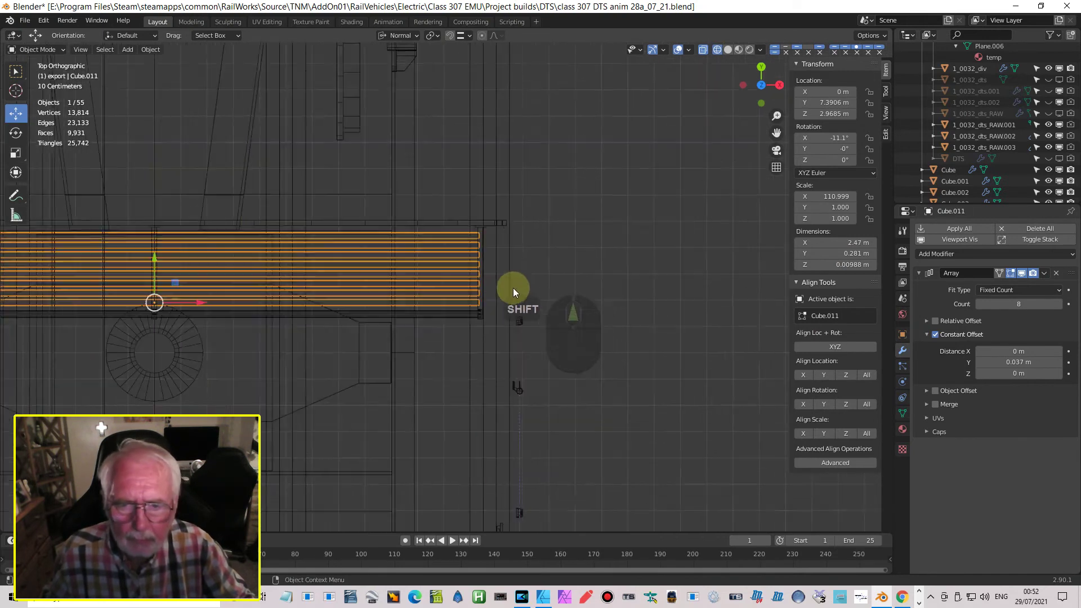
scroll(513, 289, up, 5)
scroll(417, 316, up, 4)
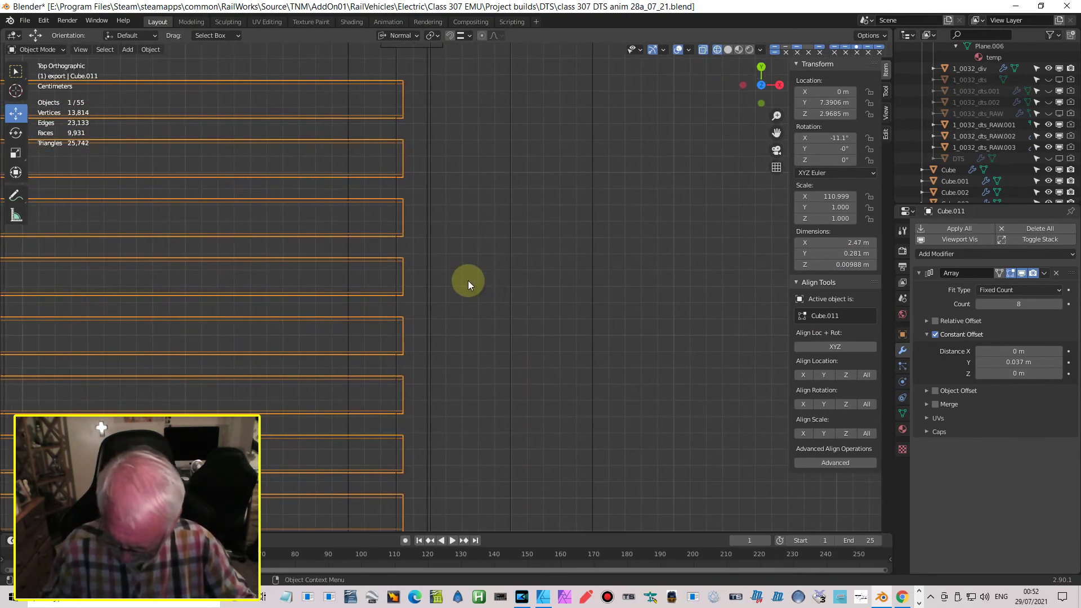
key(s)
key(x)
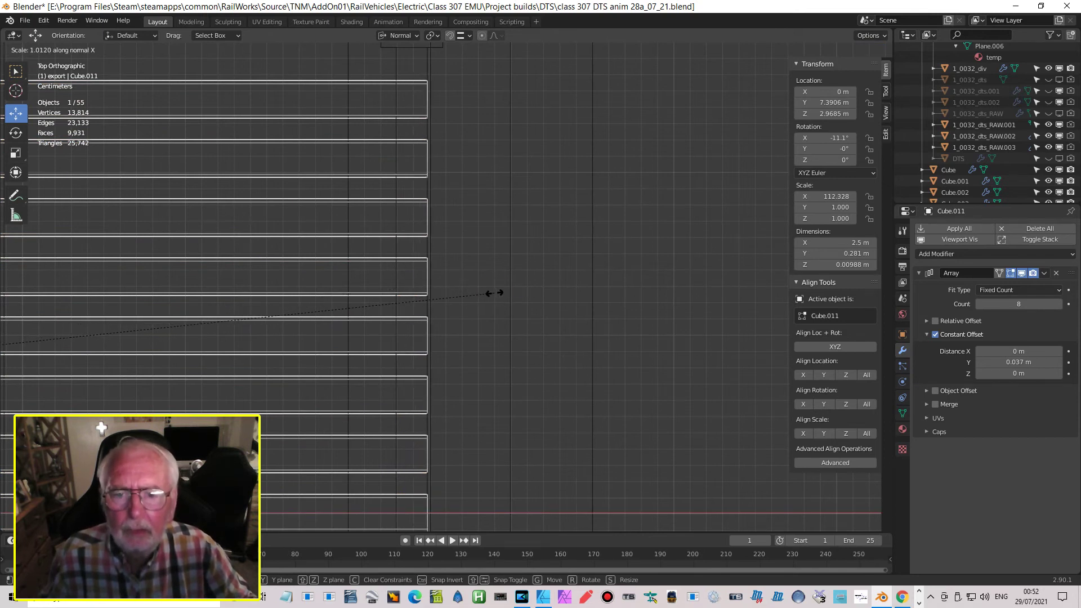
click(494, 293)
Step: Switch the viewport to Material Preview shading and examine the slatted rack against the dividing wall
middle_drag(457, 269, 382, 174)
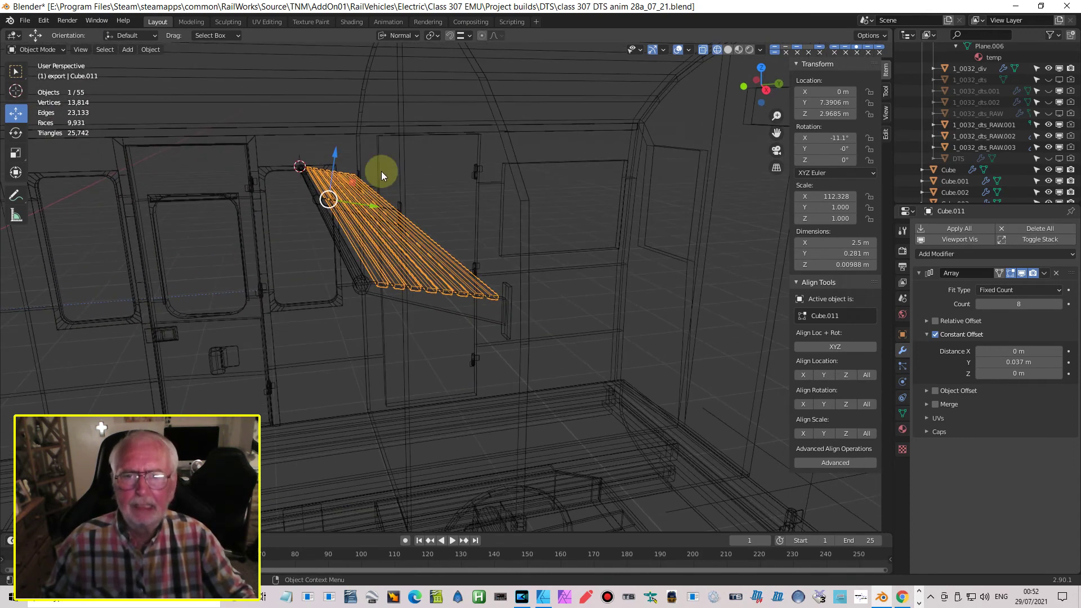
click(739, 50)
mouse_move(377, 238)
middle_down()
mouse_move(384, 190)
mouse_move(418, 154)
mouse_move(394, 120)
mouse_move(364, 163)
mouse_move(380, 256)
mouse_move(361, 251)
mouse_move(362, 242)
mouse_move(410, 247)
mouse_move(389, 329)
middle_up()
click(410, 397)
mouse_move(411, 398)
middle_down()
mouse_move(457, 343)
mouse_move(521, 306)
mouse_move(543, 276)
mouse_move(496, 349)
mouse_move(409, 412)
mouse_move(401, 431)
mouse_move(426, 396)
middle_up()
scroll(426, 389, up, 2)
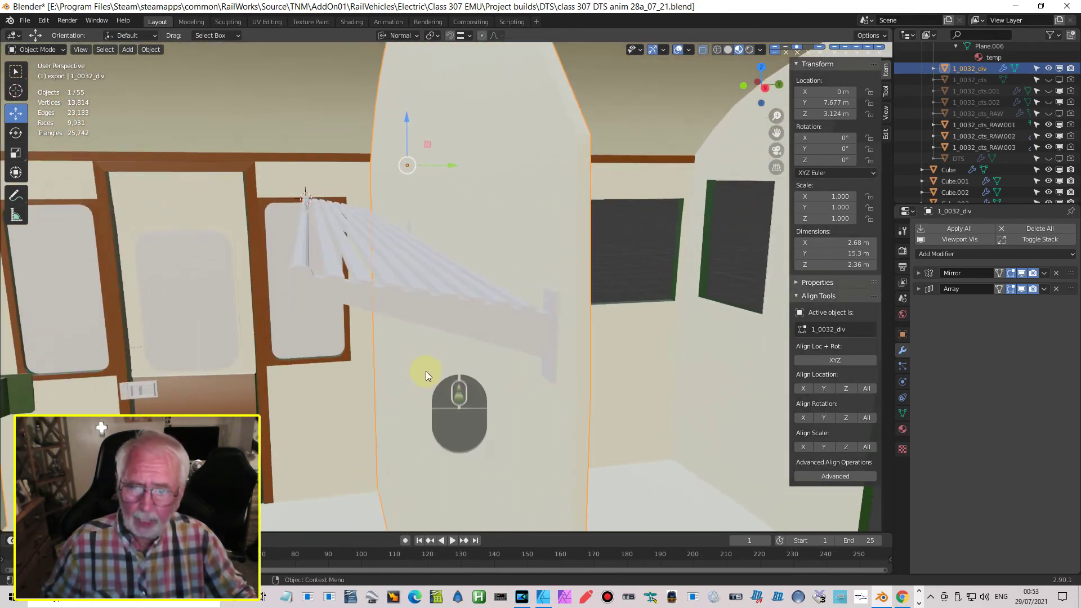
middle_drag(374, 320, 515, 489)
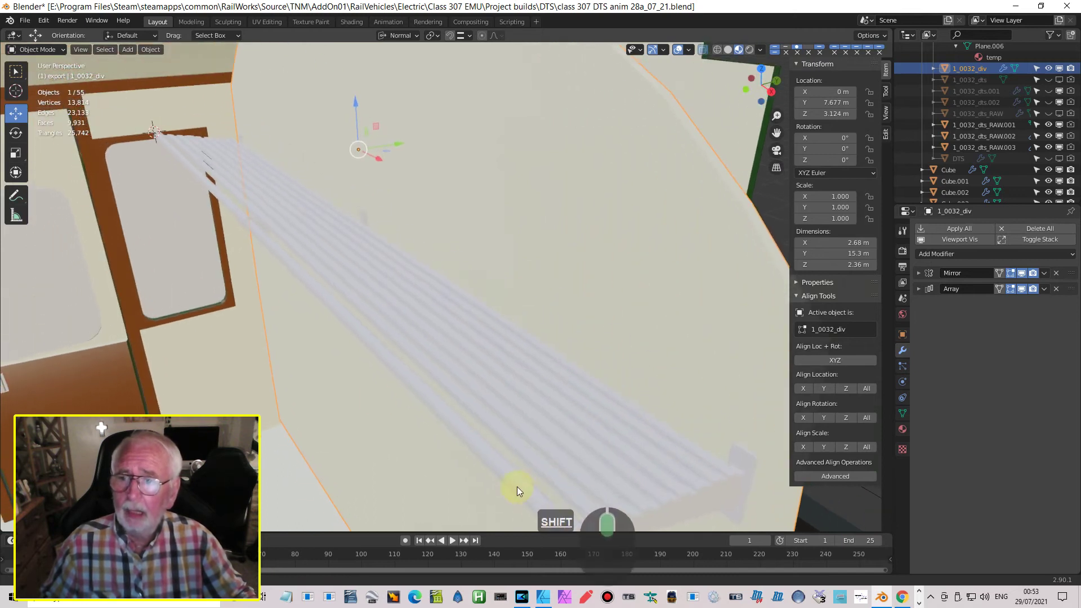
Step: Select the three arrayed arms of the rack and duplicate them in place
click(167, 138)
click(167, 138)
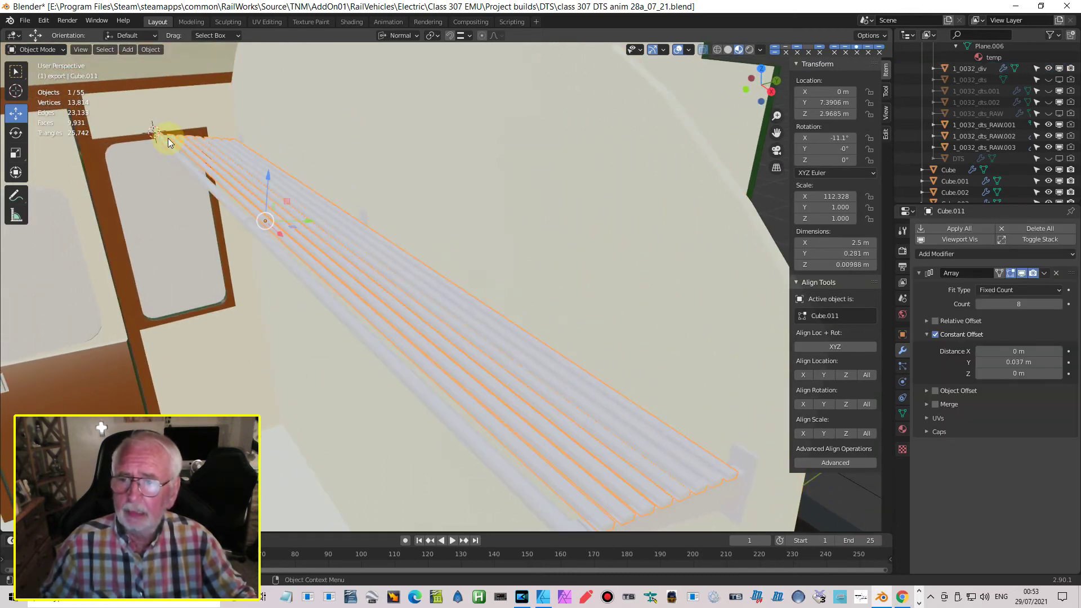
click(164, 138)
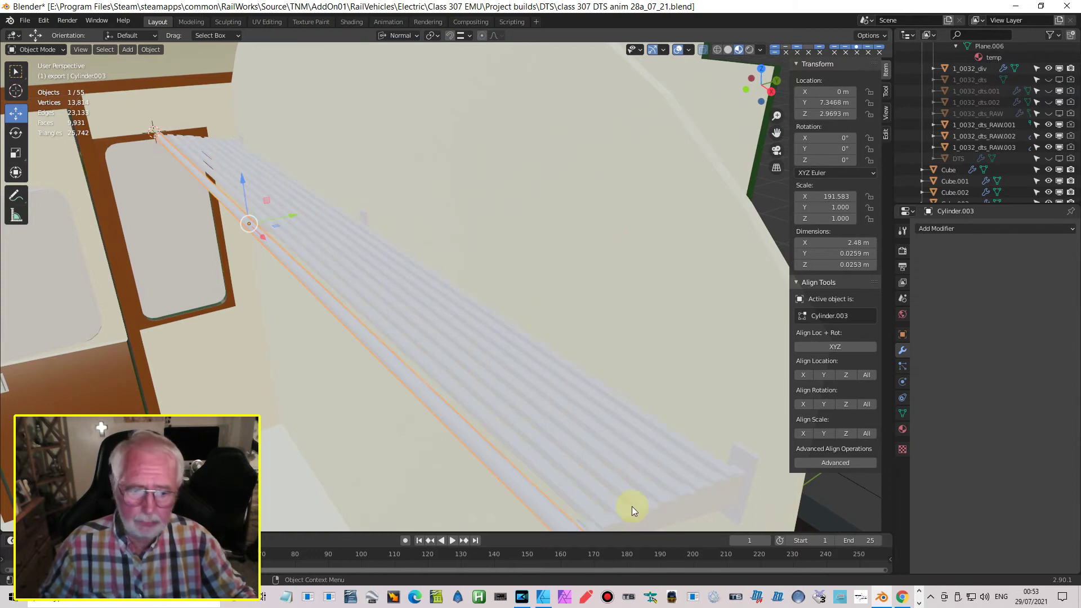
click(718, 495)
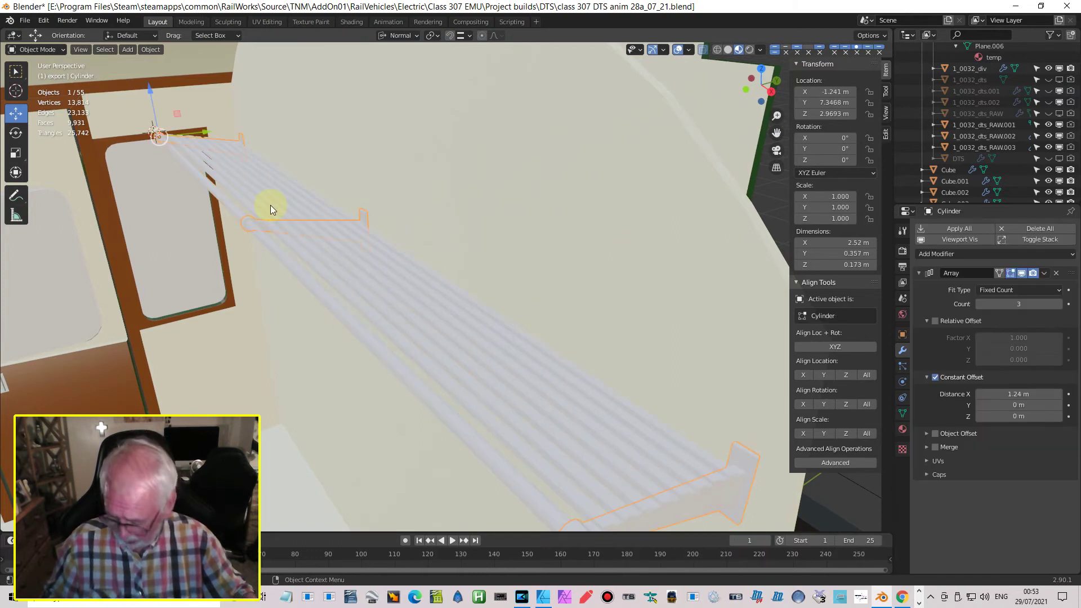
key(shift+d)
key(Return)
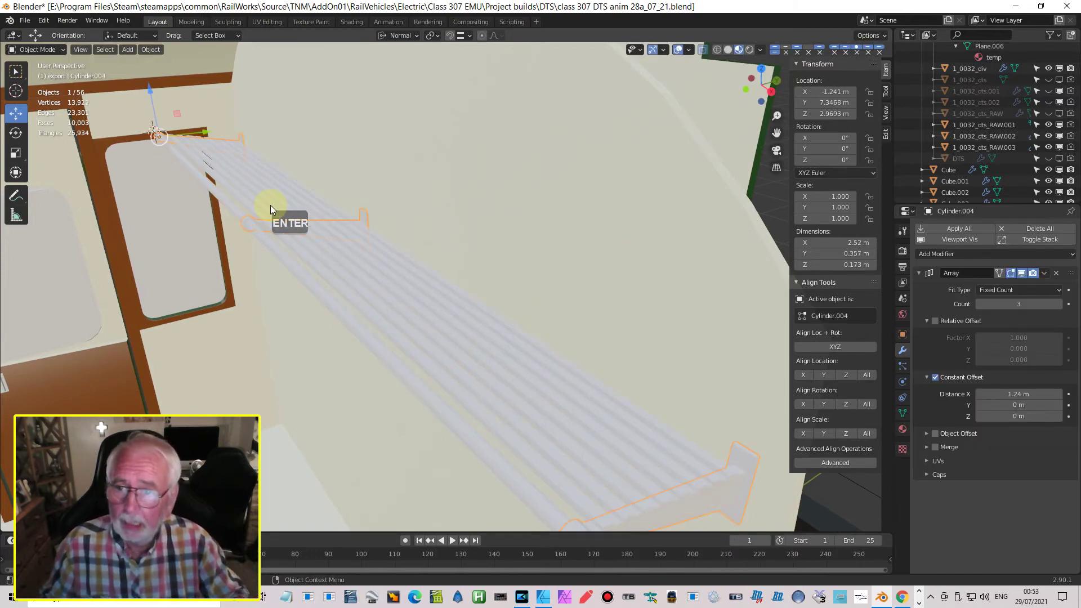
middle_drag(173, 154, 197, 235)
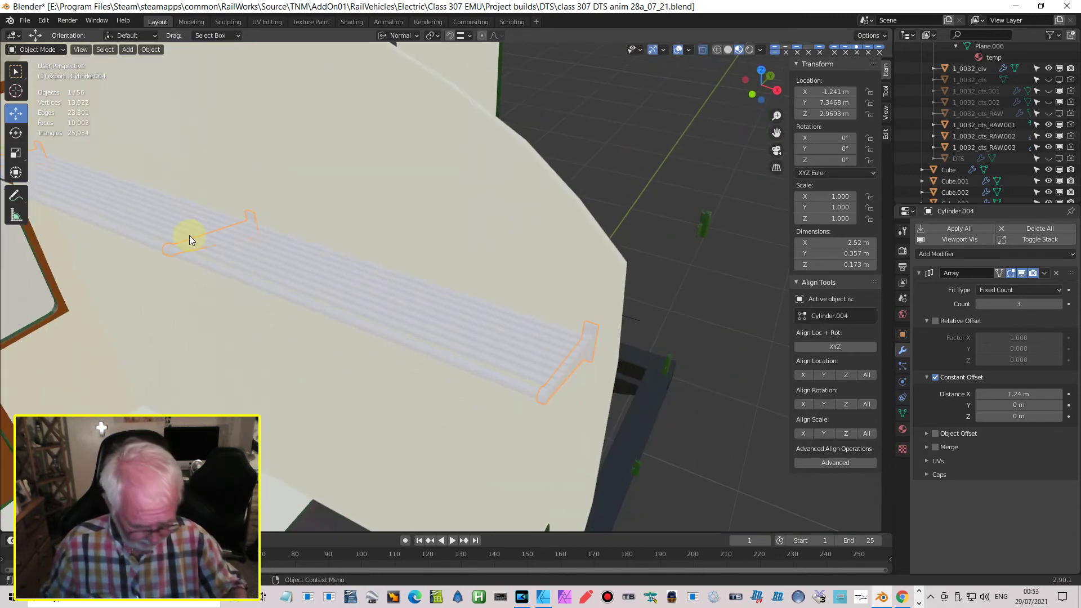
Step: Move the duplicated arms about 0.56 m along X in front view and reduce their array count to 2
key(KP_1)
scroll(255, 225, down, 4)
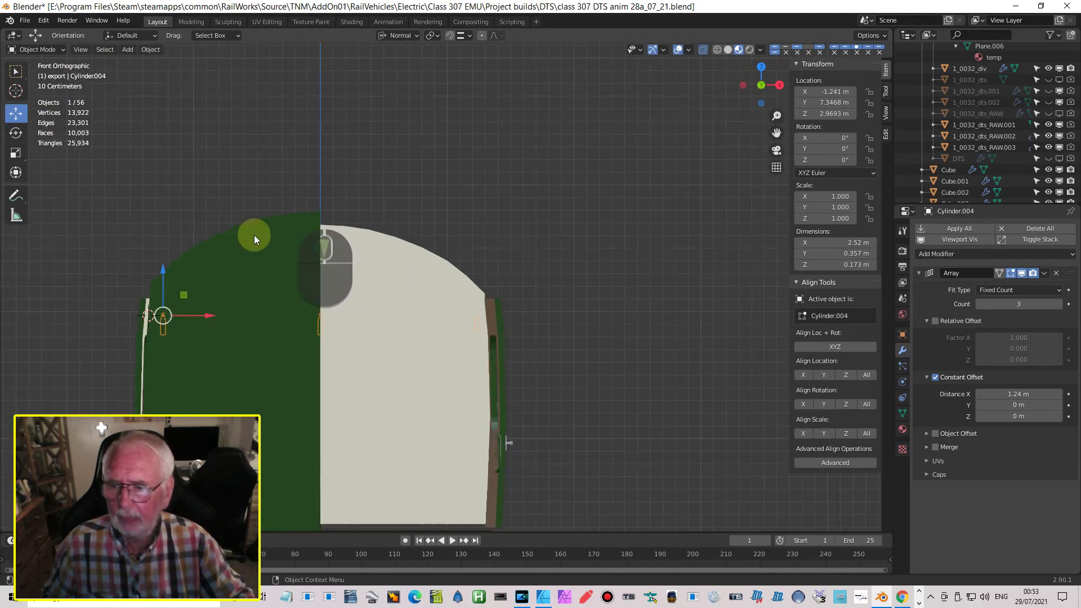
drag(199, 312, 277, 327)
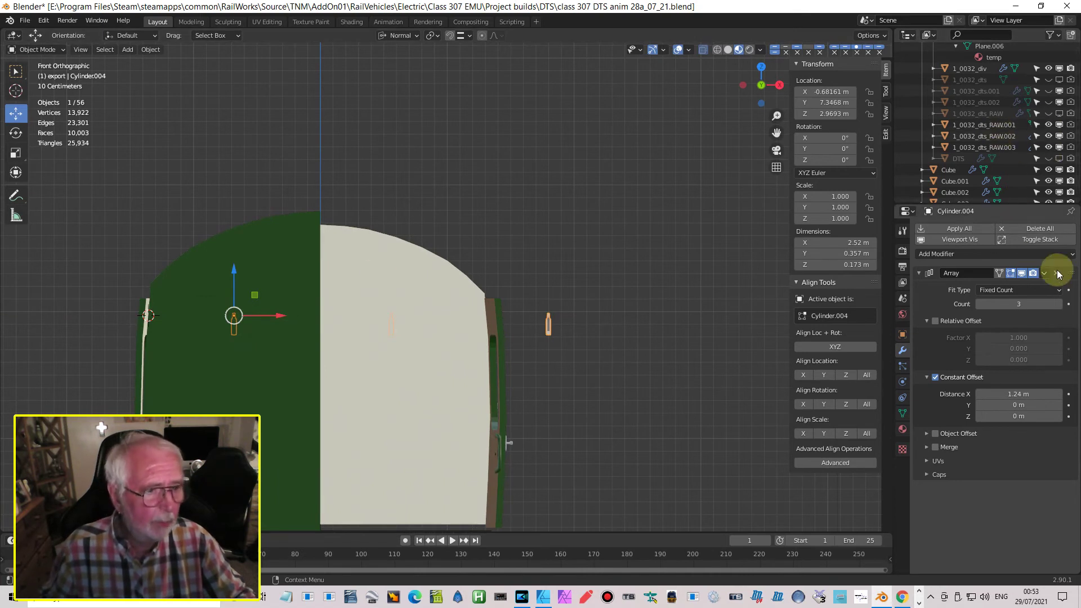
click(979, 304)
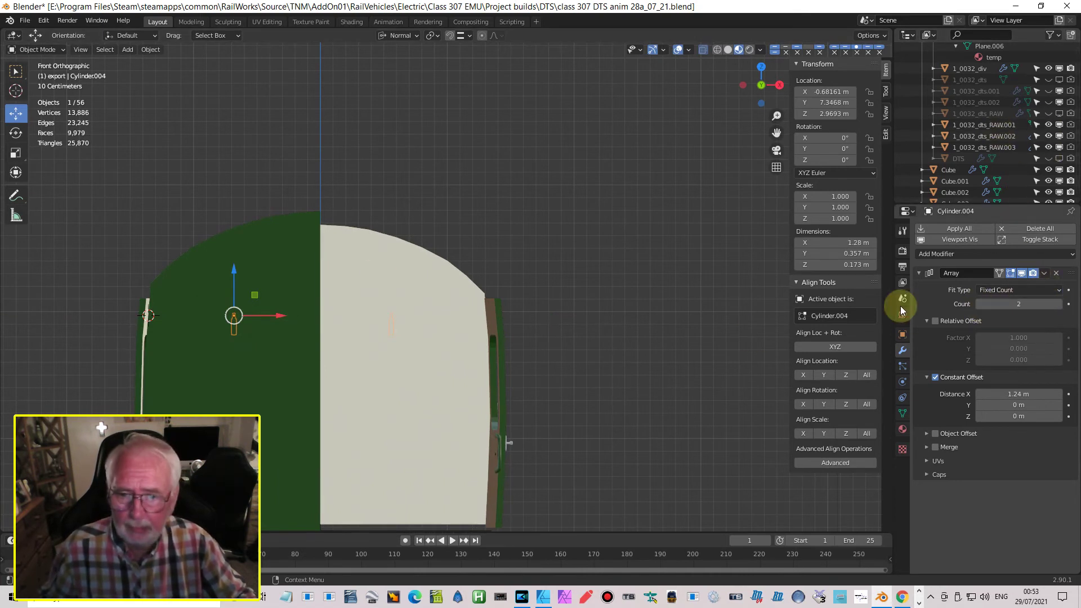
Step: Centre the two duplicated arms between the original three in wireframe, shifting them about 0.08 m further along X
click(718, 51)
scroll(482, 240, up, 4)
shift+middle_drag(352, 286, 506, 185)
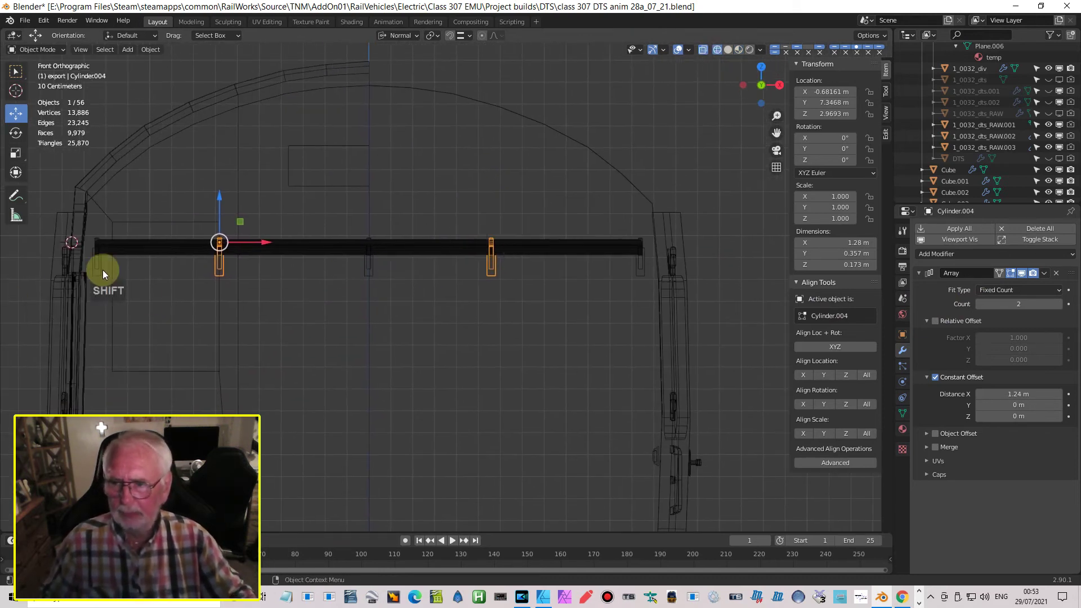
drag(264, 242, 283, 245)
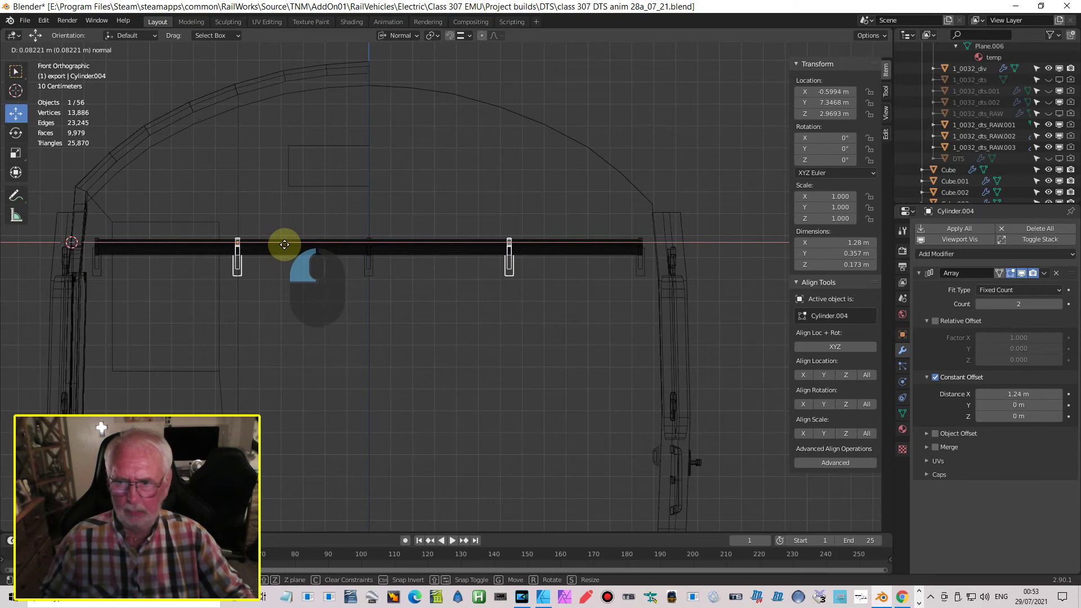
drag(285, 245, 286, 245)
Step: Delete all vertices of the wall mounting plate at the end of the duplicated arm
middle_drag(386, 306, 532, 229)
scroll(531, 228, up, 2)
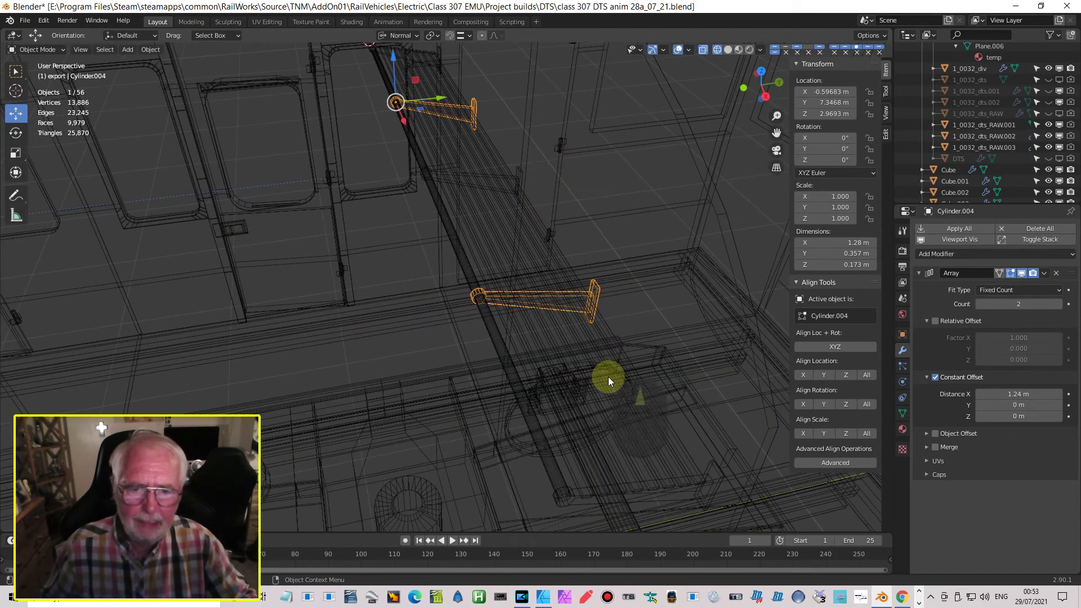
key(Tab)
shift+middle_drag(534, 181, 513, 192)
click(514, 192)
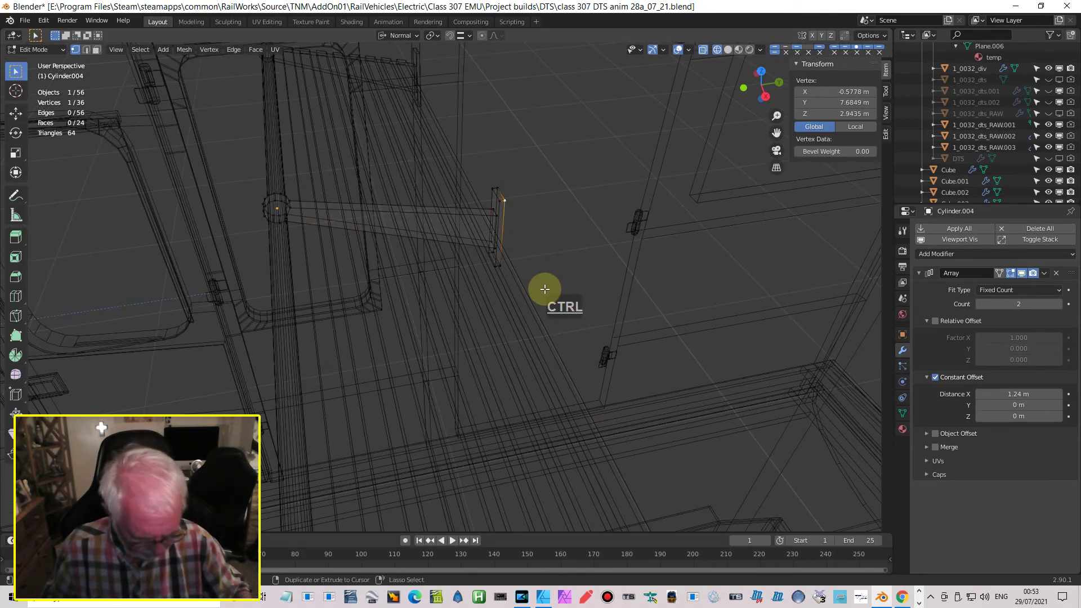
key(ctrl+KP_Add)
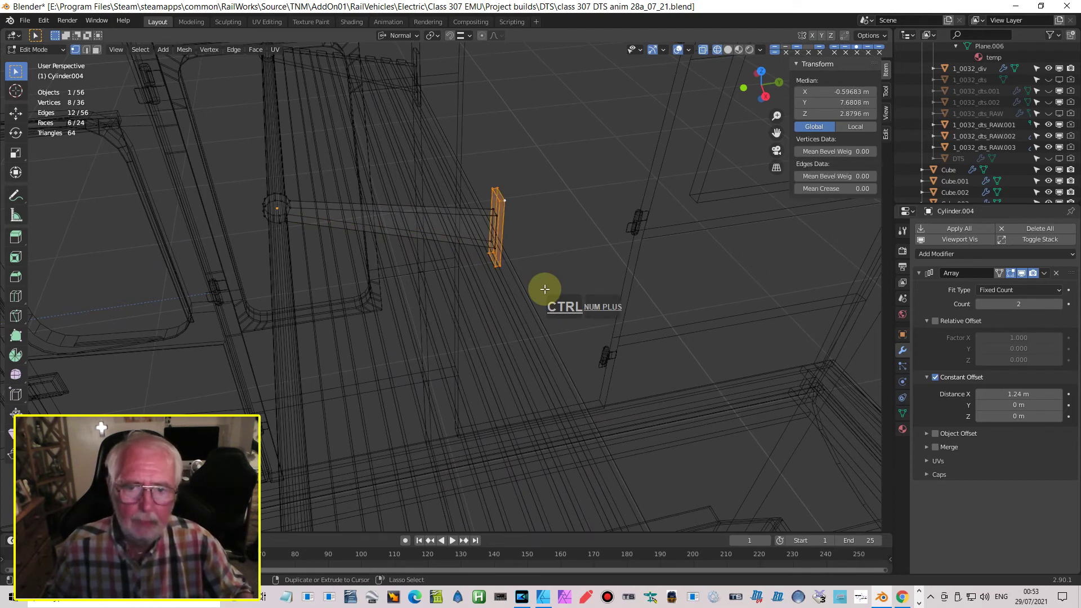
scroll(483, 297, down, 2)
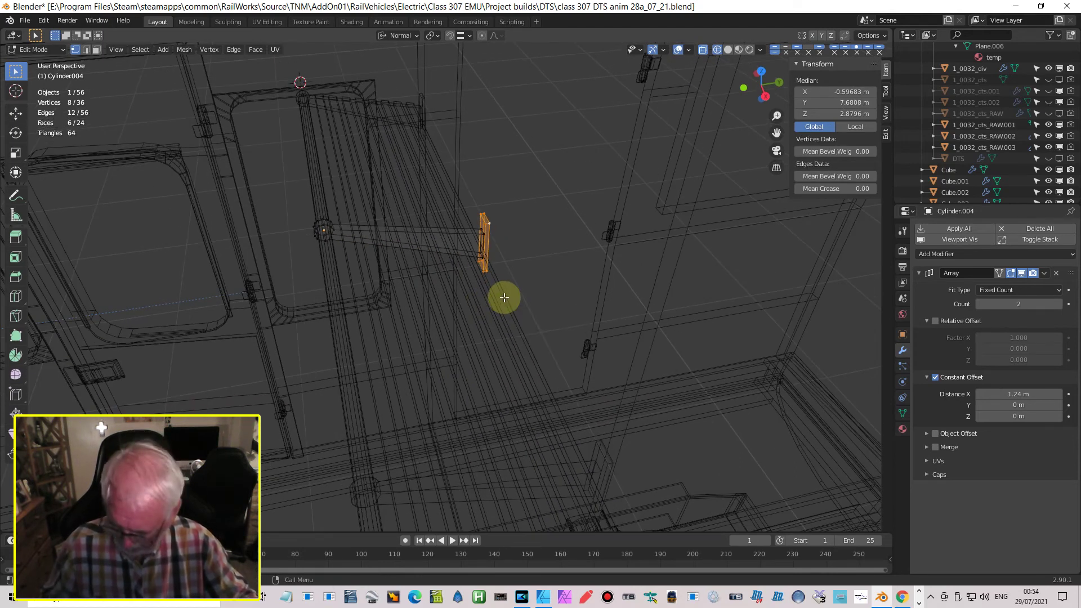
key(x)
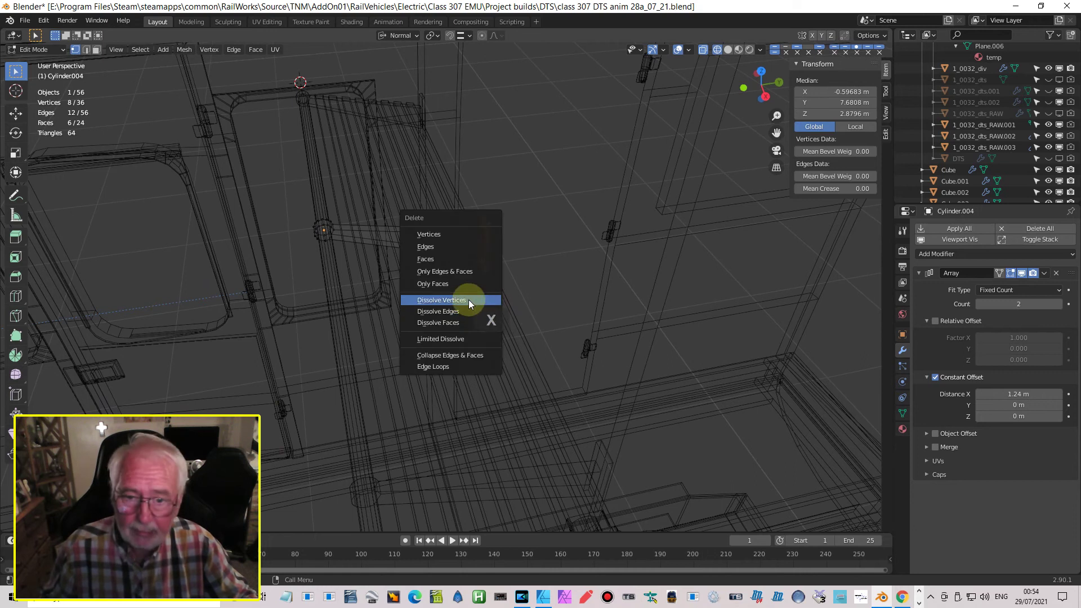
click(443, 234)
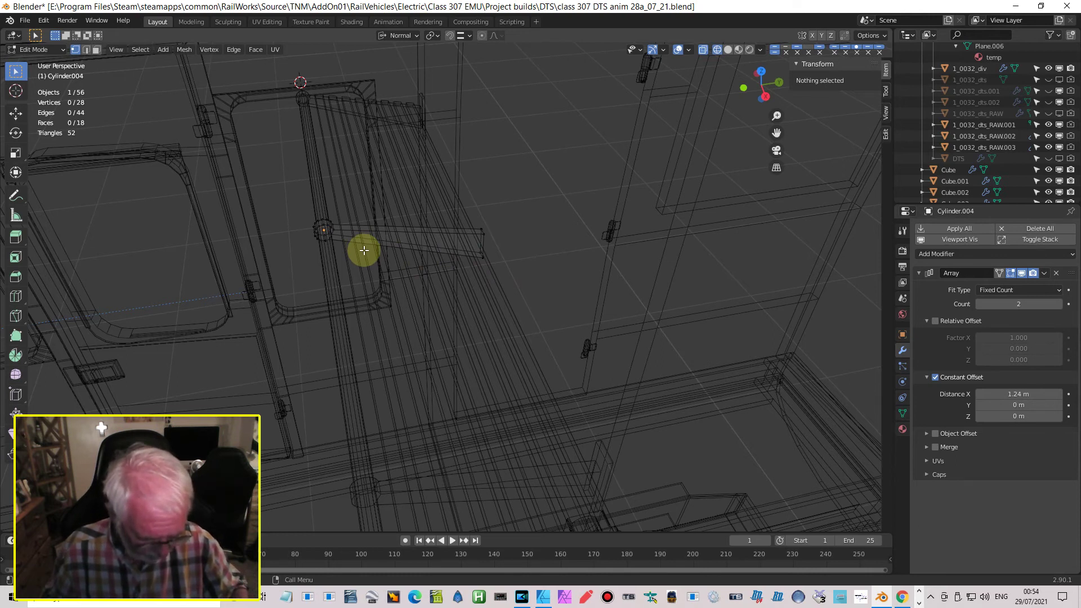
Step: Delete the round collar vertices at the rod end of the duplicated arm in right view, leaving only the tapered bar
key(Page_Down)
scroll(363, 259, down, 7)
shift+middle_drag(415, 381, 495, 427)
scroll(414, 303, up, 5)
scroll(413, 304, up, 5)
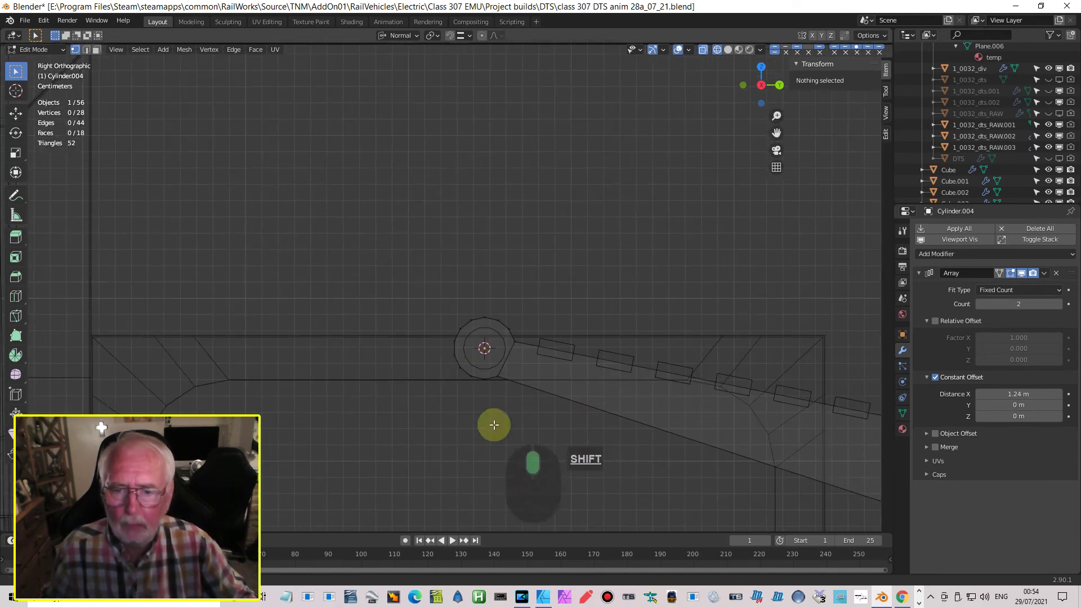
scroll(470, 319, up, 3)
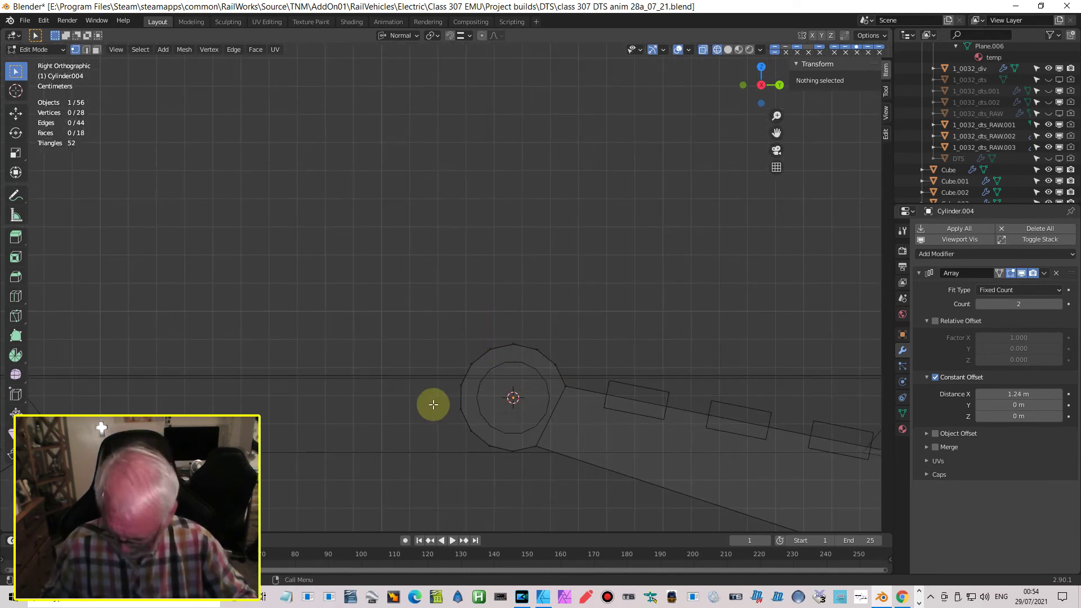
drag(428, 304, 564, 374)
key(alt+a)
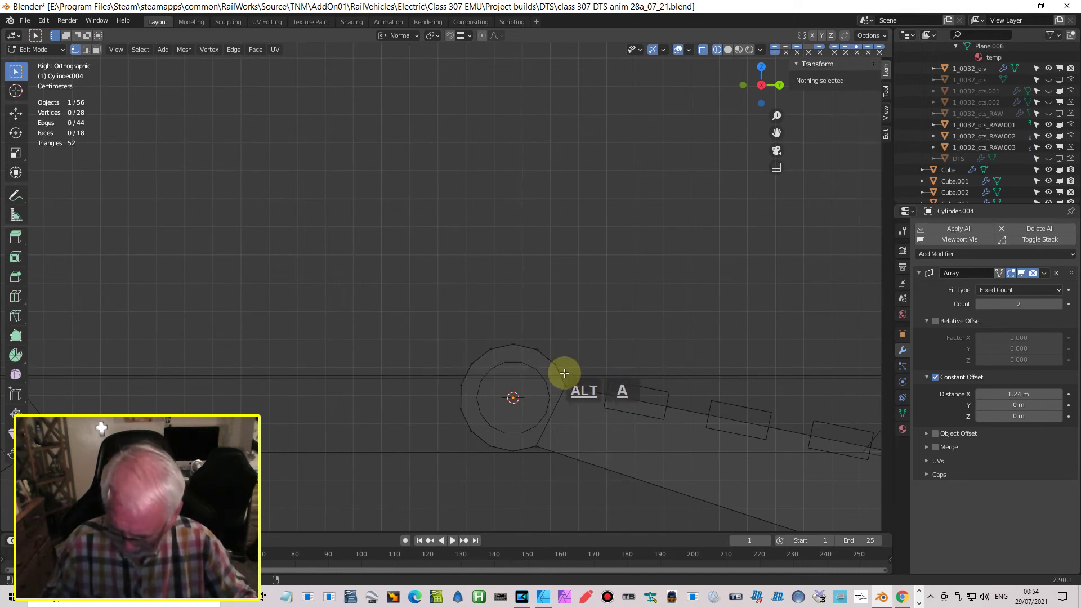
key(b)
drag(427, 314, 559, 379)
key(b)
drag(428, 372, 521, 498)
key(x)
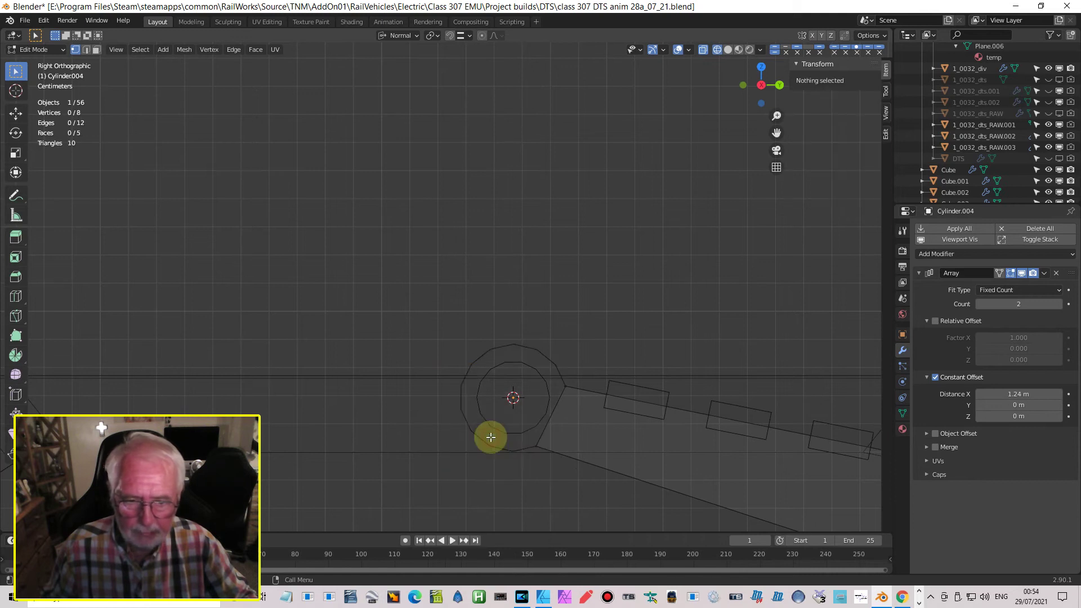
click(491, 439)
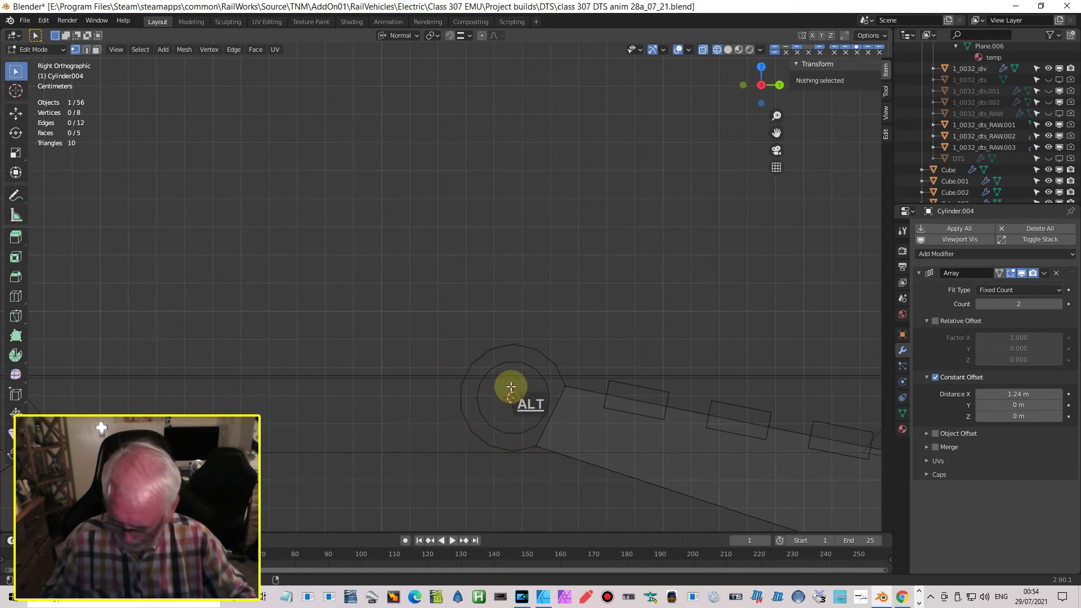
Step: Move the tapered bar's rod-end vertices about 17 mm so that the end sits inside the connecting rod
key(b)
drag(482, 350, 624, 504)
key(g)
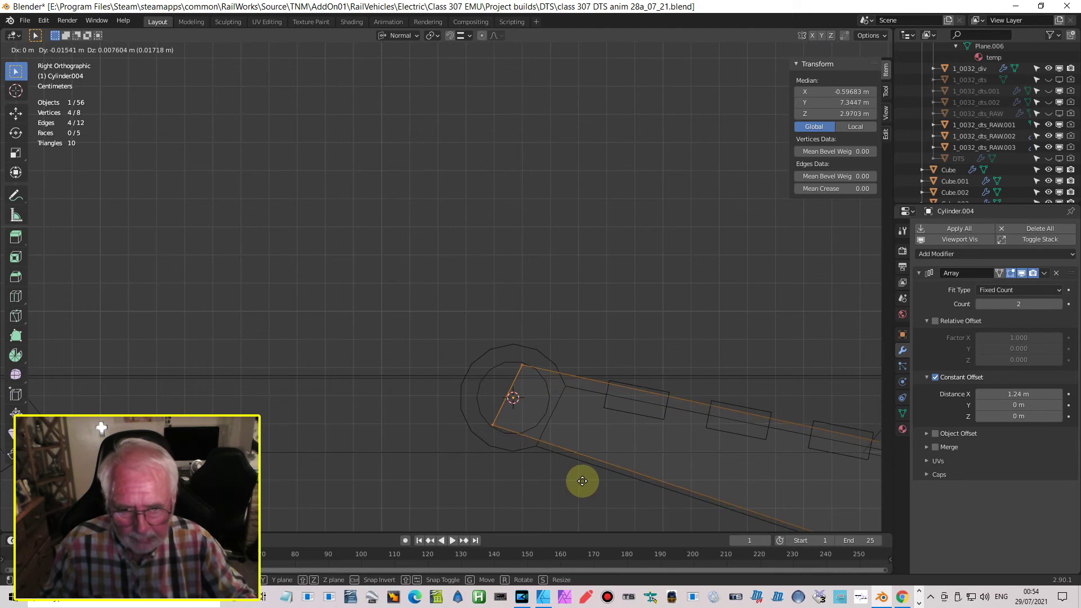
click(582, 481)
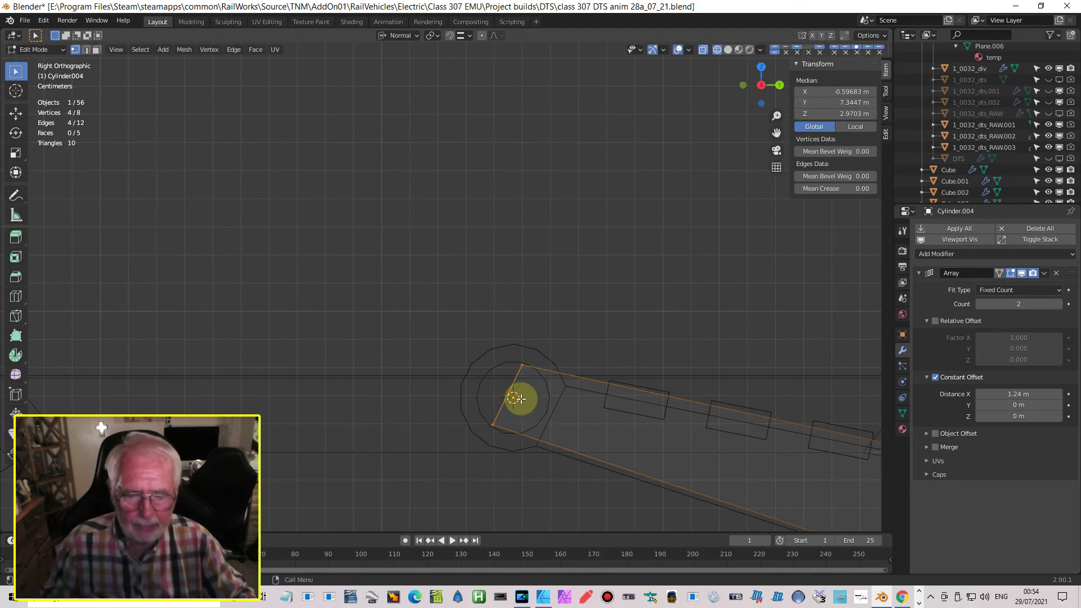
scroll(528, 402, up, 3)
shift+middle_drag(603, 473, 564, 327)
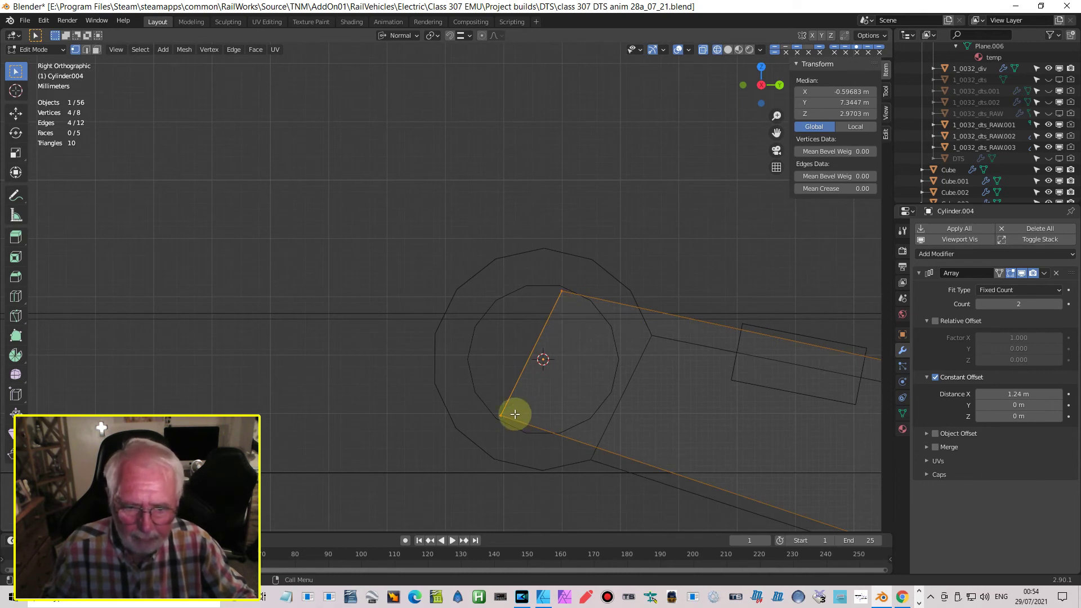
key(g)
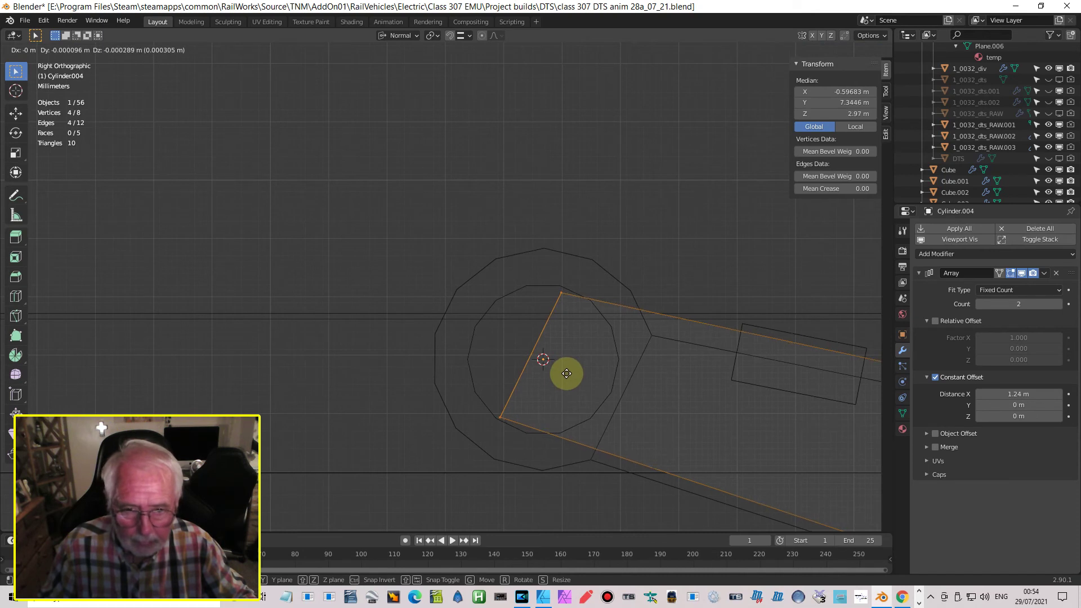
click(566, 371)
middle_drag(566, 372, 395, 426)
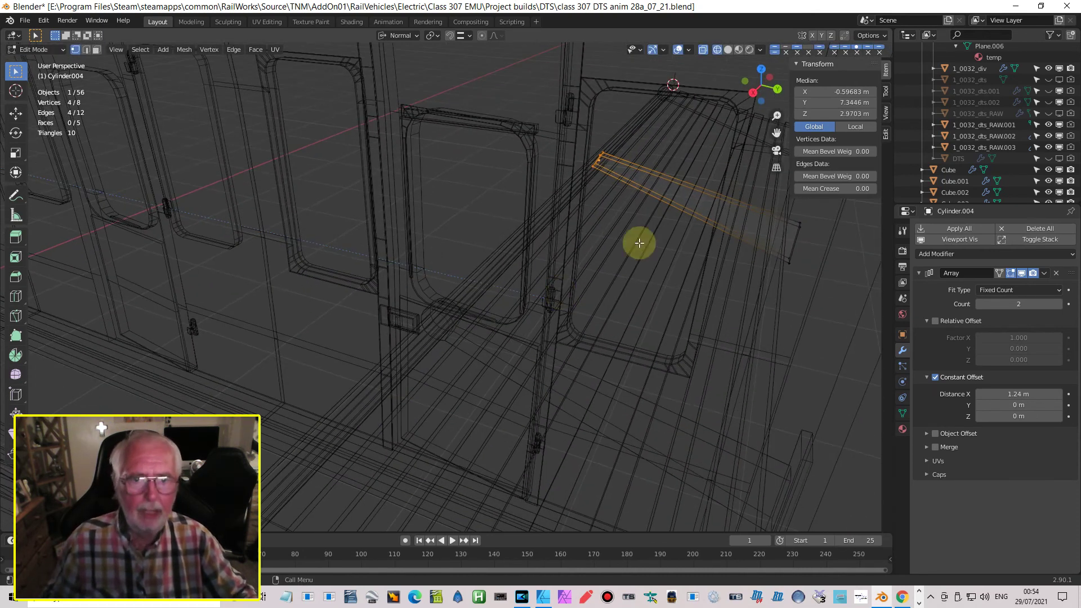
Step: Return to Object Mode in Material Preview shading and examine the trimmed intermediate arms beneath the slats
click(739, 50)
mouse_move(712, 116)
shift+middle_down()
mouse_move(600, 286)
mouse_move(607, 217)
mouse_move(605, 336)
shift+middle_up()
key(Tab)
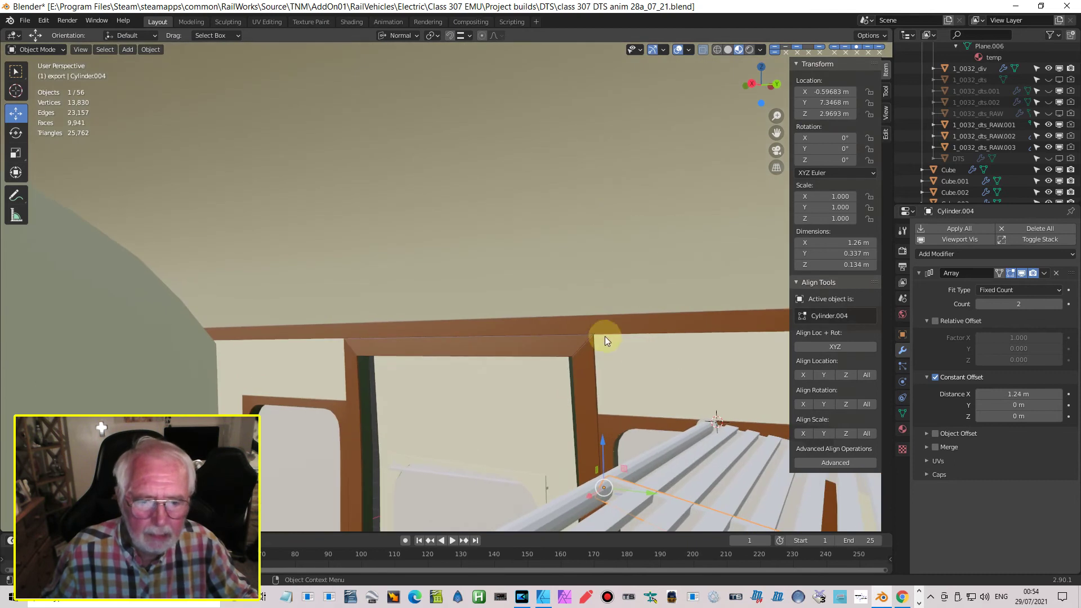
click(620, 367)
scroll(701, 481, down, 3)
scroll(704, 473, up, 1)
click(598, 471)
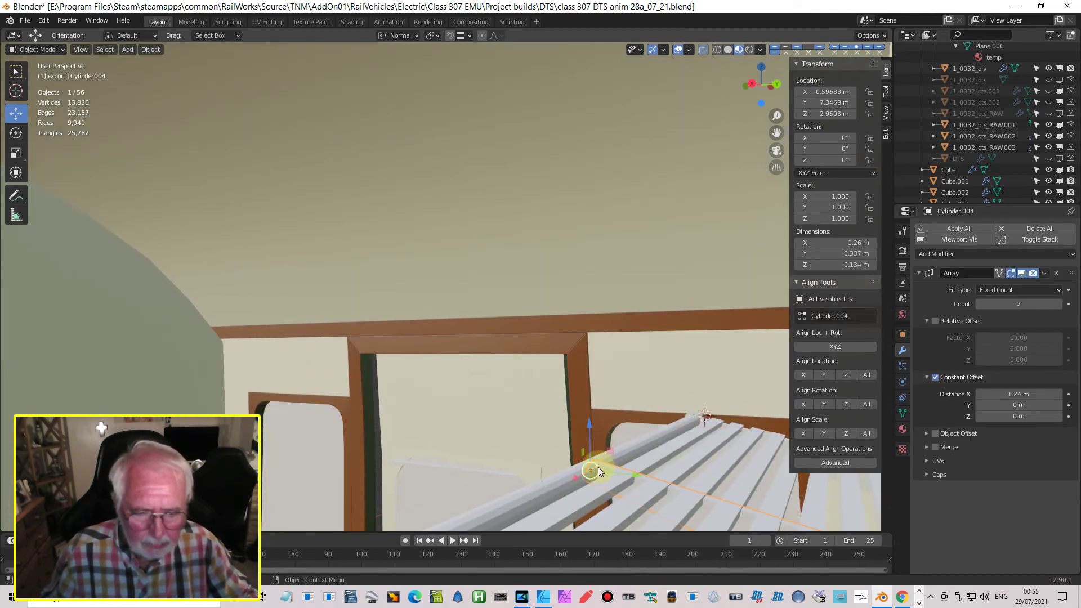
scroll(569, 455, down, 2)
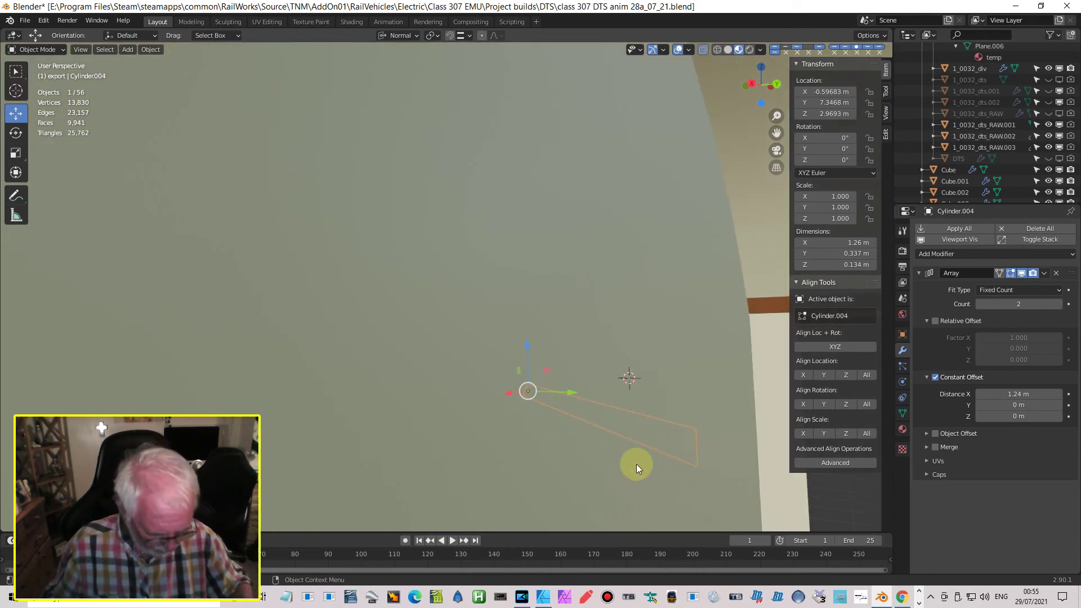
Step: Select only the lower edge at the intermediate arm's wall end in right view
key(KP_3)
shift+middle_drag(639, 478, 519, 303)
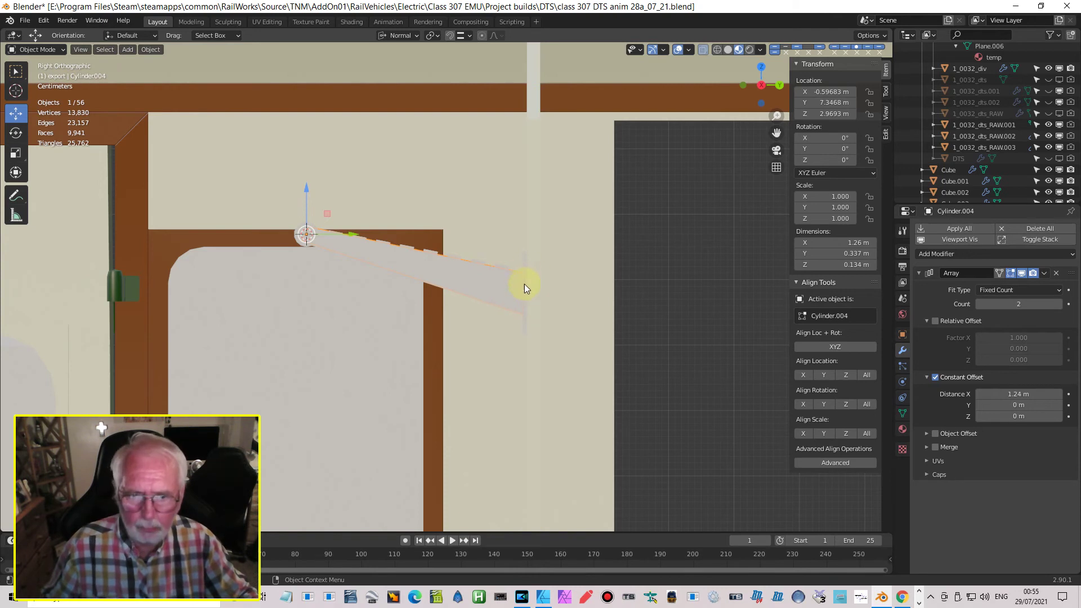
key(Tab)
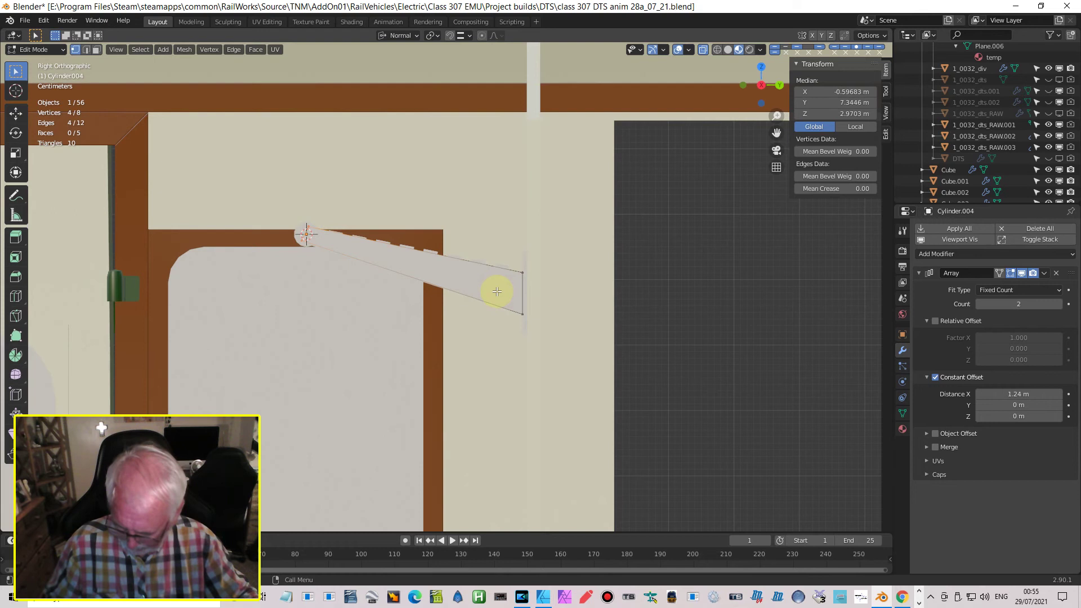
key(alt)
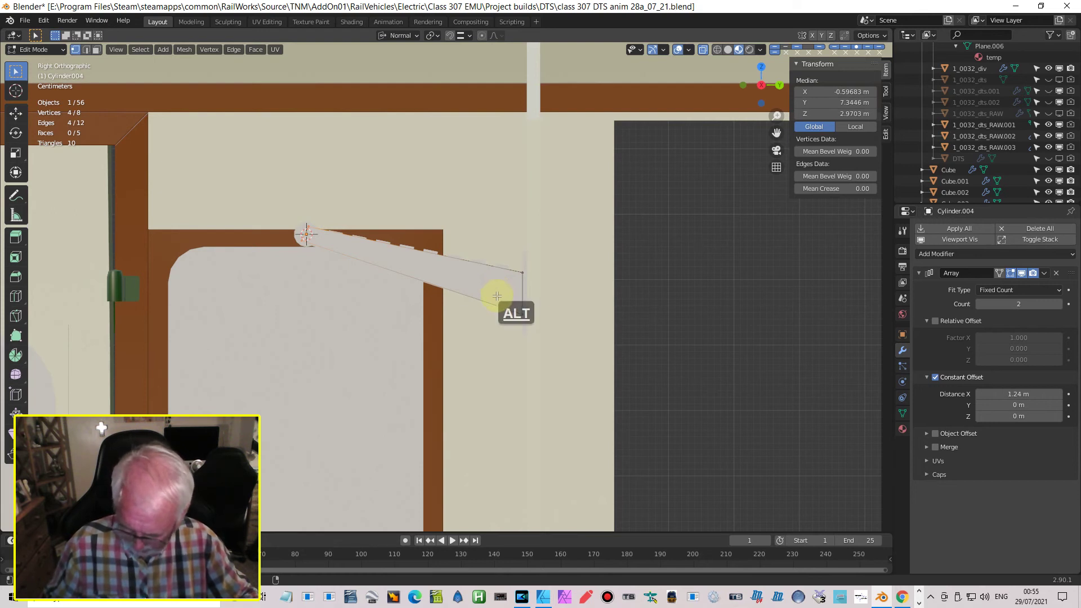
key(alt+a)
key(b)
drag(497, 296, 550, 353)
scroll(550, 341, up, 3)
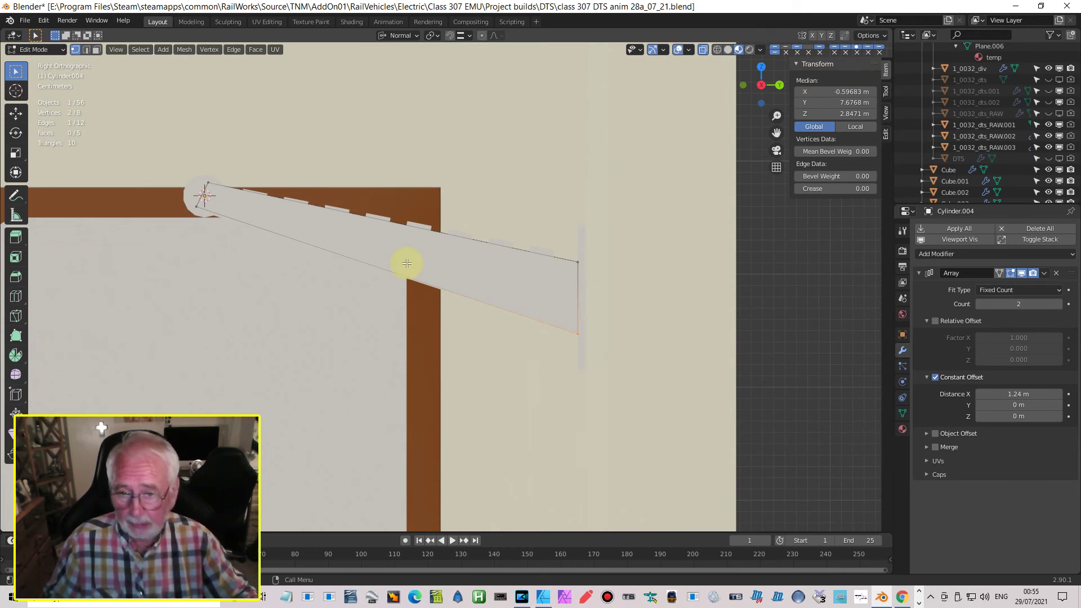
key(g)
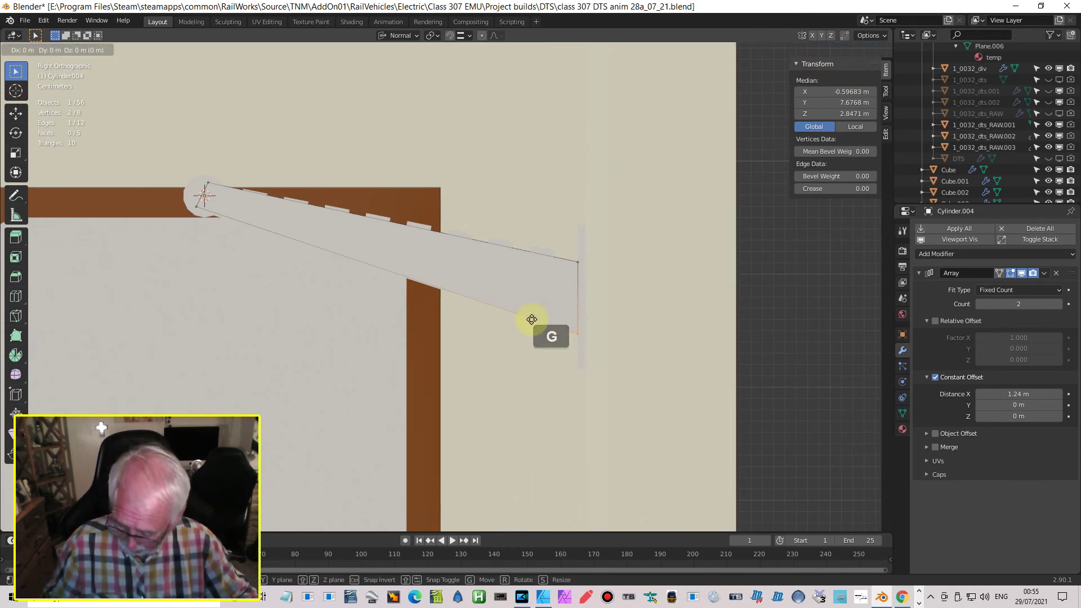
key(z)
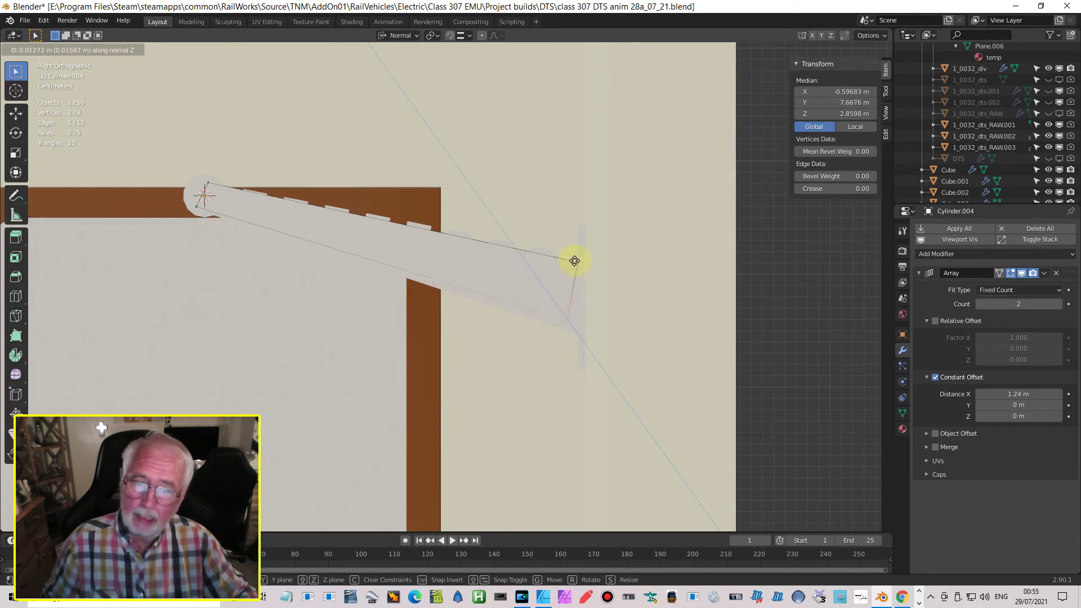
click(576, 252)
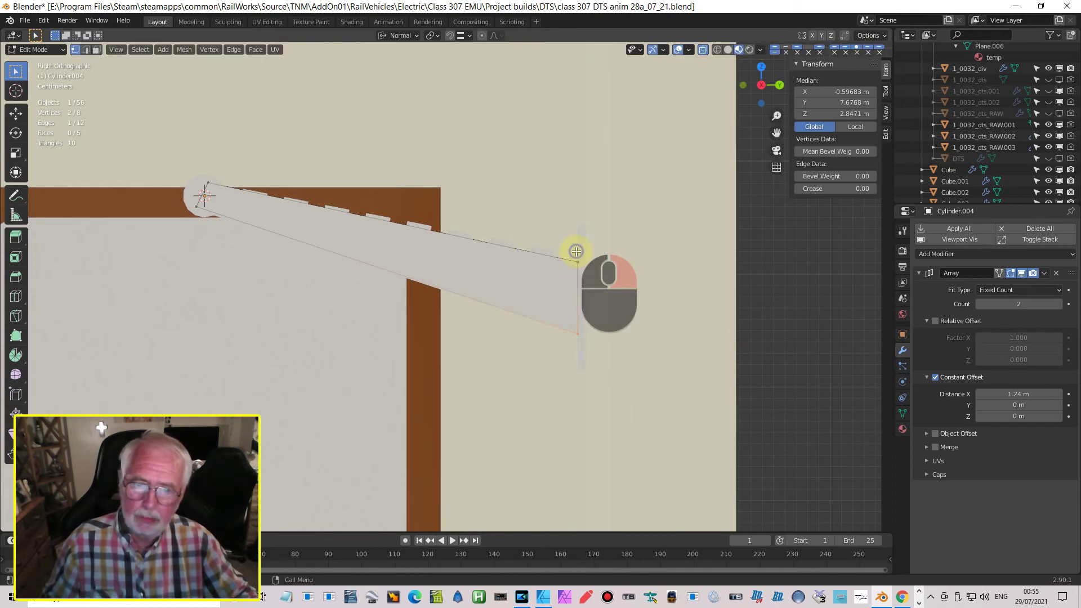
Step: Set the transform orientation to Global and raise the arm's lower wall-end edge about 0.036 m along Z
click(403, 35)
click(391, 71)
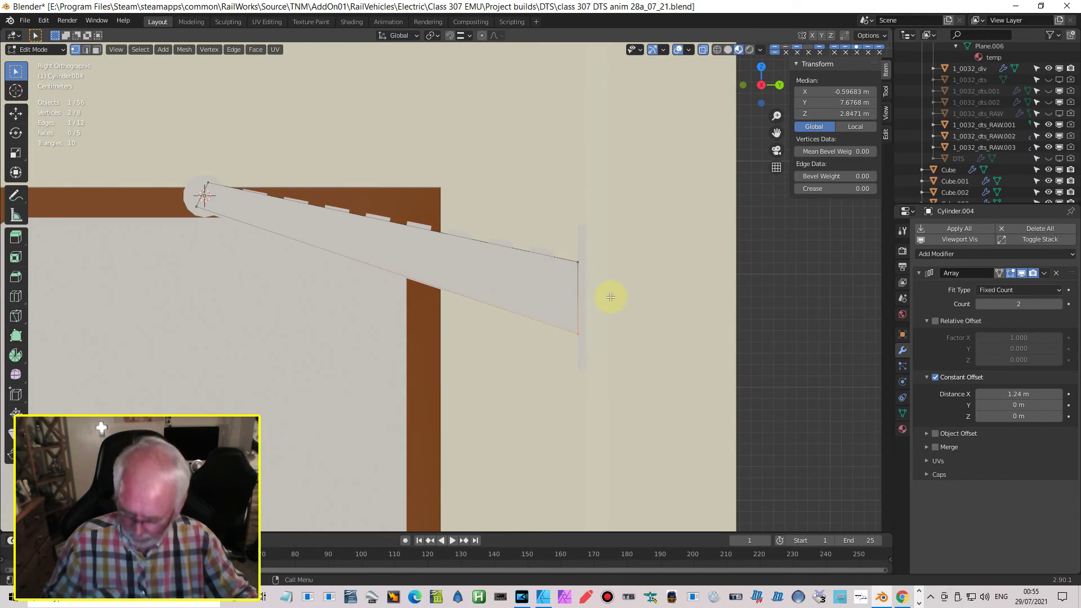
key(g)
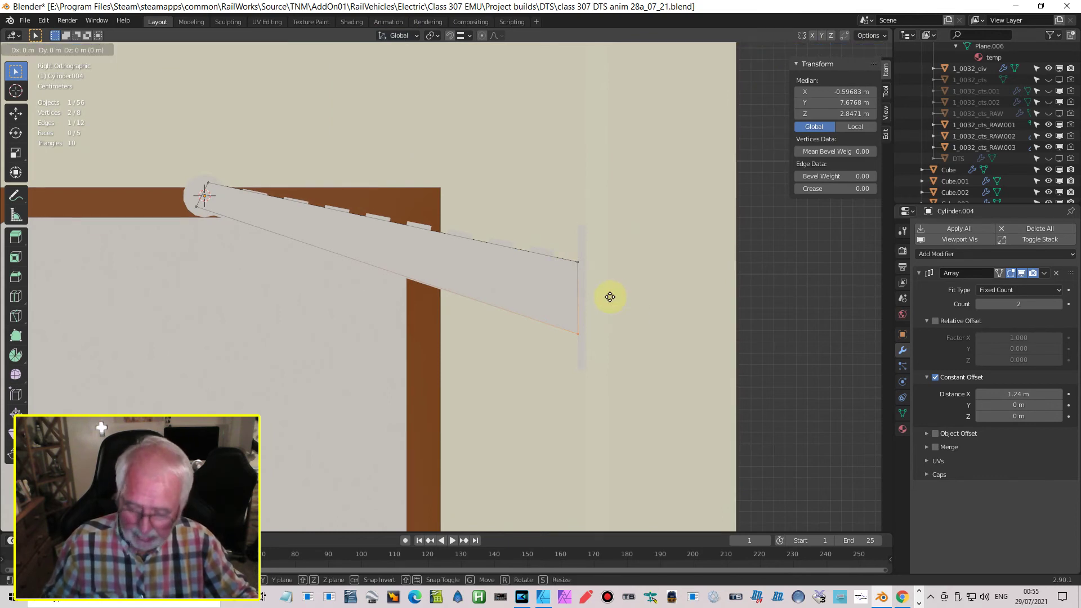
key(z)
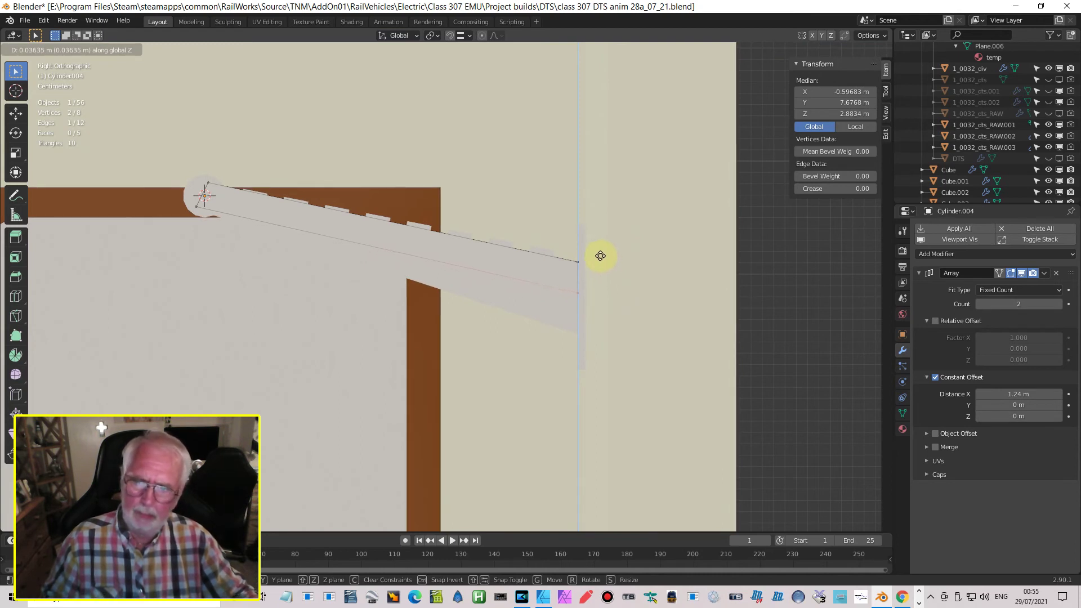
click(601, 256)
middle_drag(415, 285, 411, 327)
key(Tab)
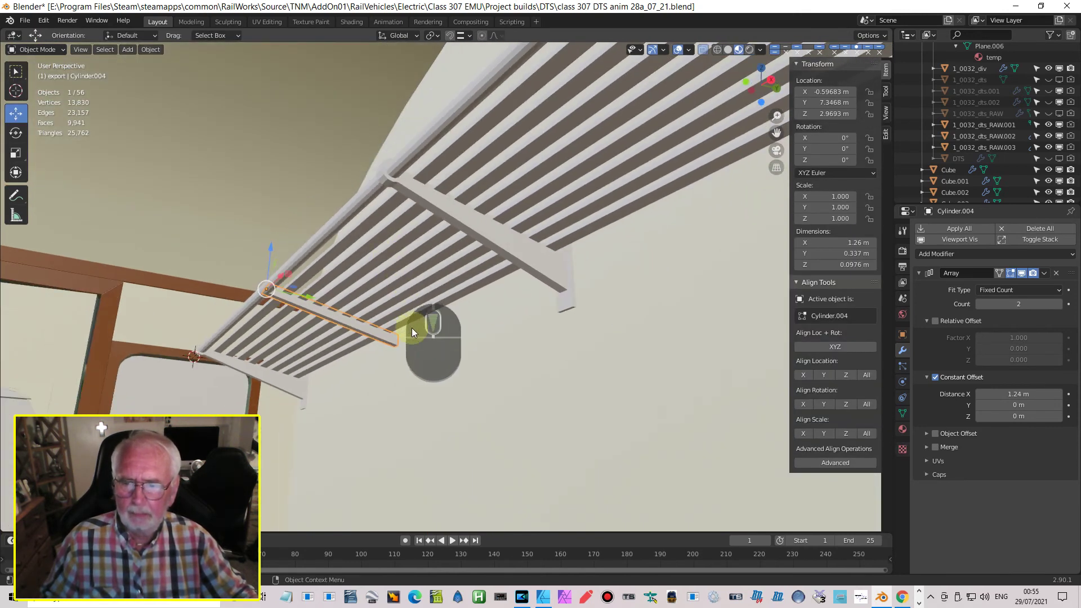
Step: Apply the Array modifiers on the eight slats and on the three bracket arms
click(430, 378)
middle_drag(541, 354, 525, 445)
click(521, 446)
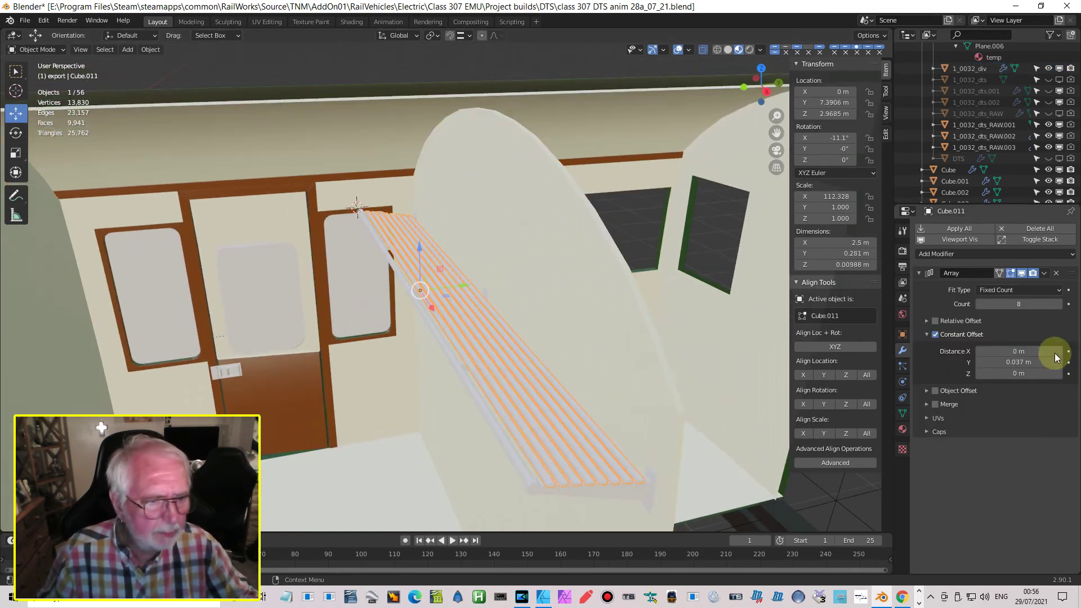
click(961, 229)
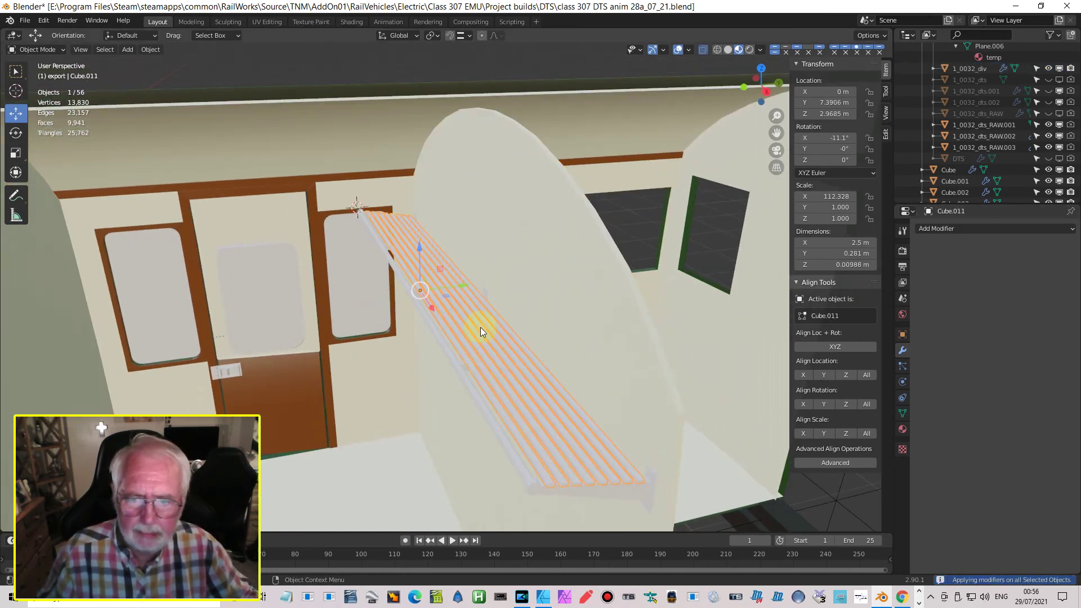
click(657, 474)
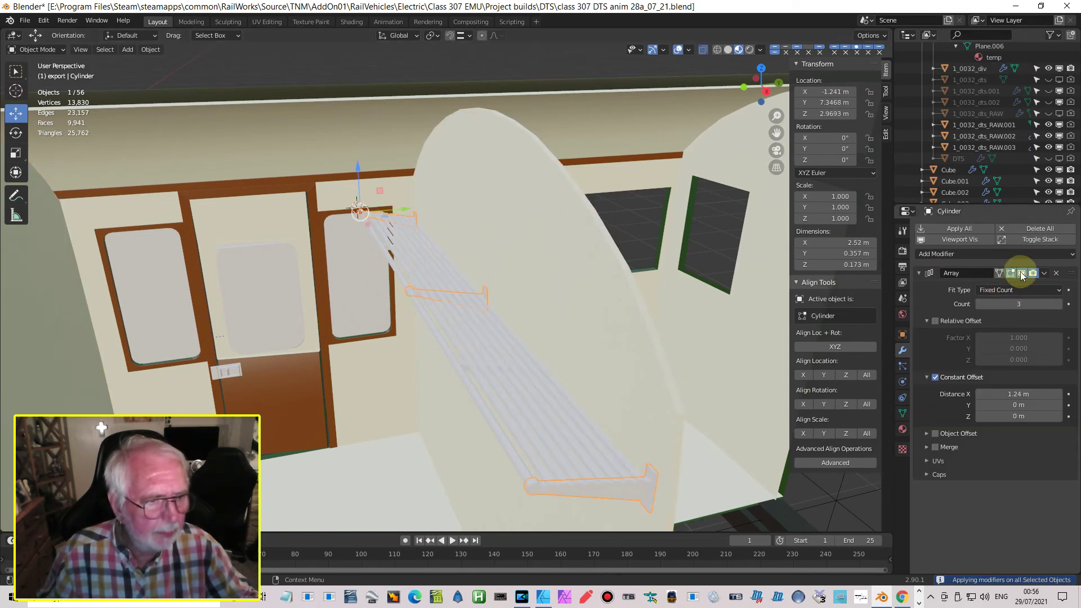
click(956, 229)
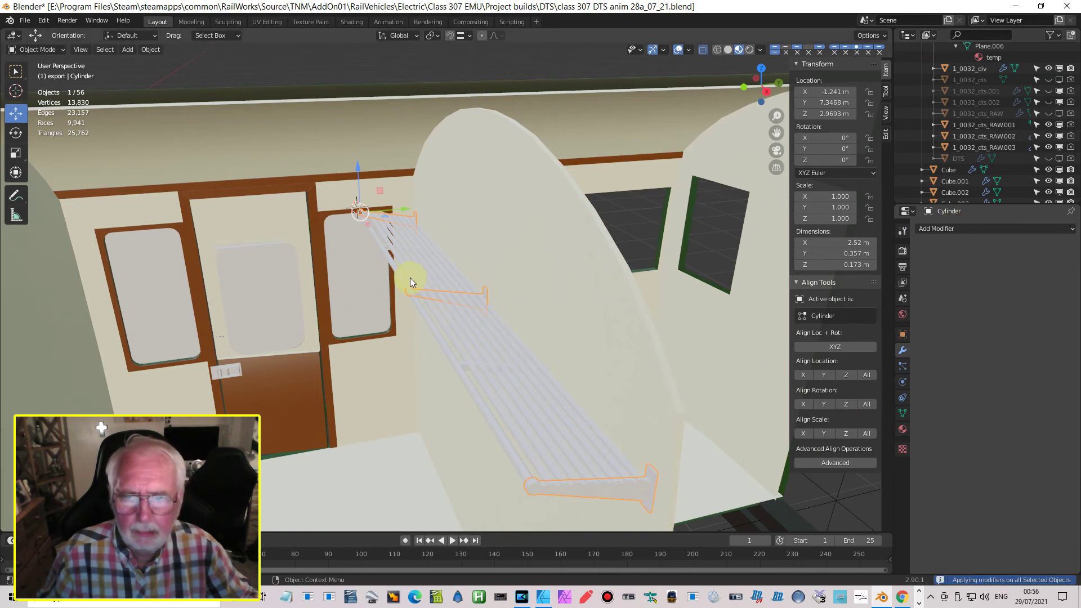
Step: Select the connecting rod and check whether it carries any modifiers
click(389, 245)
click(389, 247)
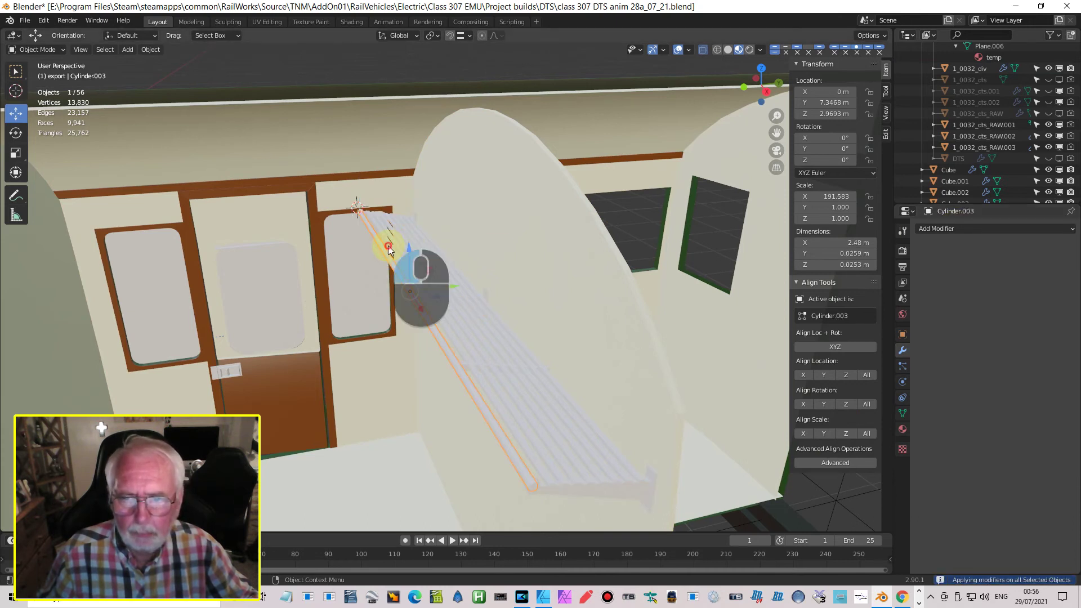
click(389, 247)
click(390, 249)
middle_drag(411, 256, 430, 203)
Step: Select all four wall-end vertices of the intermediate arm in Edit Mode, working in right orthographic view
click(422, 304)
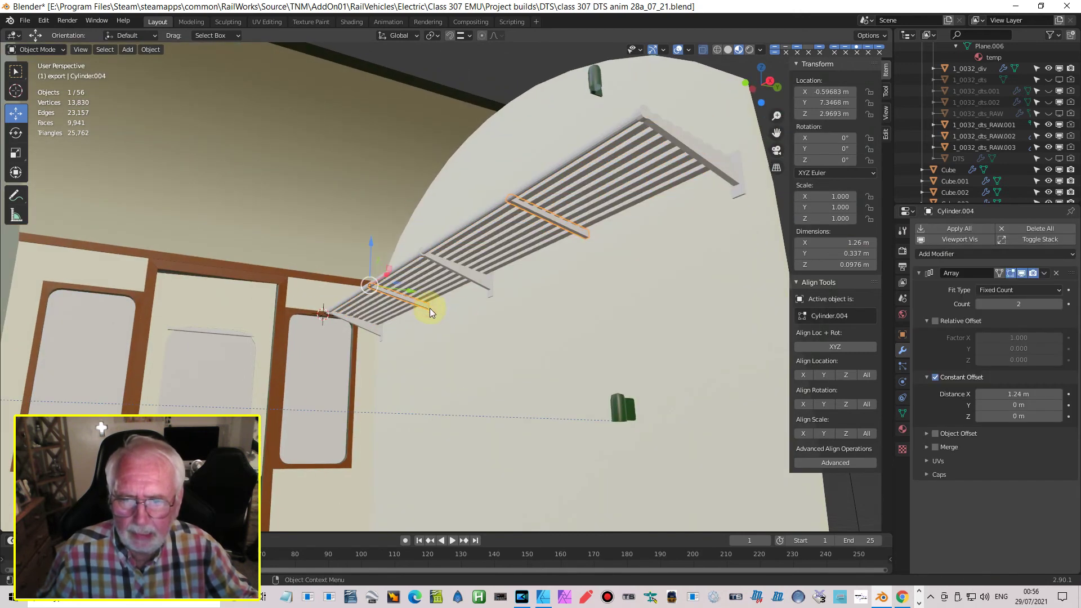
middle_drag(647, 237, 598, 241)
key(Page_Down)
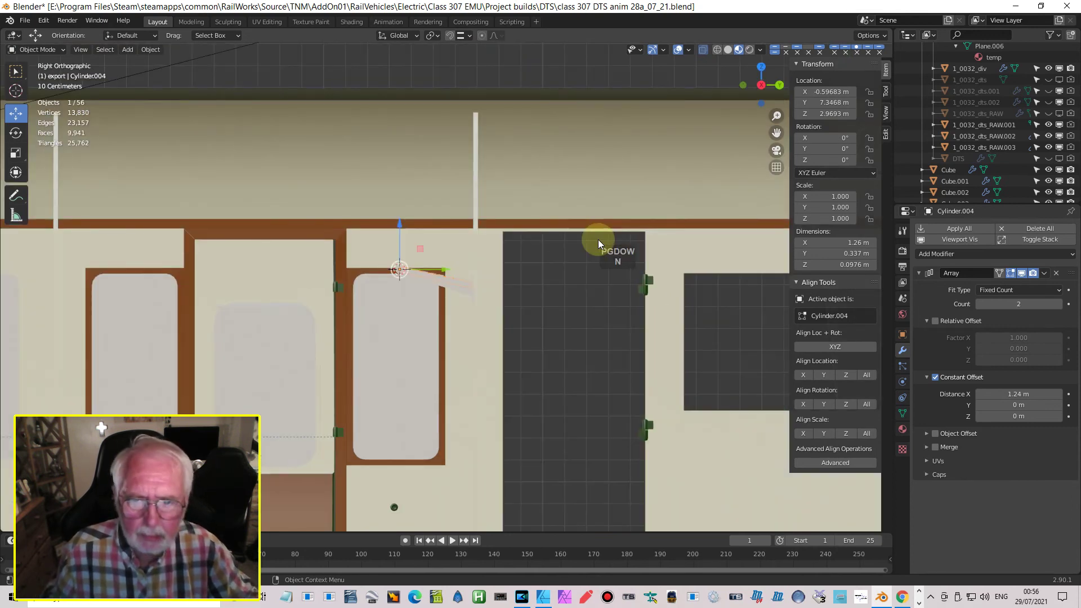
scroll(598, 239, up, 6)
shift+middle_drag(599, 260, 553, 283)
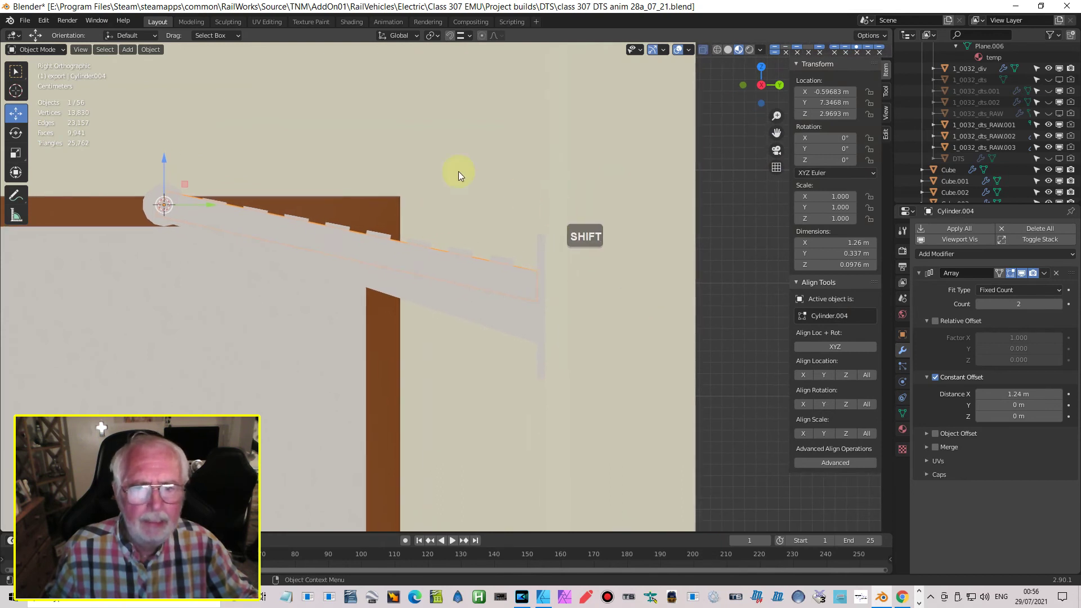
key(Tab)
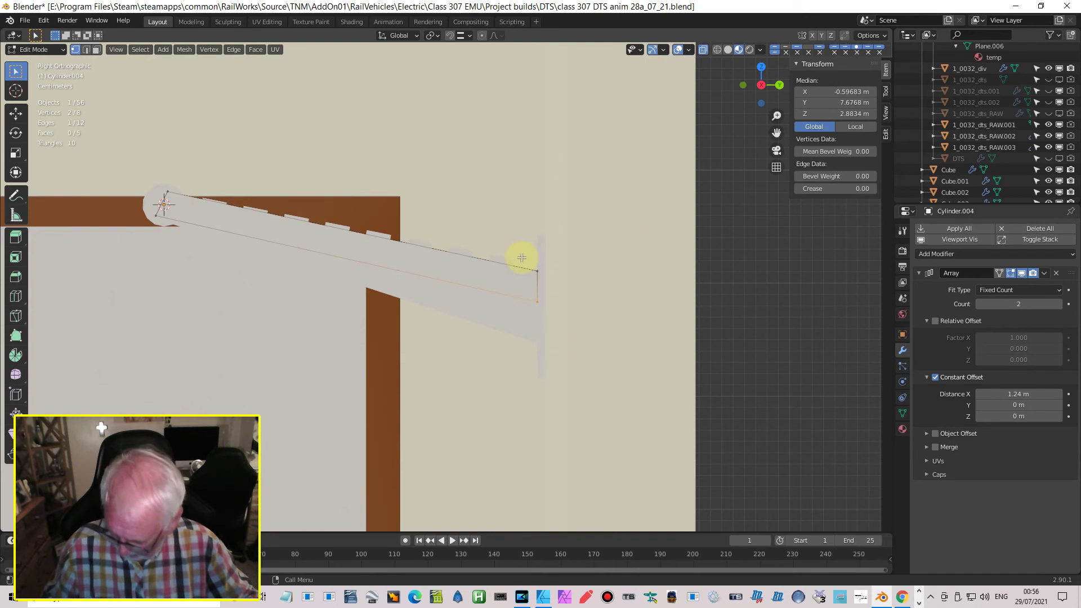
key(alt+a)
key(b)
drag(520, 258, 549, 327)
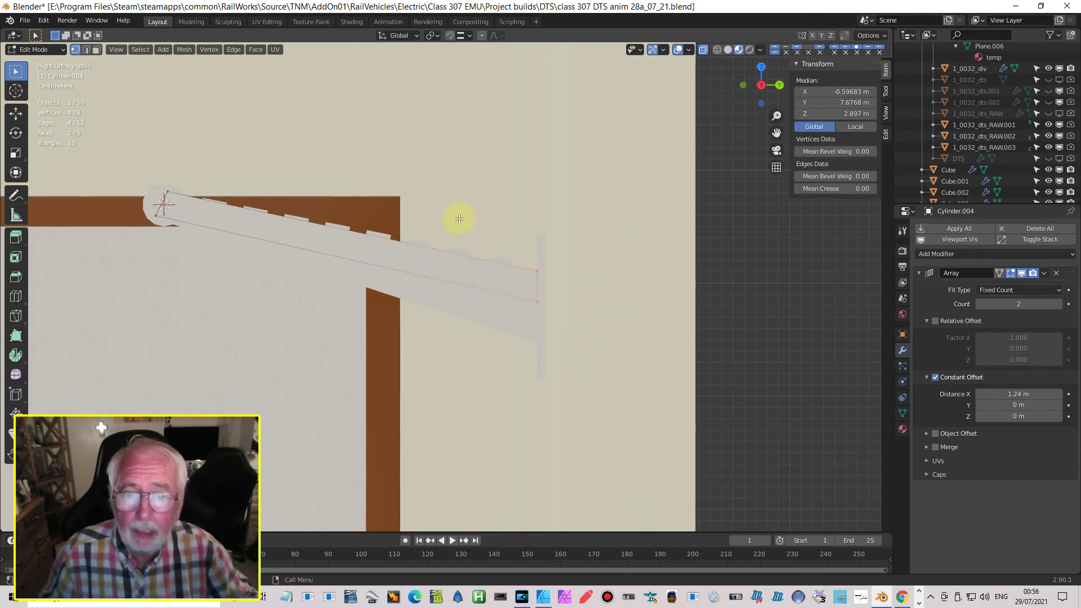
Step: Set the transform orientation to Normal and pull the arm's wall end back about 0.017 m along global Y
click(405, 35)
click(384, 93)
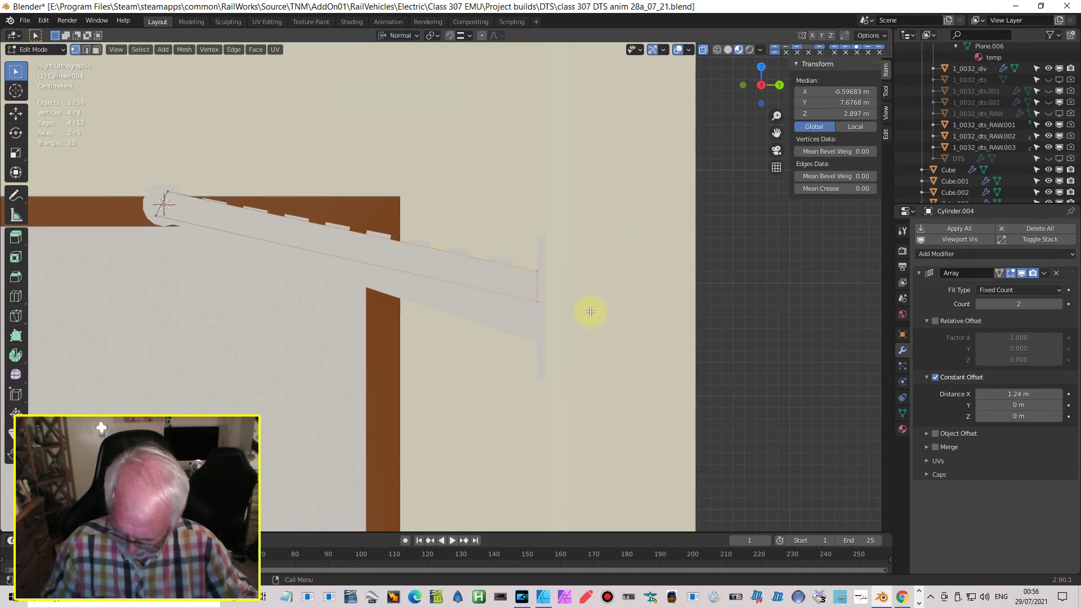
key(g)
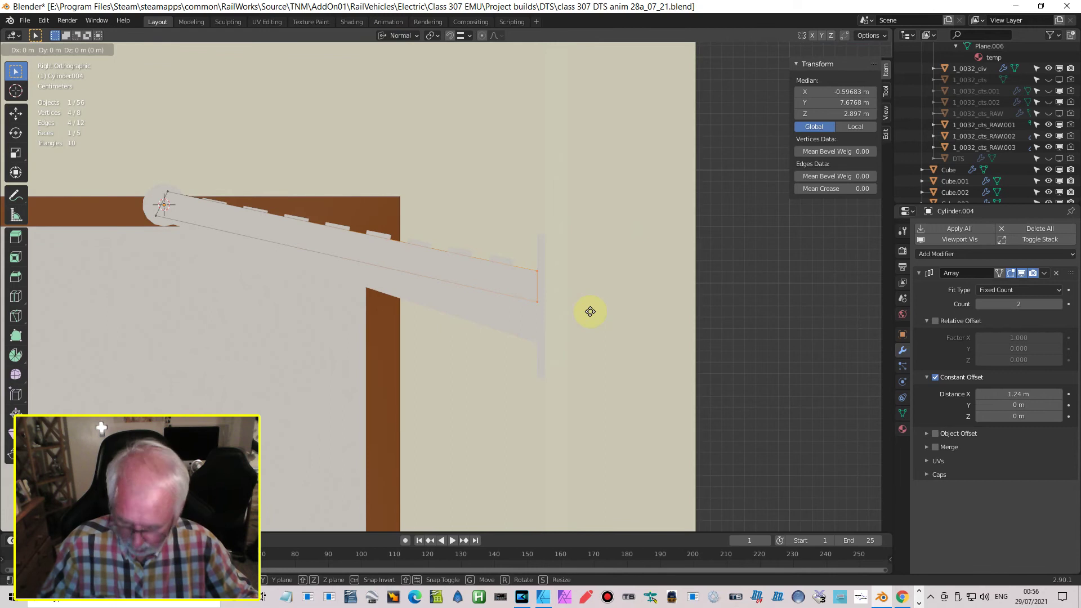
key(y)
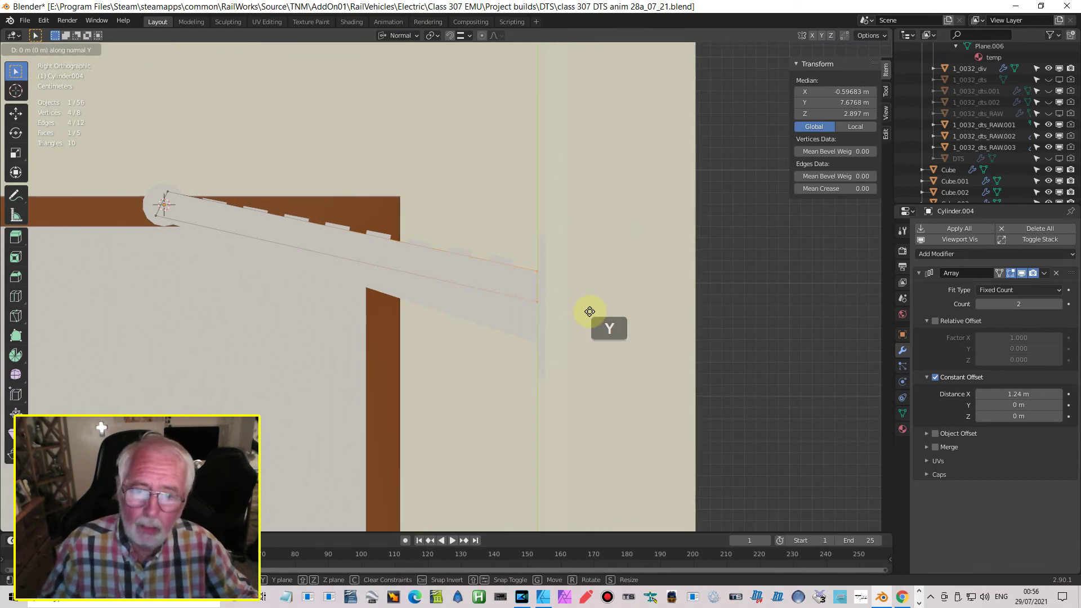
key(y)
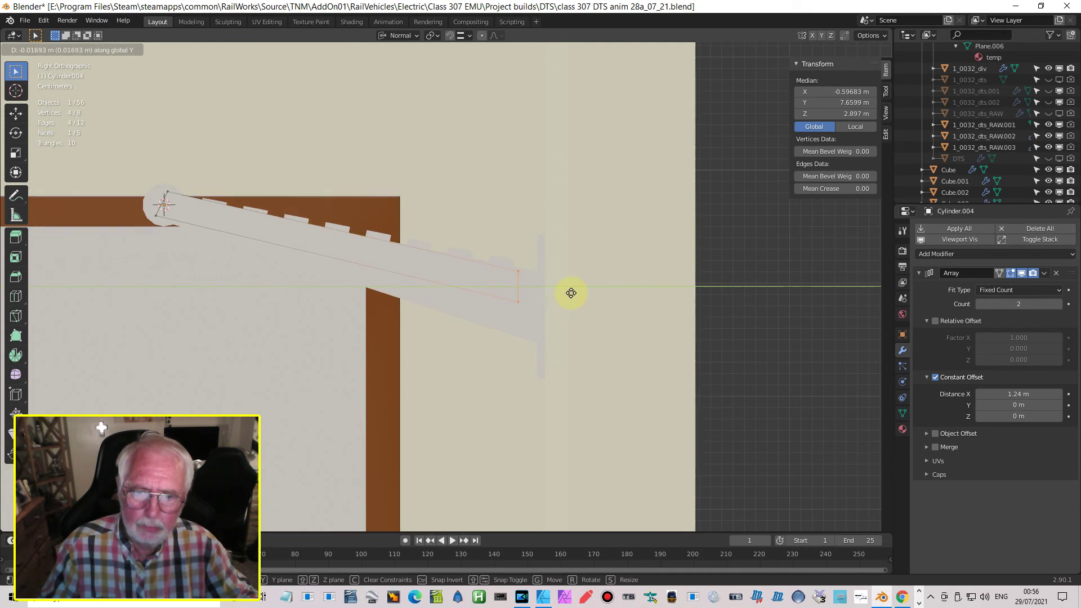
click(570, 296)
Step: Switch to wireframe shading and raise the intermediate arm's wall end about 0.003 m along global Z
click(716, 50)
scroll(625, 248, up, 3)
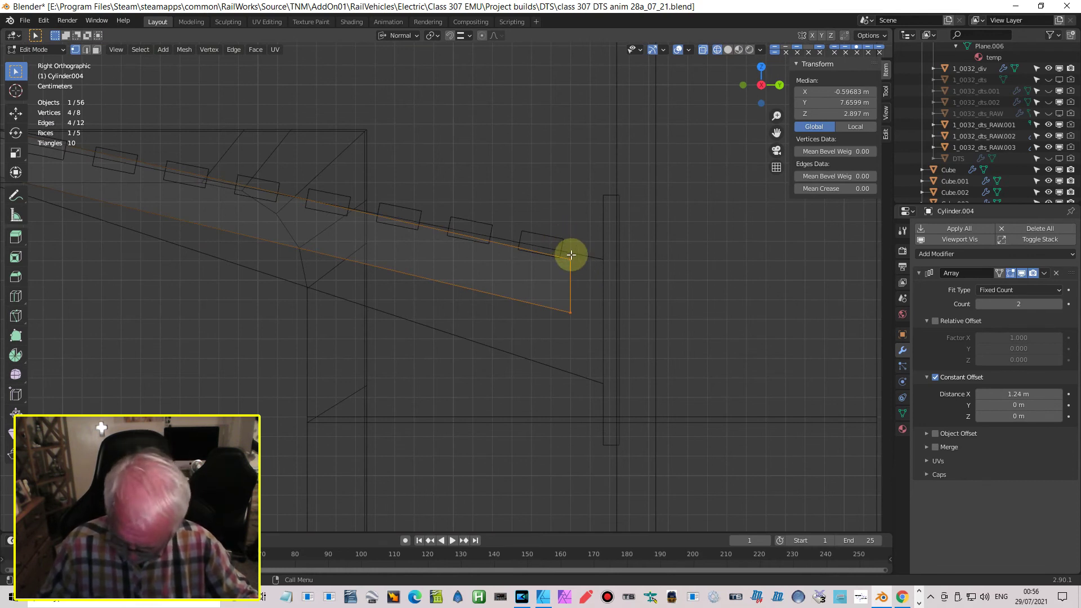
key(g)
key(z)
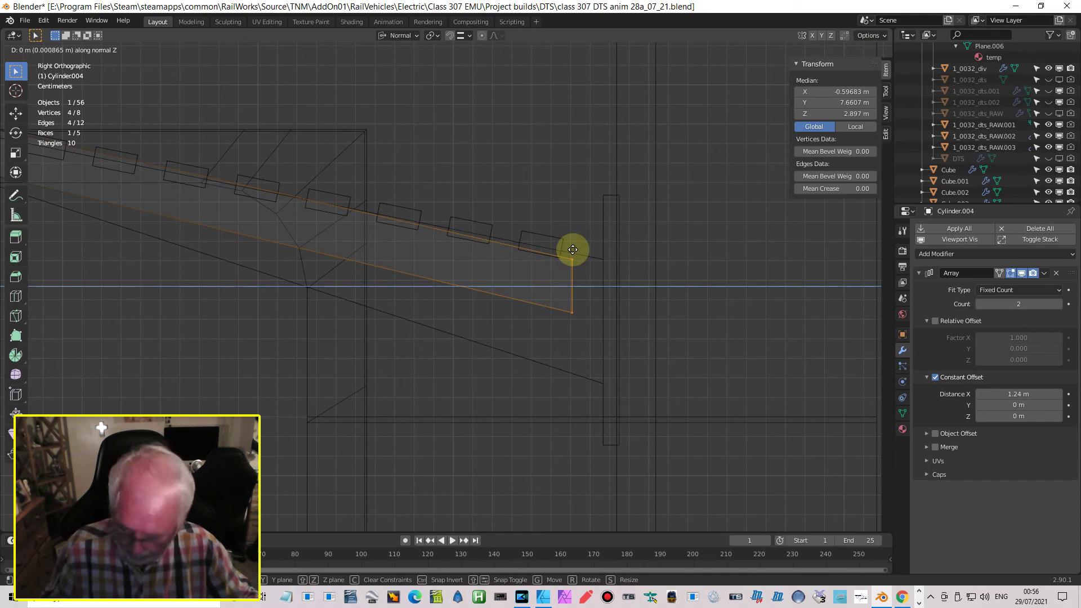
key(z)
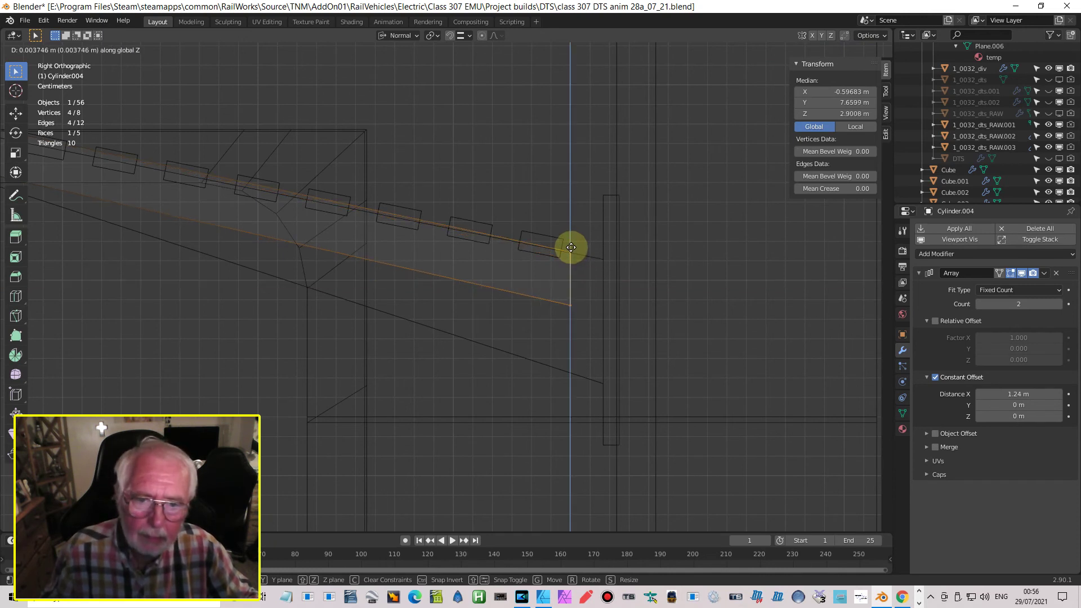
click(571, 248)
Step: Return to Object Mode and apply the Array modifier on the intermediate arms
middle_drag(569, 246, 611, 330)
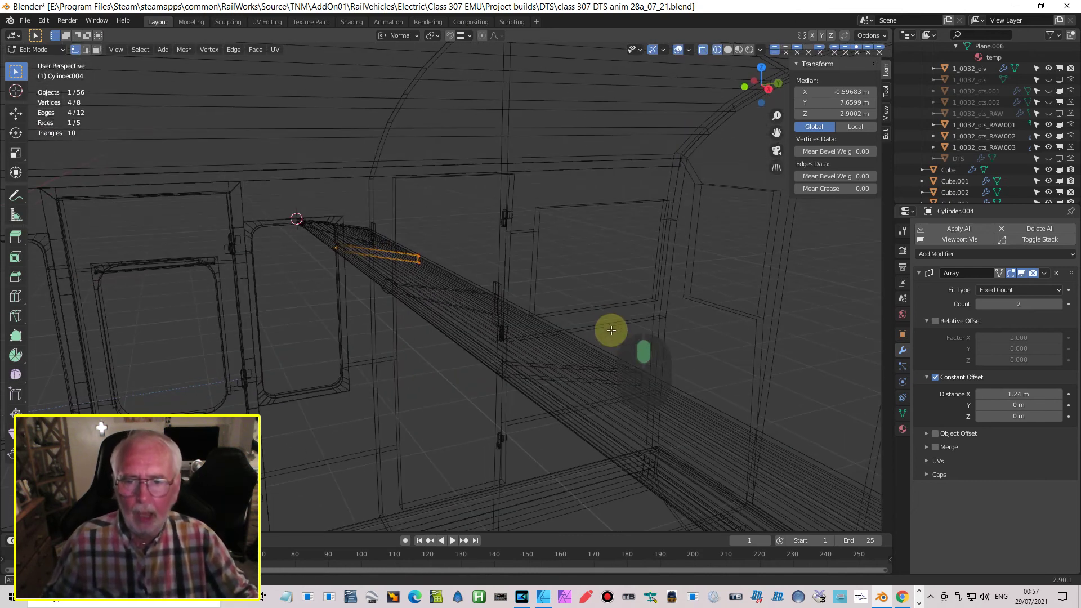
scroll(543, 316, down, 1)
scroll(554, 326, down, 1)
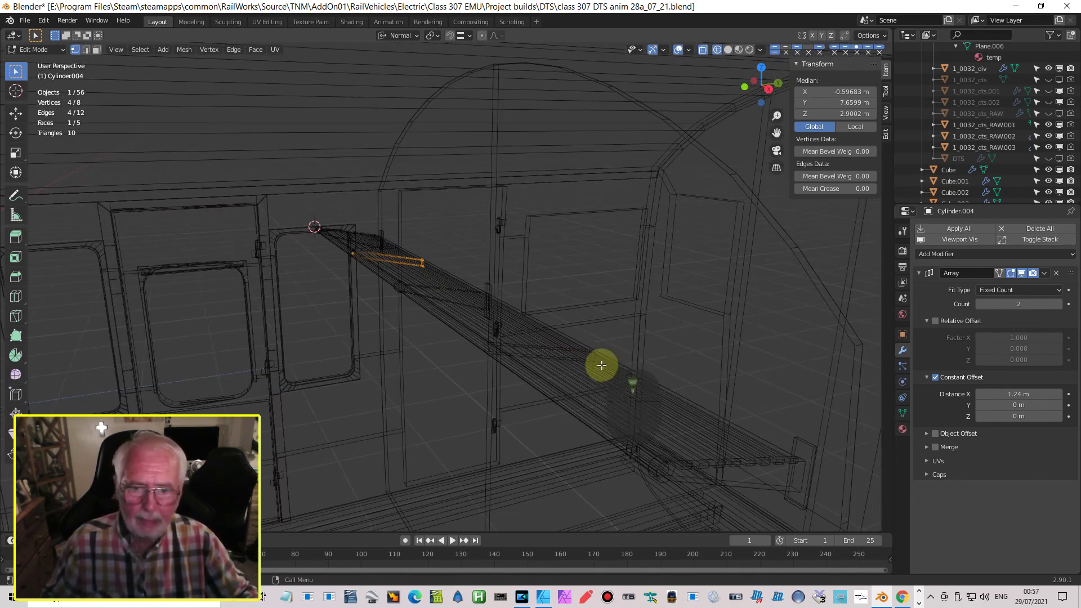
scroll(608, 372, down, 2)
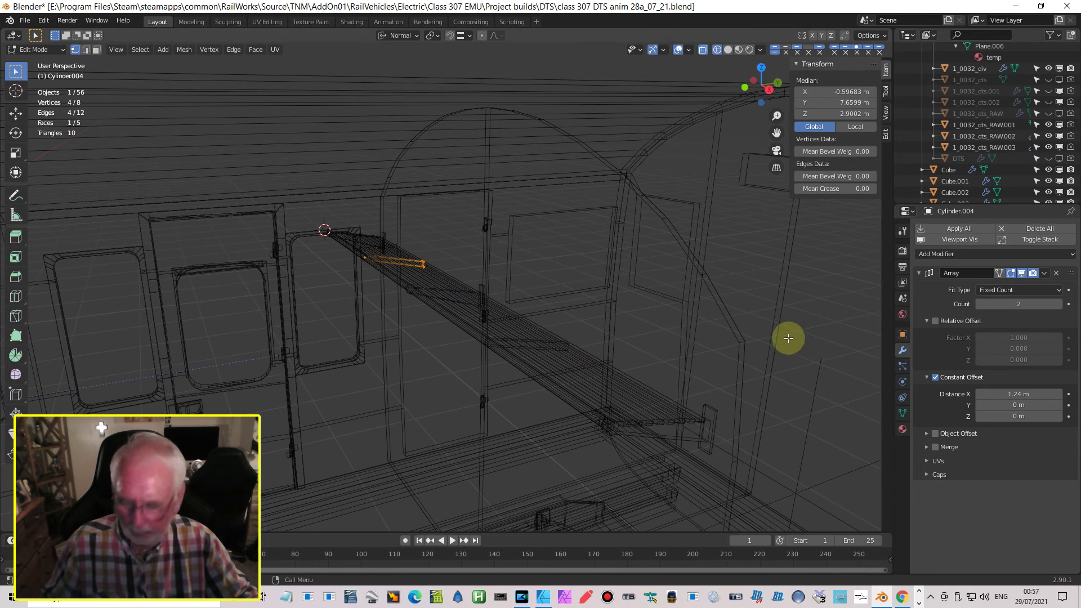
key(Tab)
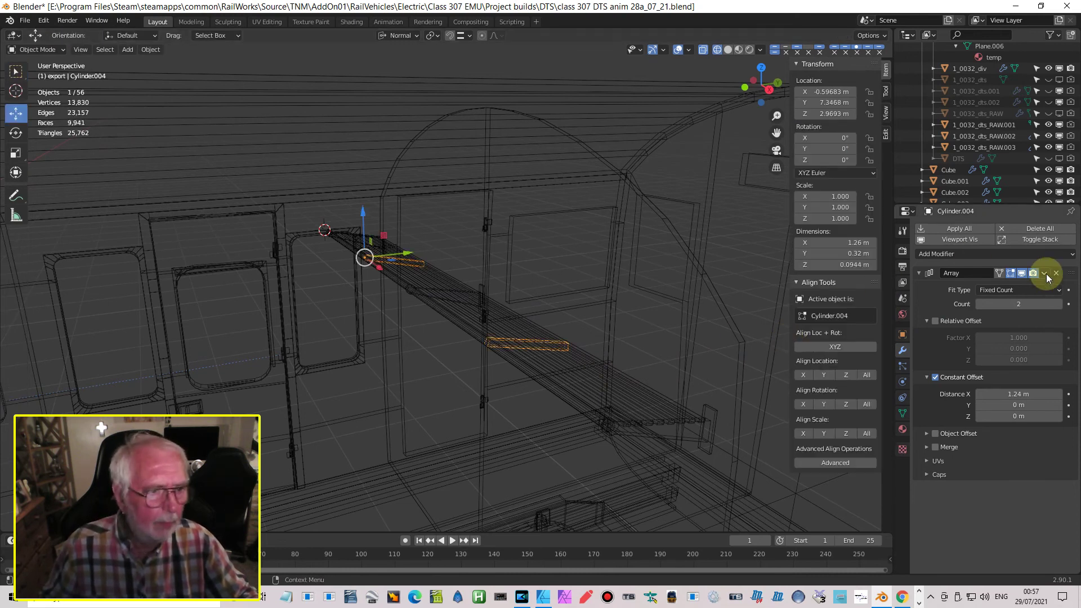
click(969, 231)
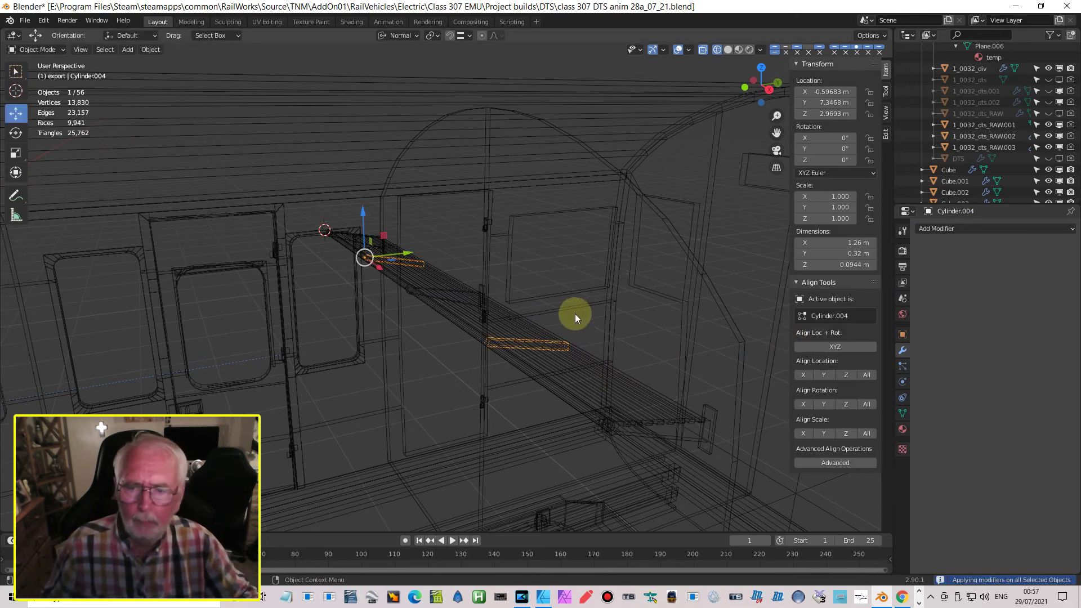
Step: Switch to Material Preview shading and join the bracket arms, connecting rod, slats and intermediate arms into one object
scroll(575, 313, up, 2)
click(738, 50)
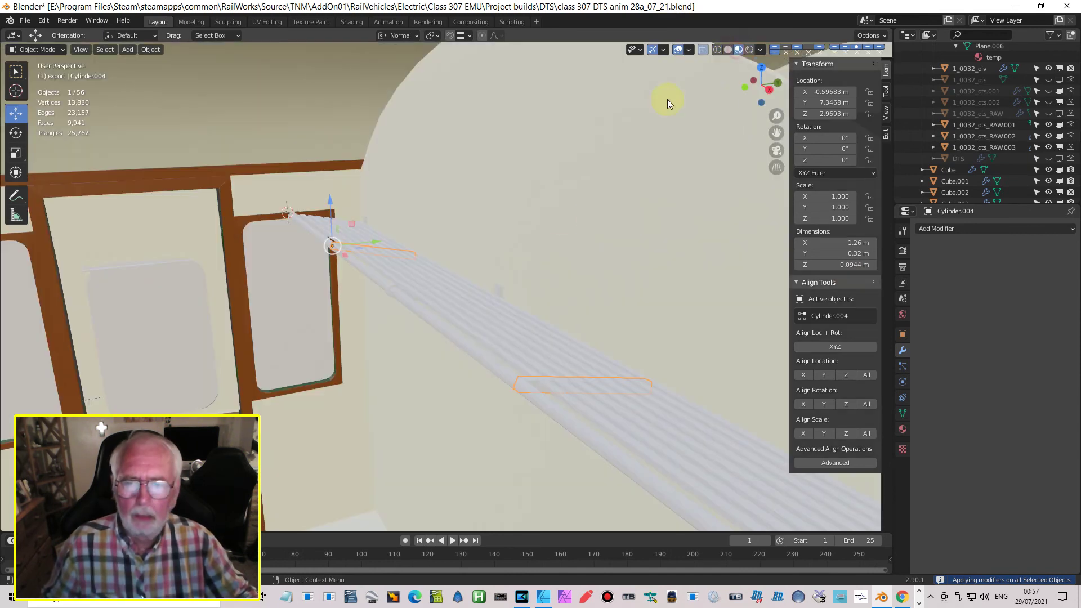
click(478, 364)
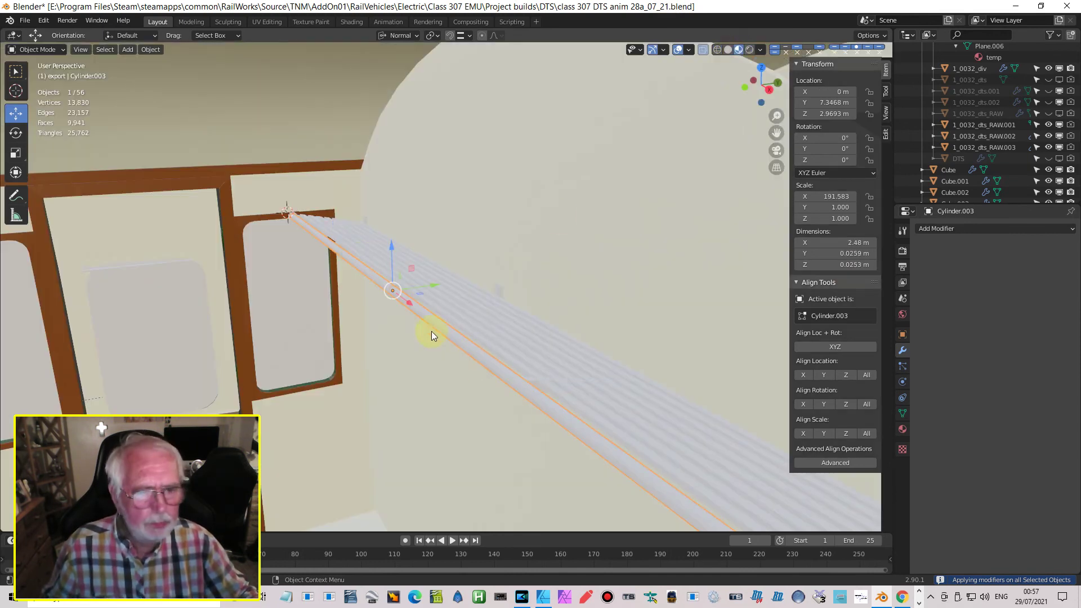
scroll(450, 340, up, 1)
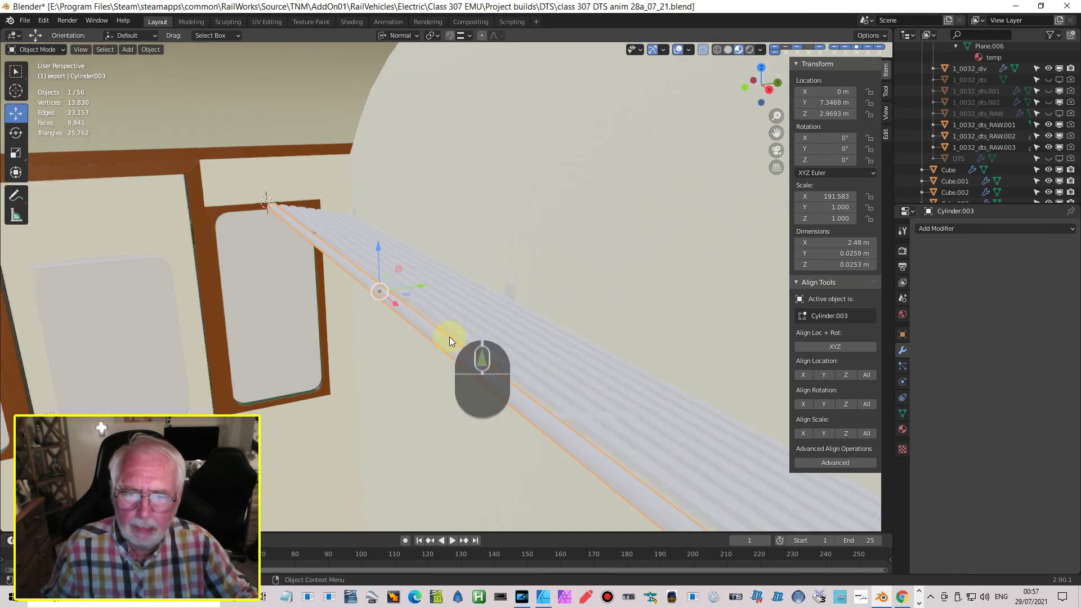
scroll(449, 341, up, 1)
click(504, 379)
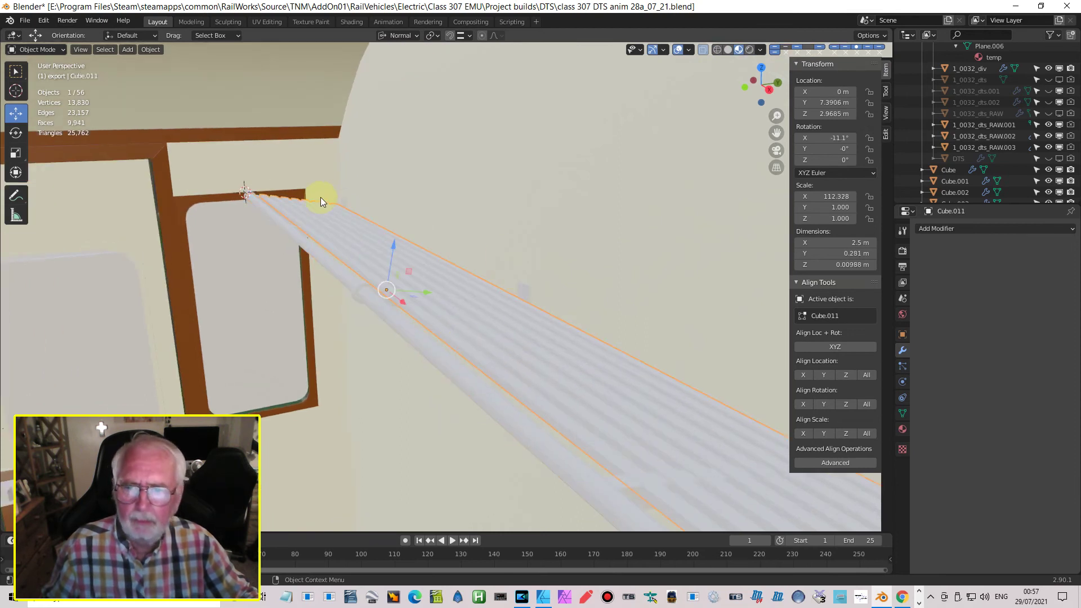
click(339, 198)
shift+click(470, 390)
shift+middle_drag(470, 389, 579, 448)
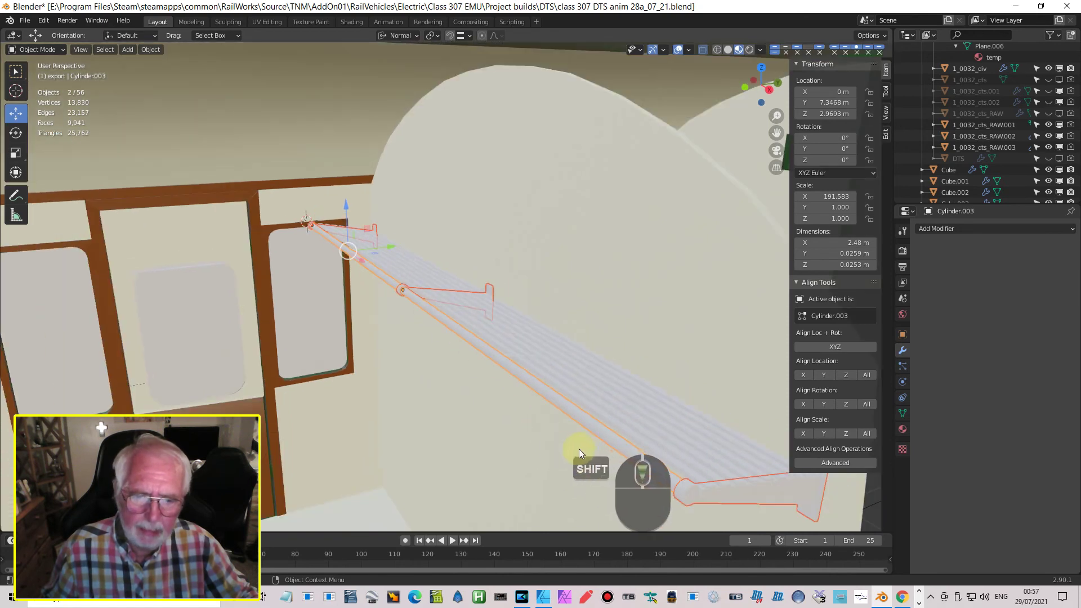
shift+click(634, 444)
middle_drag(652, 484, 656, 443)
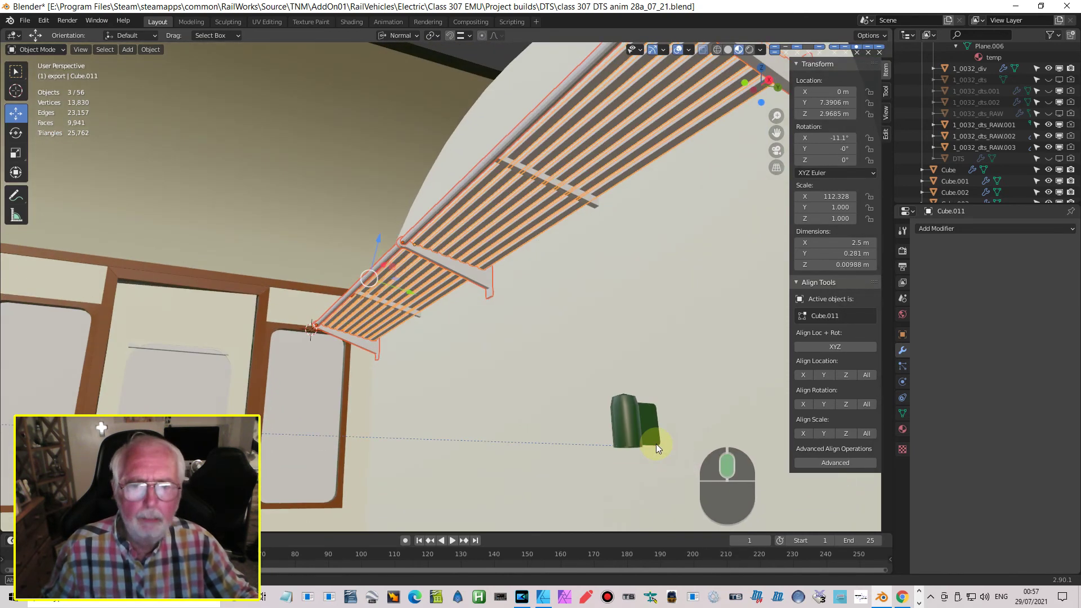
shift+click(541, 178)
middle_drag(553, 232, 560, 284)
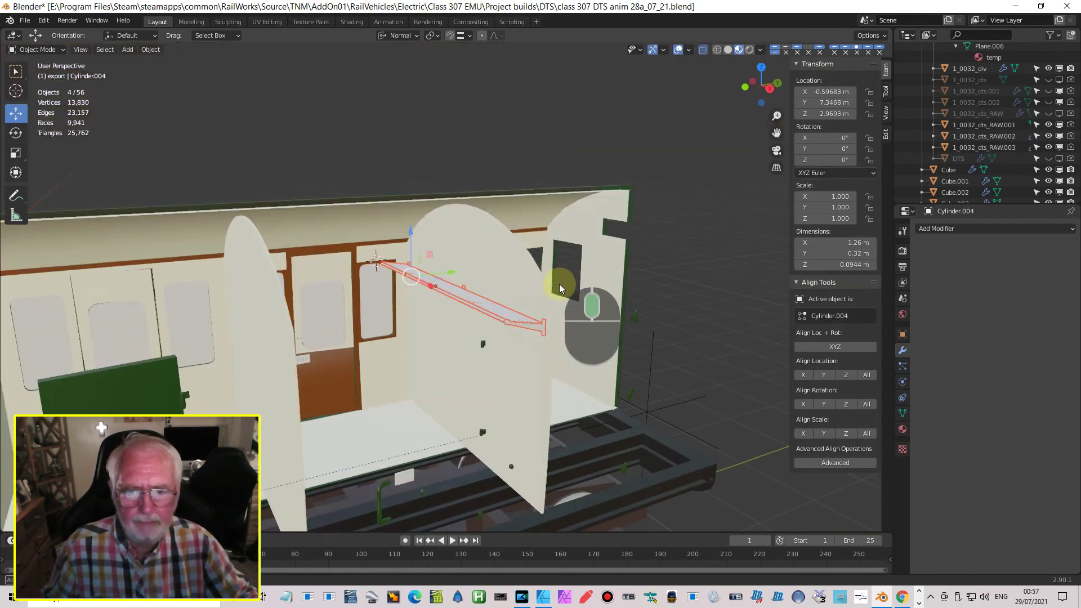
key(ctrl+j)
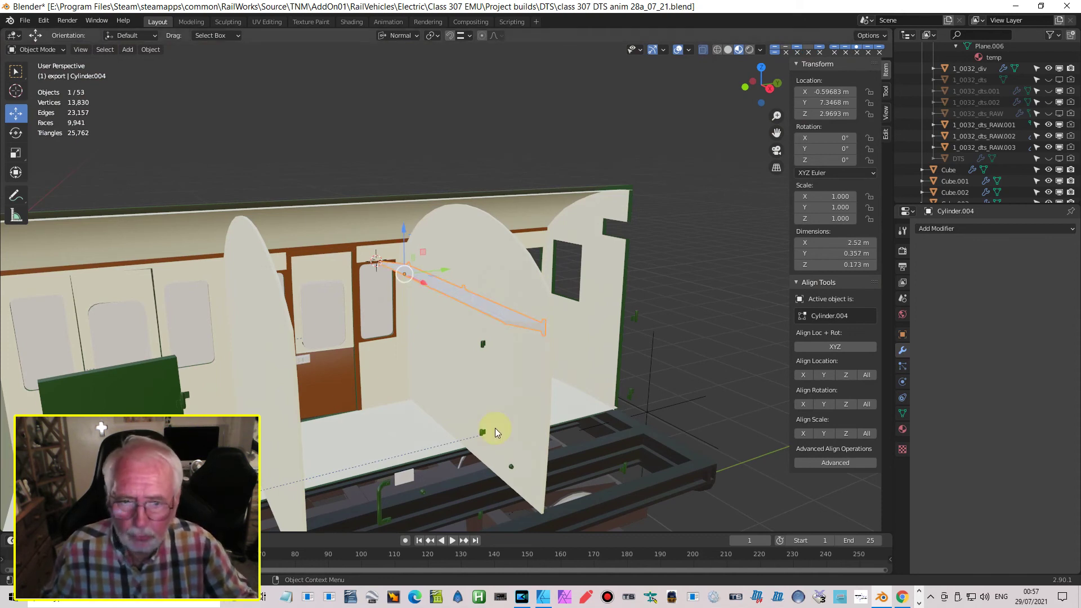
Step: Inspect the joined rack's mesh and triangle count in Edit Mode
middle_drag(483, 398, 427, 369)
scroll(478, 345, up, 3)
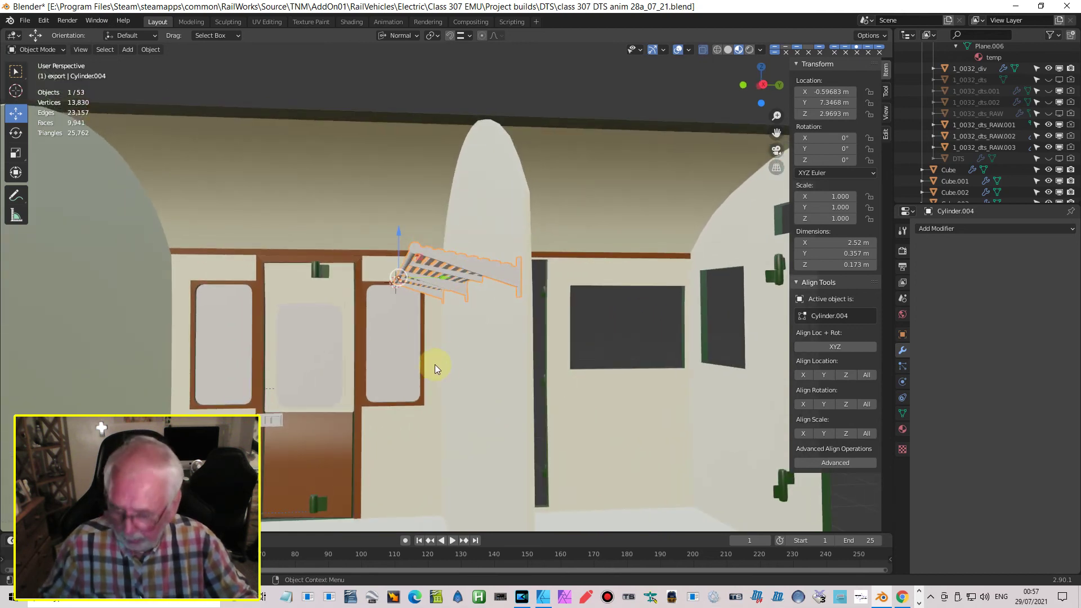
key(Tab)
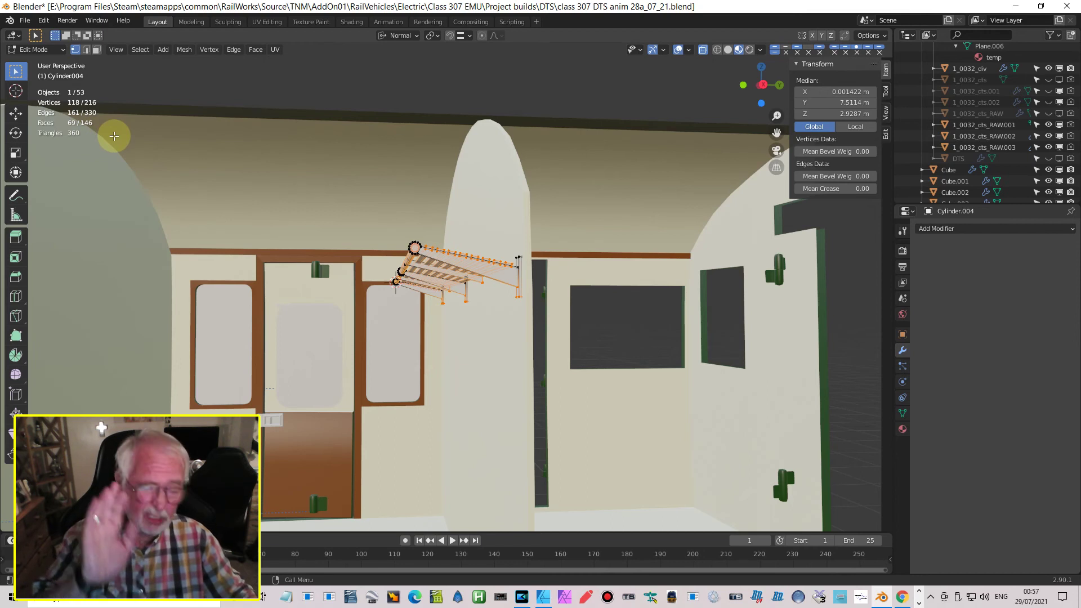
middle_drag(387, 241, 415, 297)
scroll(417, 292, up, 4)
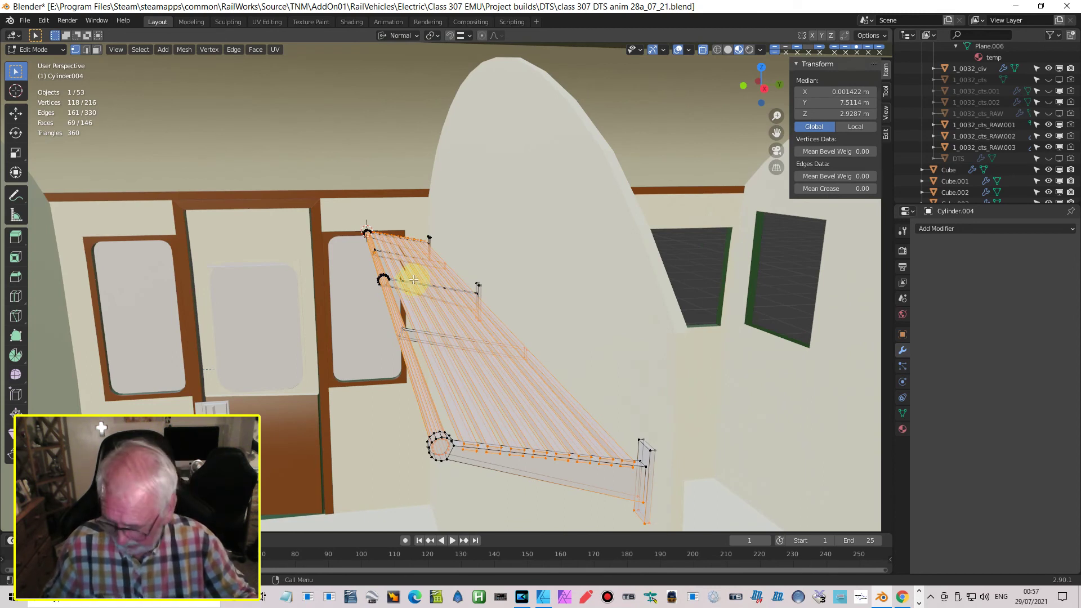
Step: Return to Object Mode, shade the joined luggage rack smooth and enable Auto Smooth at 30° for its normals
key(Tab)
middle_drag(400, 272, 528, 240)
scroll(411, 239, up, 3)
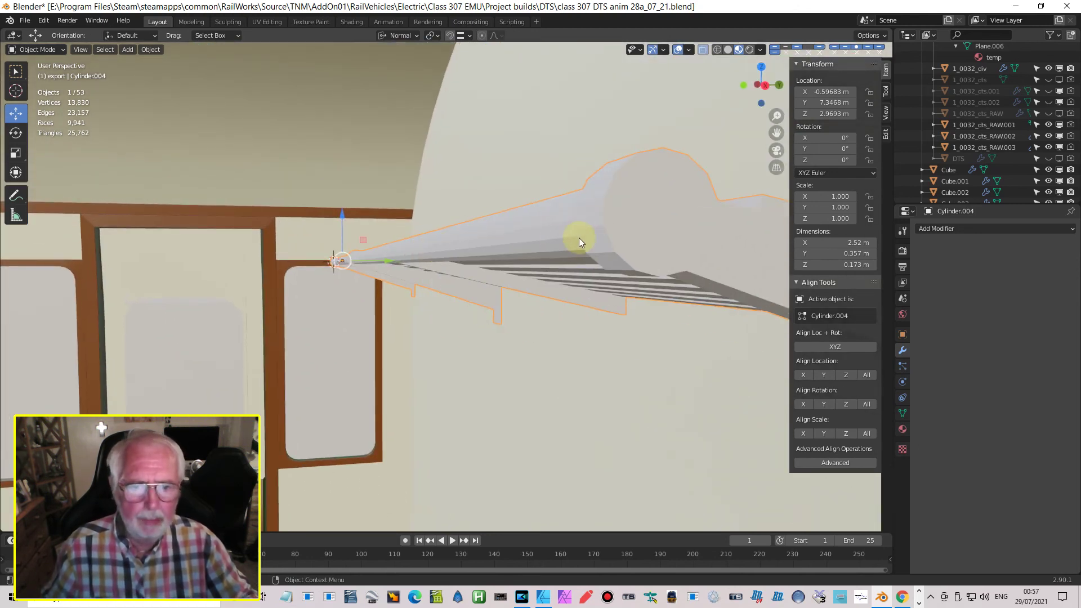
click(151, 50)
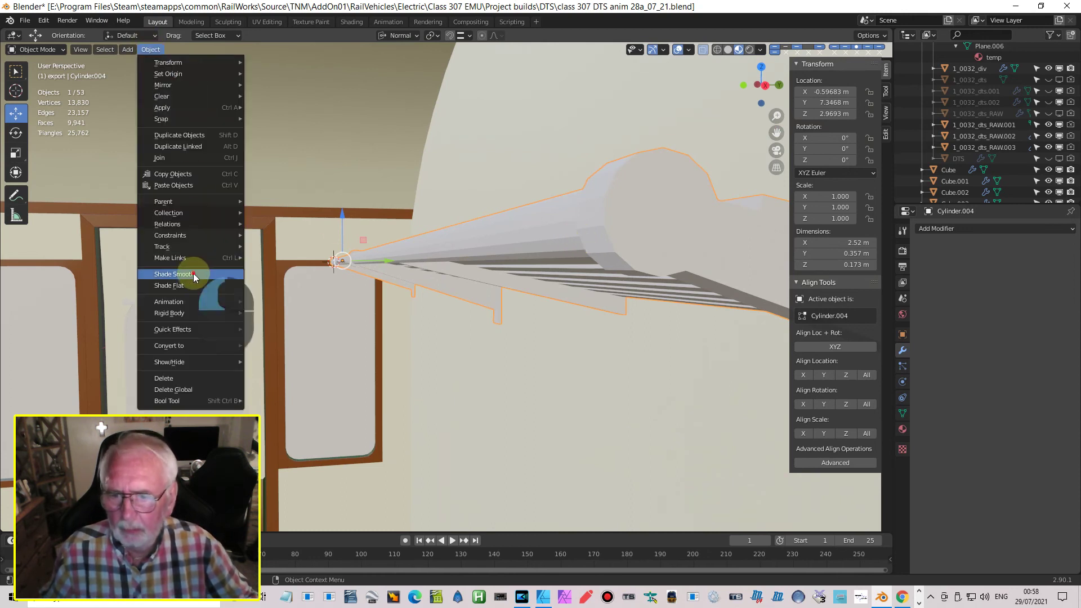
middle_drag(592, 322, 605, 296)
click(903, 413)
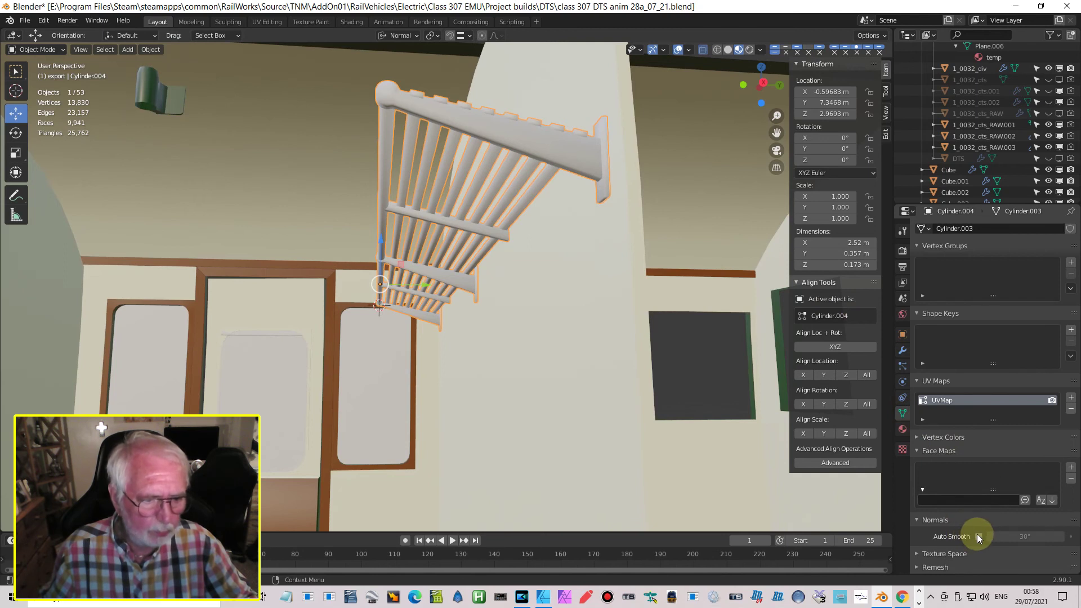
click(978, 537)
mouse_move(549, 209)
middle_down()
mouse_move(585, 228)
mouse_move(575, 223)
middle_up()
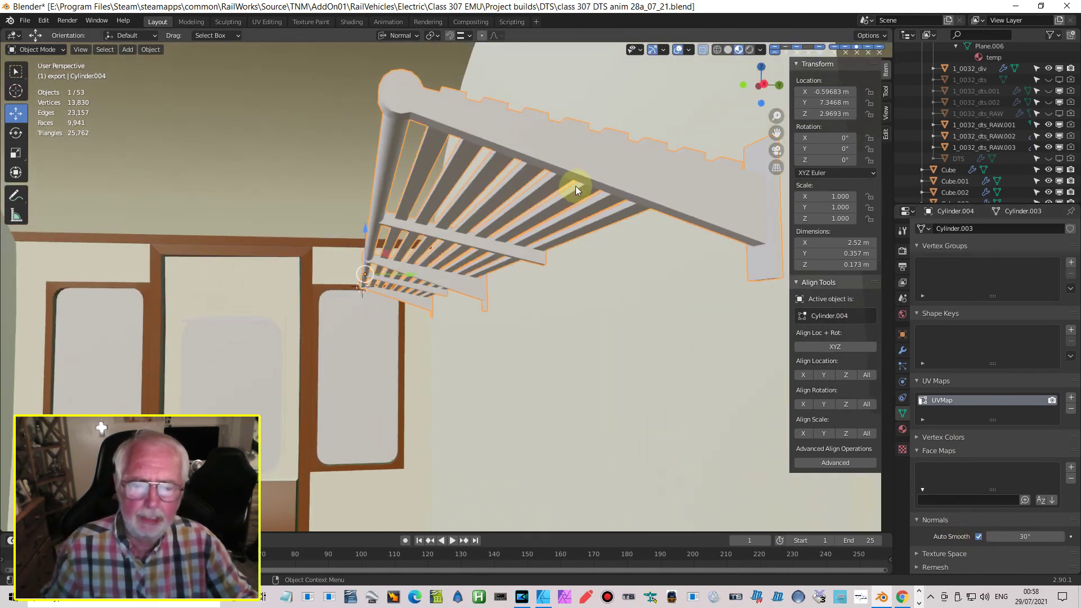
Step: Examine the smoothed rack's slats, arms and rod from below and from several angles in the compartment
scroll(620, 185, down, 2)
middle_drag(621, 188, 581, 194)
scroll(580, 194, up, 3)
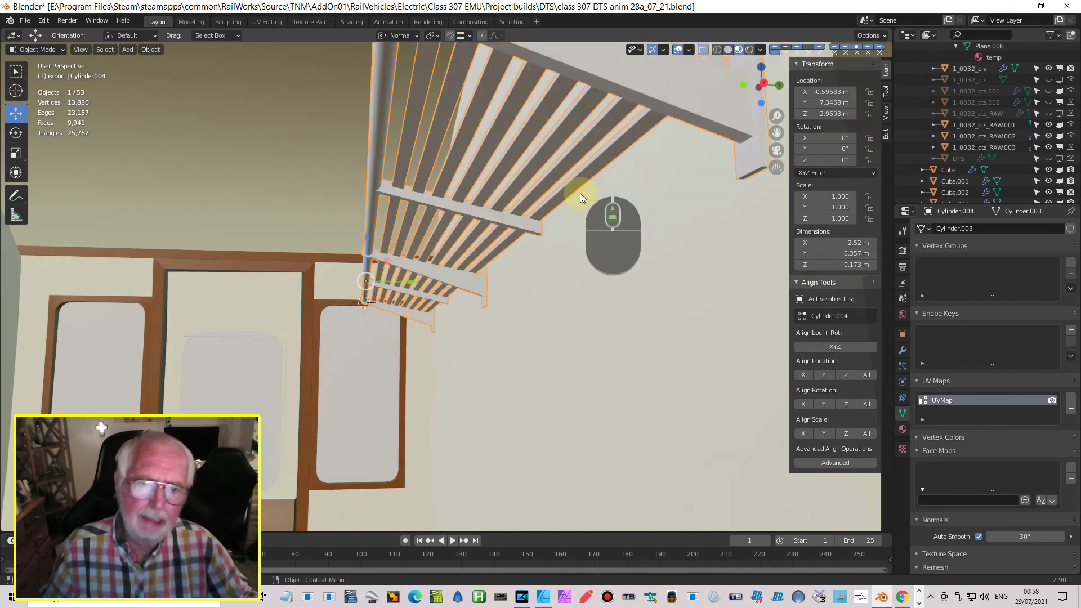
shift+middle_drag(668, 134, 661, 175)
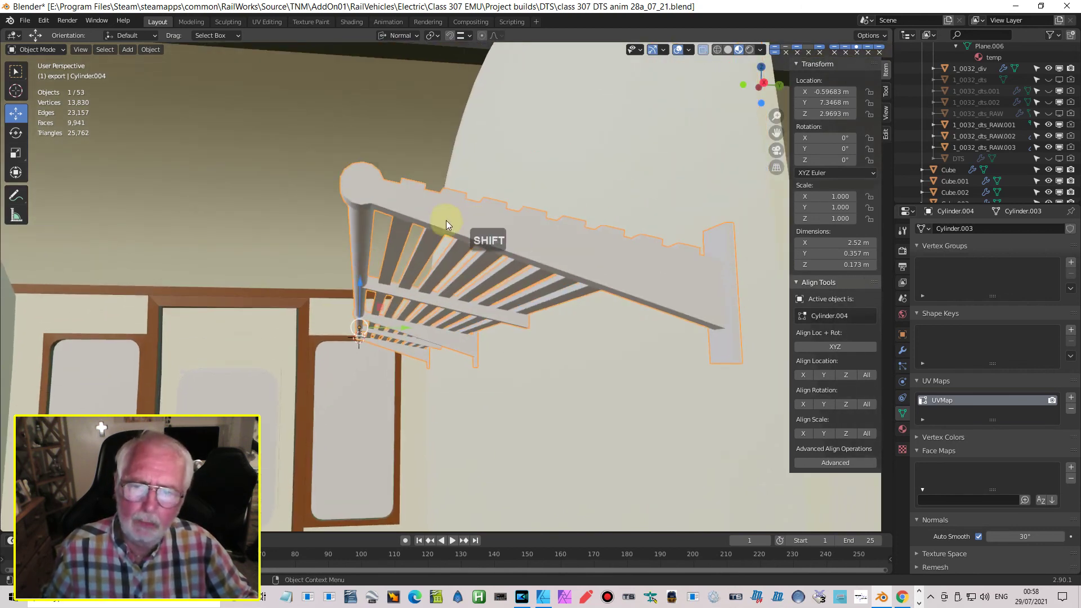
middle_drag(567, 258, 595, 246)
scroll(574, 286, down, 2)
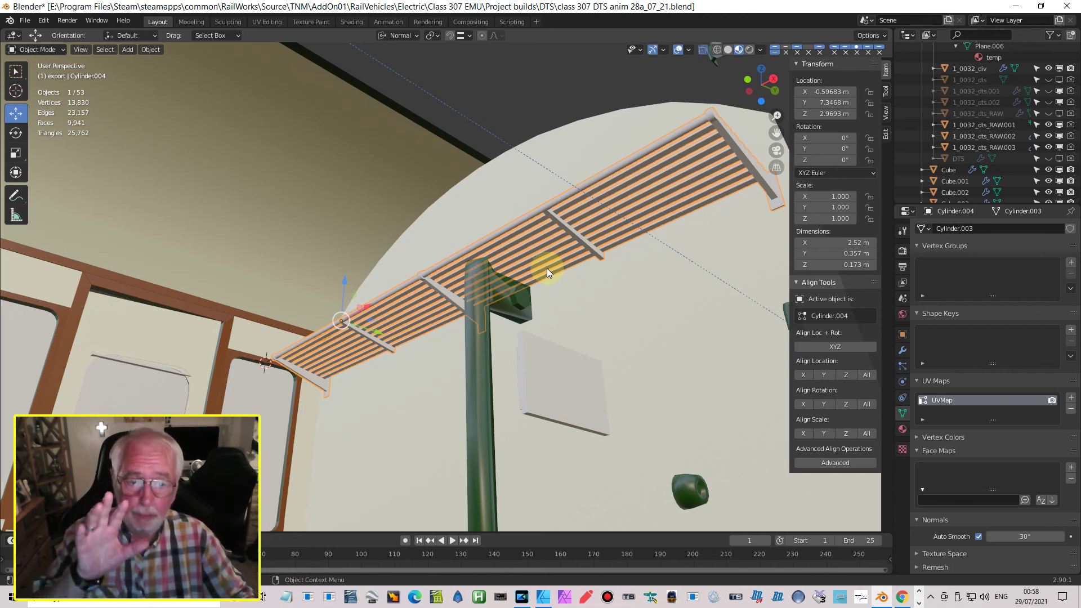
middle_drag(607, 198, 575, 224)
scroll(576, 223, up, 3)
scroll(576, 223, up, 2)
scroll(576, 223, down, 2)
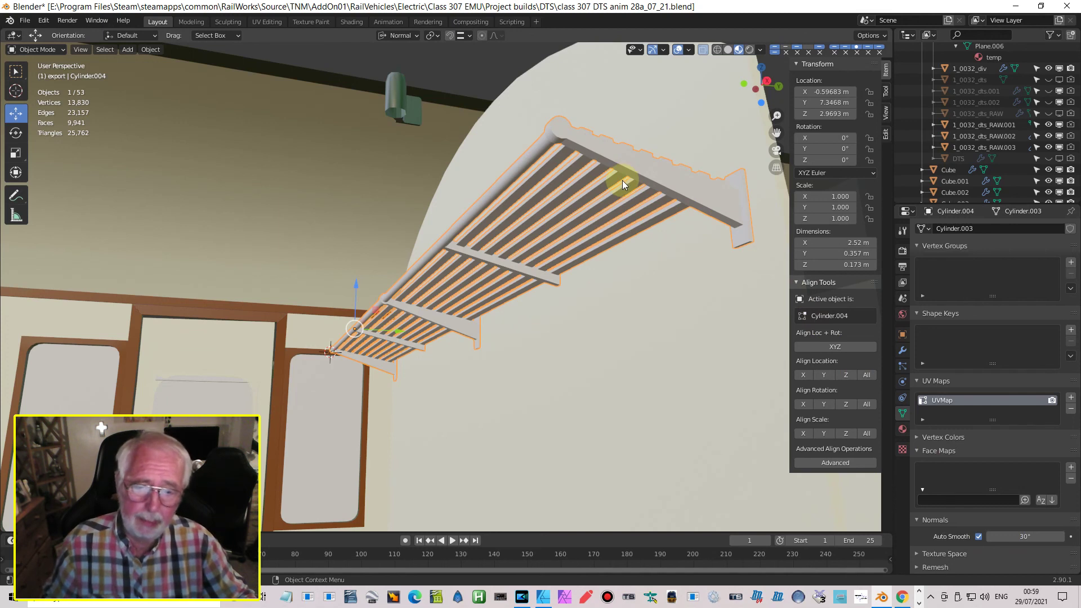
scroll(623, 181, down, 2)
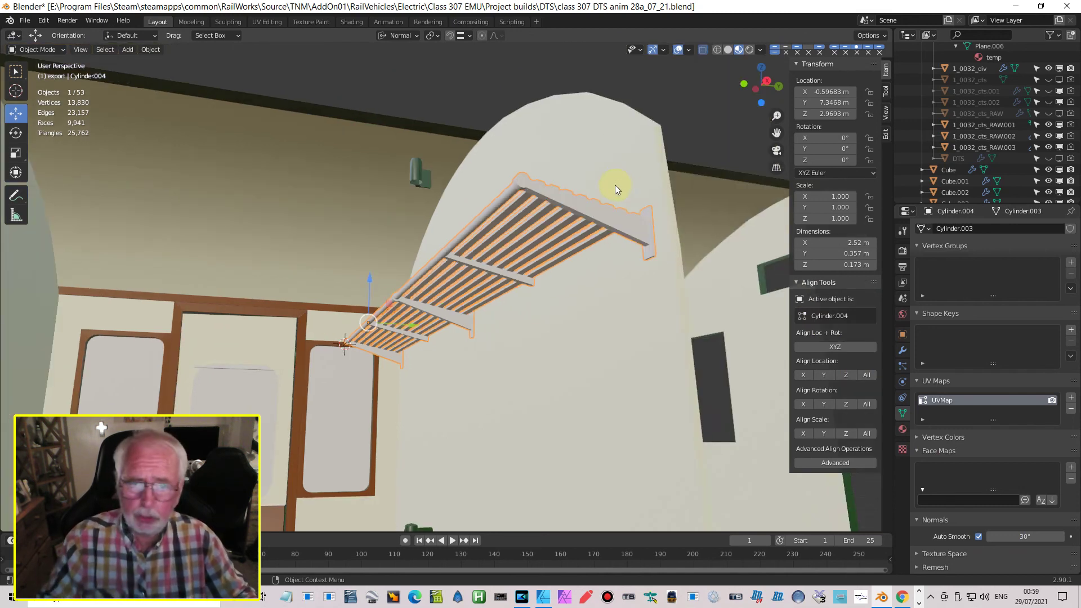
middle_drag(608, 212, 594, 218)
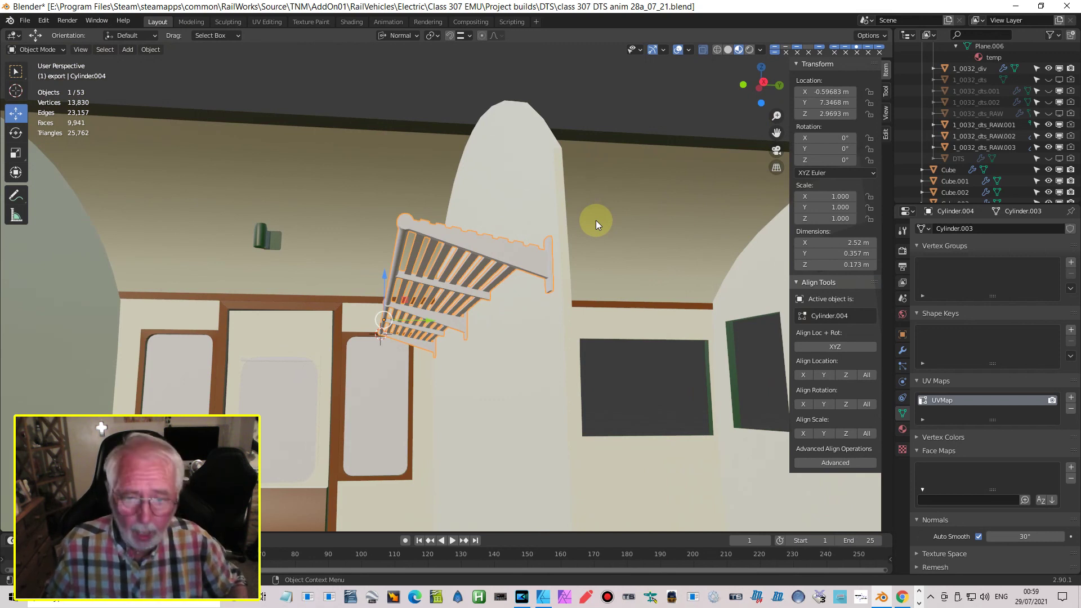
Step: Switch to the right orthographic view and set the rack's origin to its geometry
alt+middle_drag(596, 221, 596, 221)
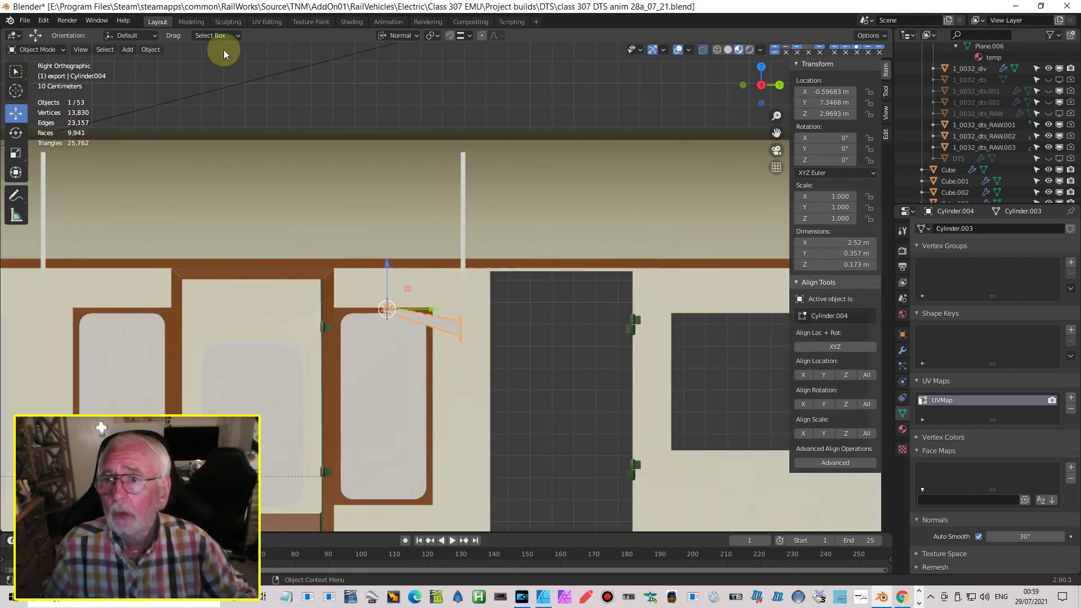
click(147, 51)
mouse_move(166, 73)
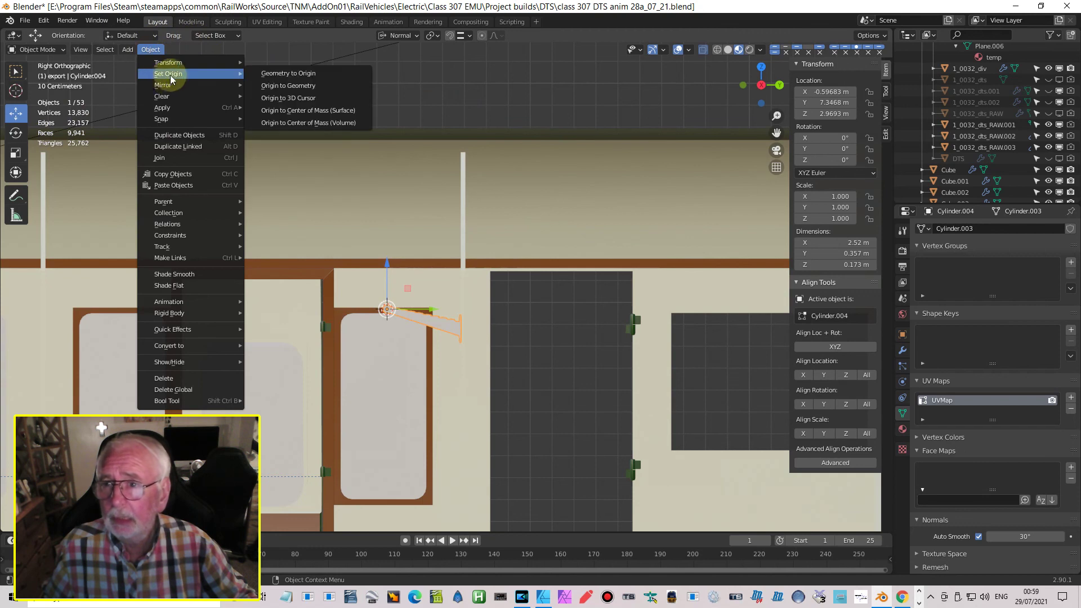
click(302, 84)
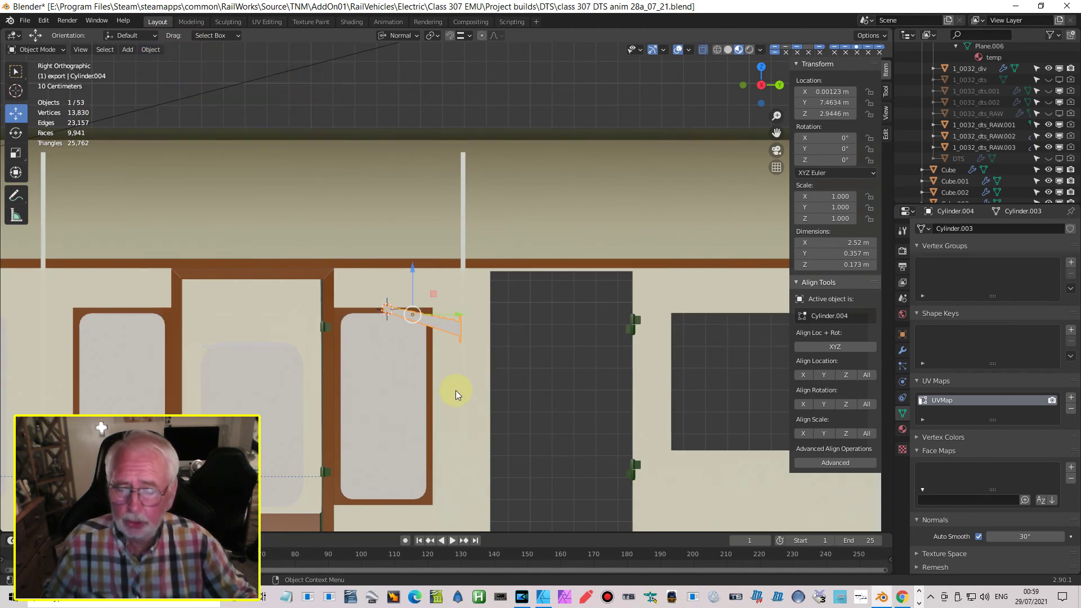
Step: Duplicate the rack in place and set the copy's Z rotation to 180°
key(shift)
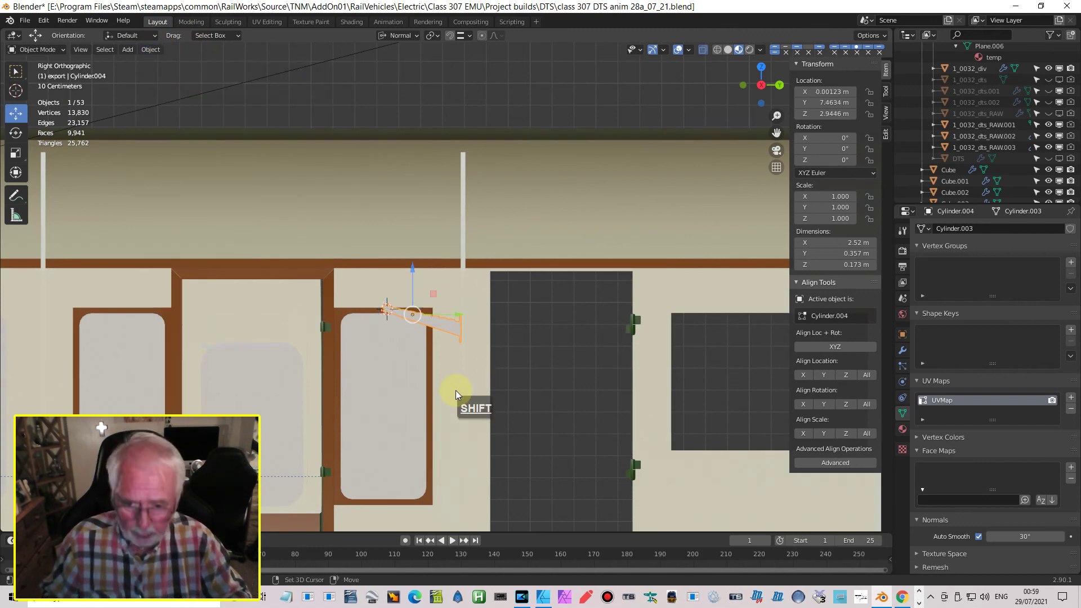
key(shift+d)
key(Return)
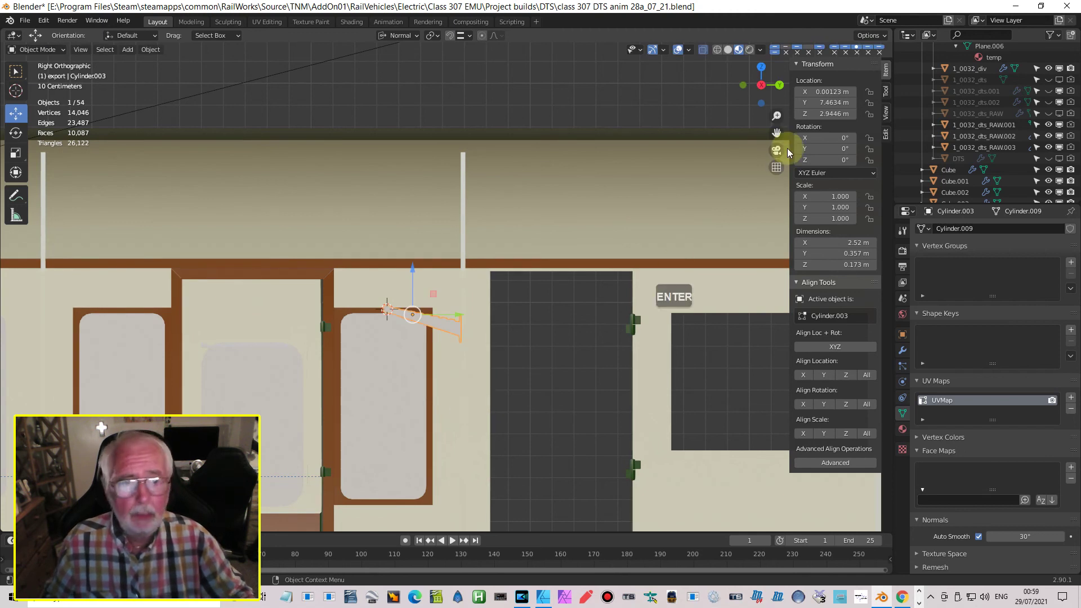
text(180)
key(Return)
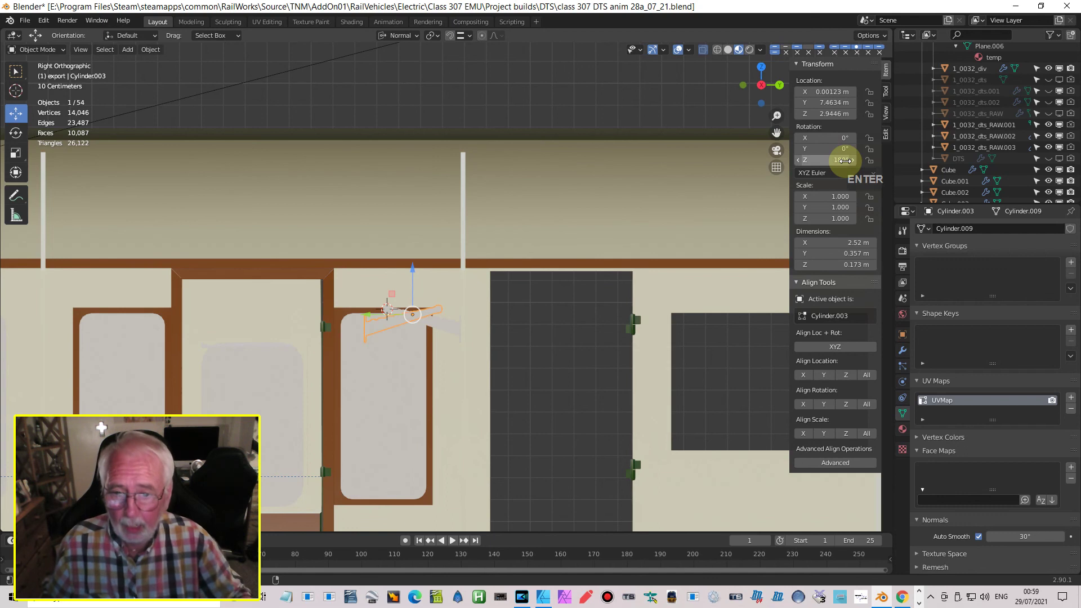
Step: Move the rotated rack along Y to about 6.009 m against the opposite partition, using wireframe shading for the final adjustment
drag(371, 315, 52, 318)
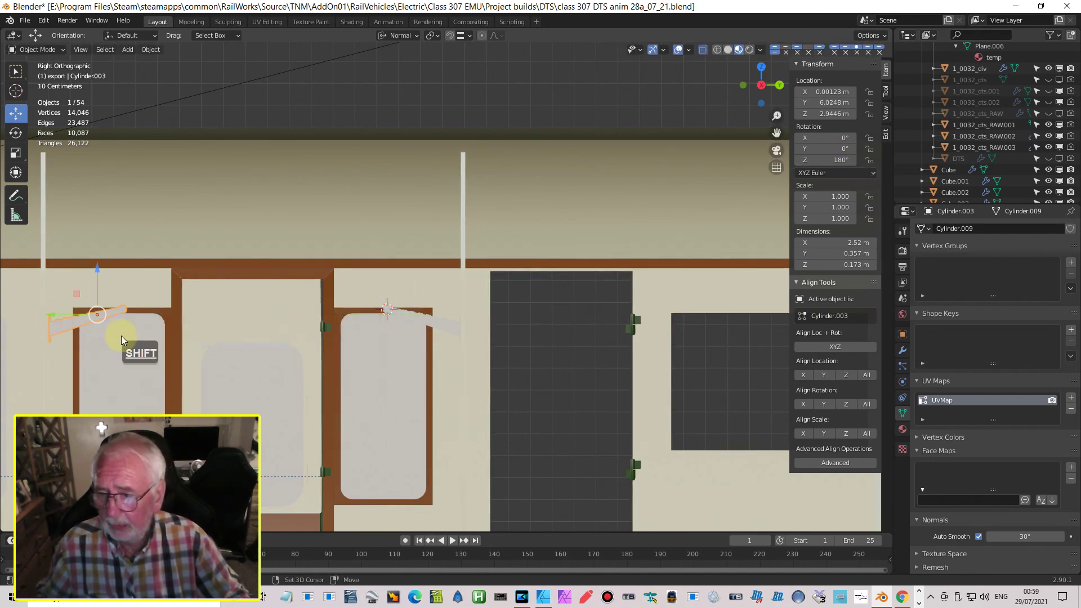
shift+middle_drag(121, 336, 490, 250)
scroll(478, 259, up, 6)
shift+middle_drag(407, 192, 445, 313)
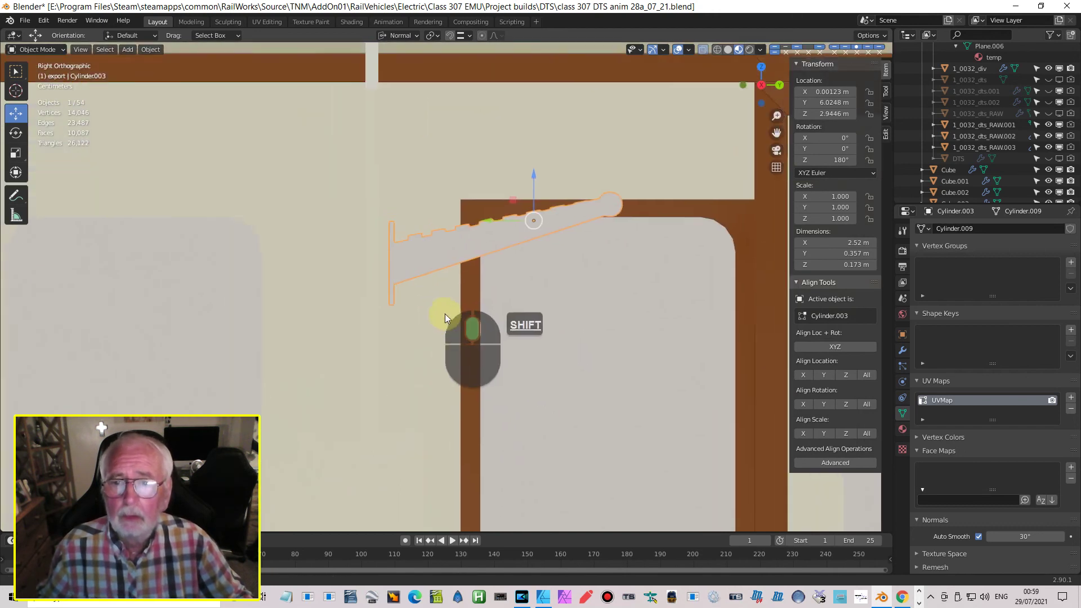
scroll(448, 306, up, 3)
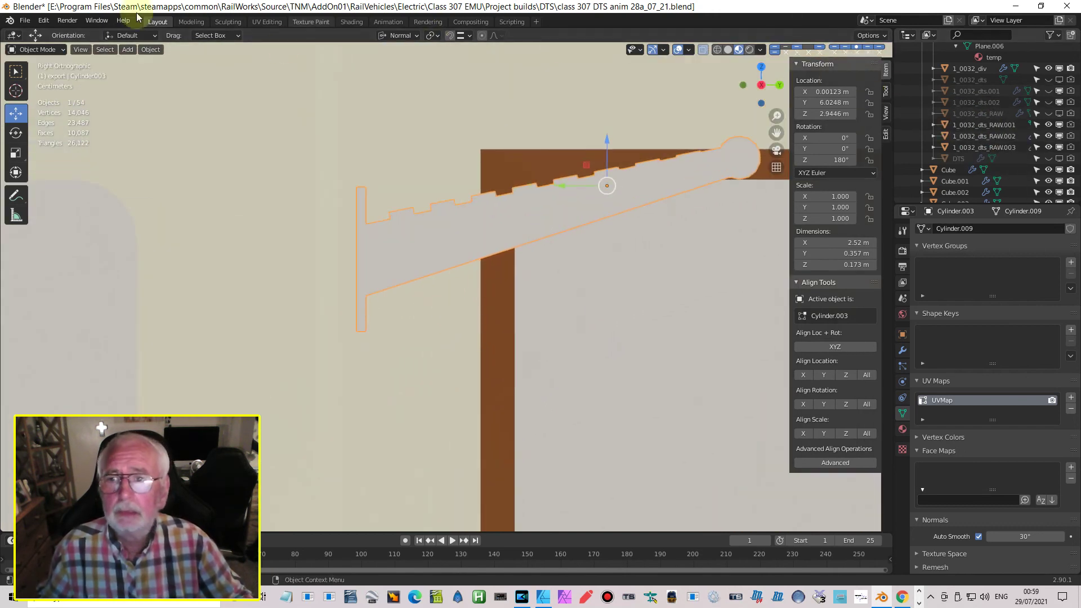
click(717, 49)
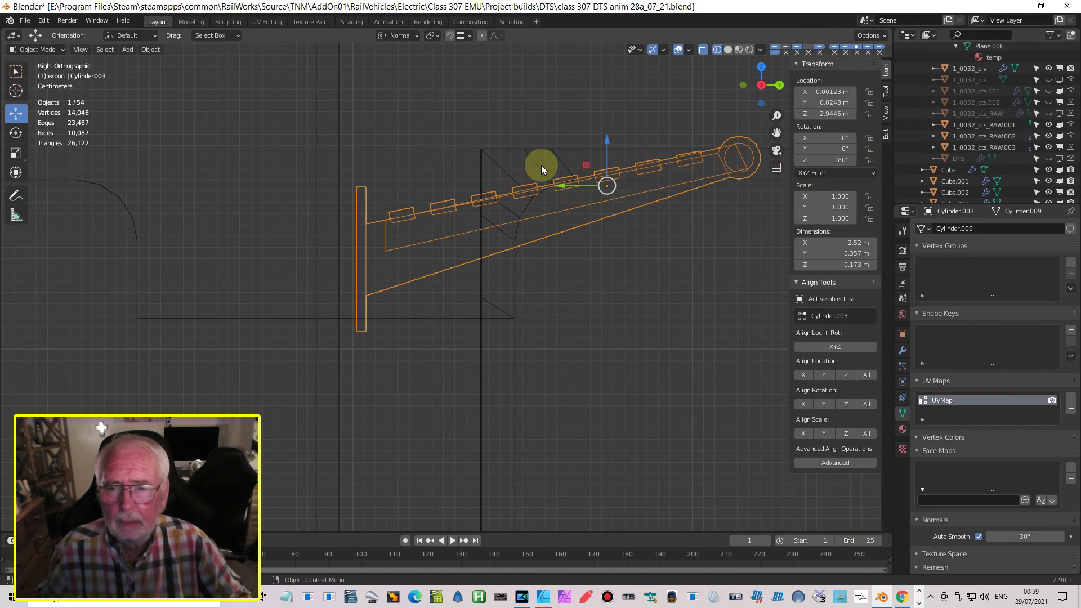
drag(570, 183, 542, 205)
Step: Restore Material Preview shading and view both racks together inside the compartment
middle_drag(542, 205, 601, 297)
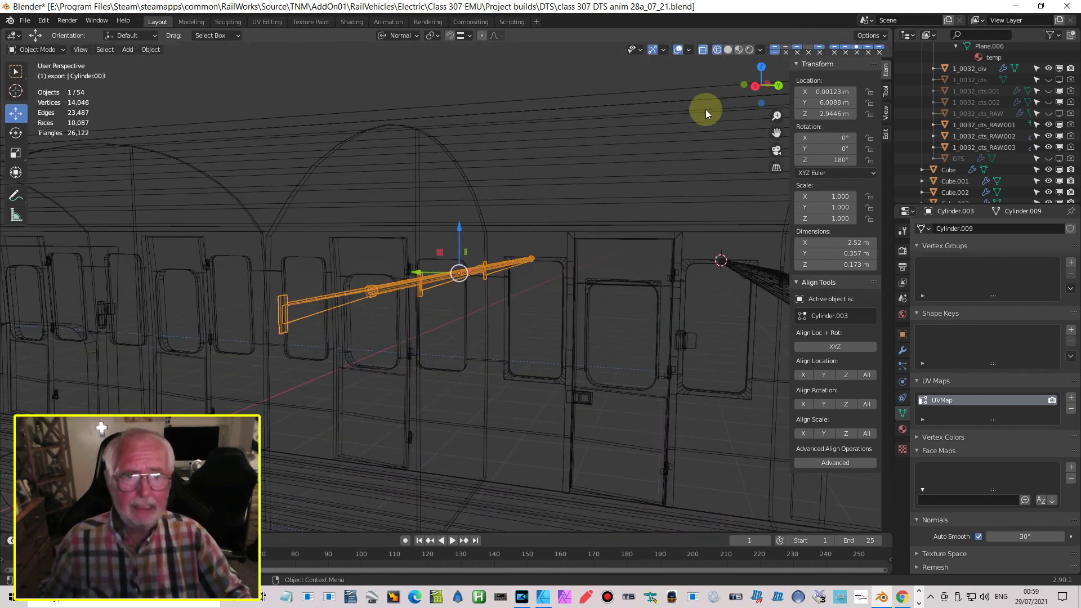
click(739, 50)
mouse_move(671, 336)
shift+middle_down()
mouse_move(586, 178)
mouse_move(599, 217)
mouse_move(582, 197)
mouse_move(577, 153)
shift+middle_up()
scroll(599, 217, up, 2)
middle_drag(586, 195, 694, 152)
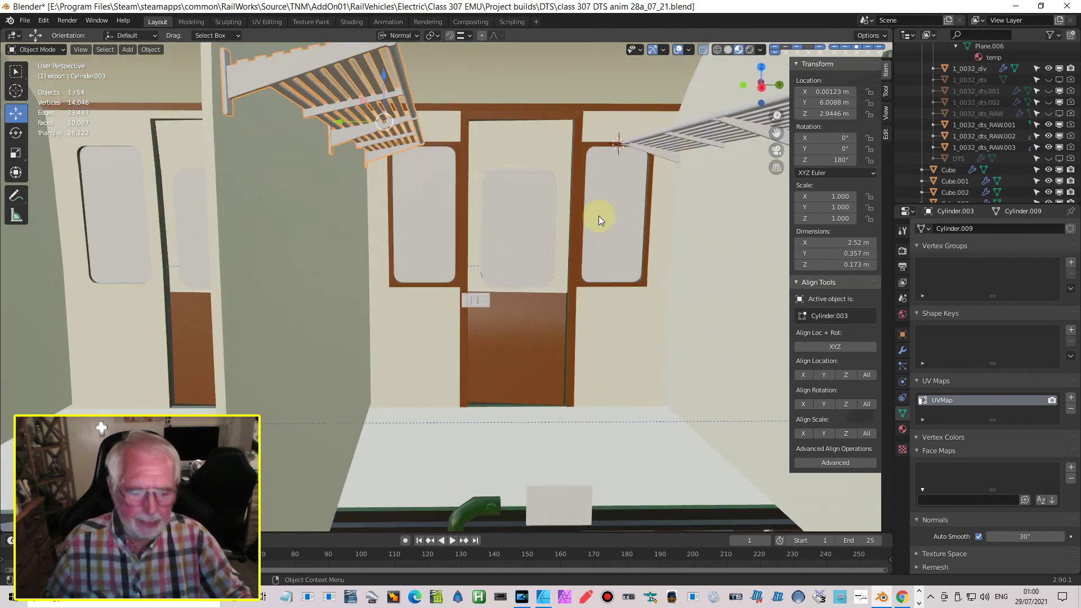
Step: Select both racks and raise them together along Z, bringing the original rack to about 2.970 m, and check their placement
shift+click(675, 157)
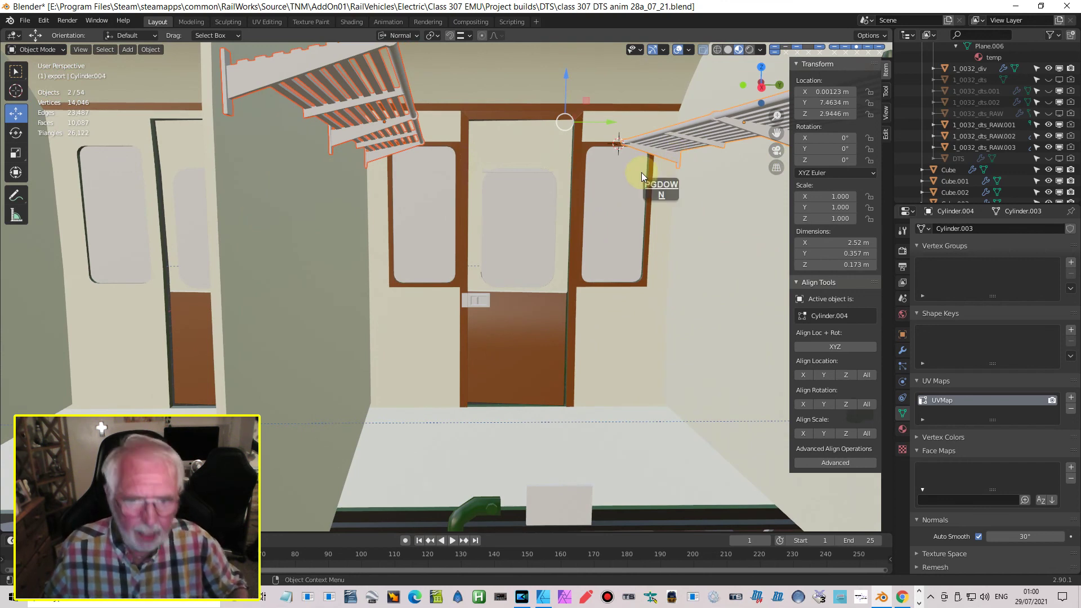
key(KP_3)
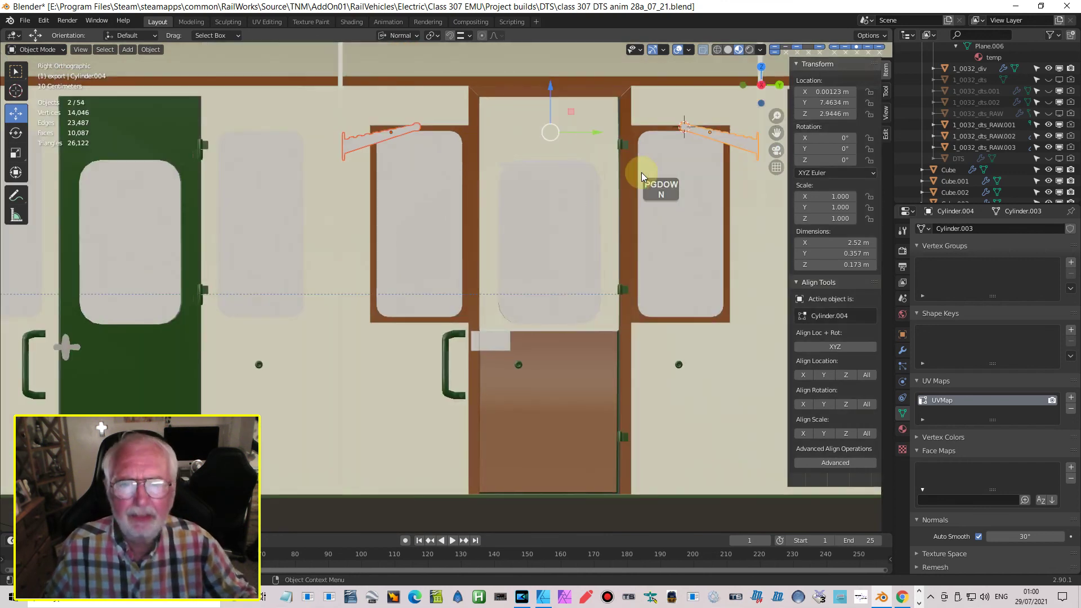
click(549, 88)
drag(548, 87, 551, 80)
scroll(538, 235, down, 3)
middle_drag(539, 235, 528, 280)
scroll(529, 280, up, 10)
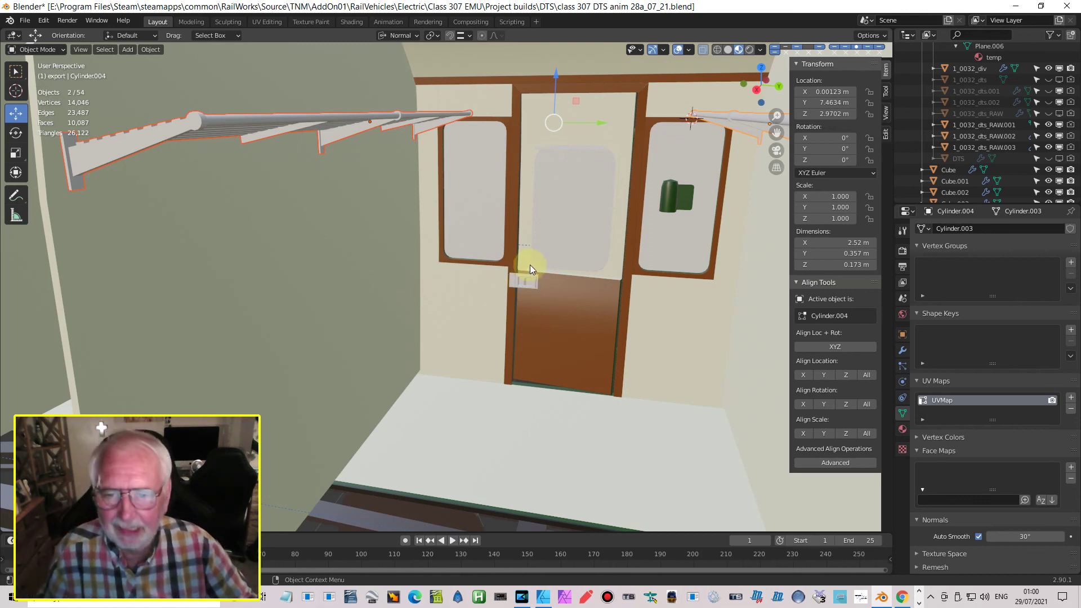
middle_drag(484, 250, 427, 254)
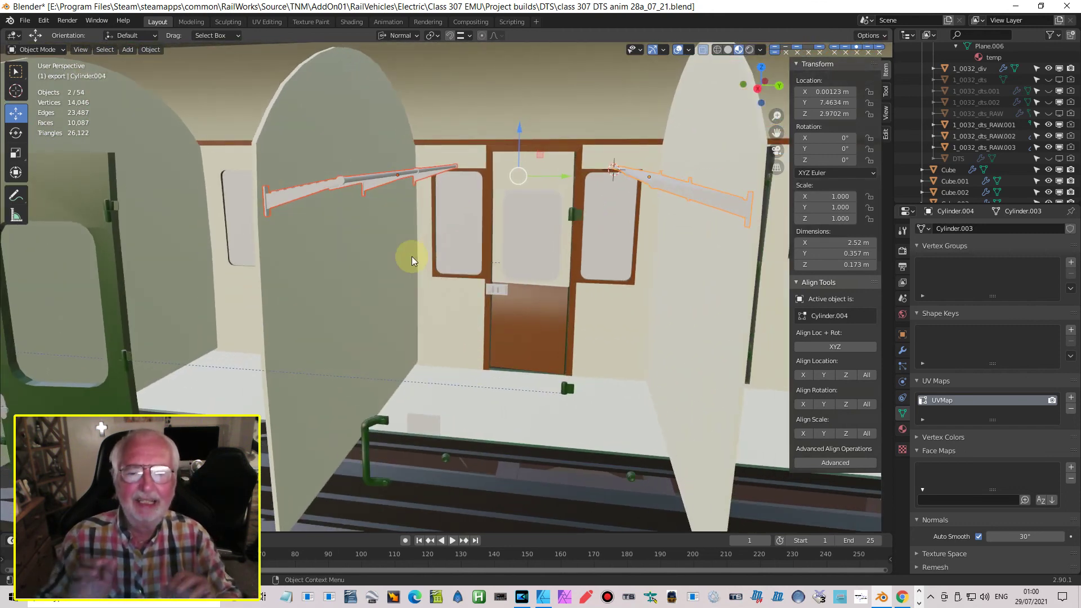